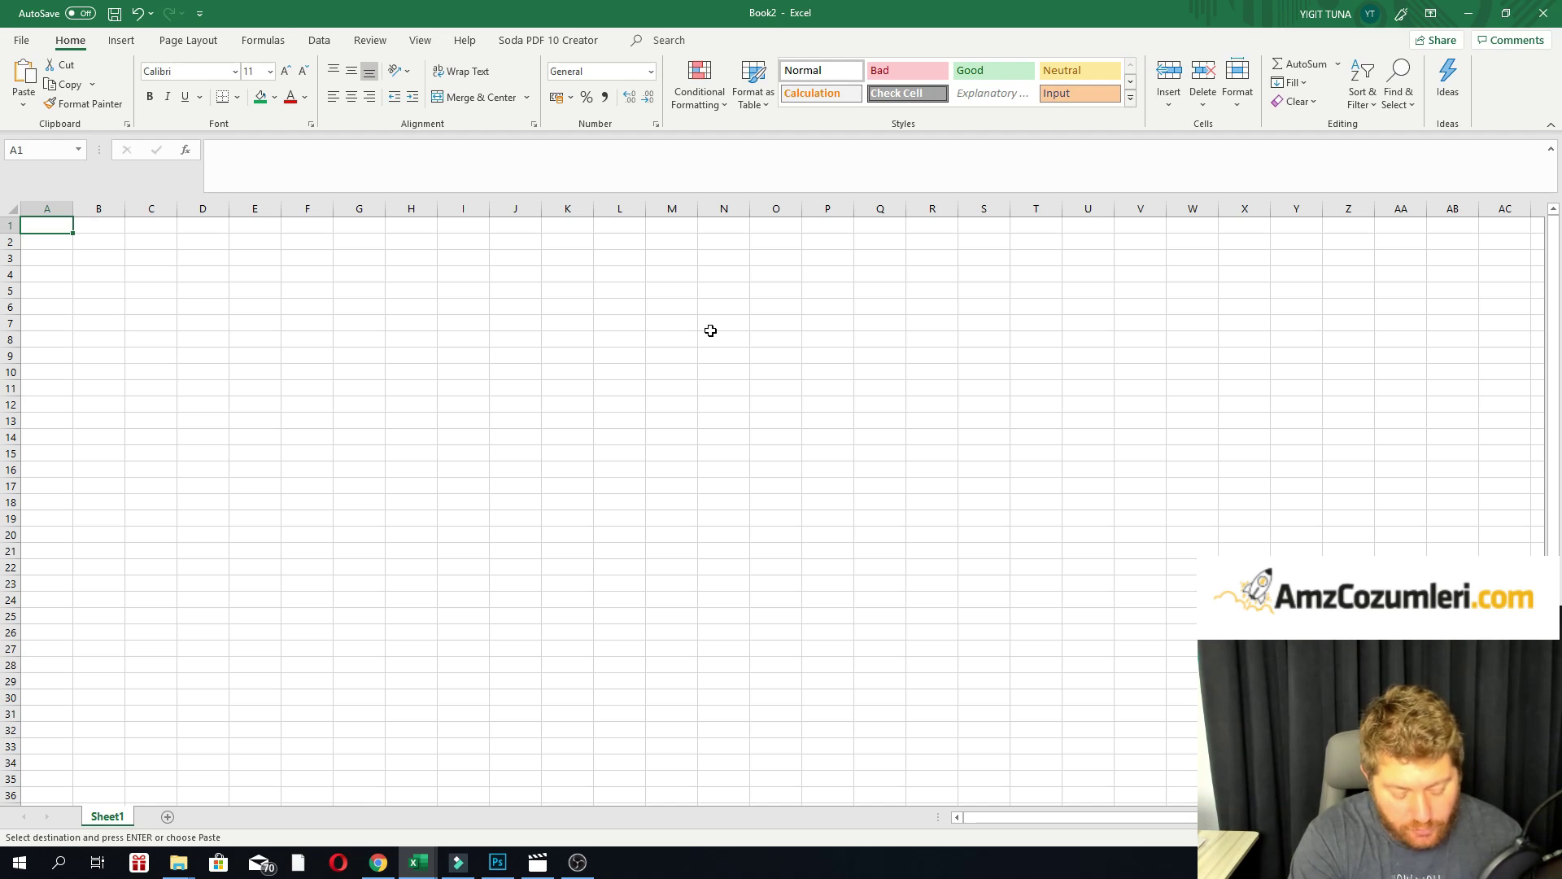
Enter the keywords Shaker, Protein Shaker and Blue Protein Shaker in cells A1 to A3.
shift+click(710, 325)
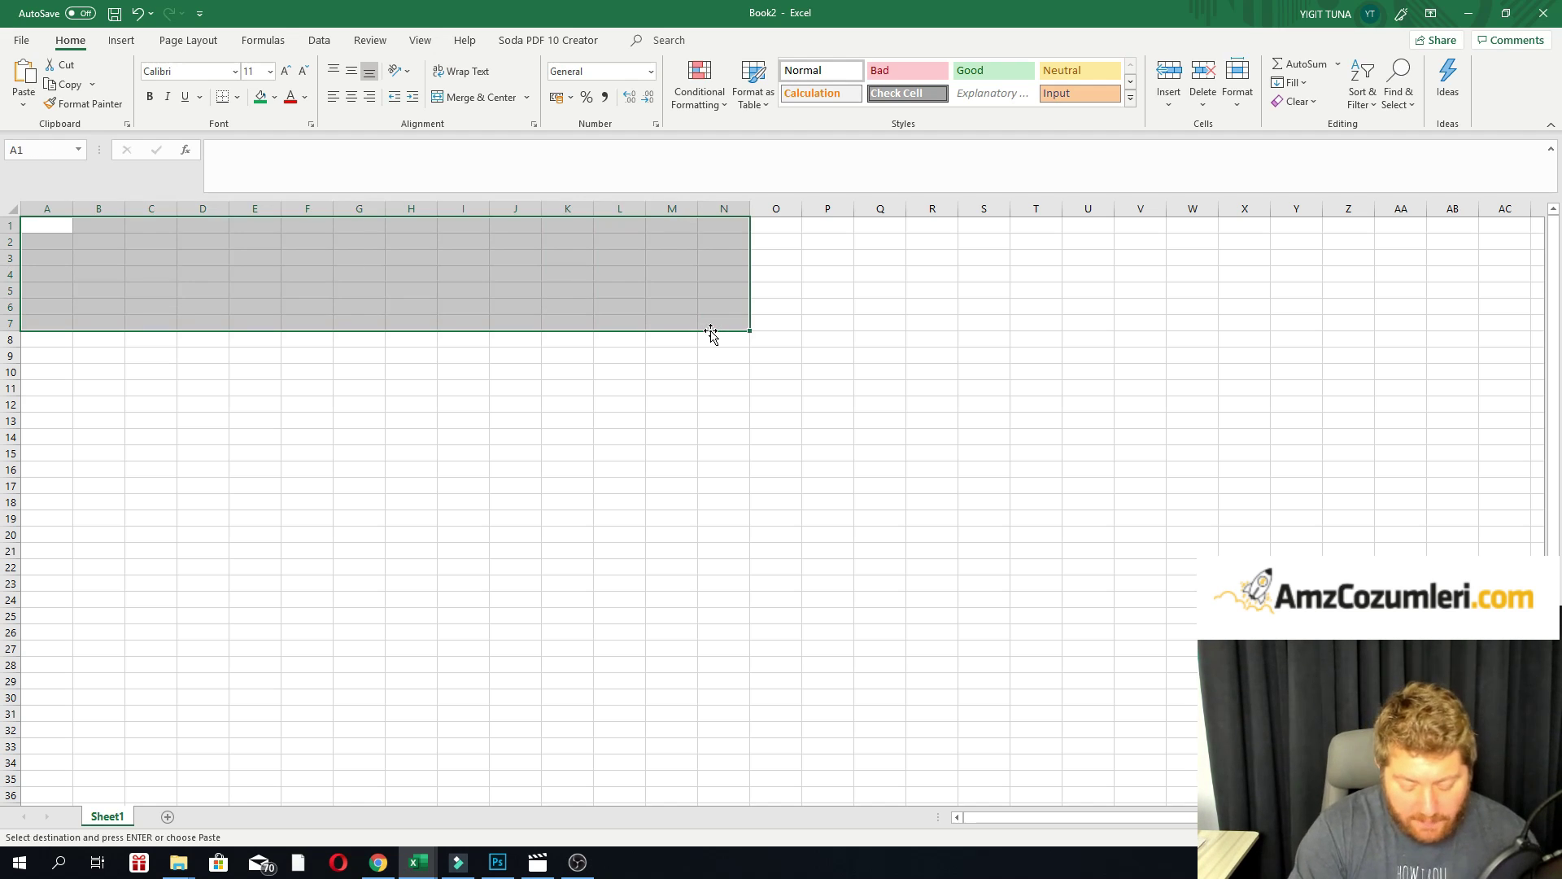
key(ctrl+Home)
text(Shaker)
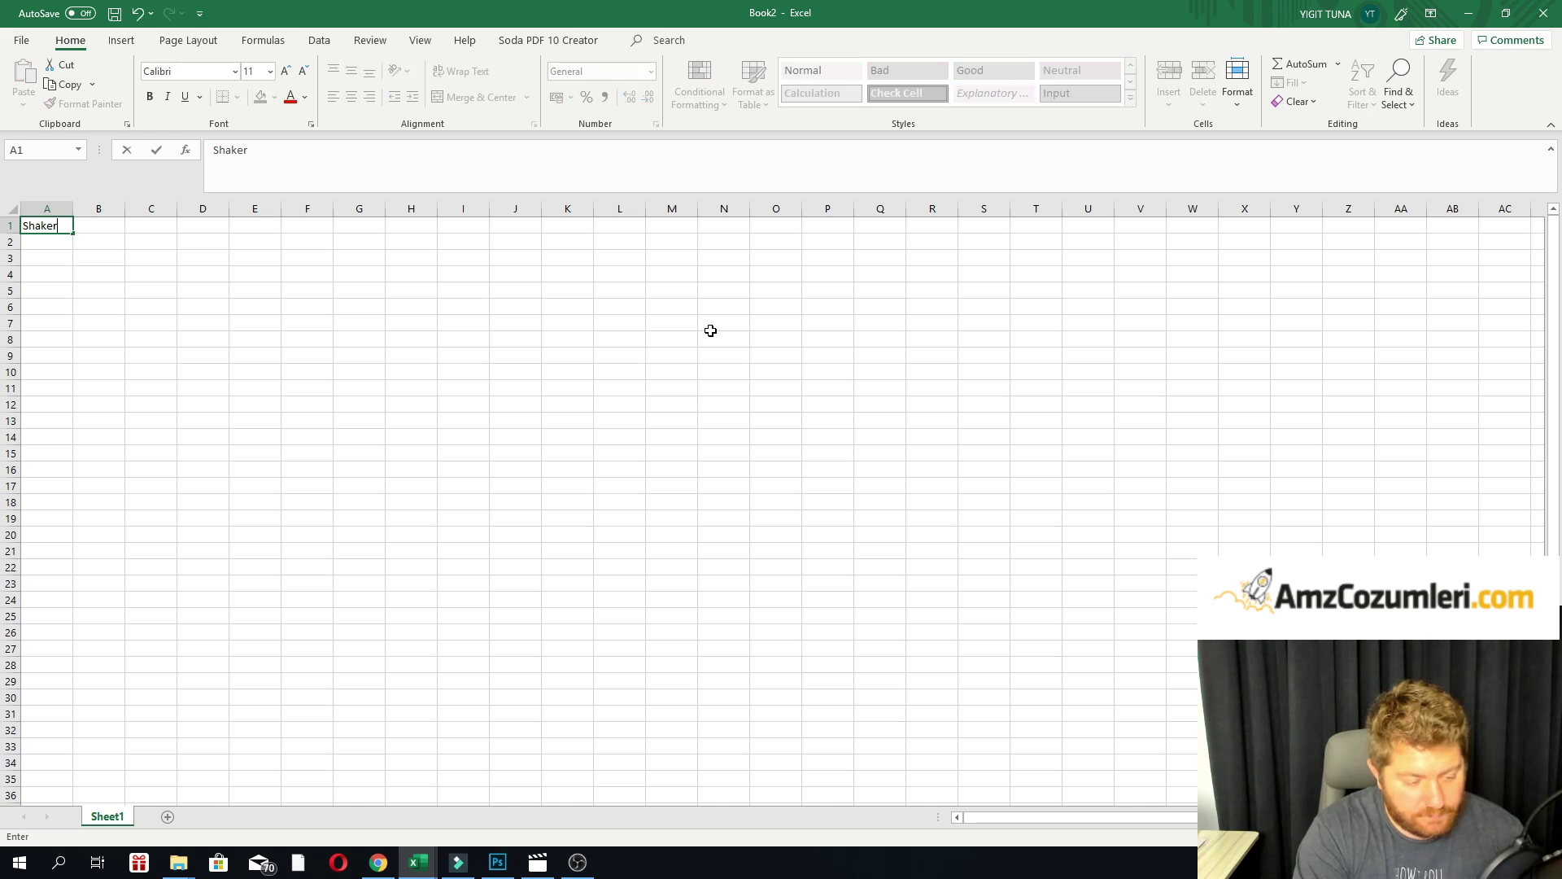
key(Return)
text(Prot)
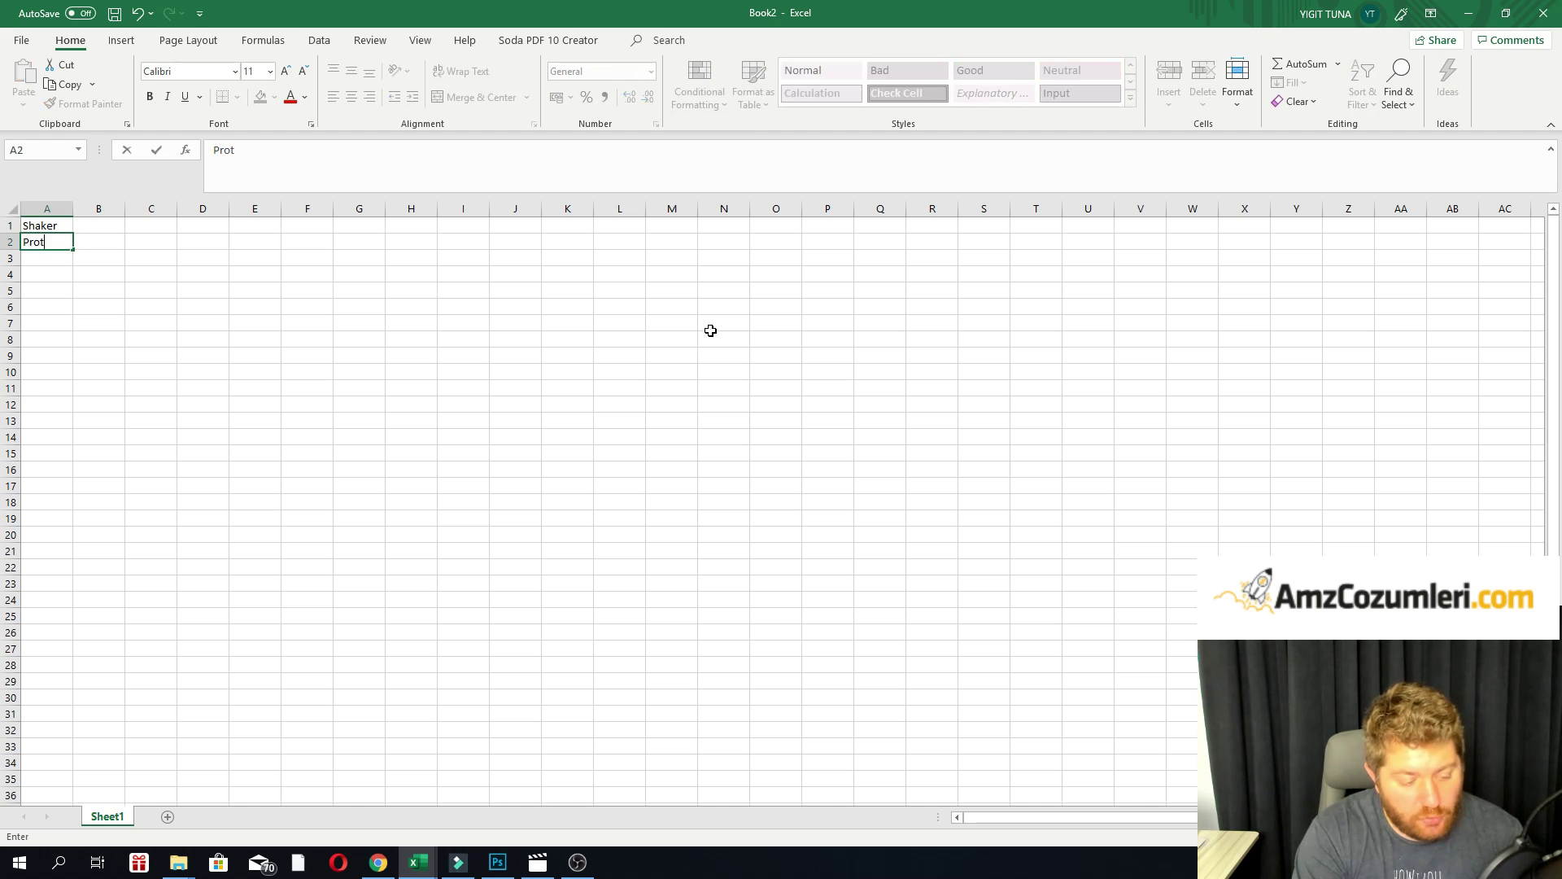
text(ein Shaker)
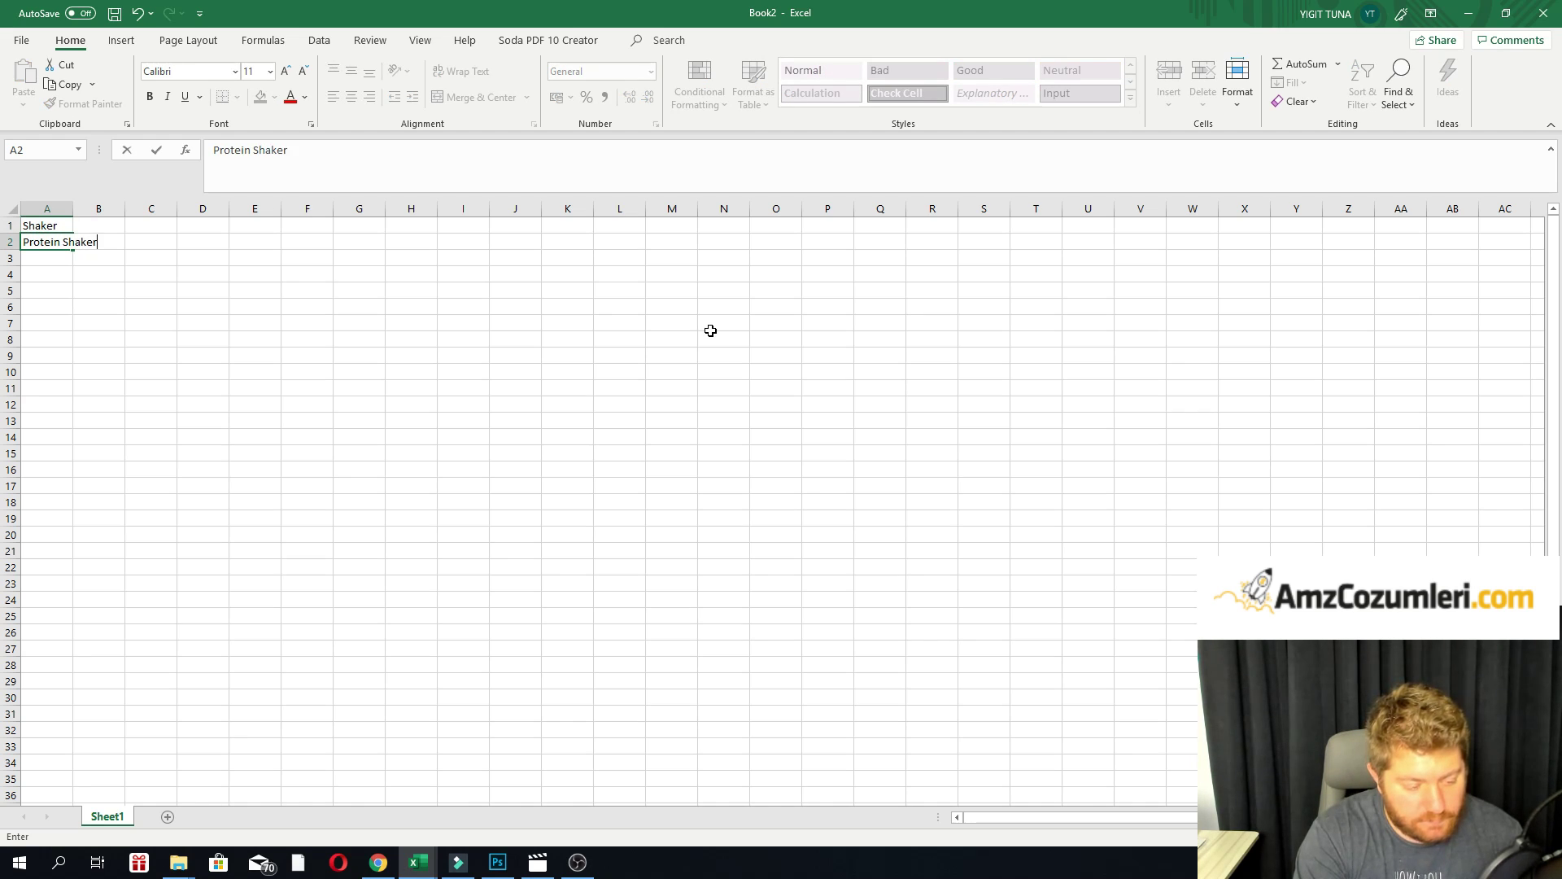
key(Return)
text(Blue )
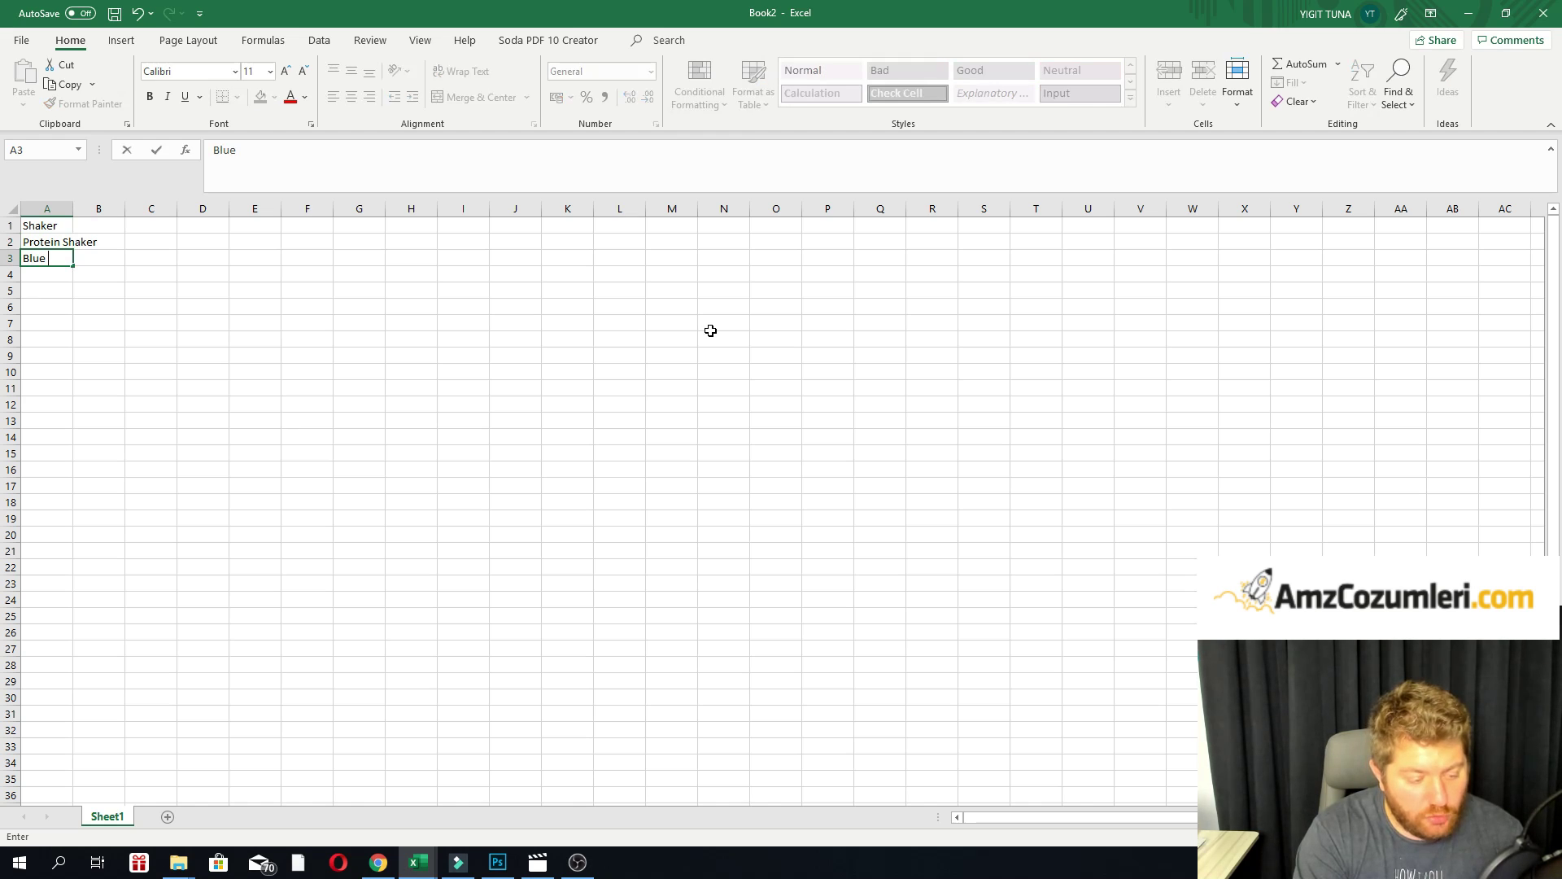
text(Protein S)
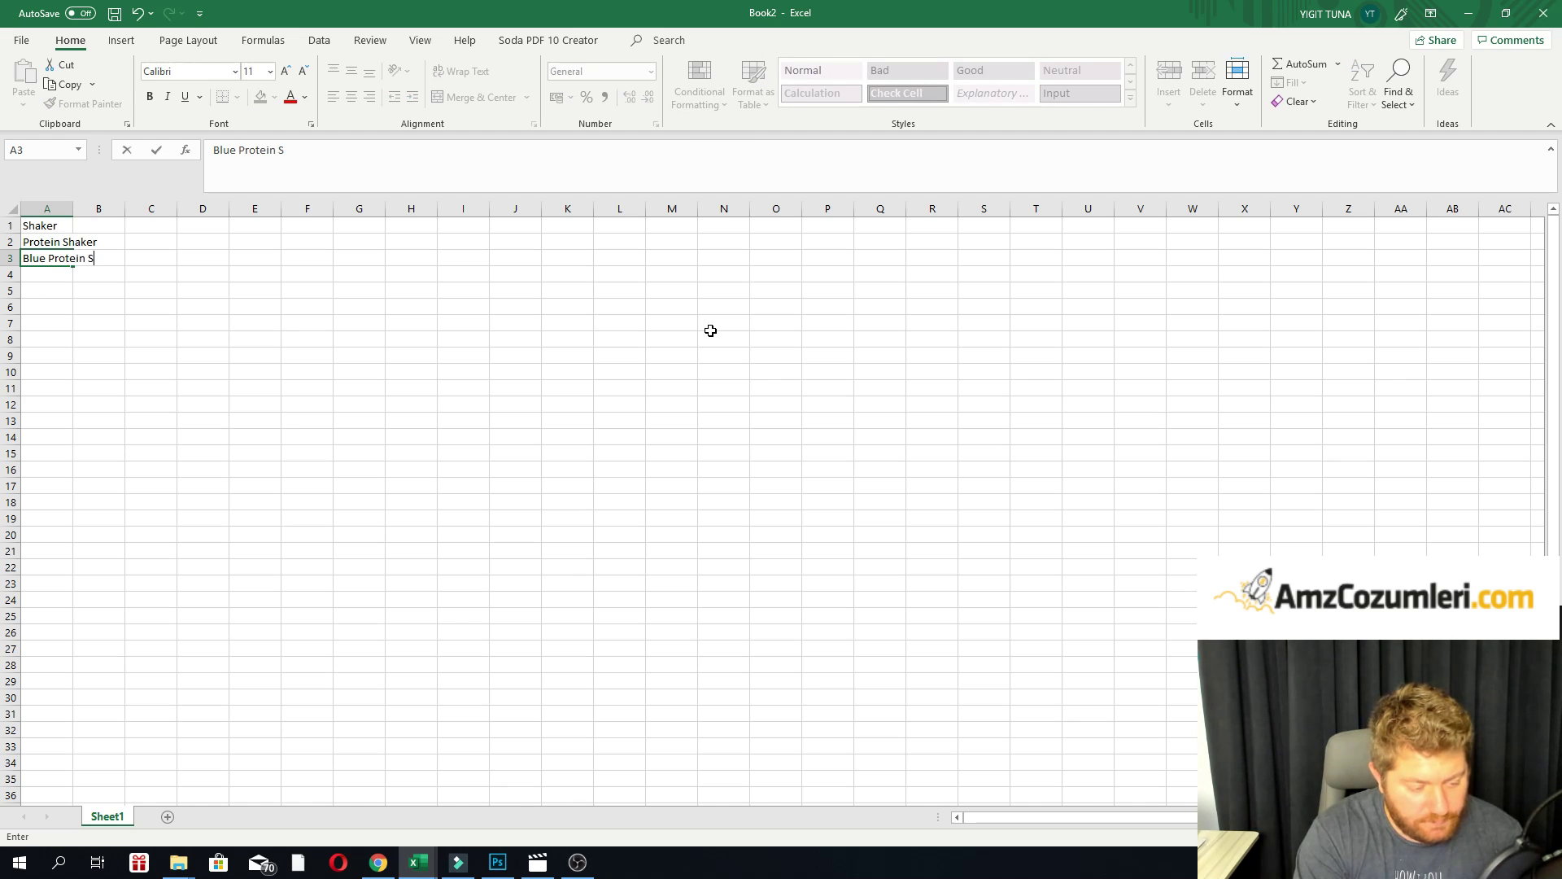
text(haker)
key(Return)
AutoFit the width of column A to the three keywords in A1 to A3.
key(Up)
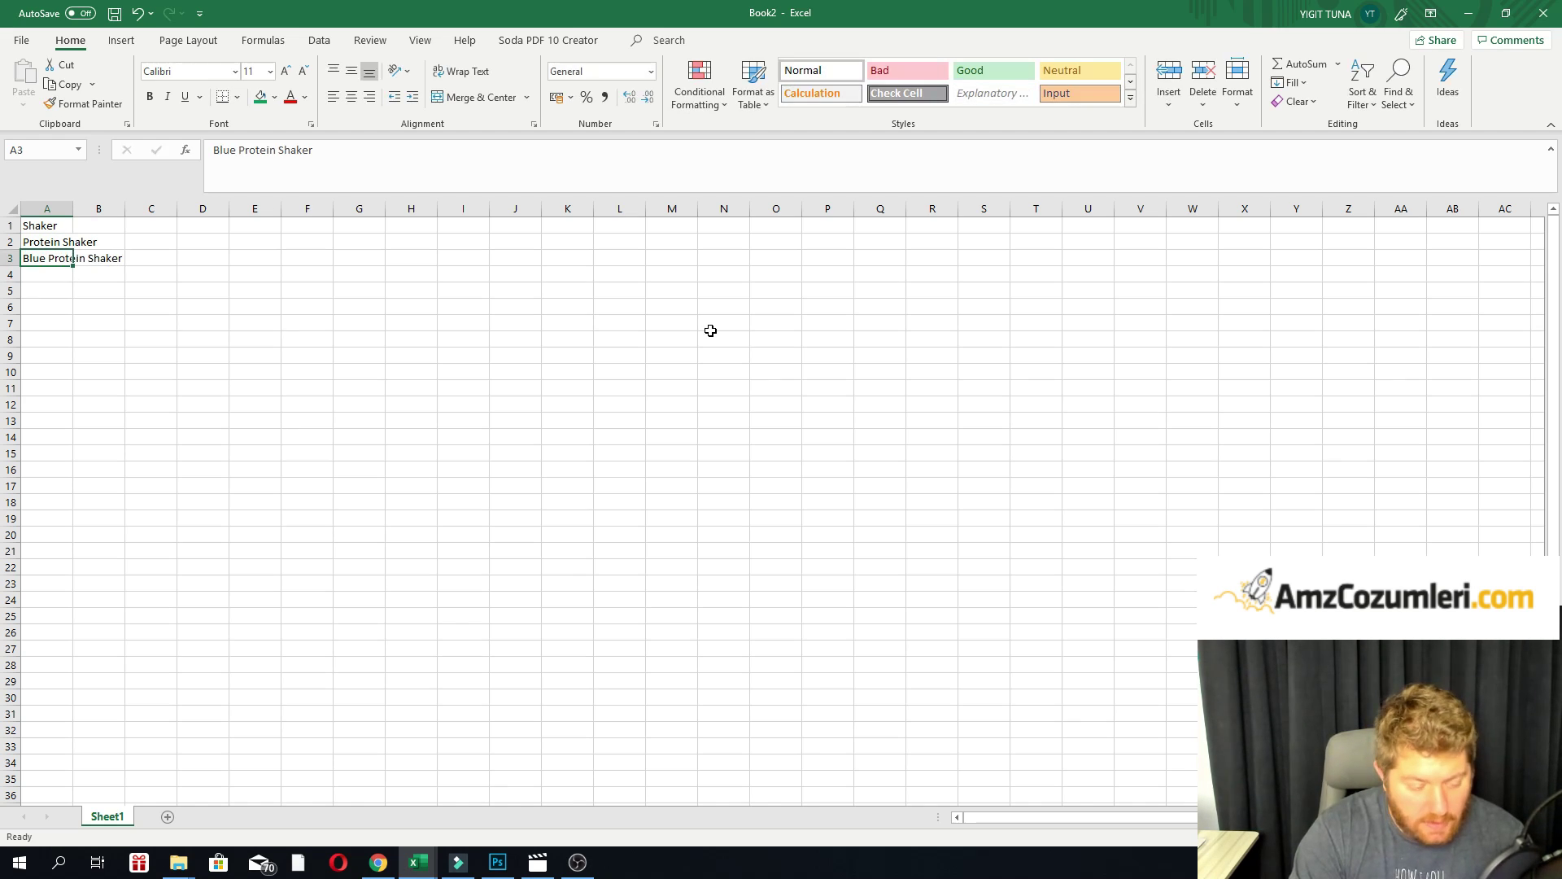
key(shift+Up)
key(shift+Up)
key(alt+h)
key(o)
key(i)
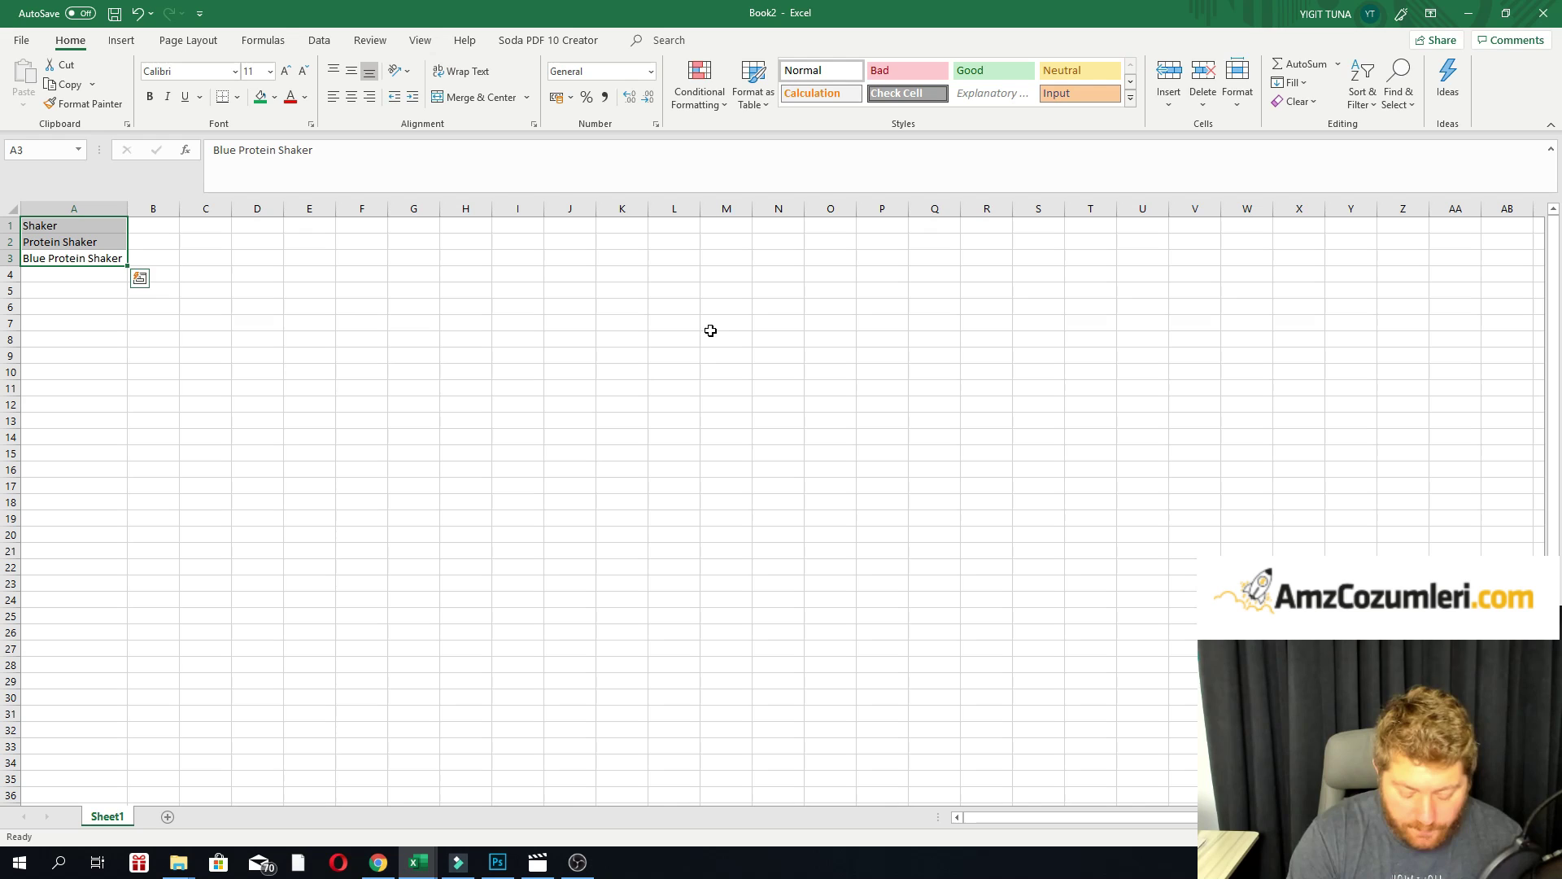
Insert a row above the keywords and enter the header "Keyword (Anahtar Kelime)" in A1.
key(ctrl+Home)
key(alt+h)
key(i)
key(r)
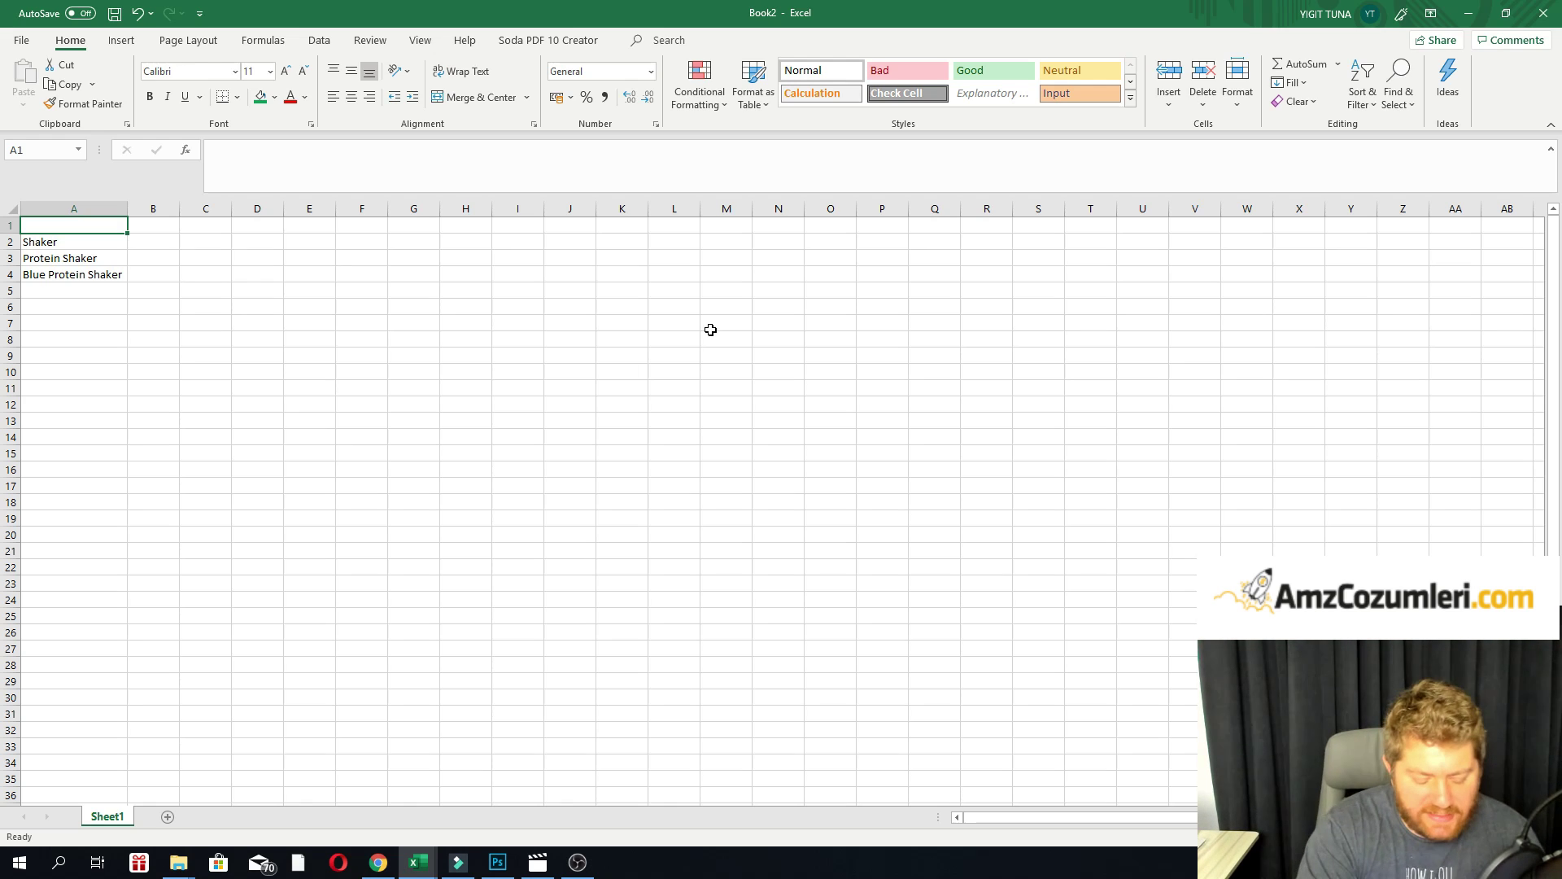
text(Keyword ()
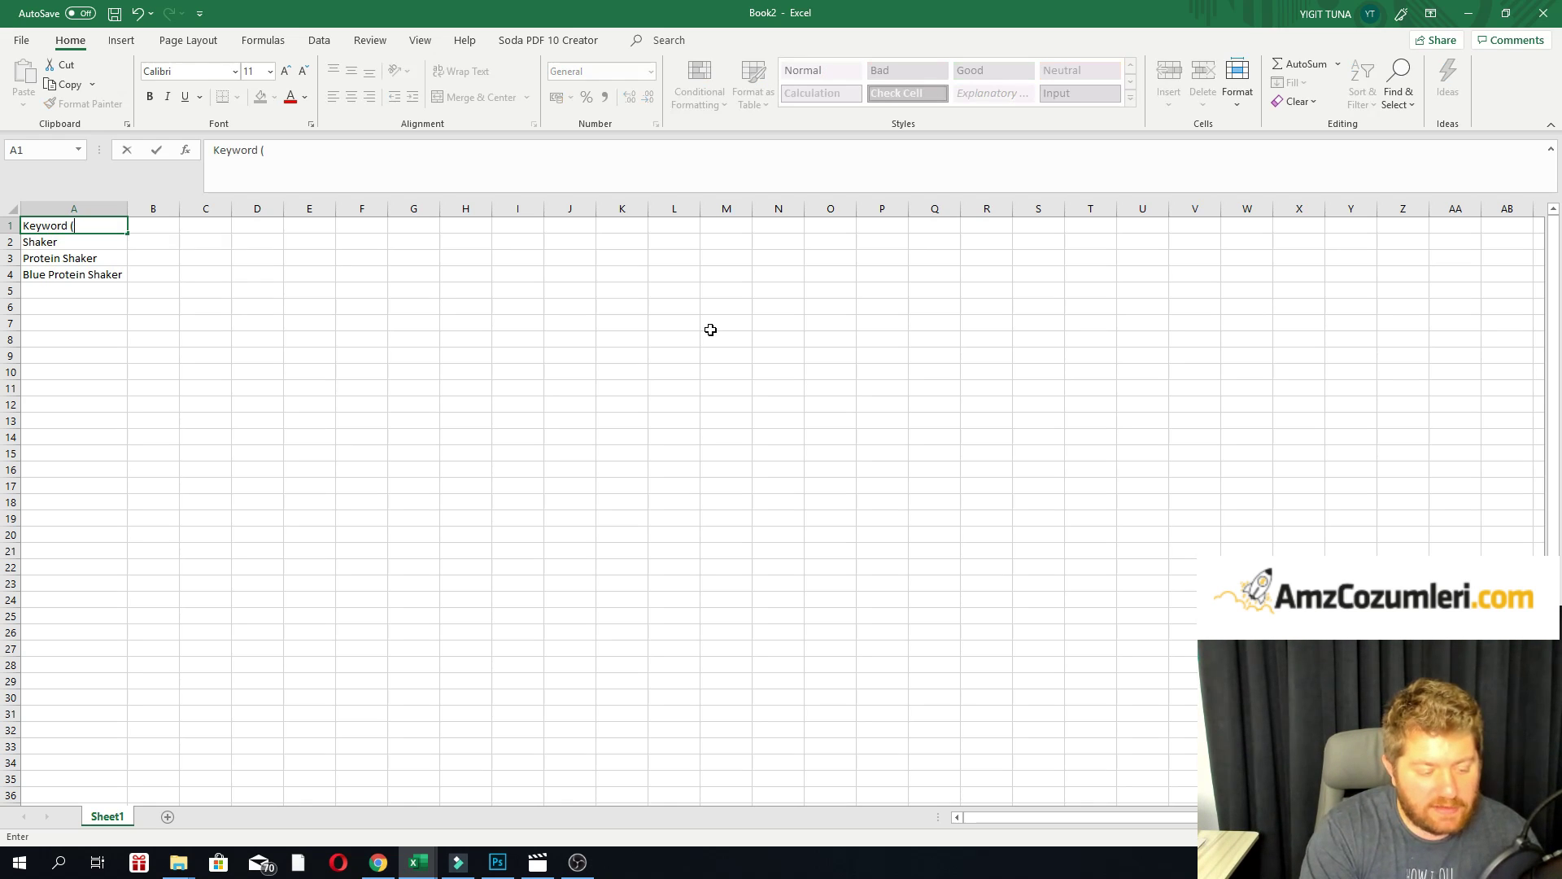
text(Anahtar Kelime))
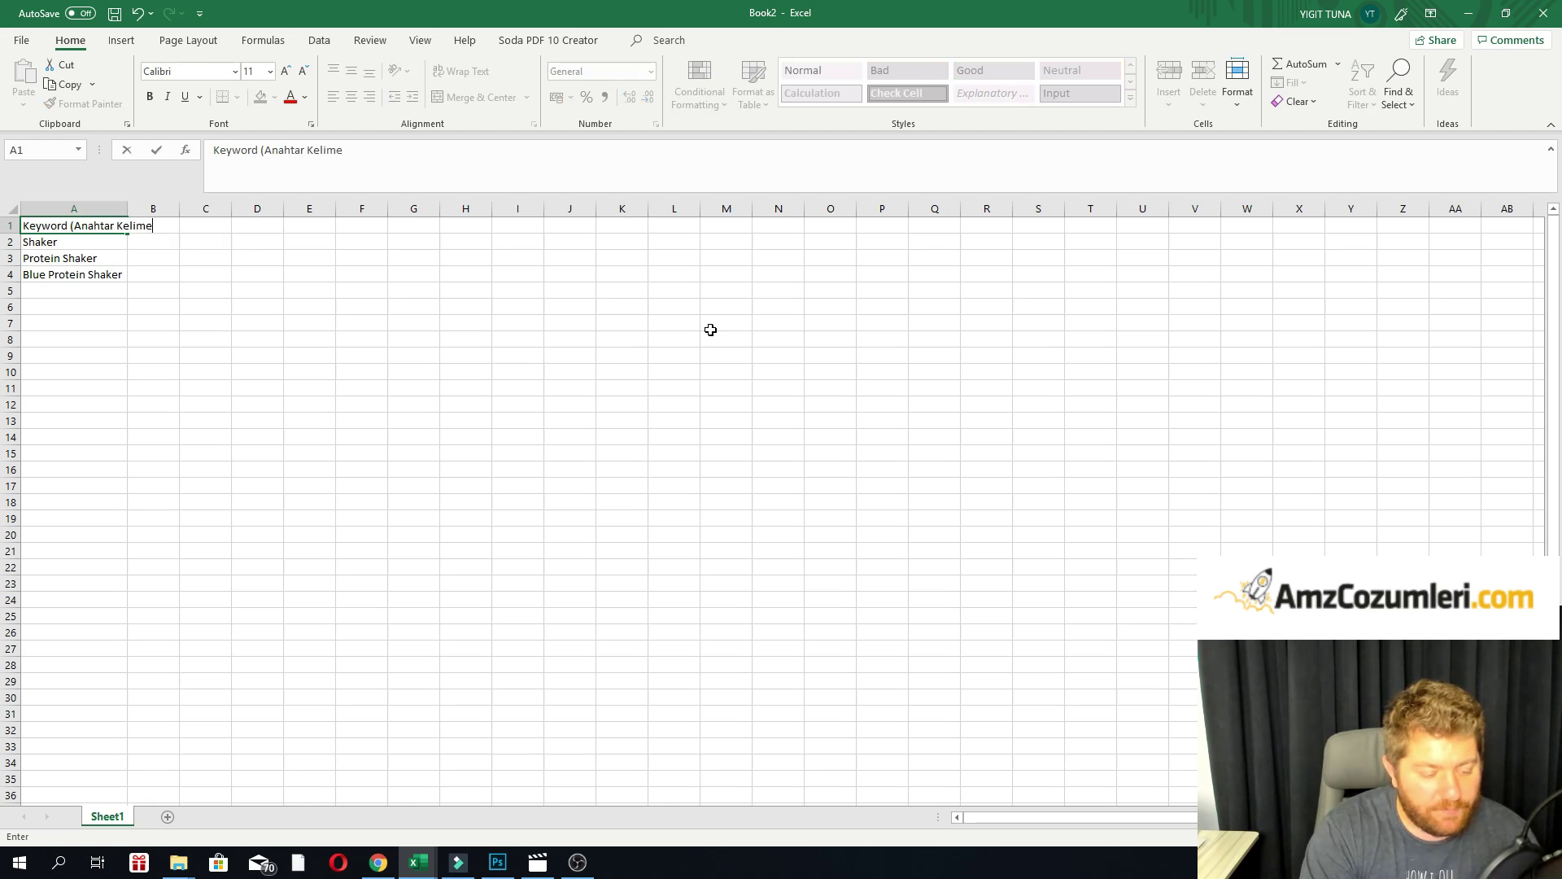
key(Return)
AutoFit column A to its header and make the whole first row bold.
key(Up)
key(alt+h)
key(o)
key(i)
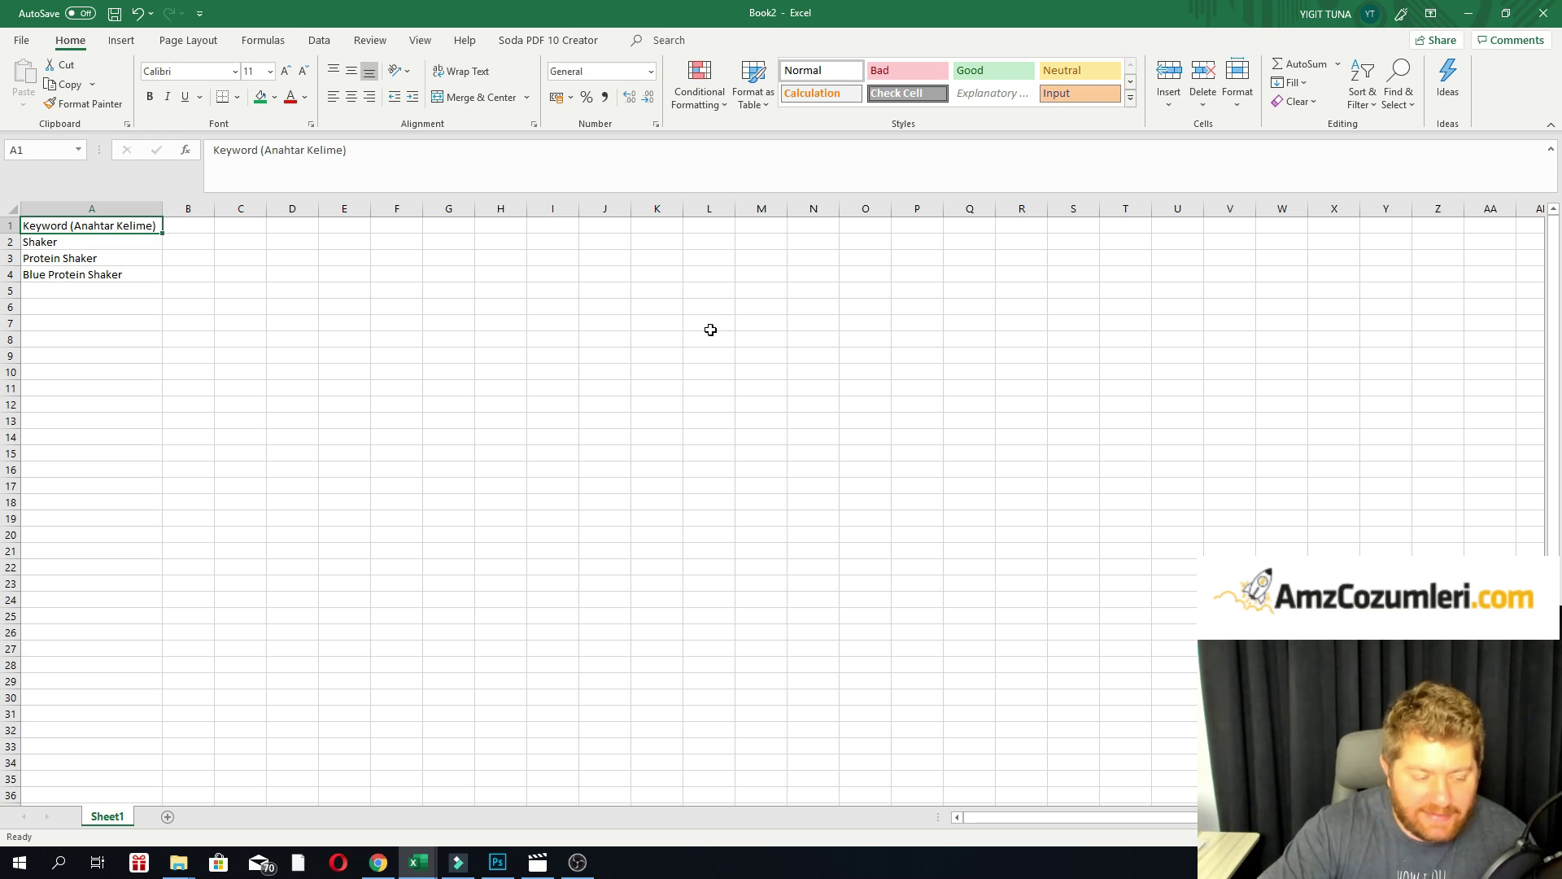
key(shift+space)
key(ctrl+b)
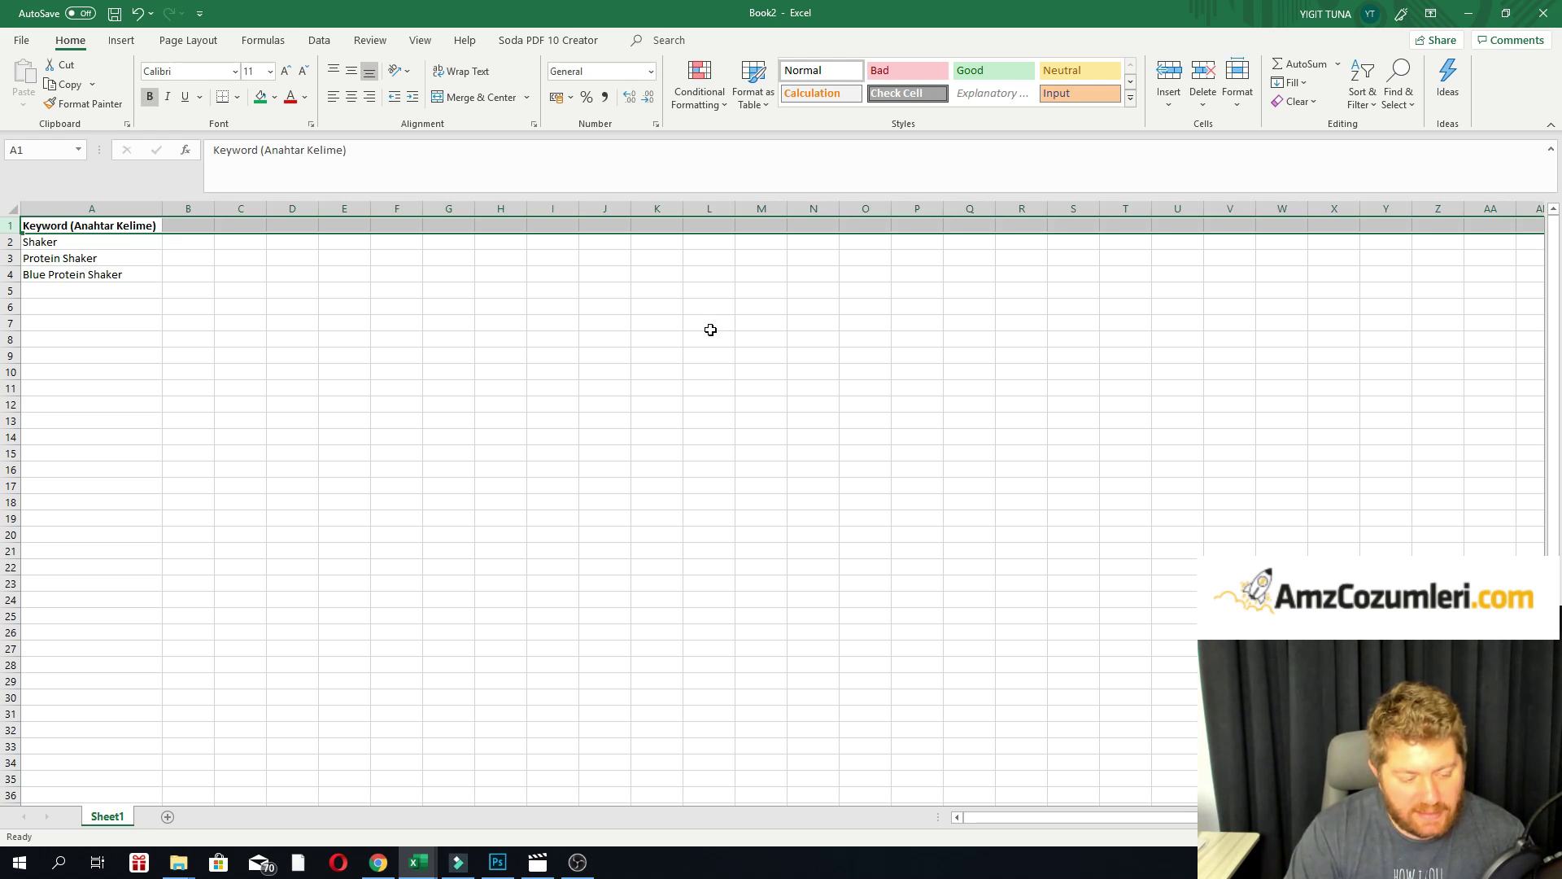
Add the header "Hacim" in B1 and enter 100000, 50000 and 25000 beneath it for the three keywords.
key(Right)
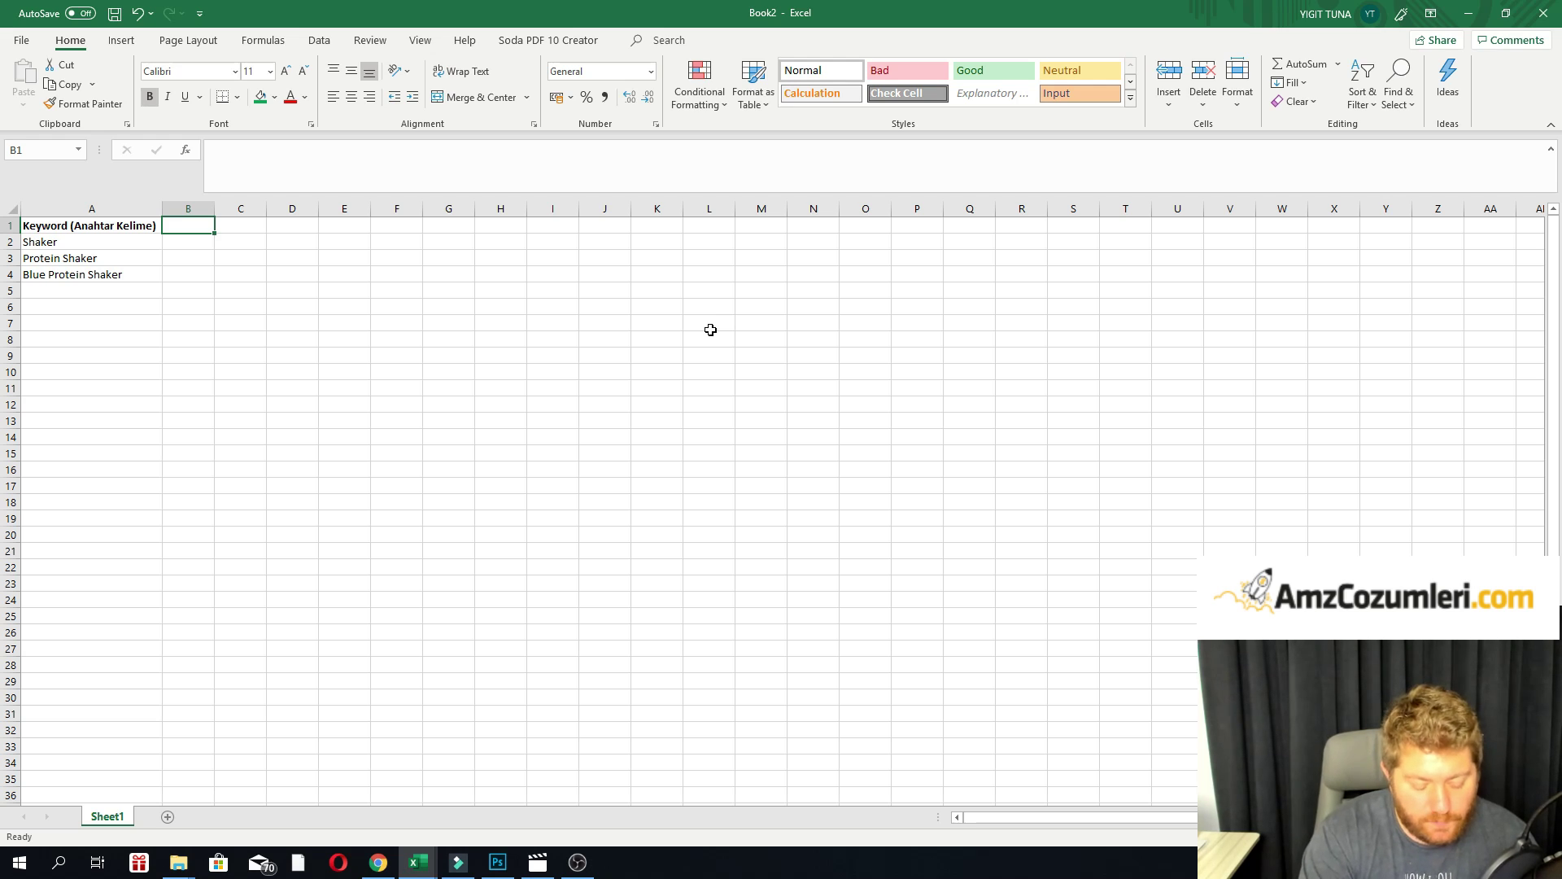
text(Hacim)
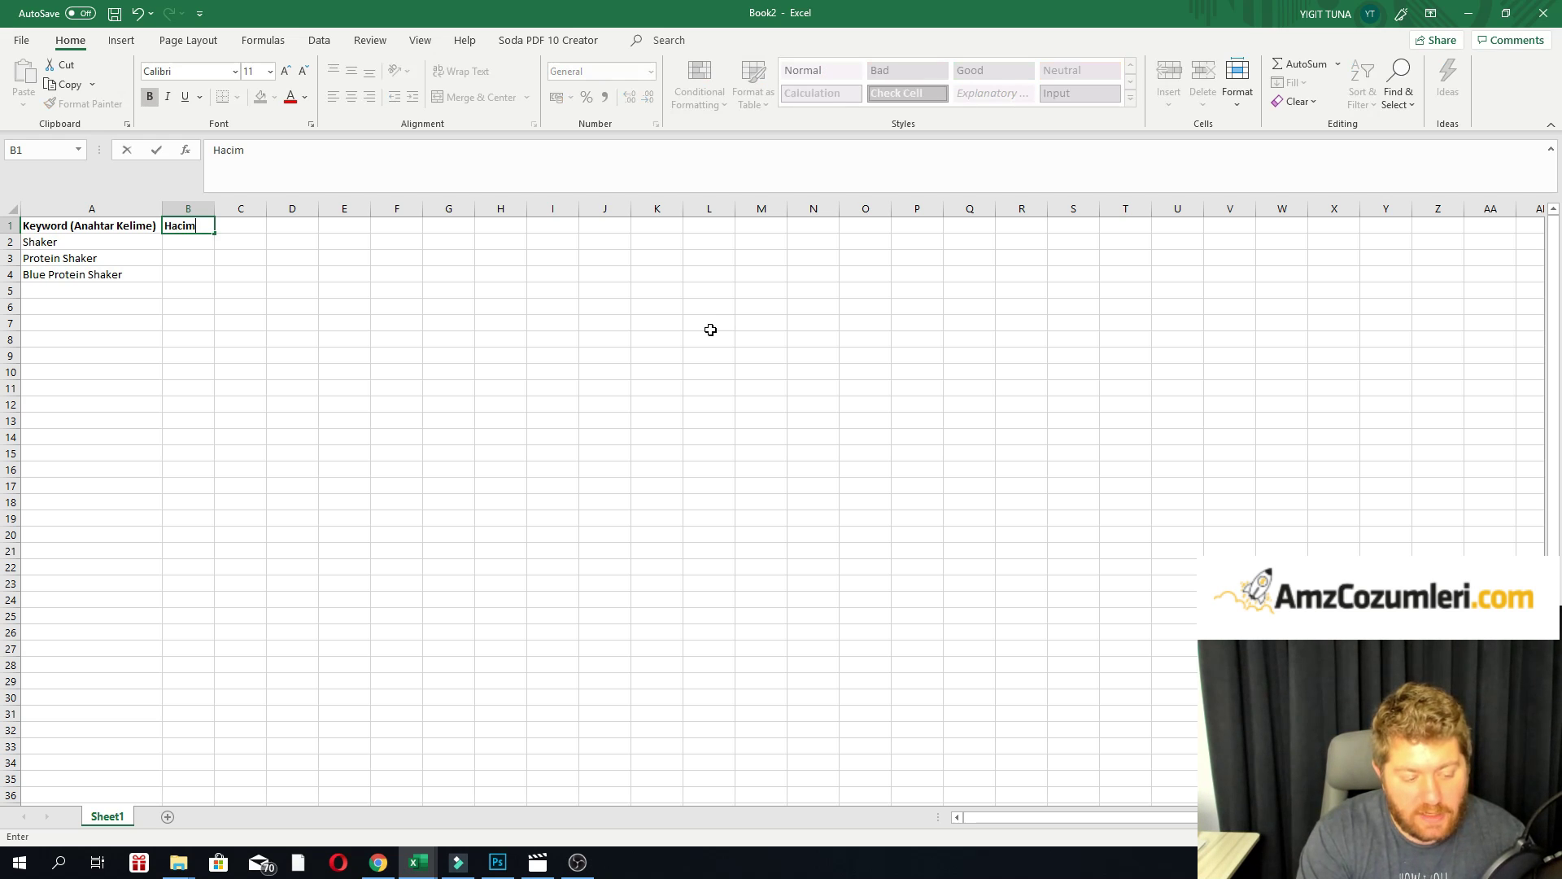
key(Return)
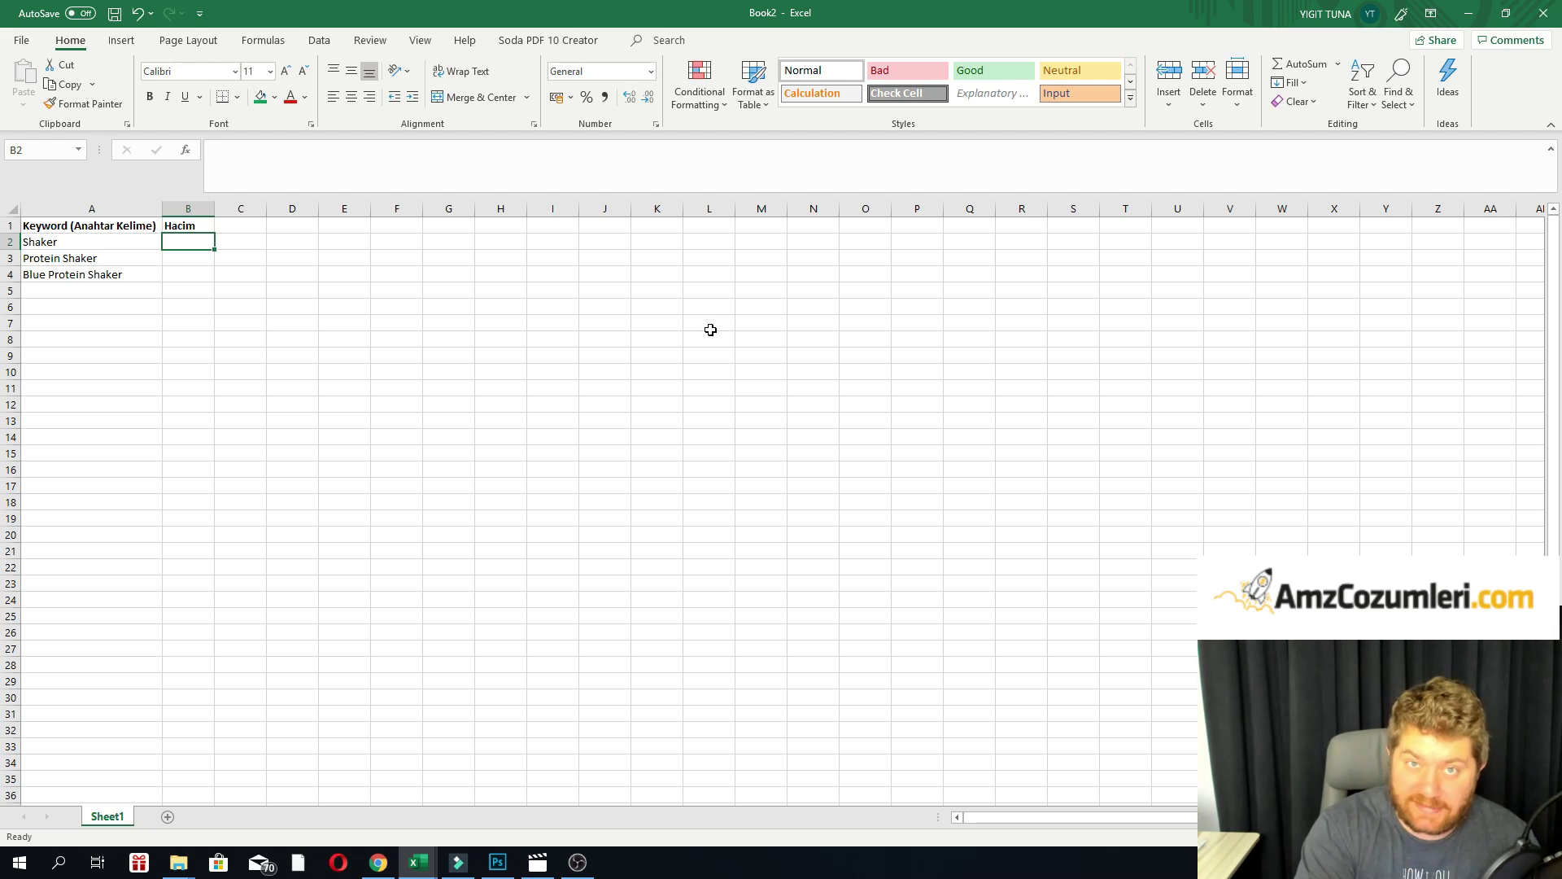
text(10)
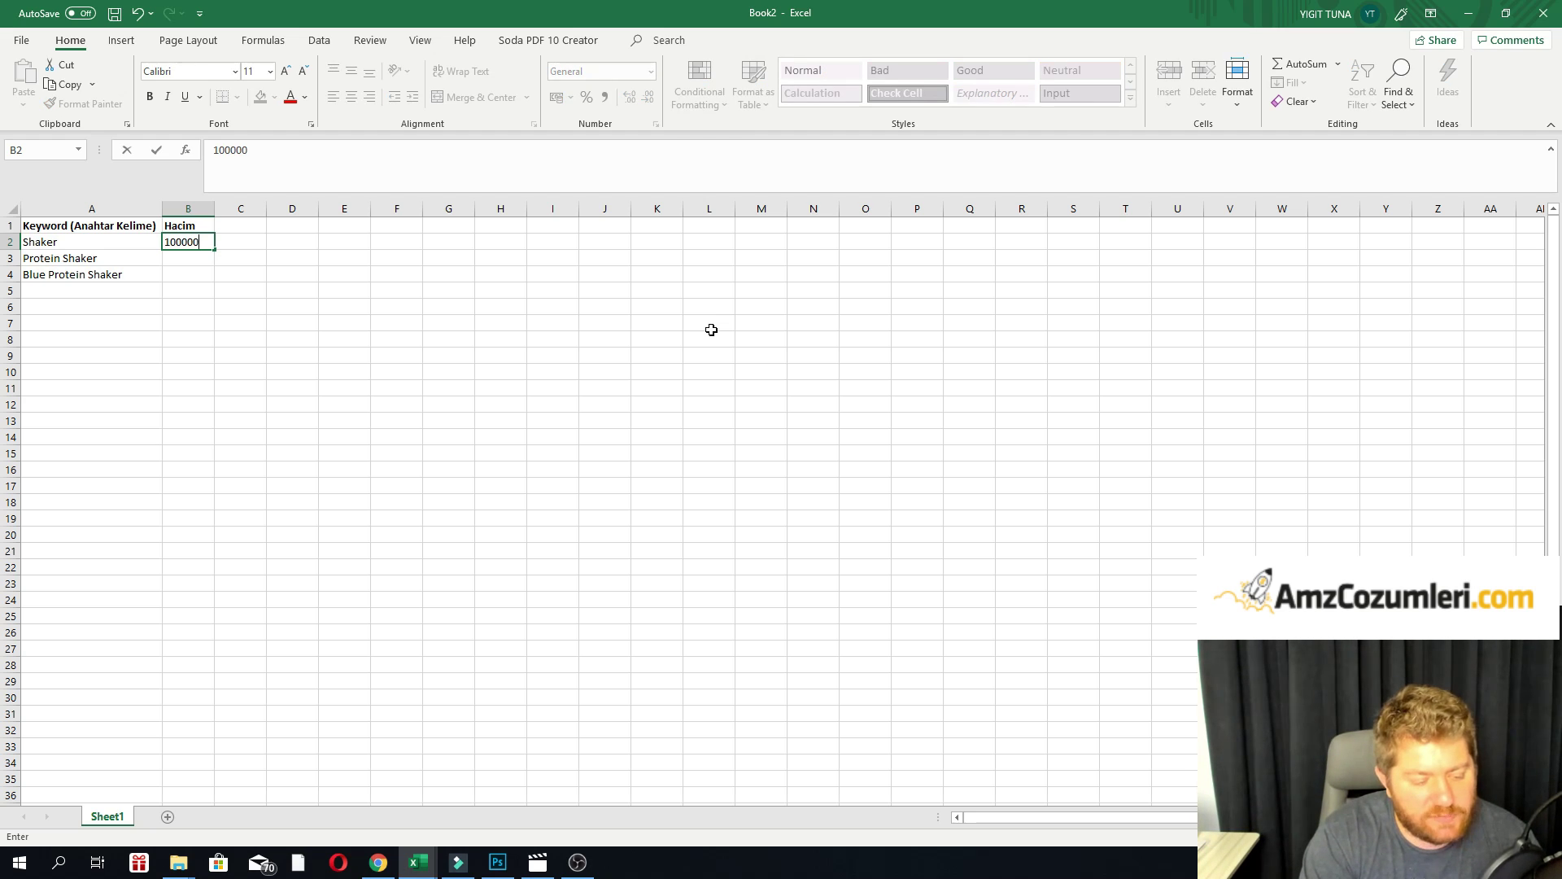
text(0000)
key(Return)
text(50)
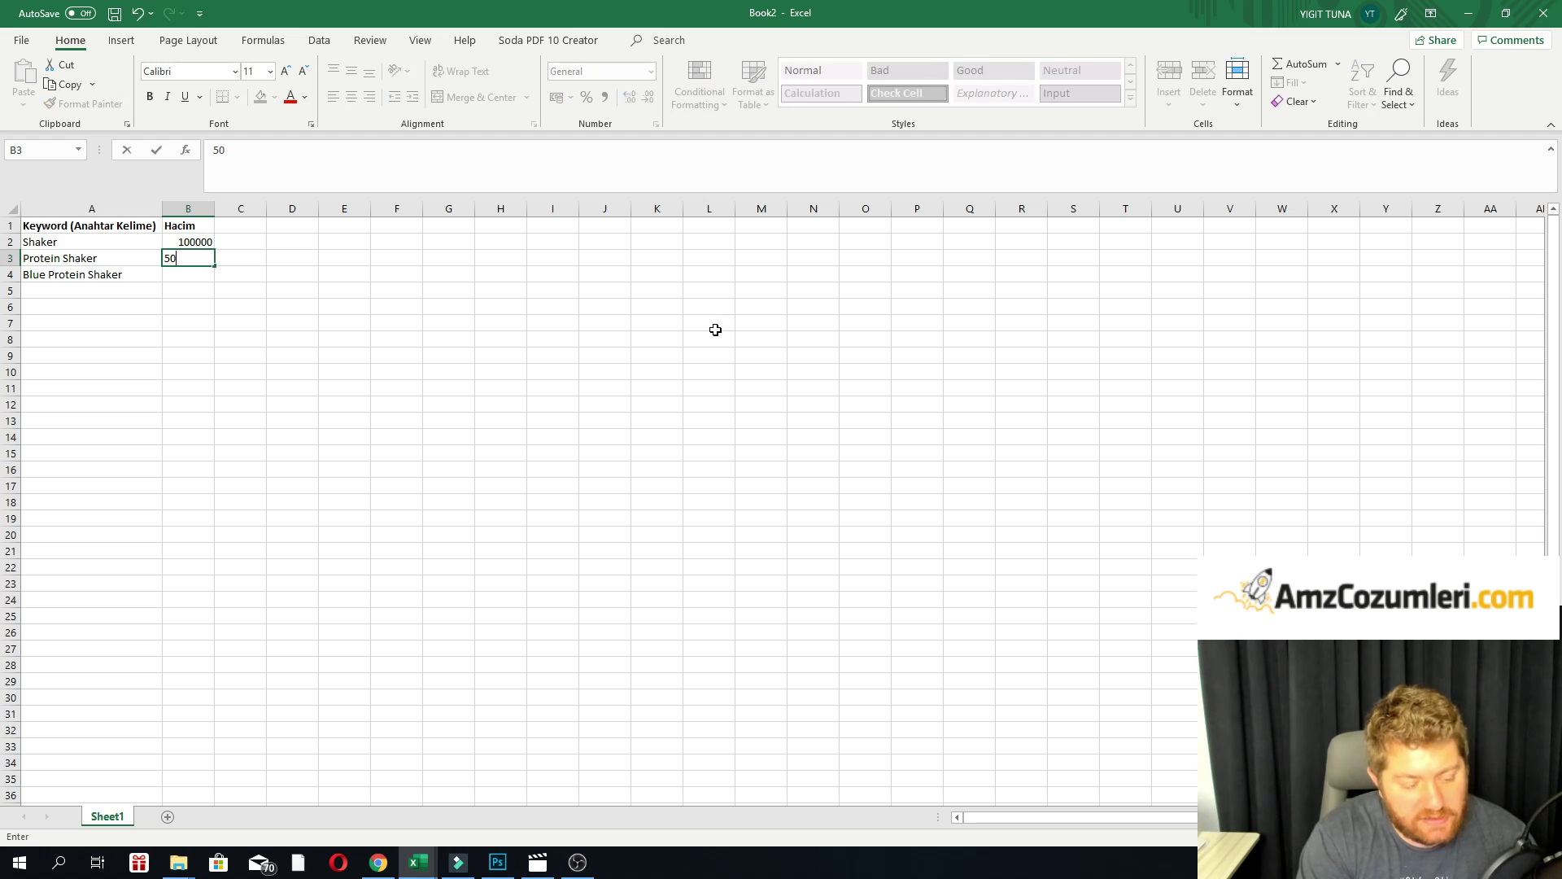
key(Return)
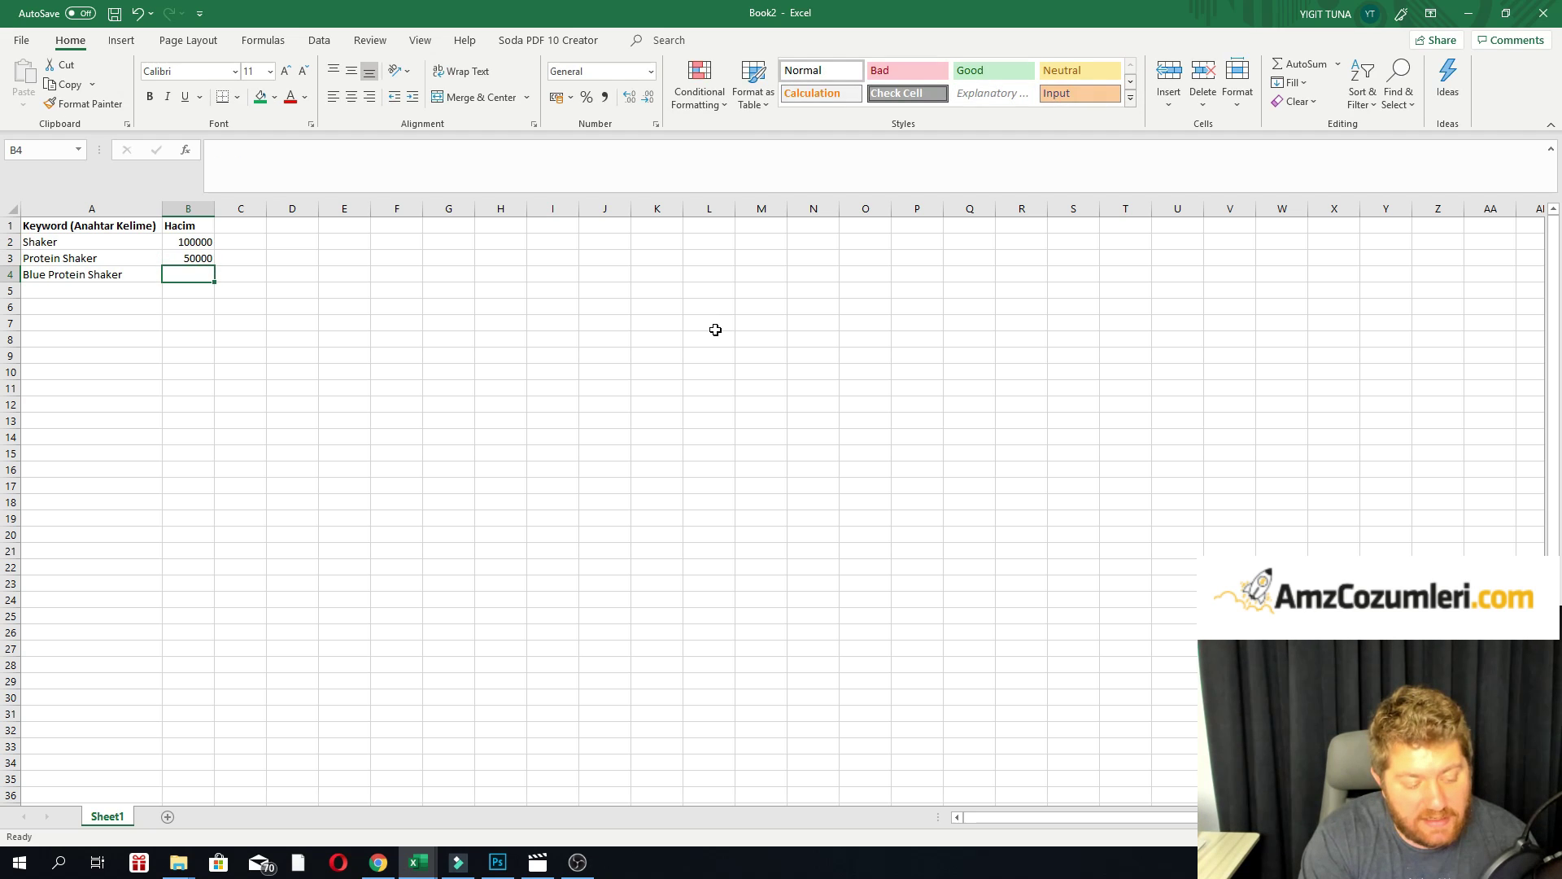
text(25000)
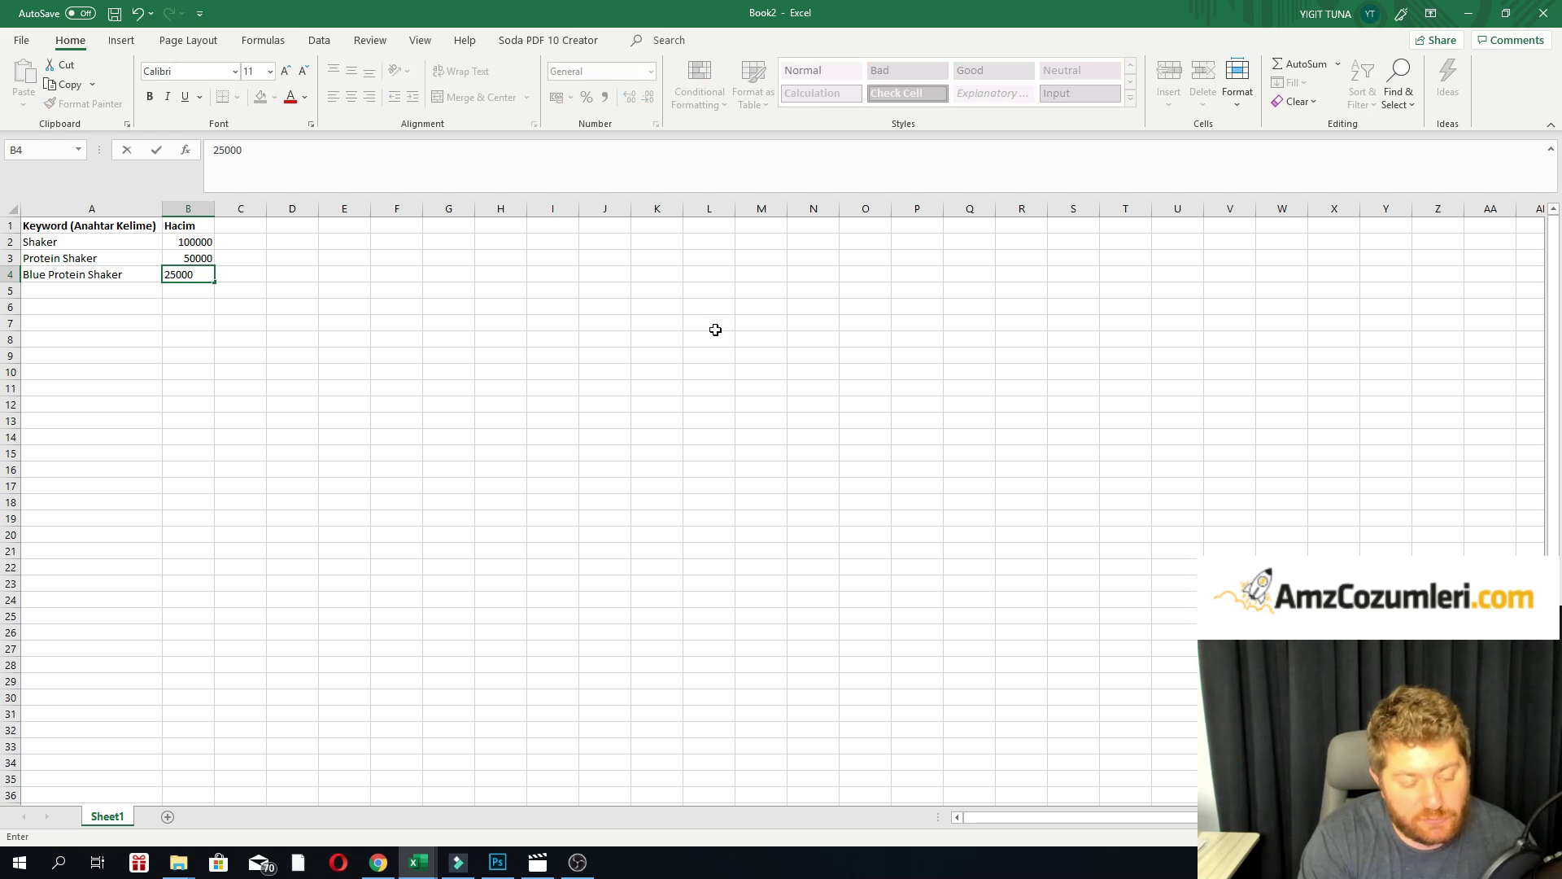
key(Return)
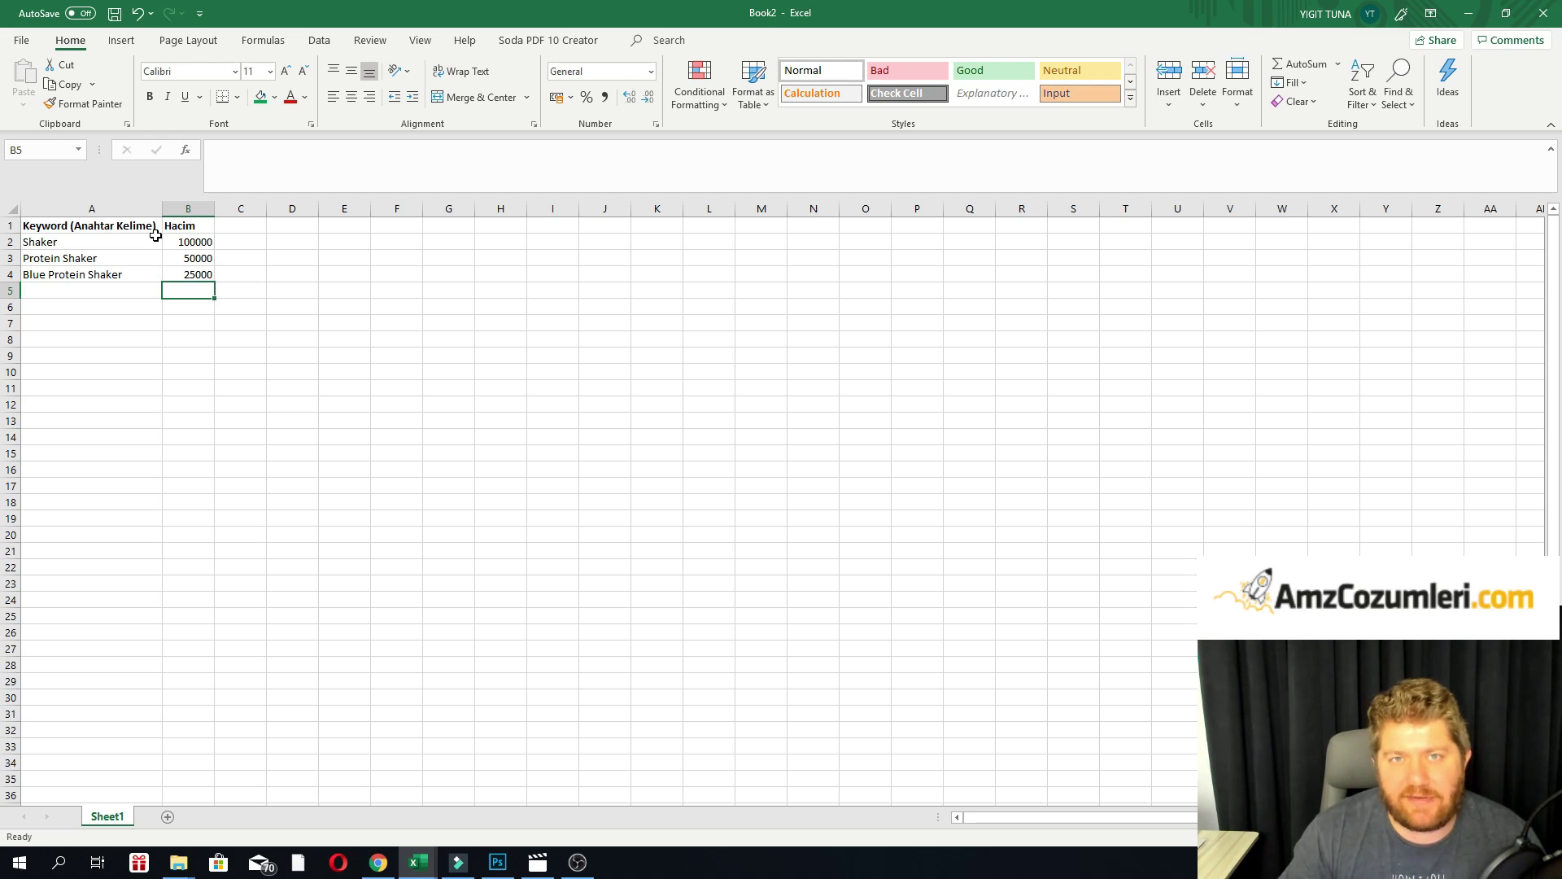
Enter the header "Relevence (İlgi)" in cell C1.
click(87, 244)
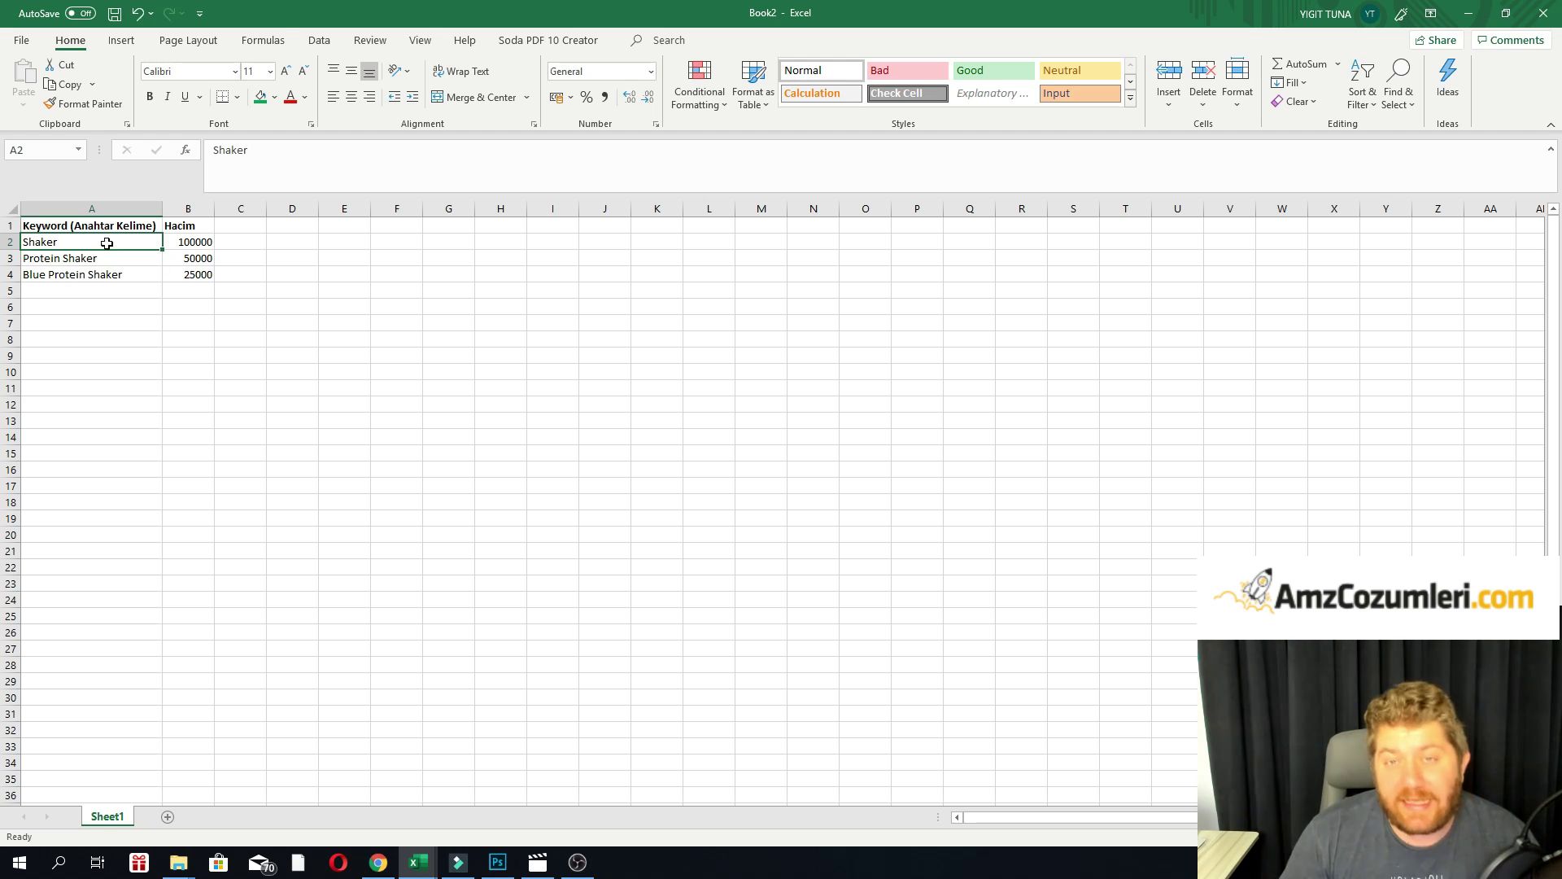
scroll(90, 242, up, 3)
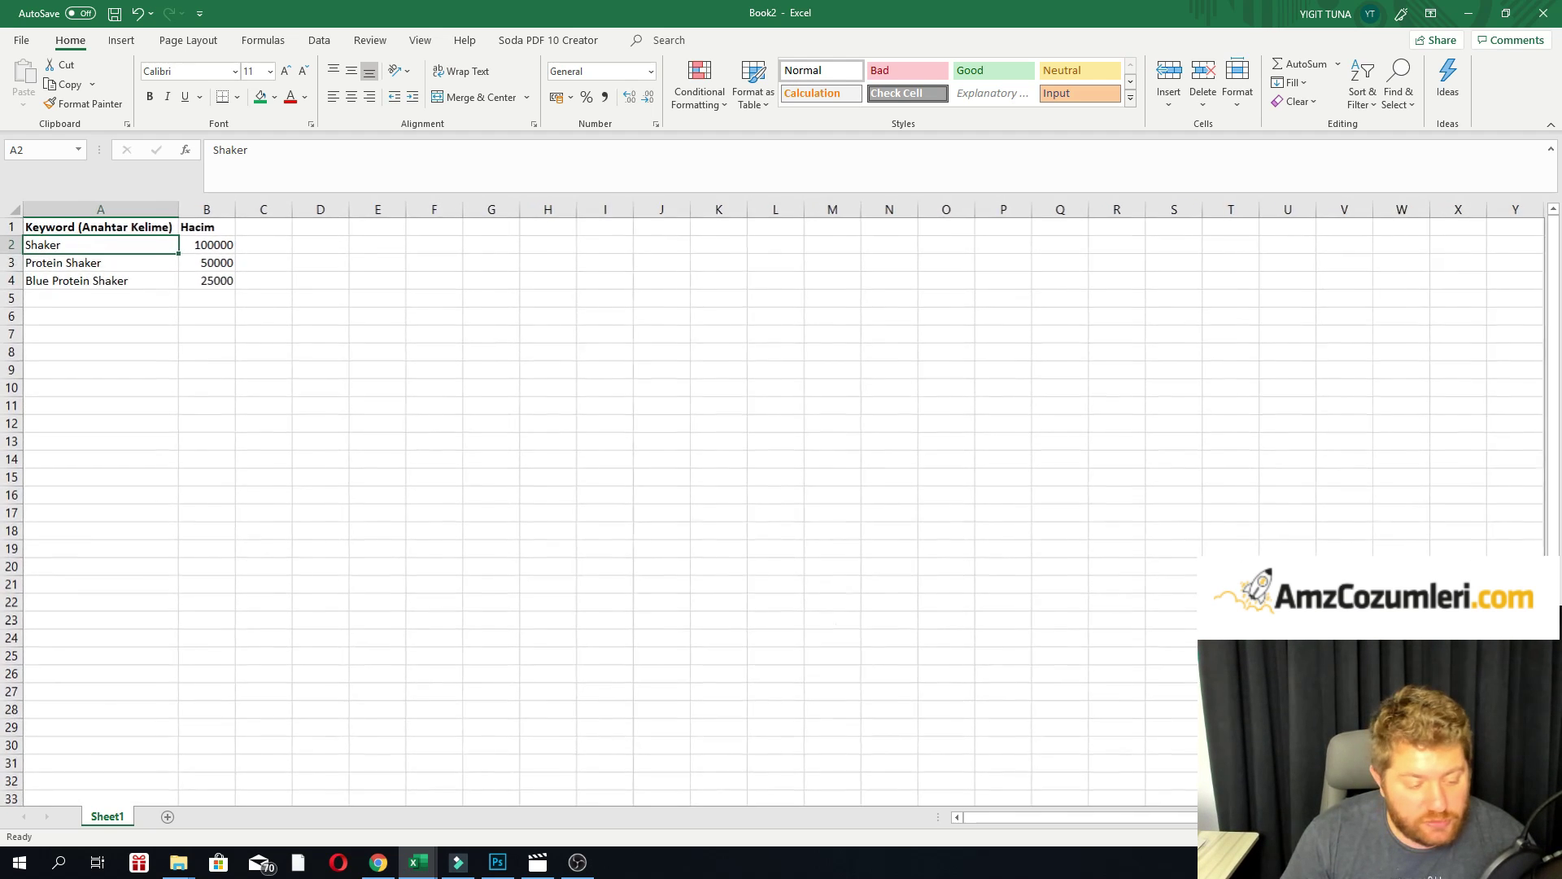
click(210, 361)
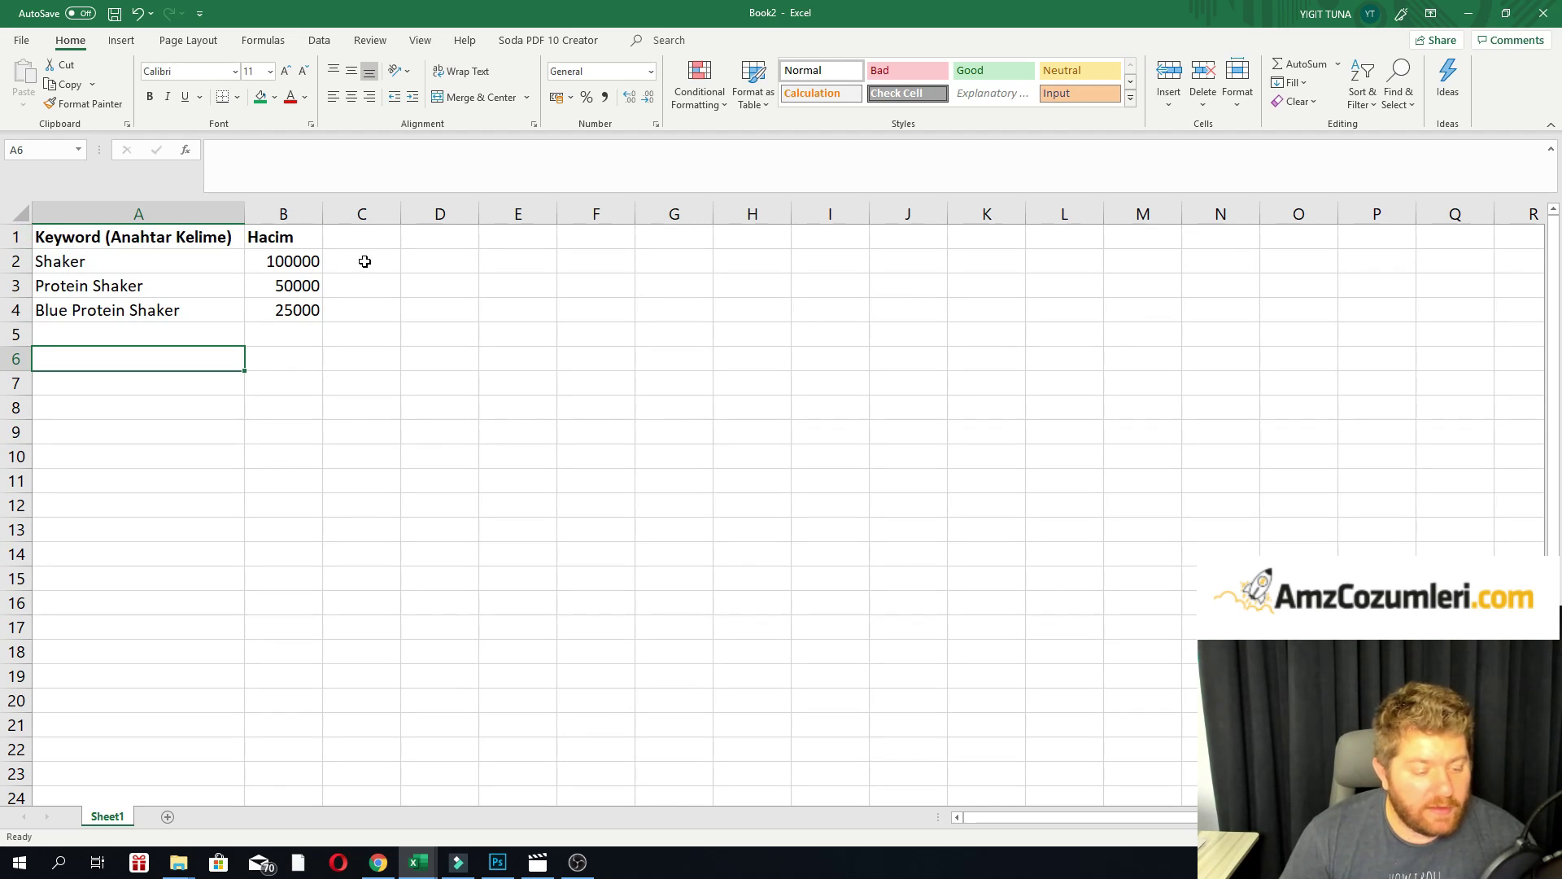
click(318, 241)
click(370, 242)
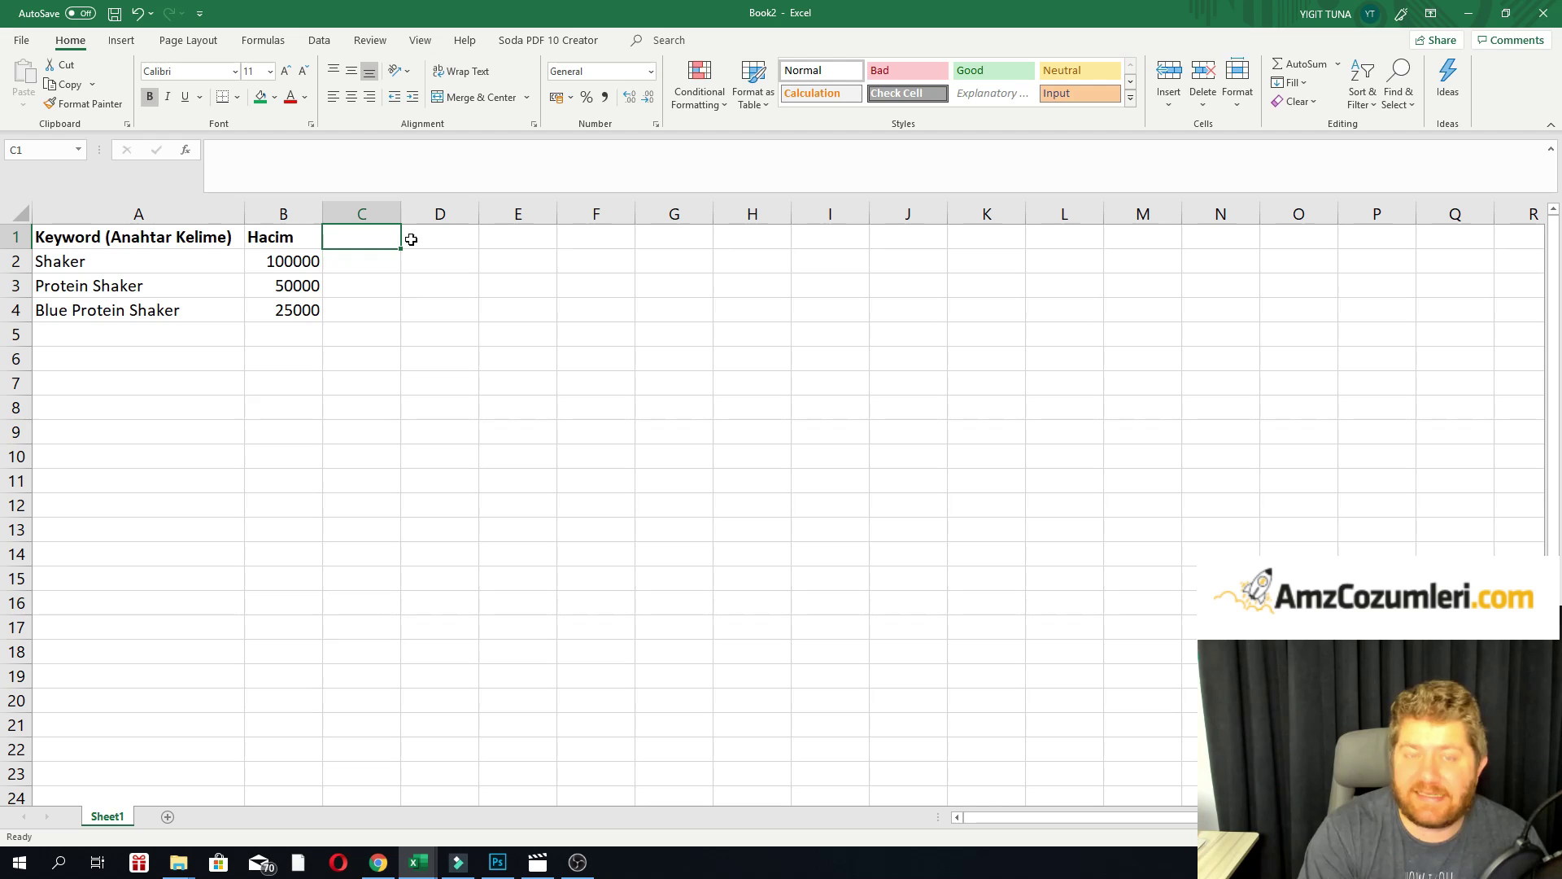
text(Relevenc)
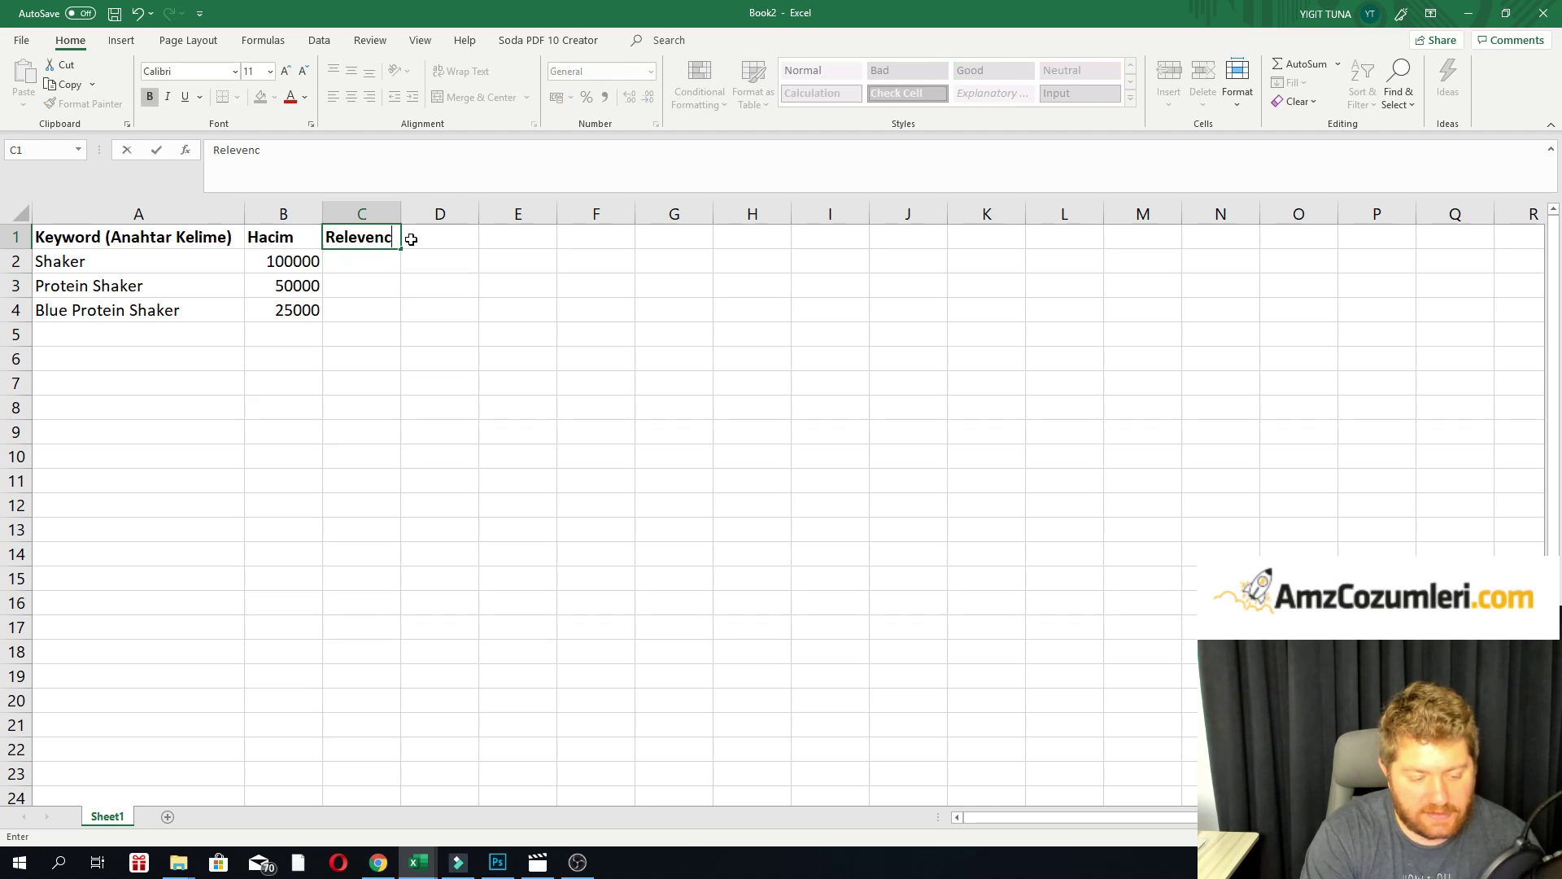
text(e (İlg)
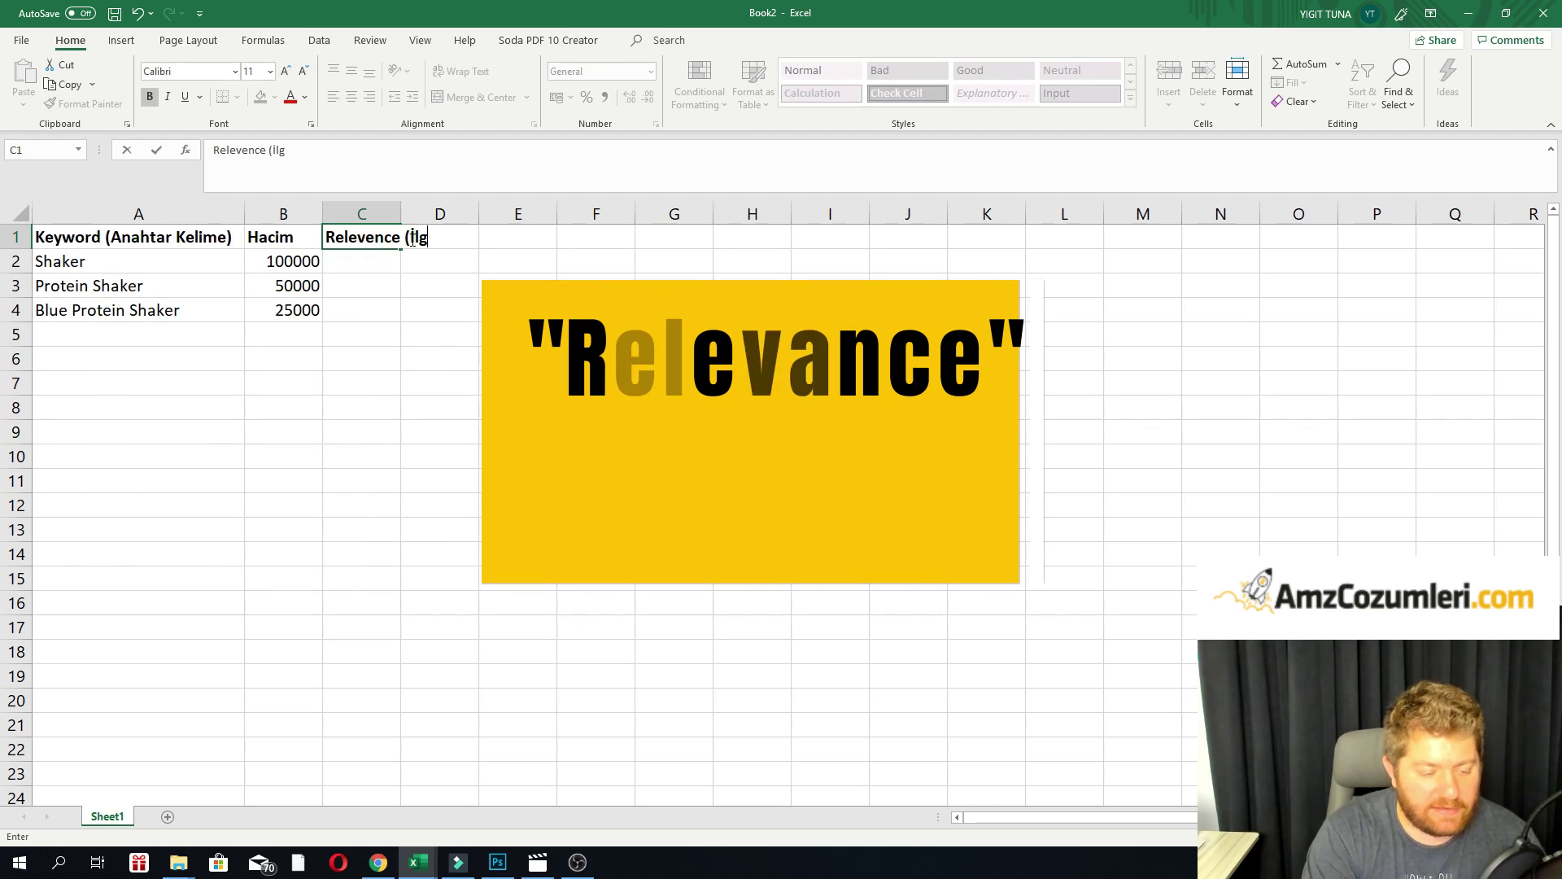
text(i))
key(Return)
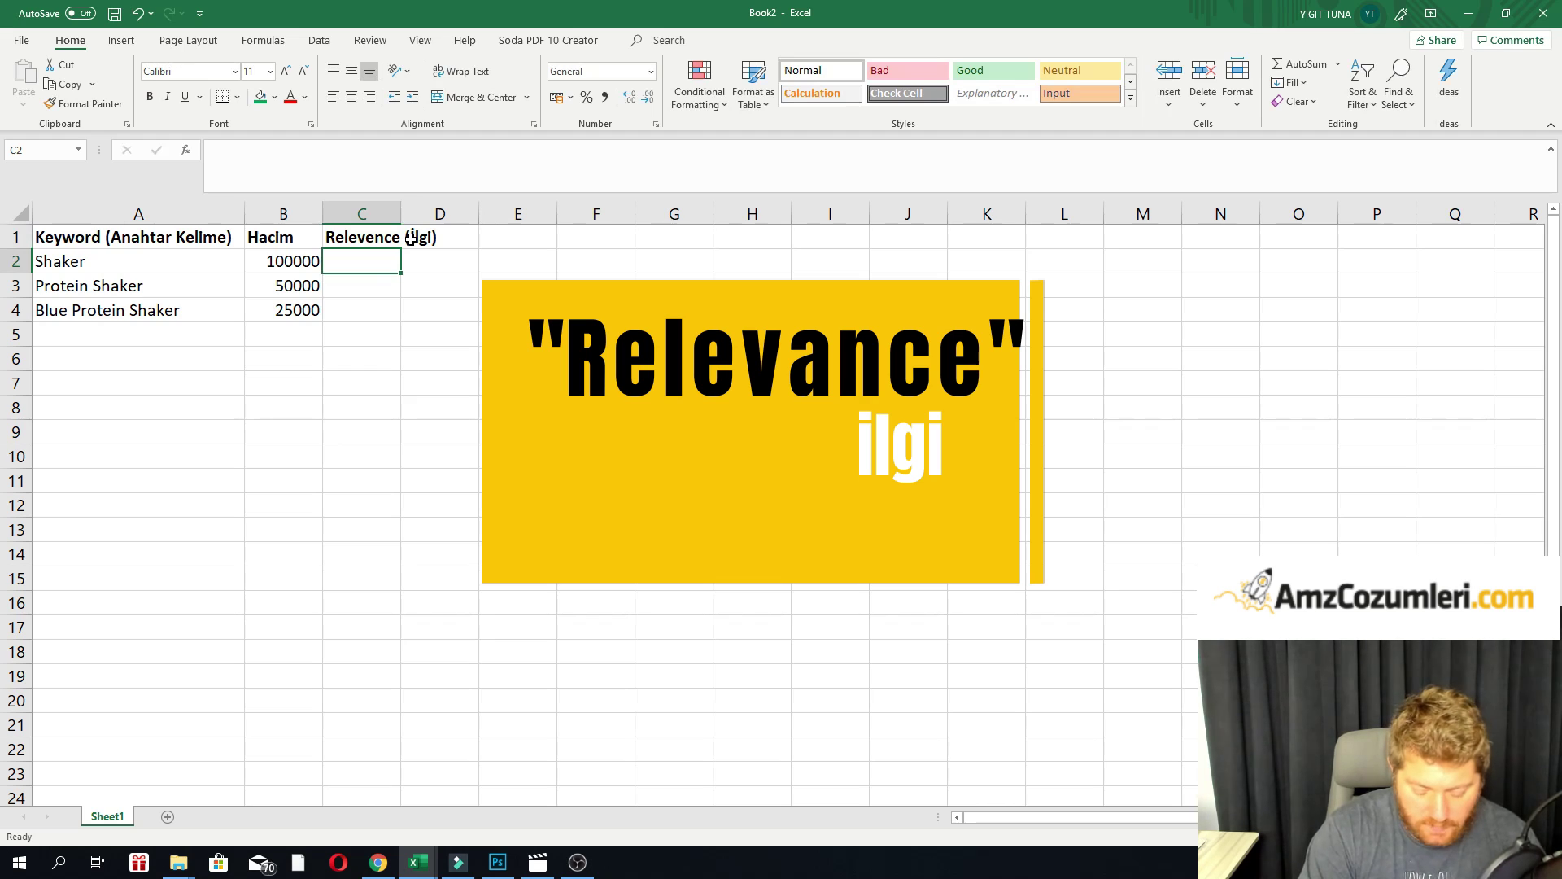
AutoFit the width of column C to its header.
click(411, 237)
key(alt+h)
key(o)
key(i)
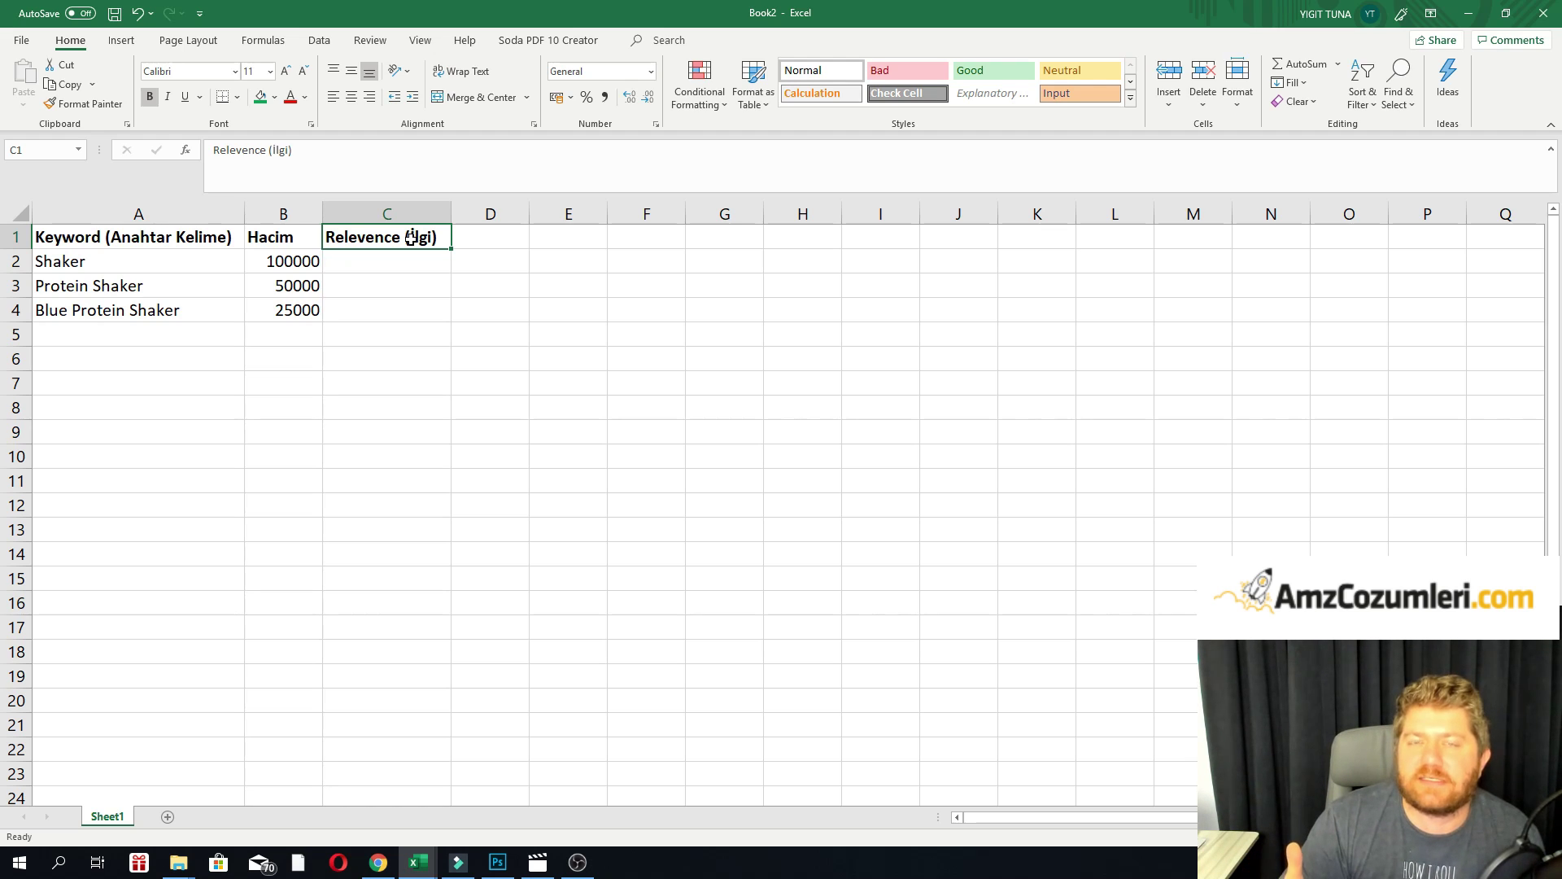
click(301, 265)
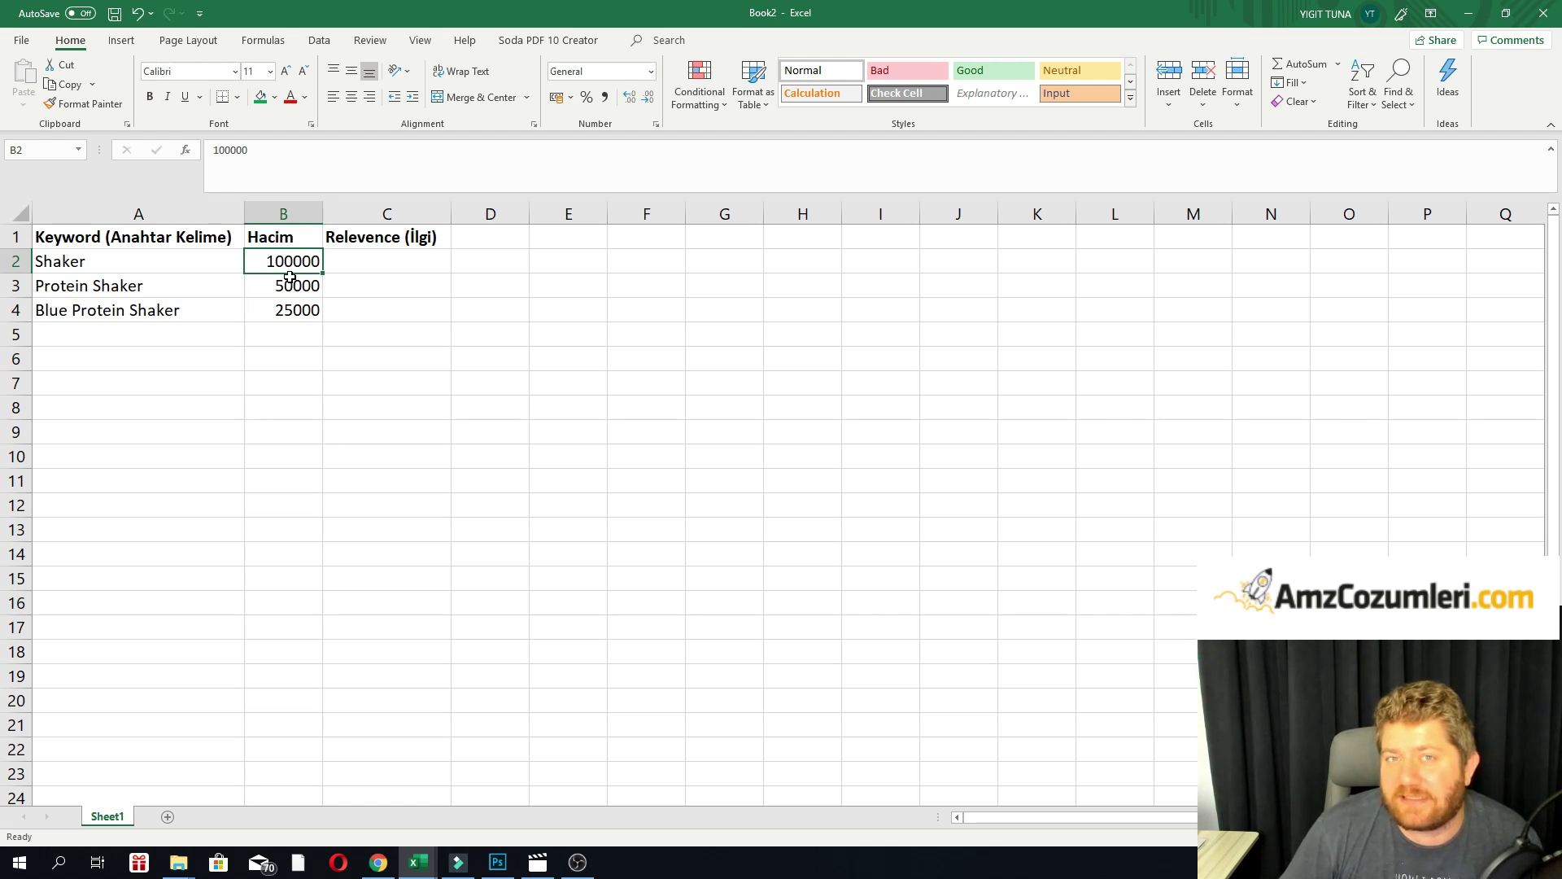
click(287, 329)
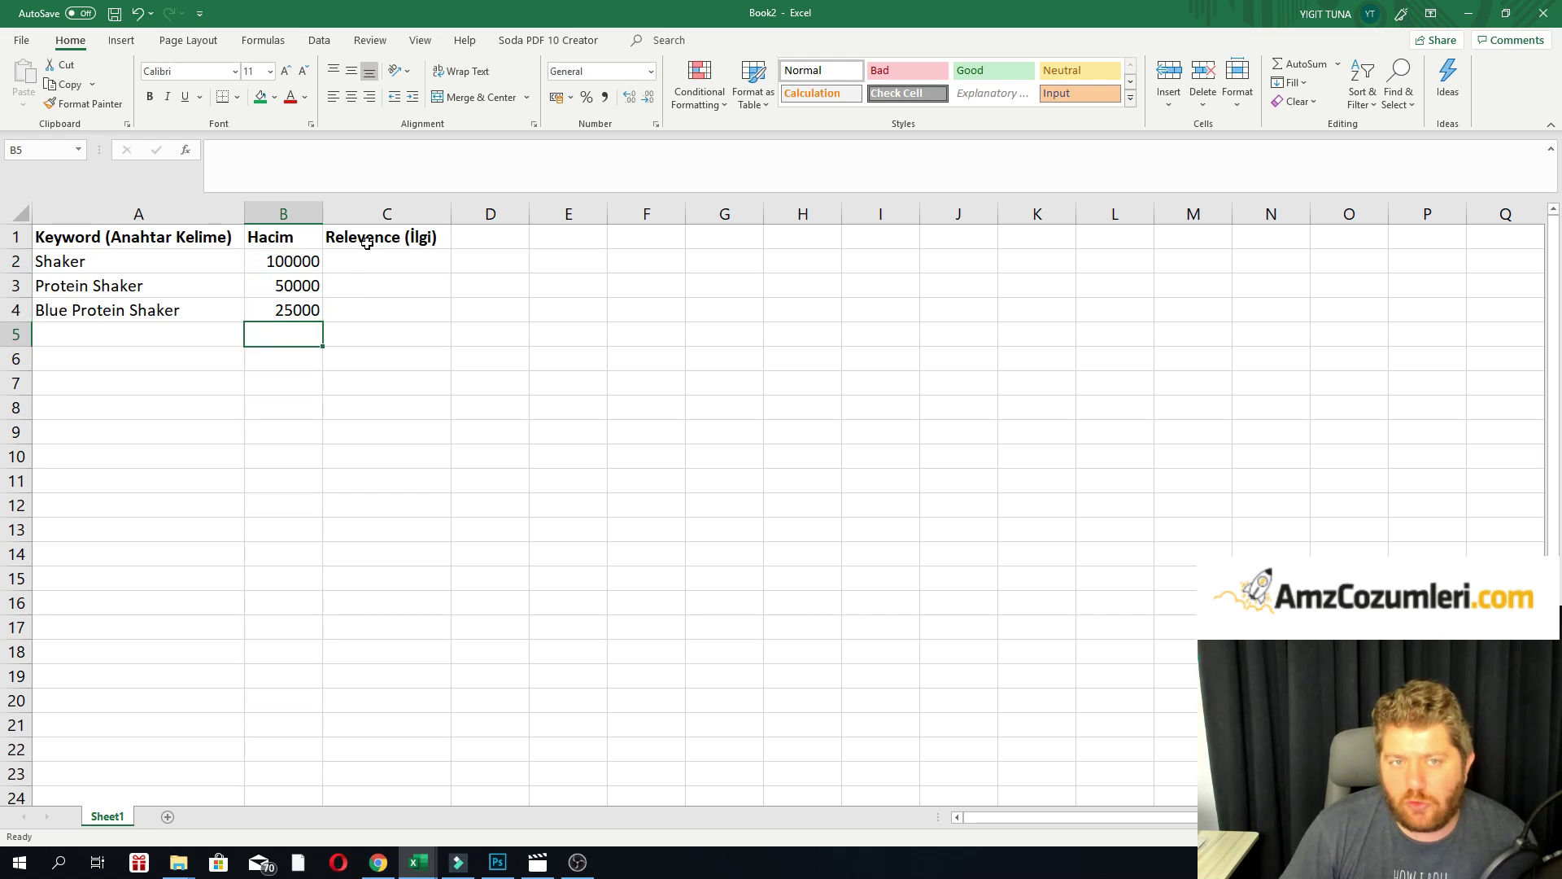
Enter the header "Purchase Rate (Satın Alım Oranı)" in cell D1.
click(367, 243)
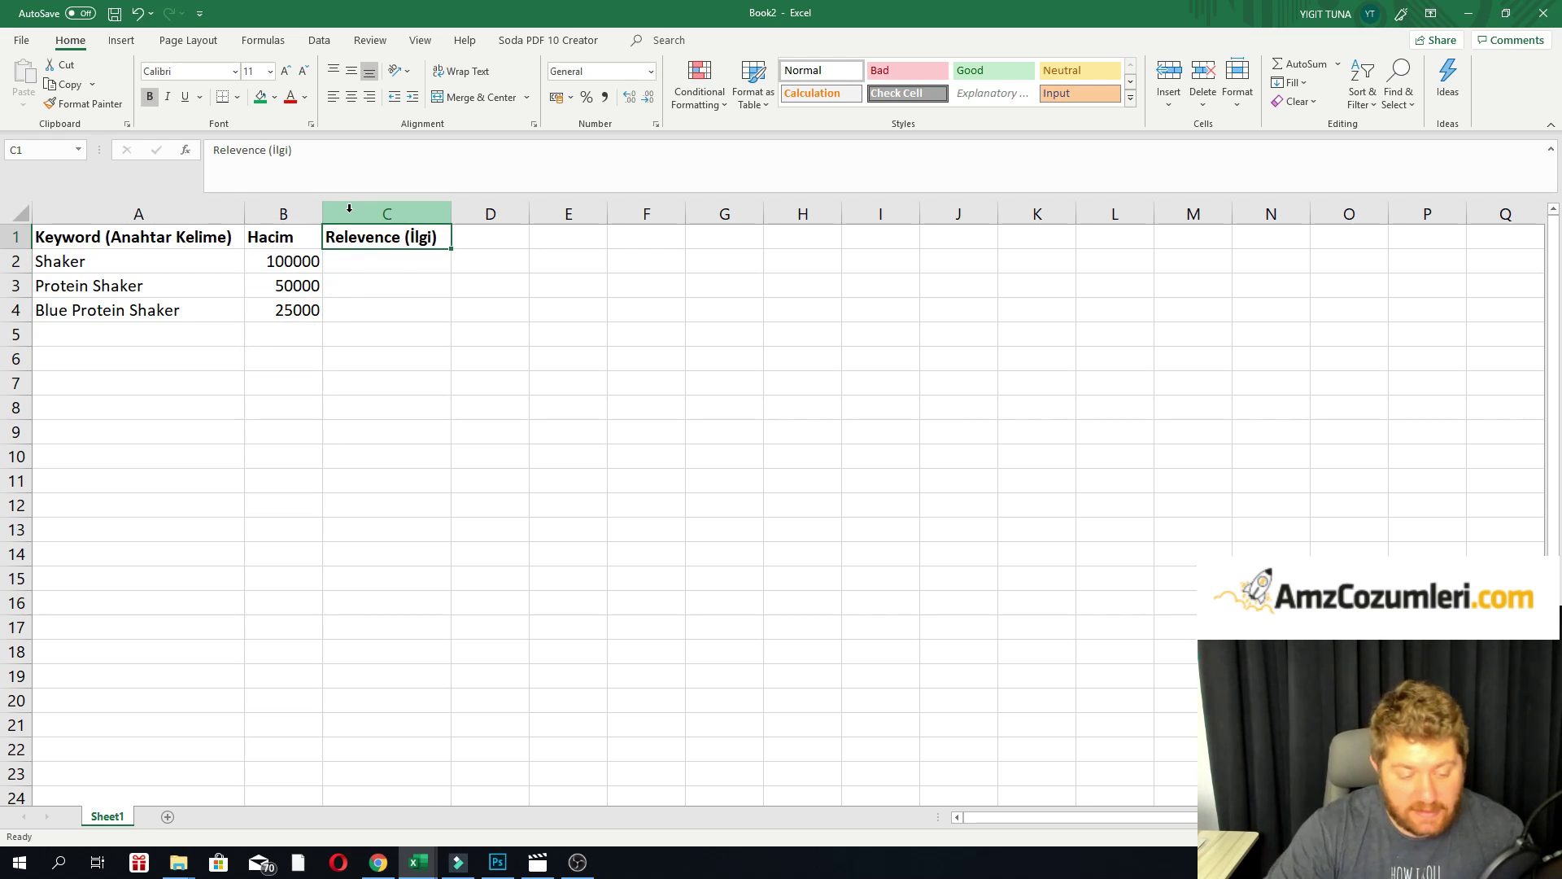
key(Right)
text(P)
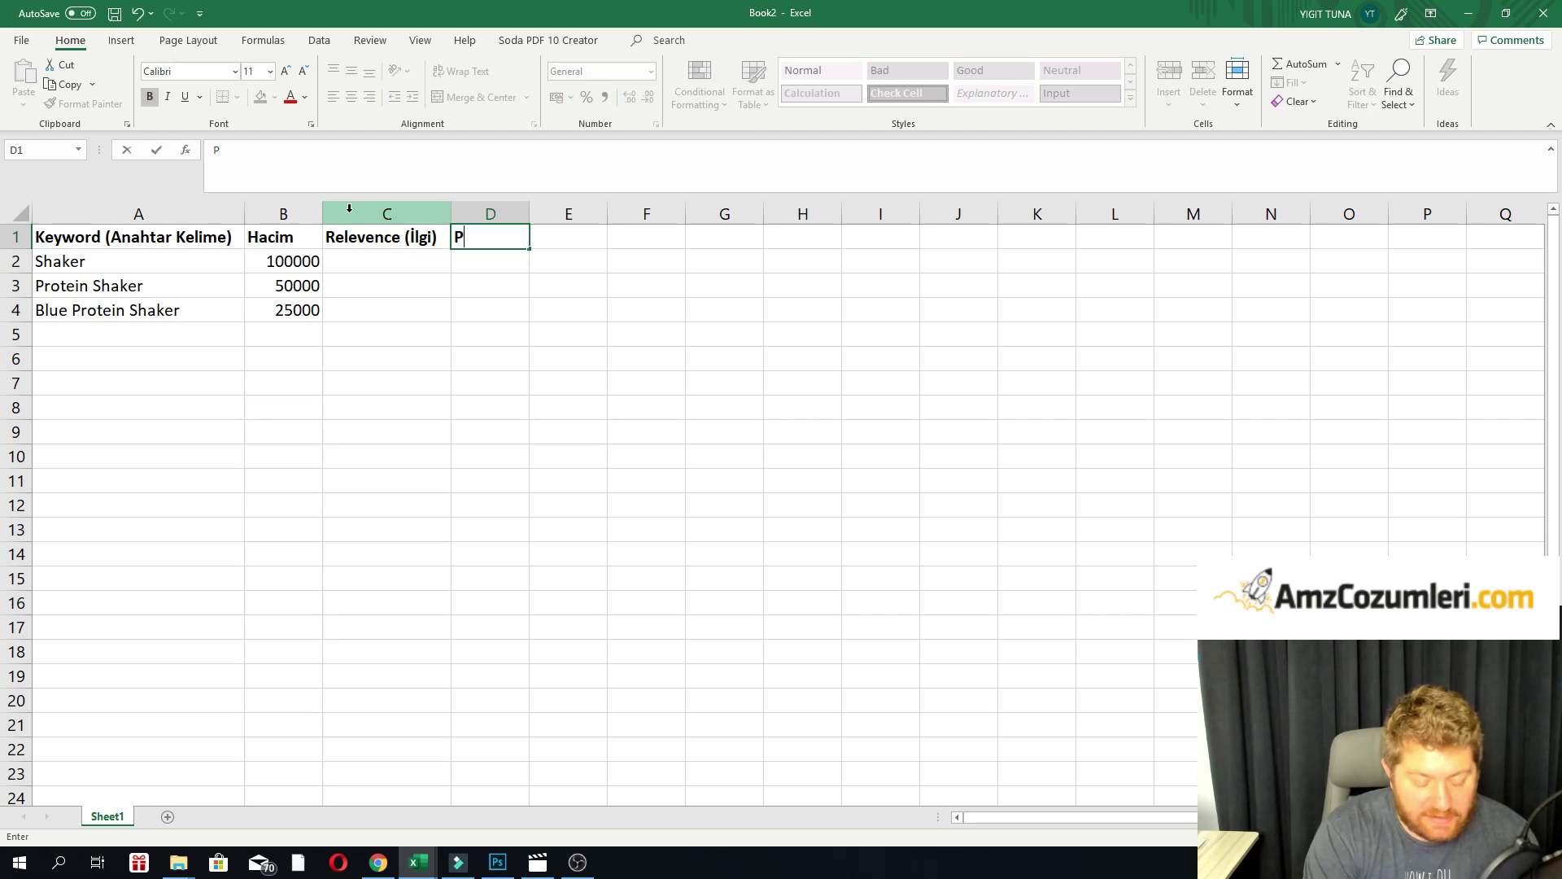
text(urchase R)
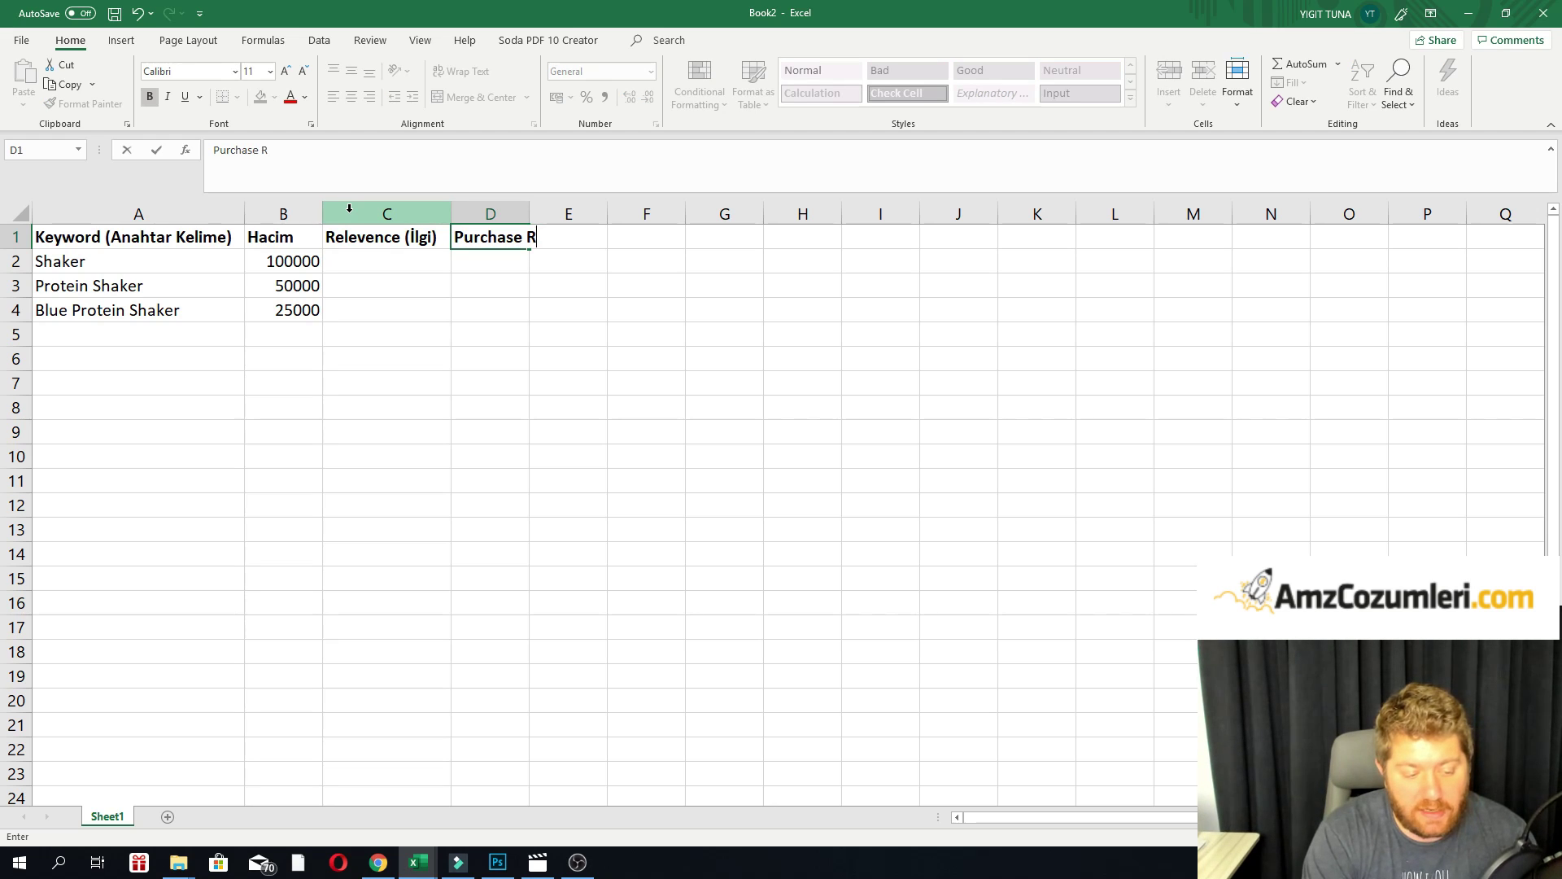
text(ate (Sat)
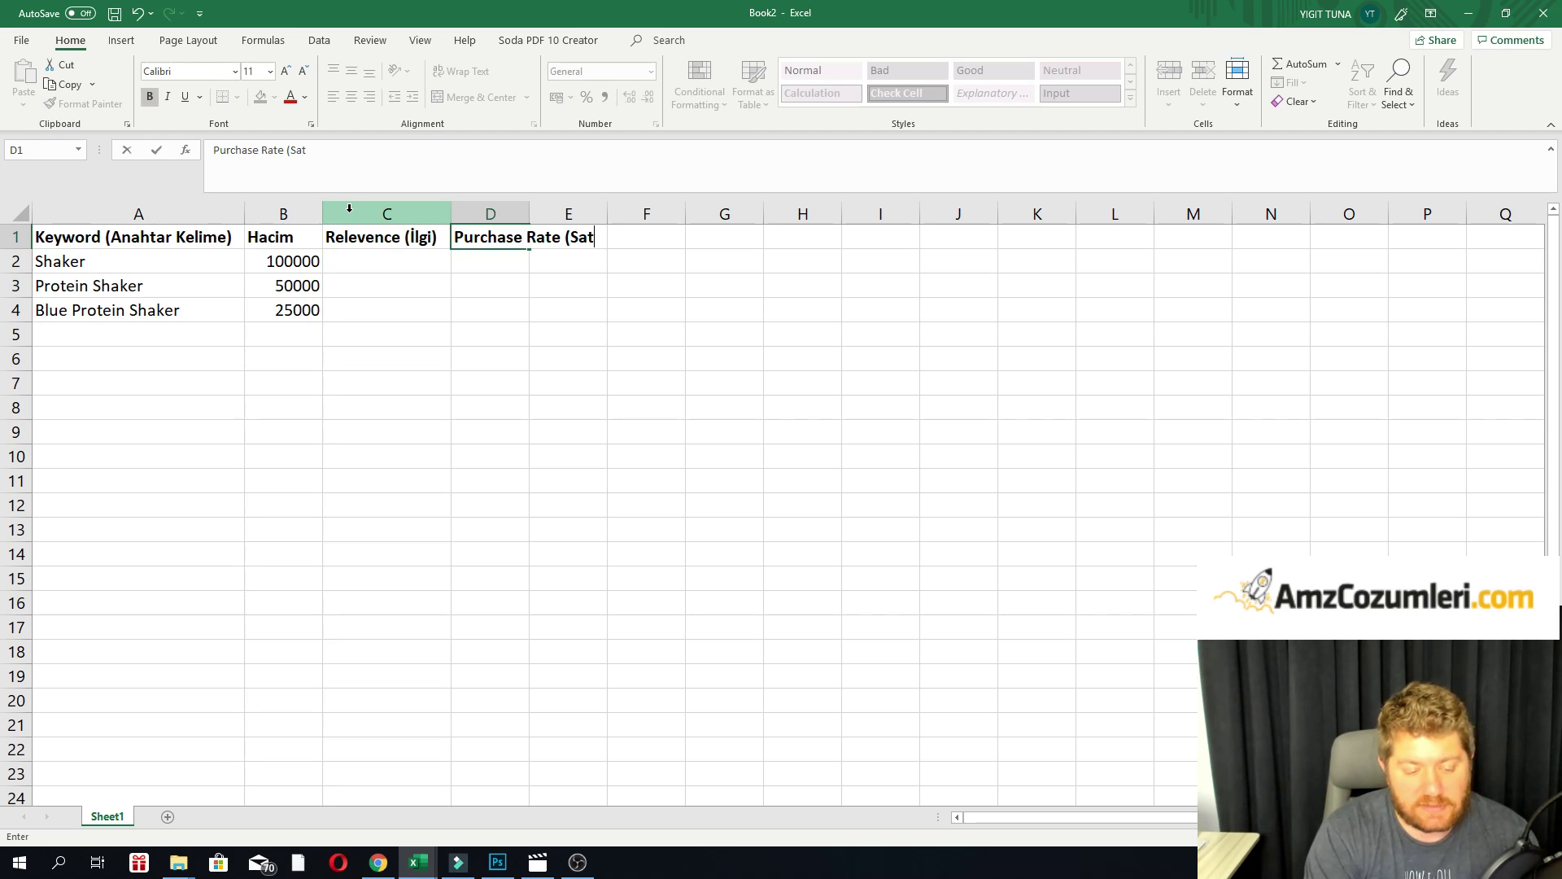
text(ın Alım Oranı))
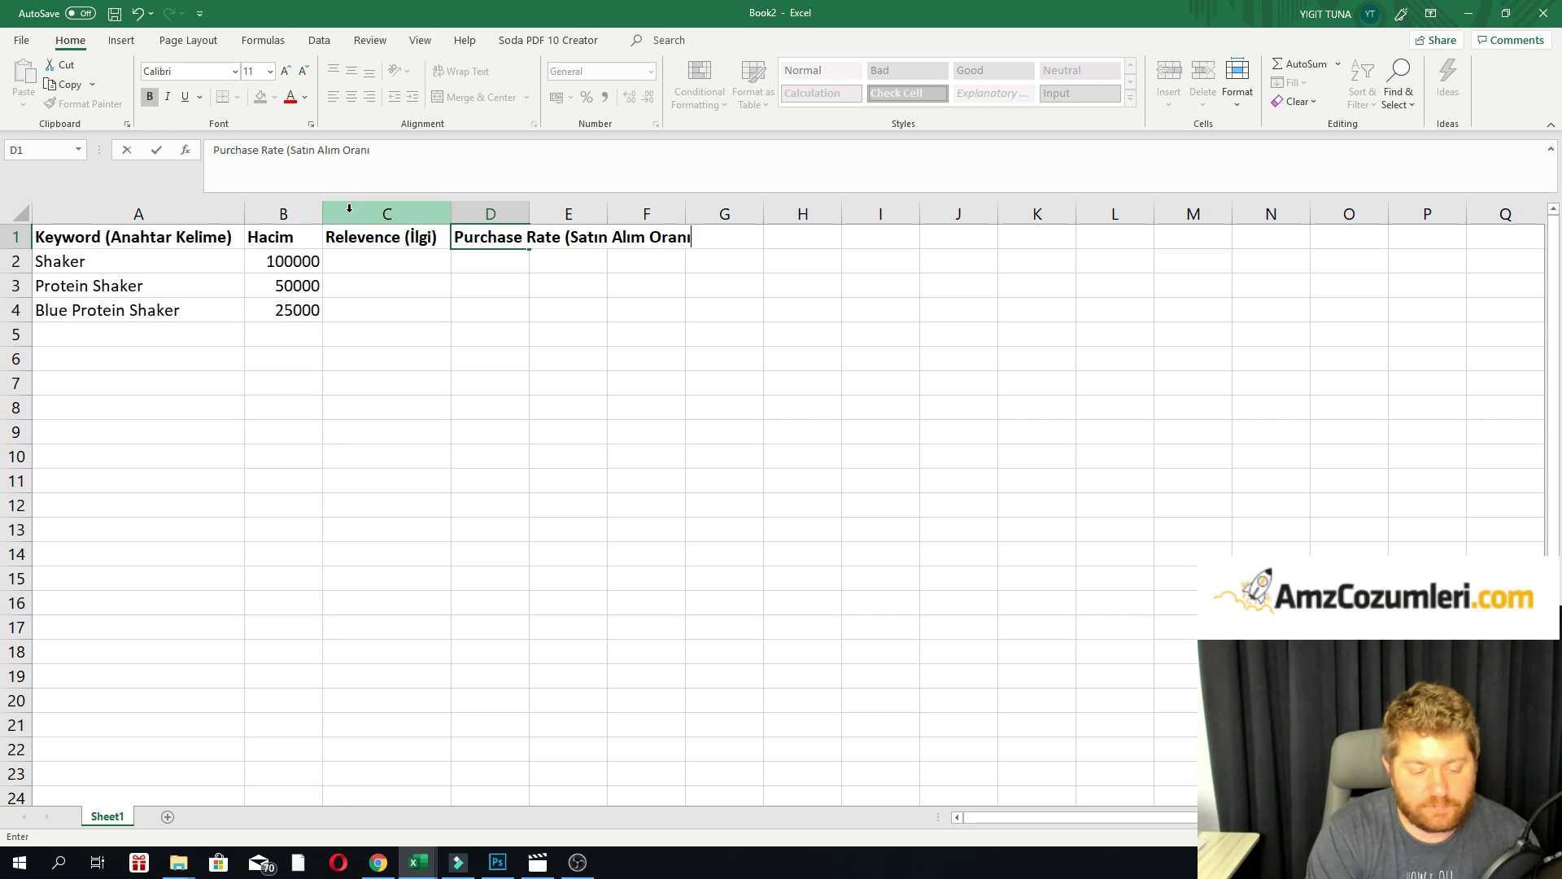
key(Return)
AutoFit the width of column D to its header.
key(Up)
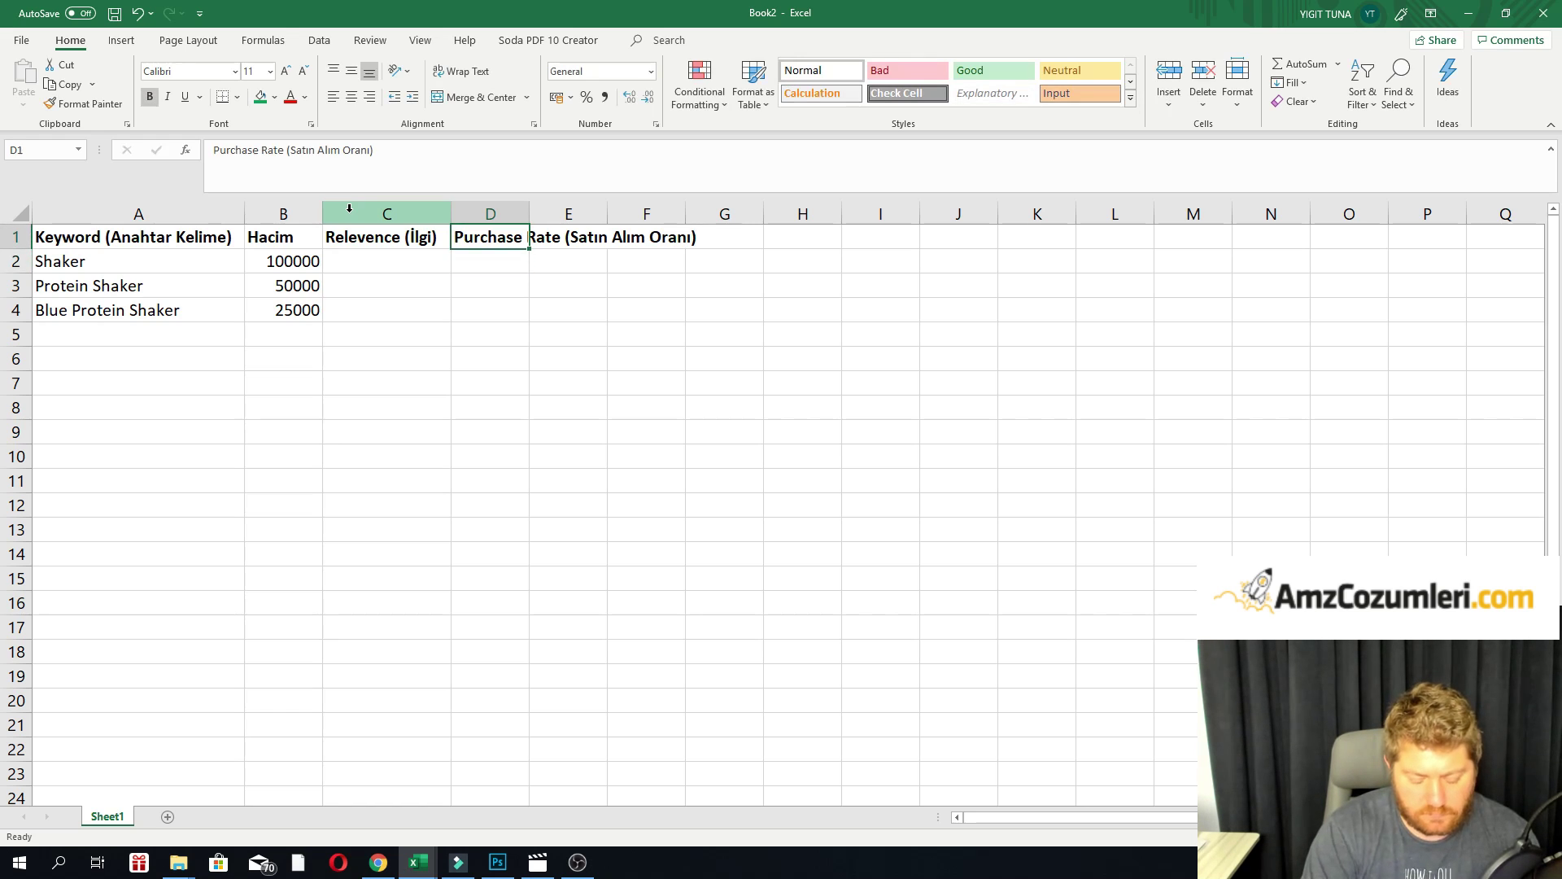
key(alt+h)
key(o)
key(i)
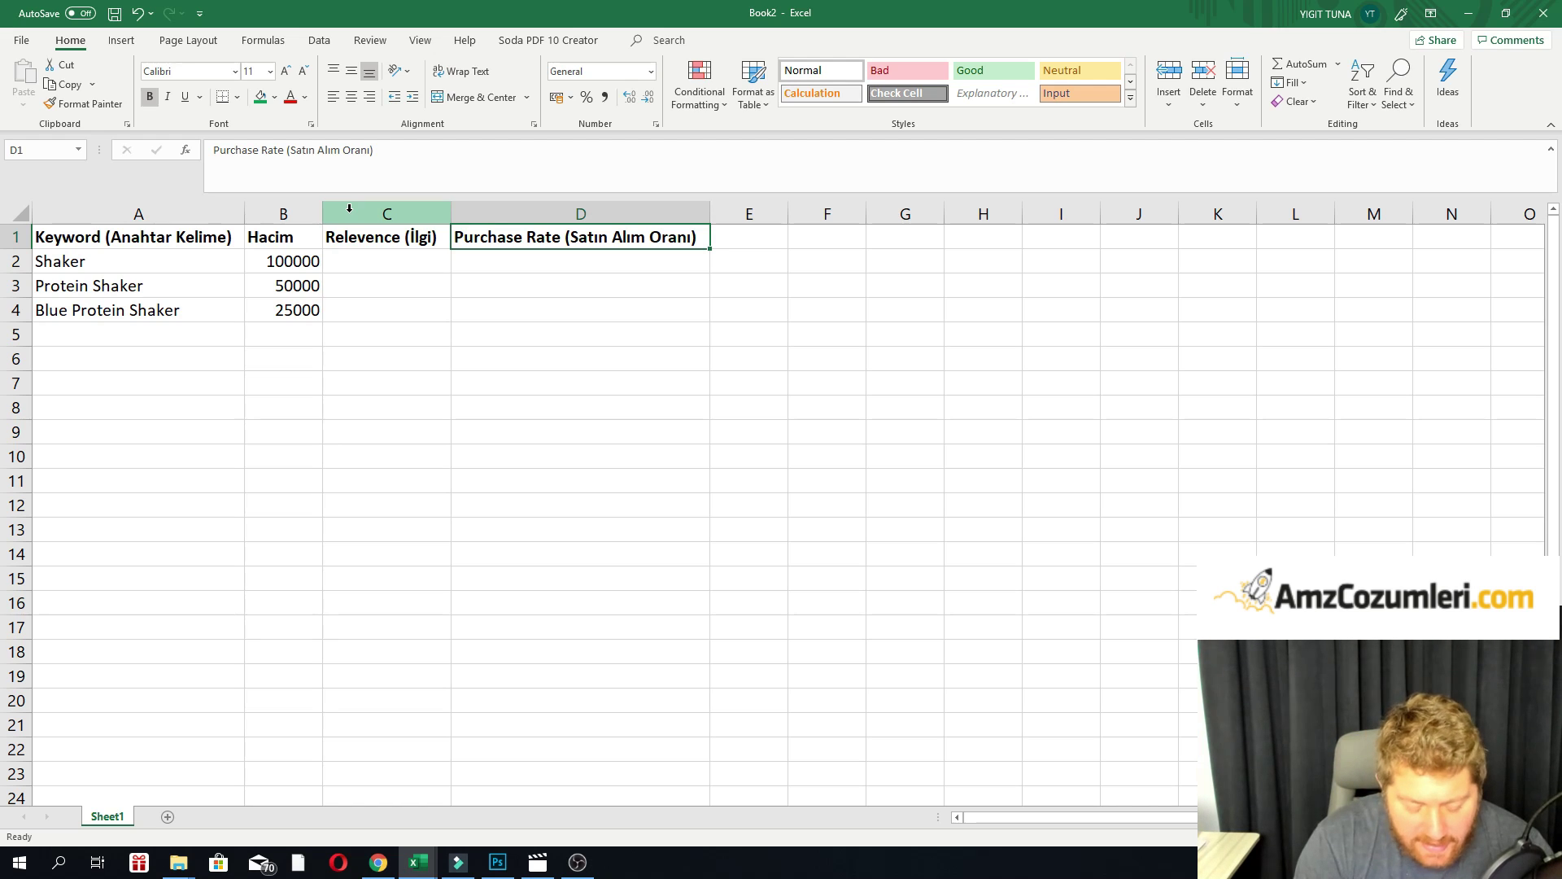
Enter the purchase rates 0,01 for Shaker in D2 and 0,04 for Protein Shaker in D3.
key(Return)
key(Down)
key(Down)
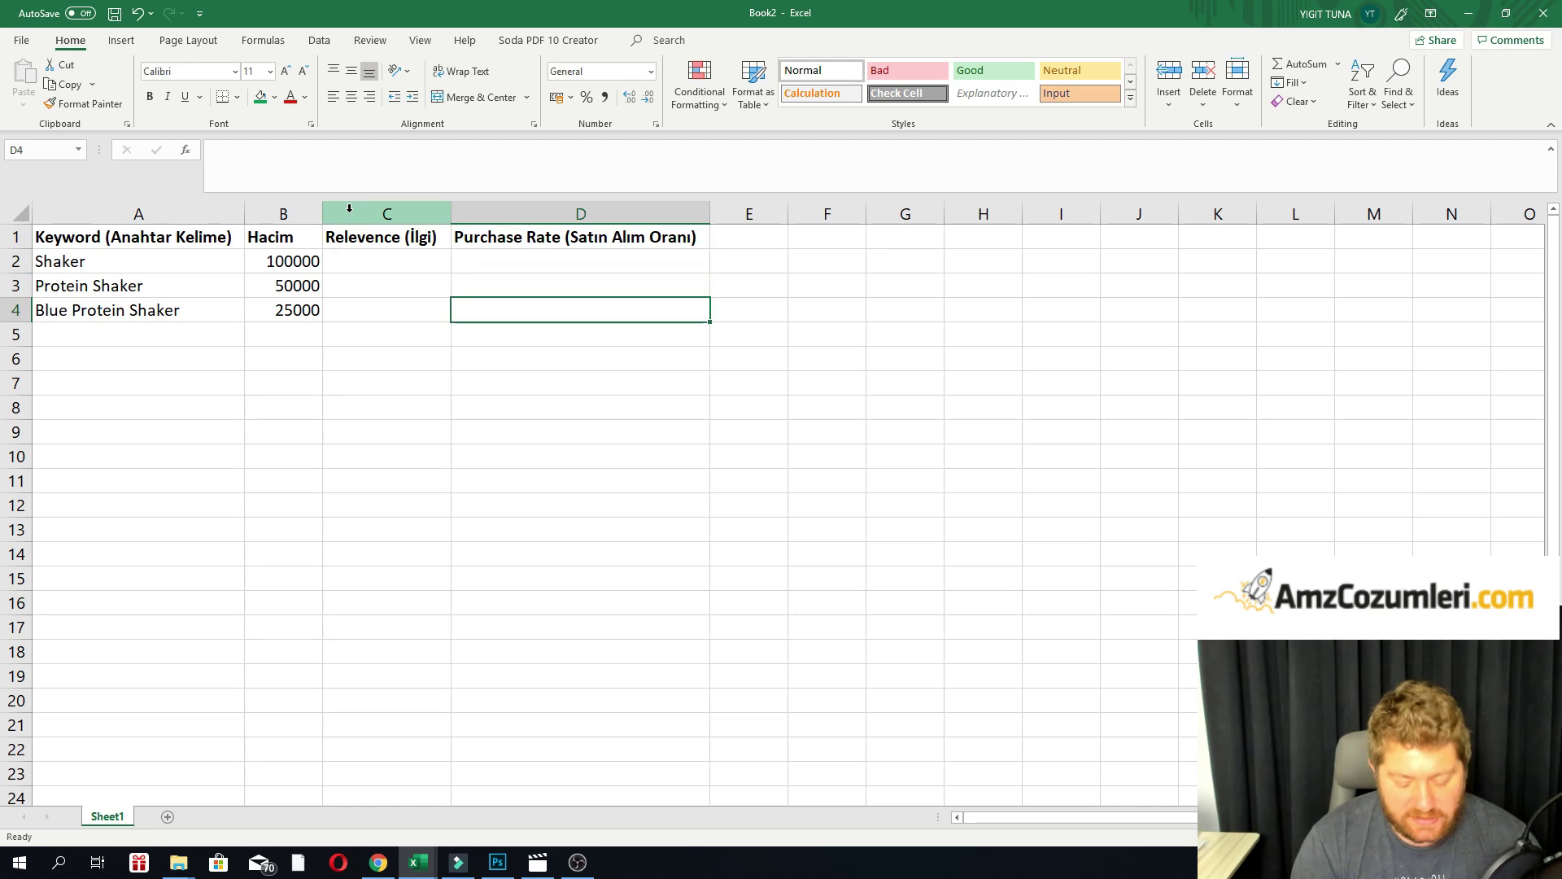
key(Up)
key(Up)
text(0)
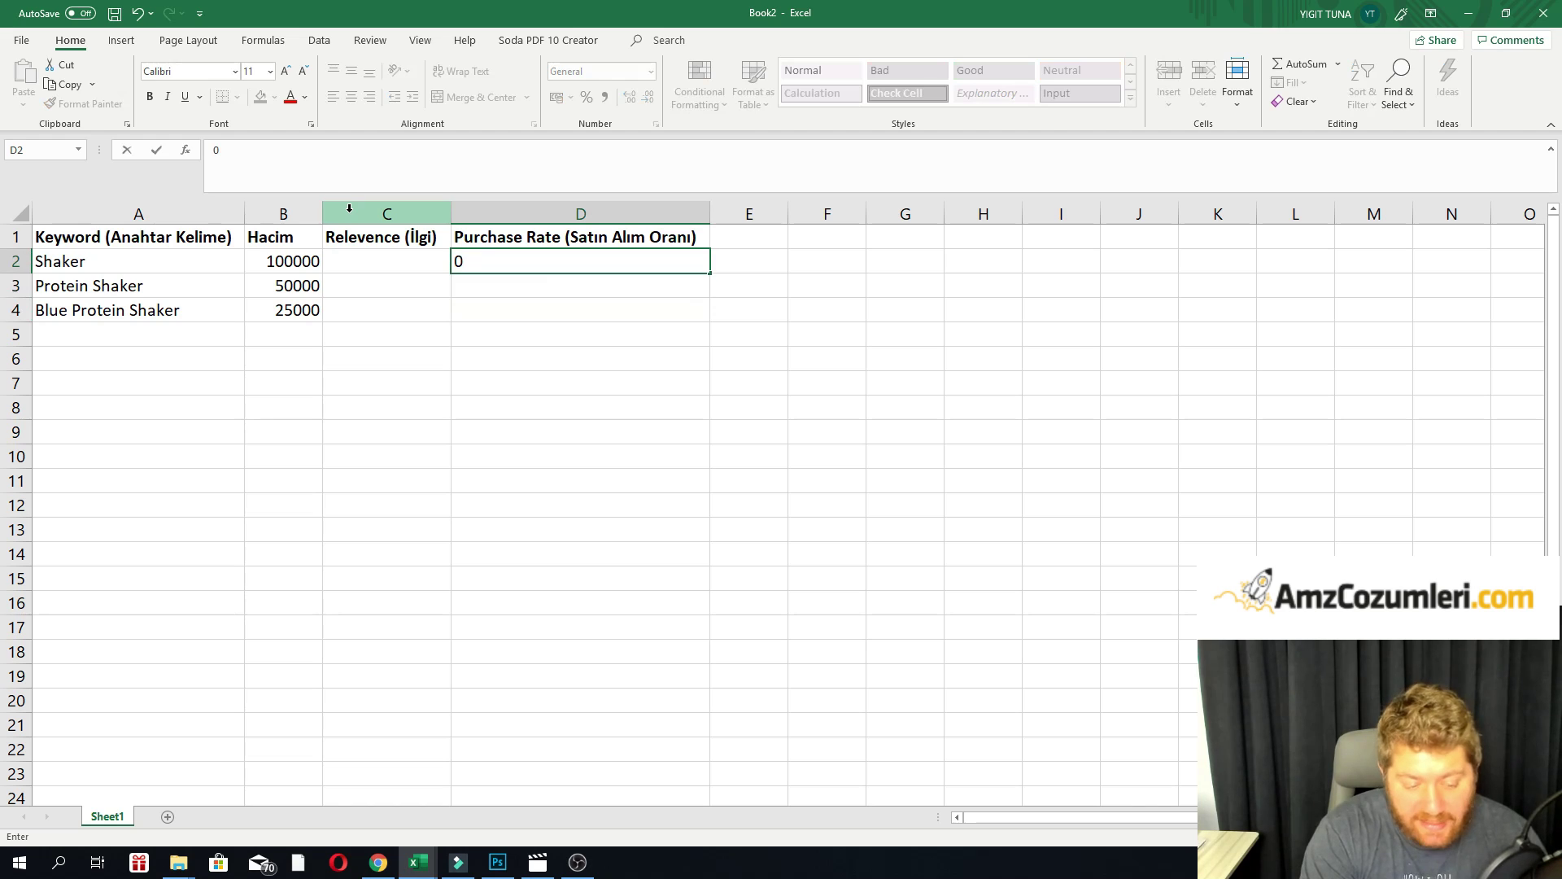
text(,01)
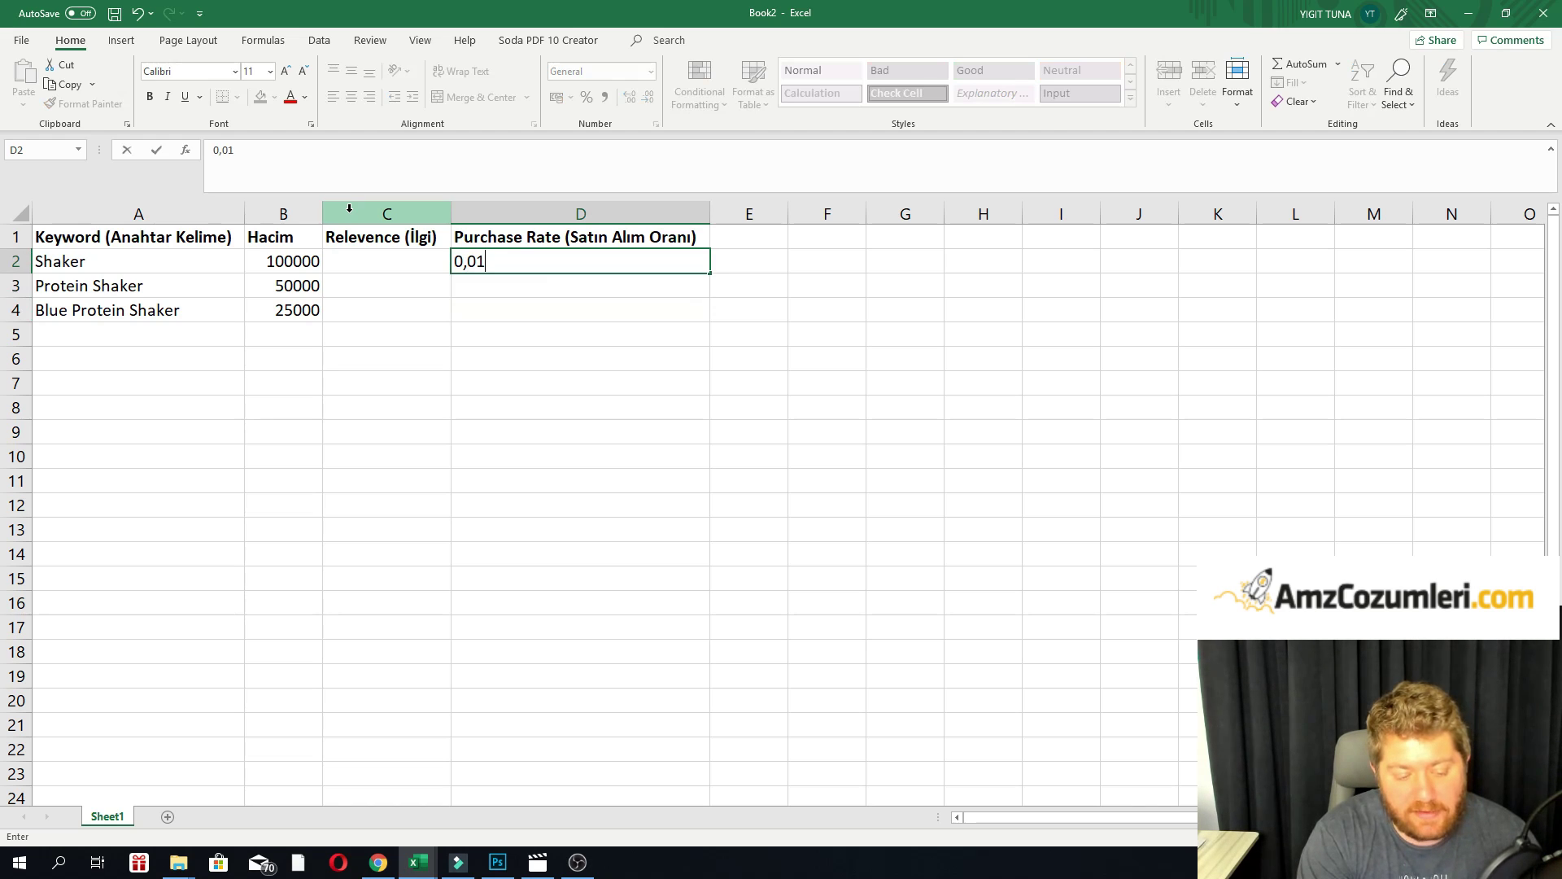
key(Return)
text(0)
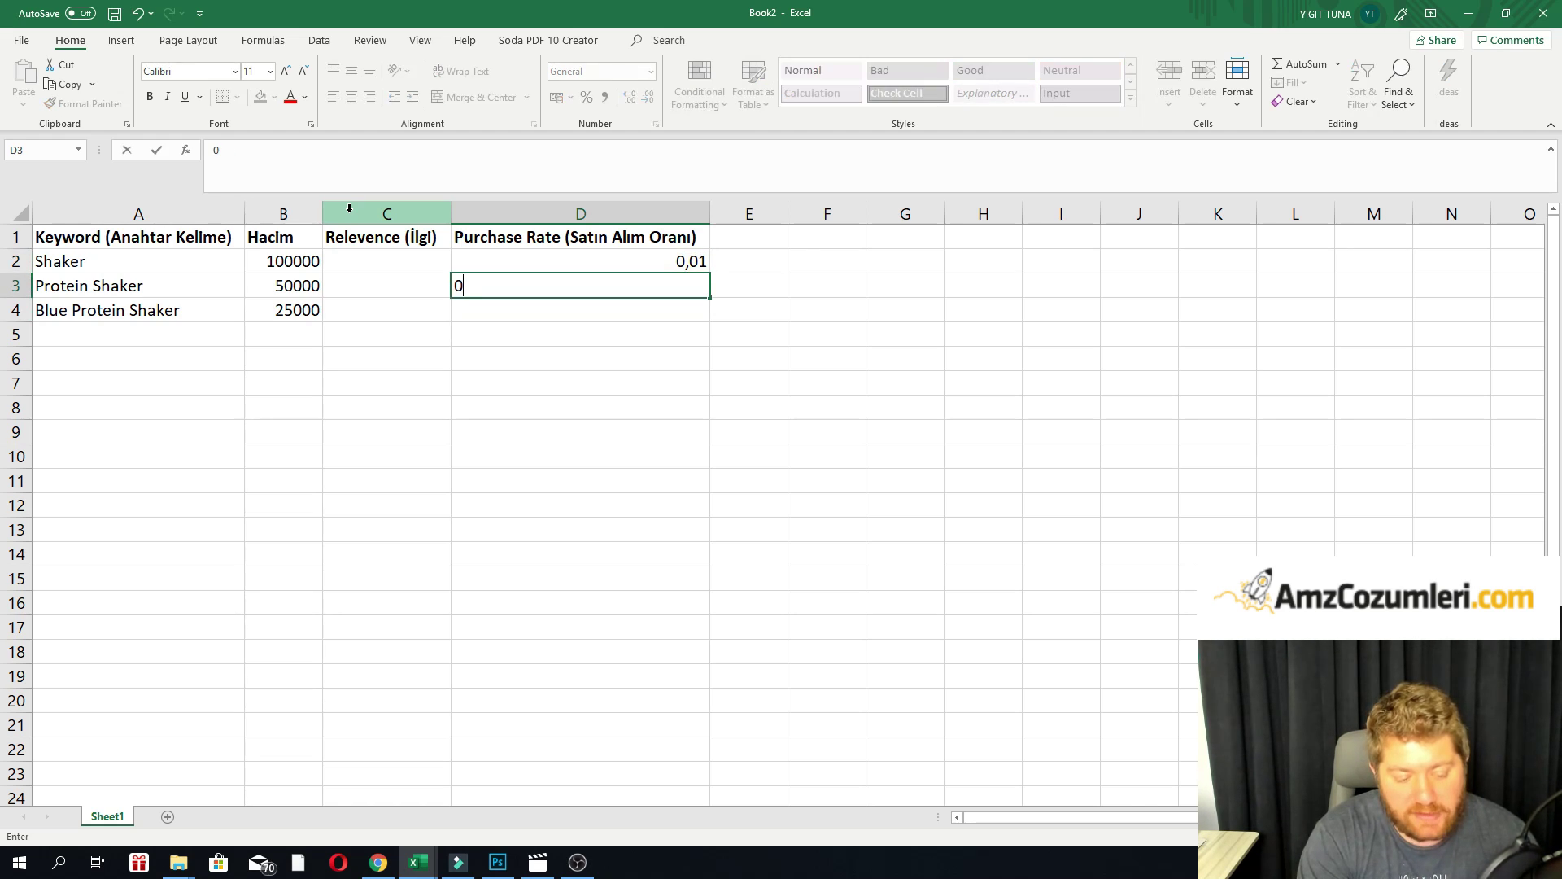
text(,04)
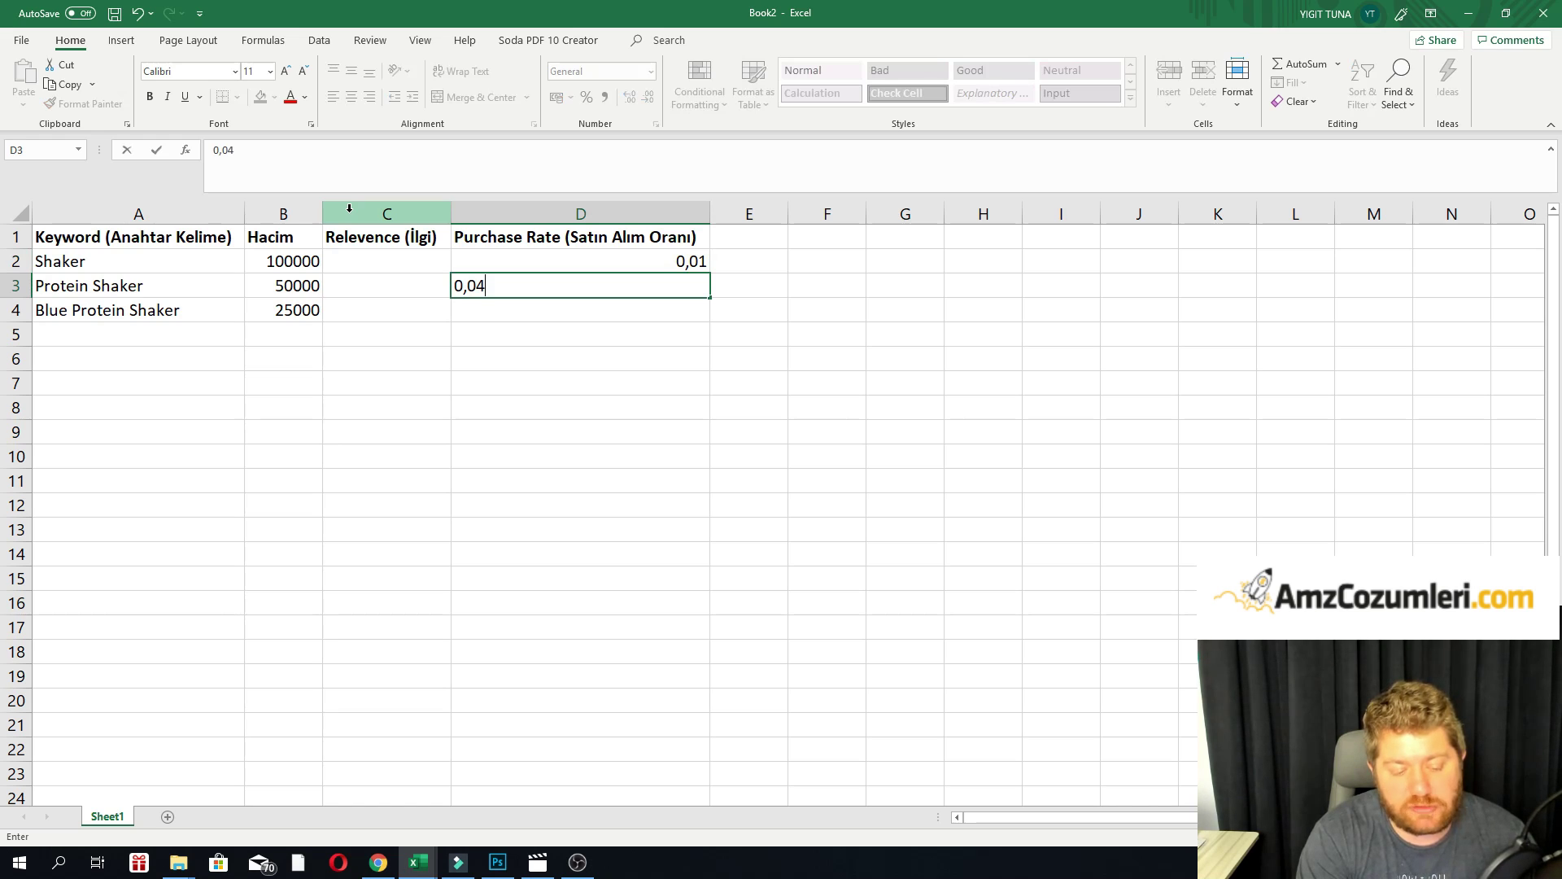
key(Return)
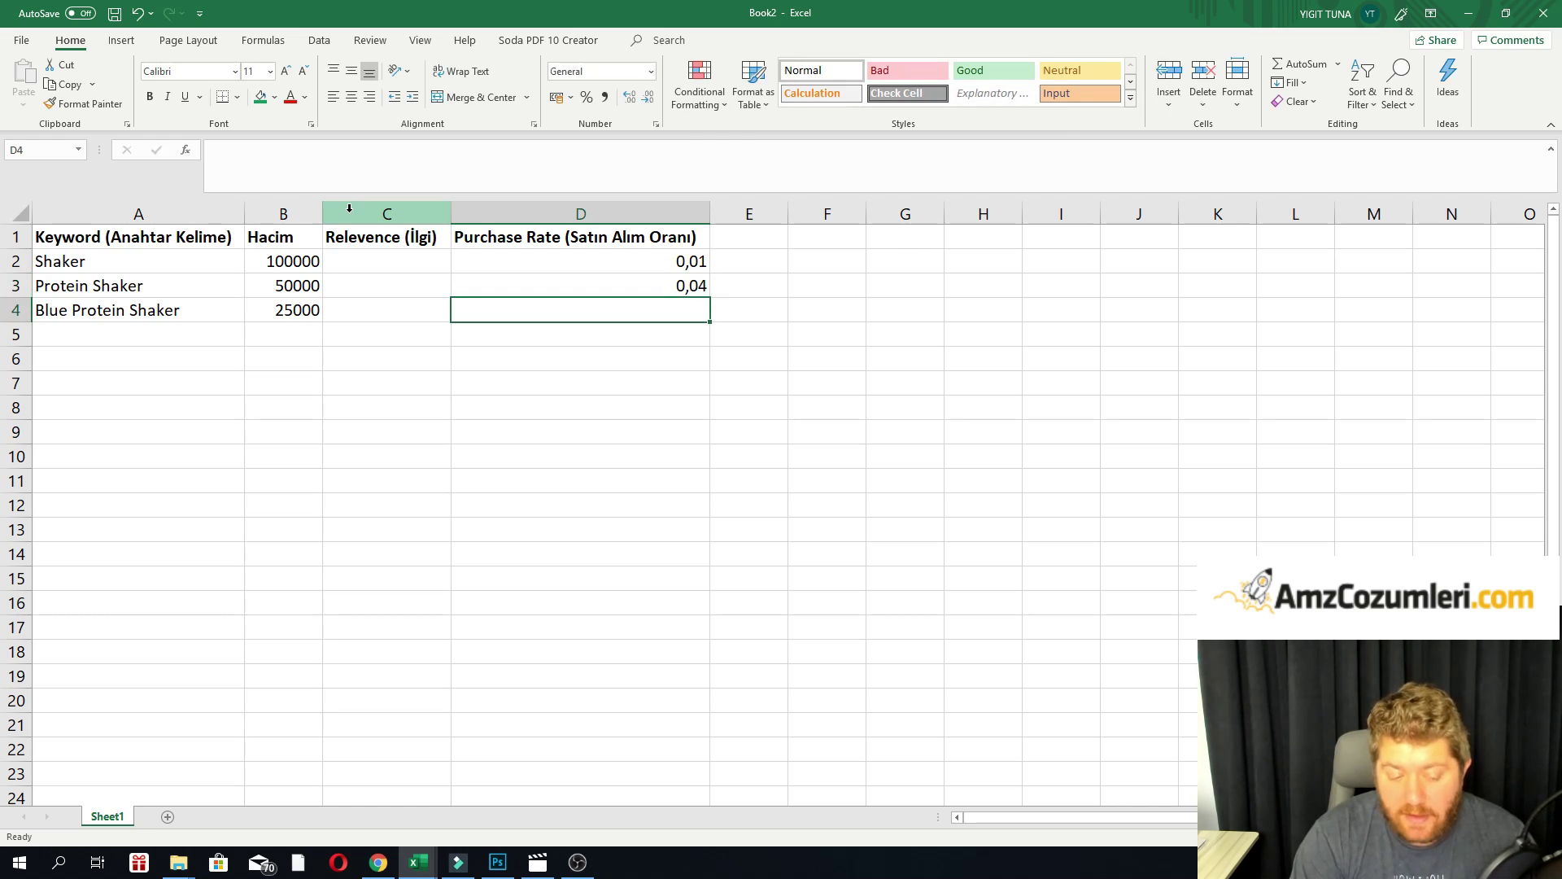
Enter the formula =B2*D2 in cell E2 to multiply Shaker's volume by its purchase rate.
key(Up)
key(Up)
key(Right)
text(=)
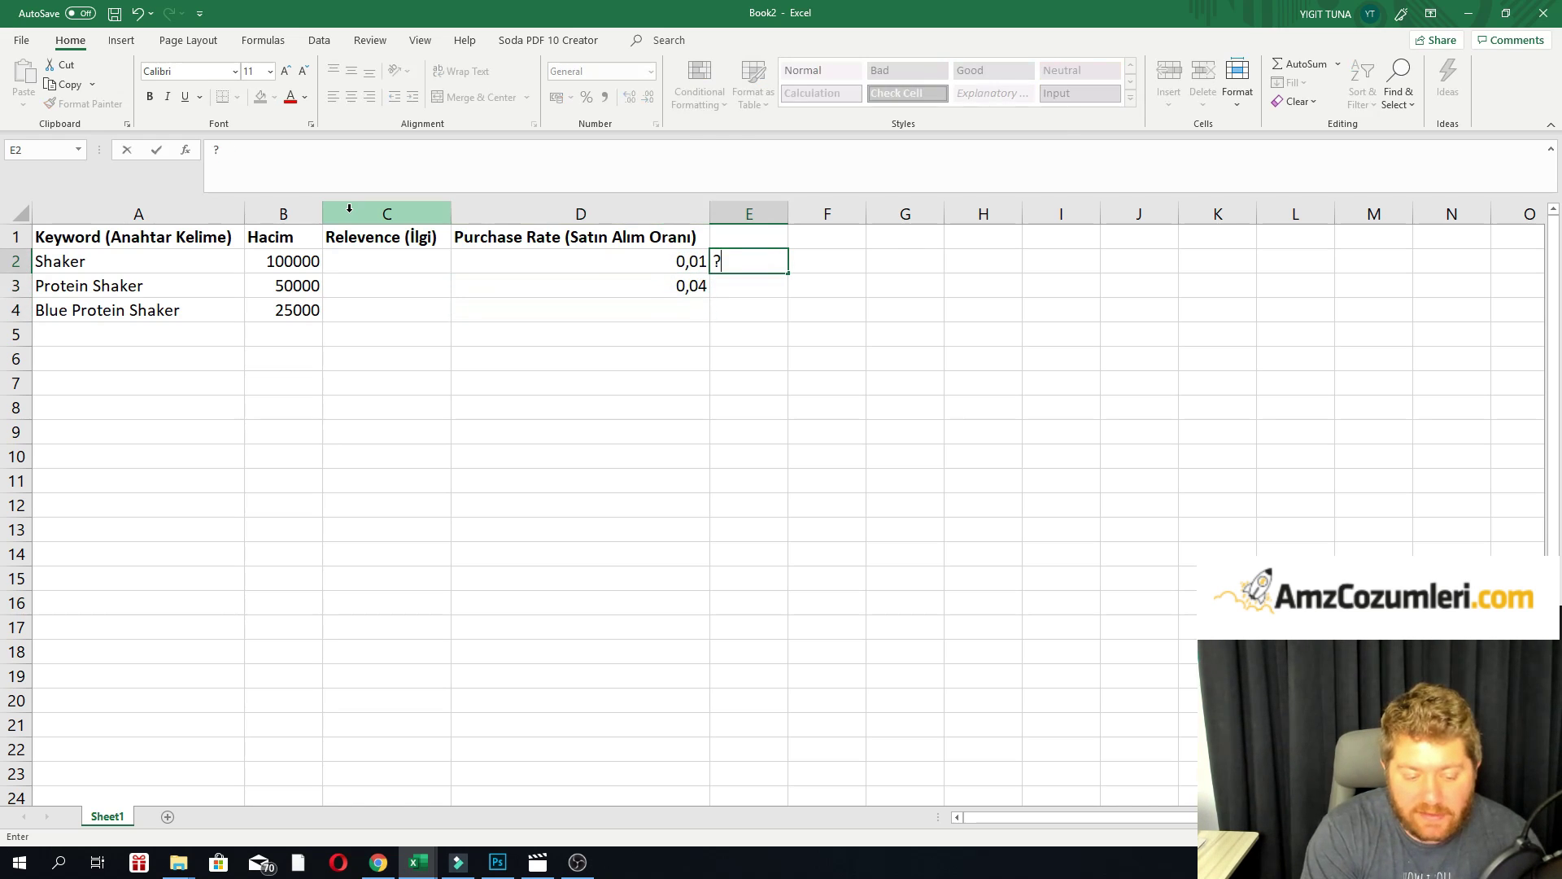
key(Left)
key(Left)
key(Left)
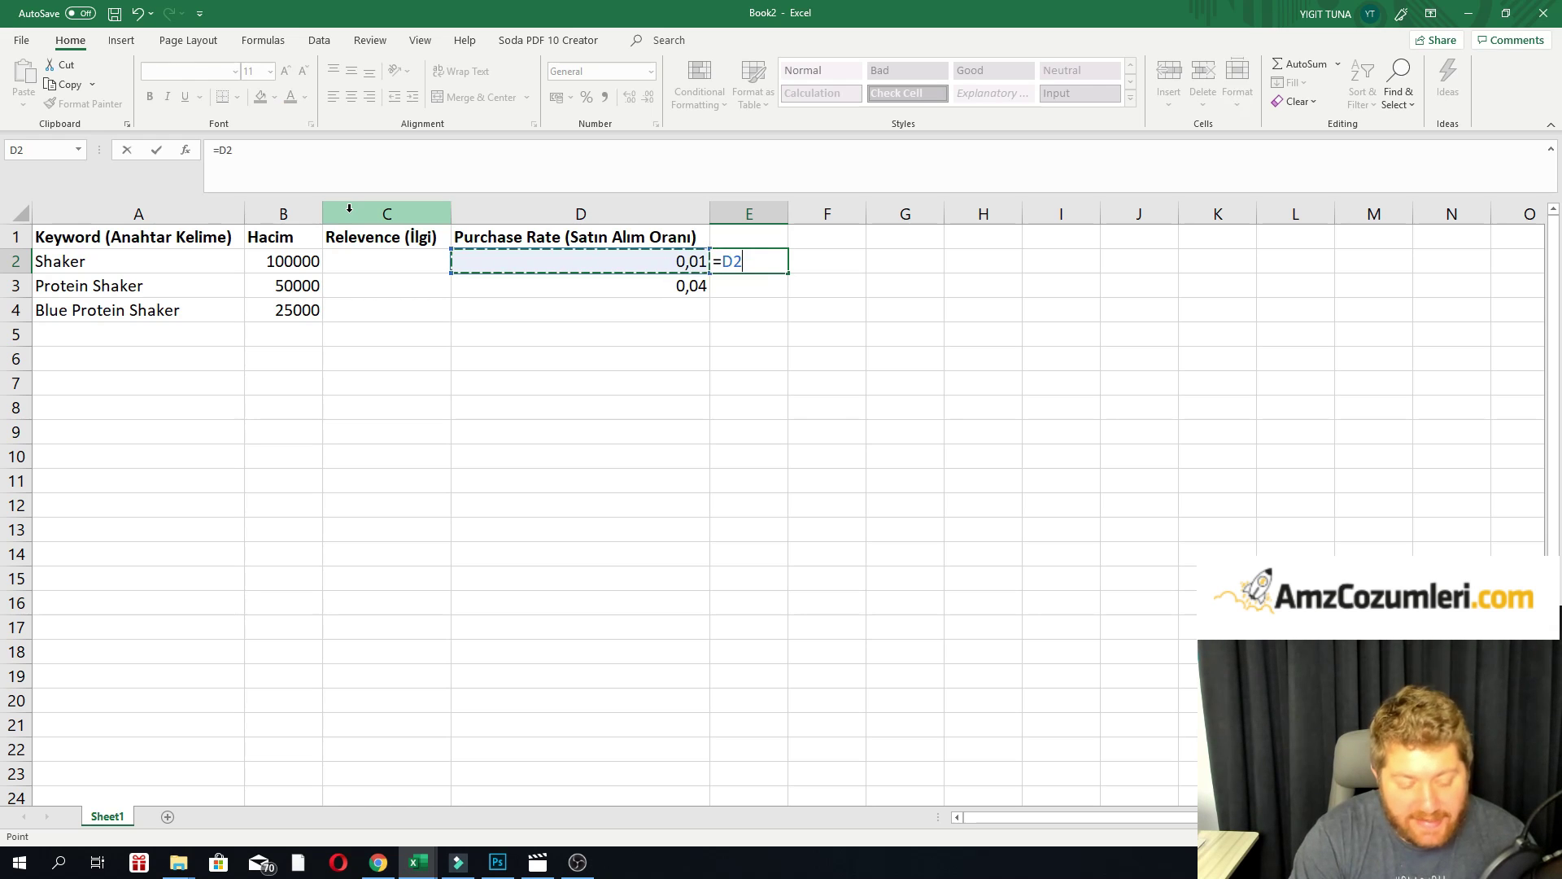
text(*)
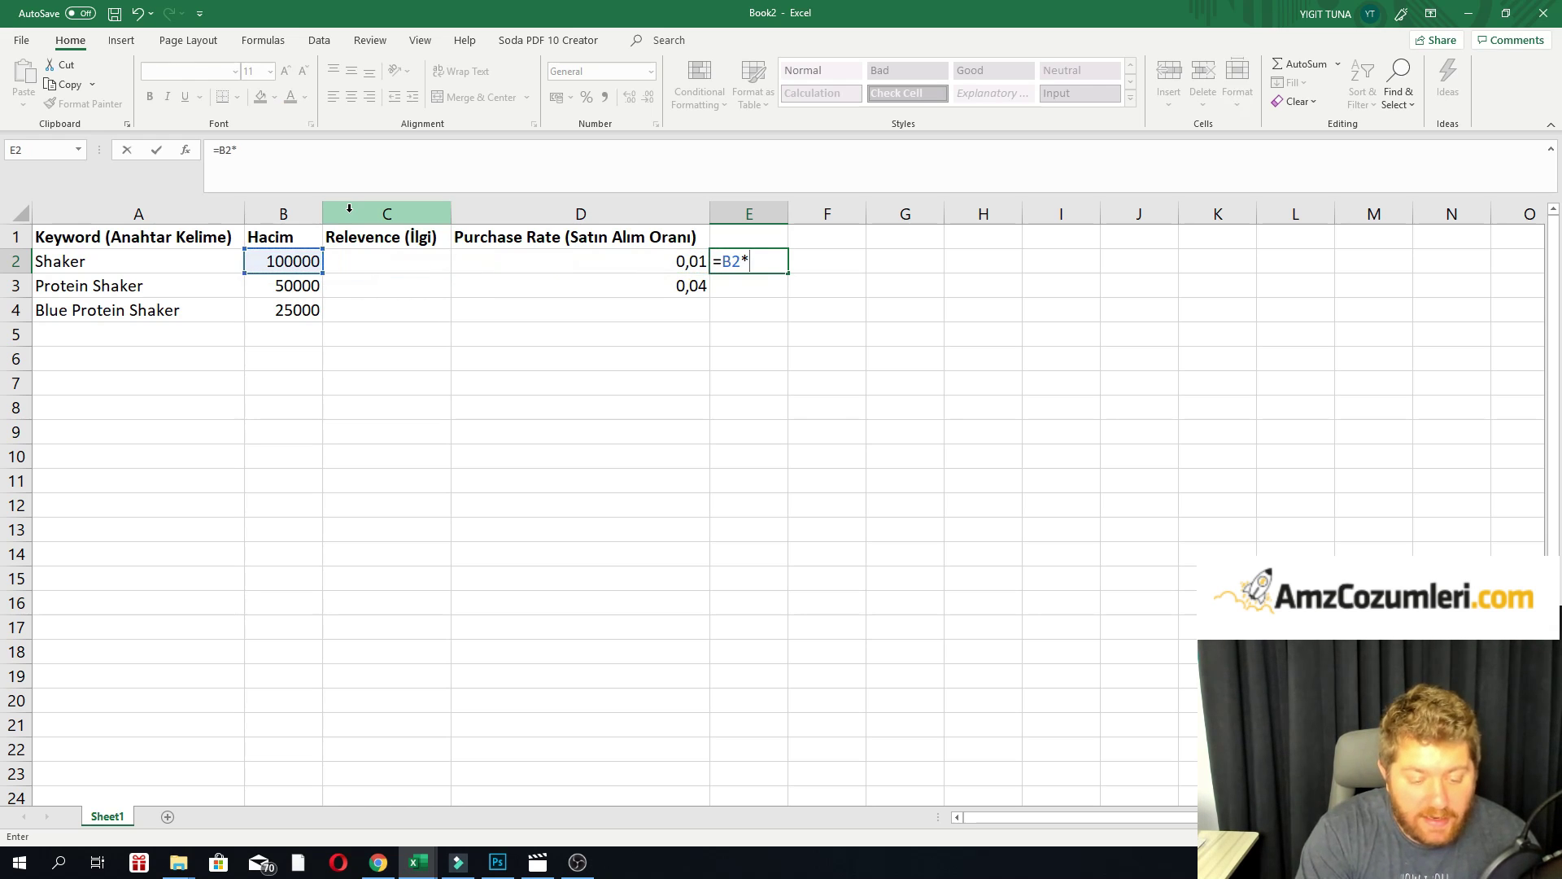
key(Left)
key(Return)
Copy the formula from E2 into E3 for the Protein Shaker row.
key(Up)
key(ctrl+c)
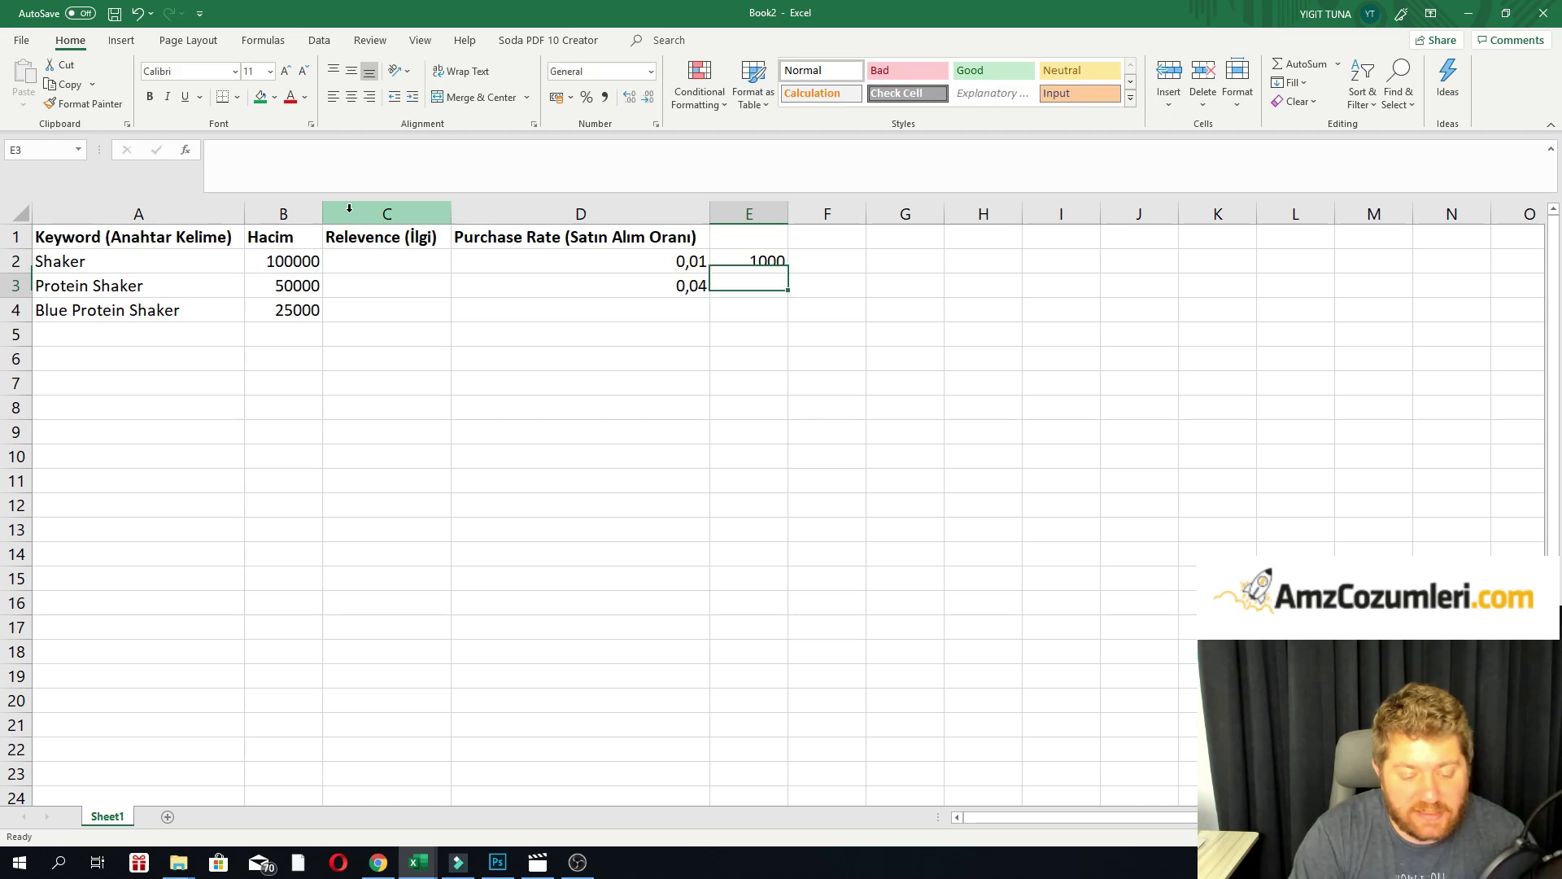
key(Down)
key(ctrl+v)
key(Escape)
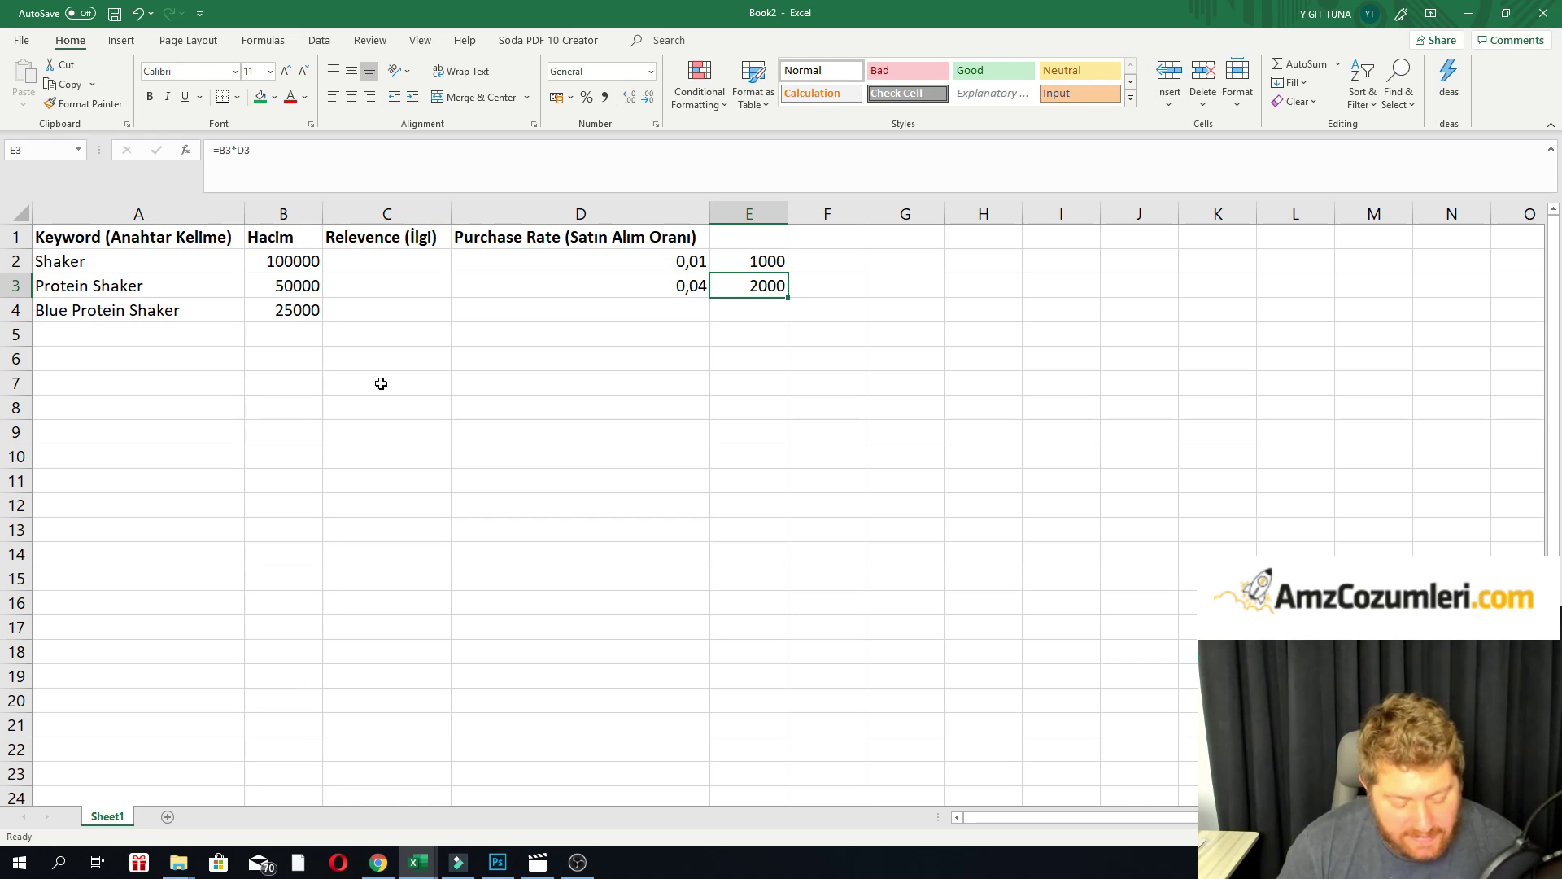
Switch to Chrome and search Amazon for "shaker".
click(379, 863)
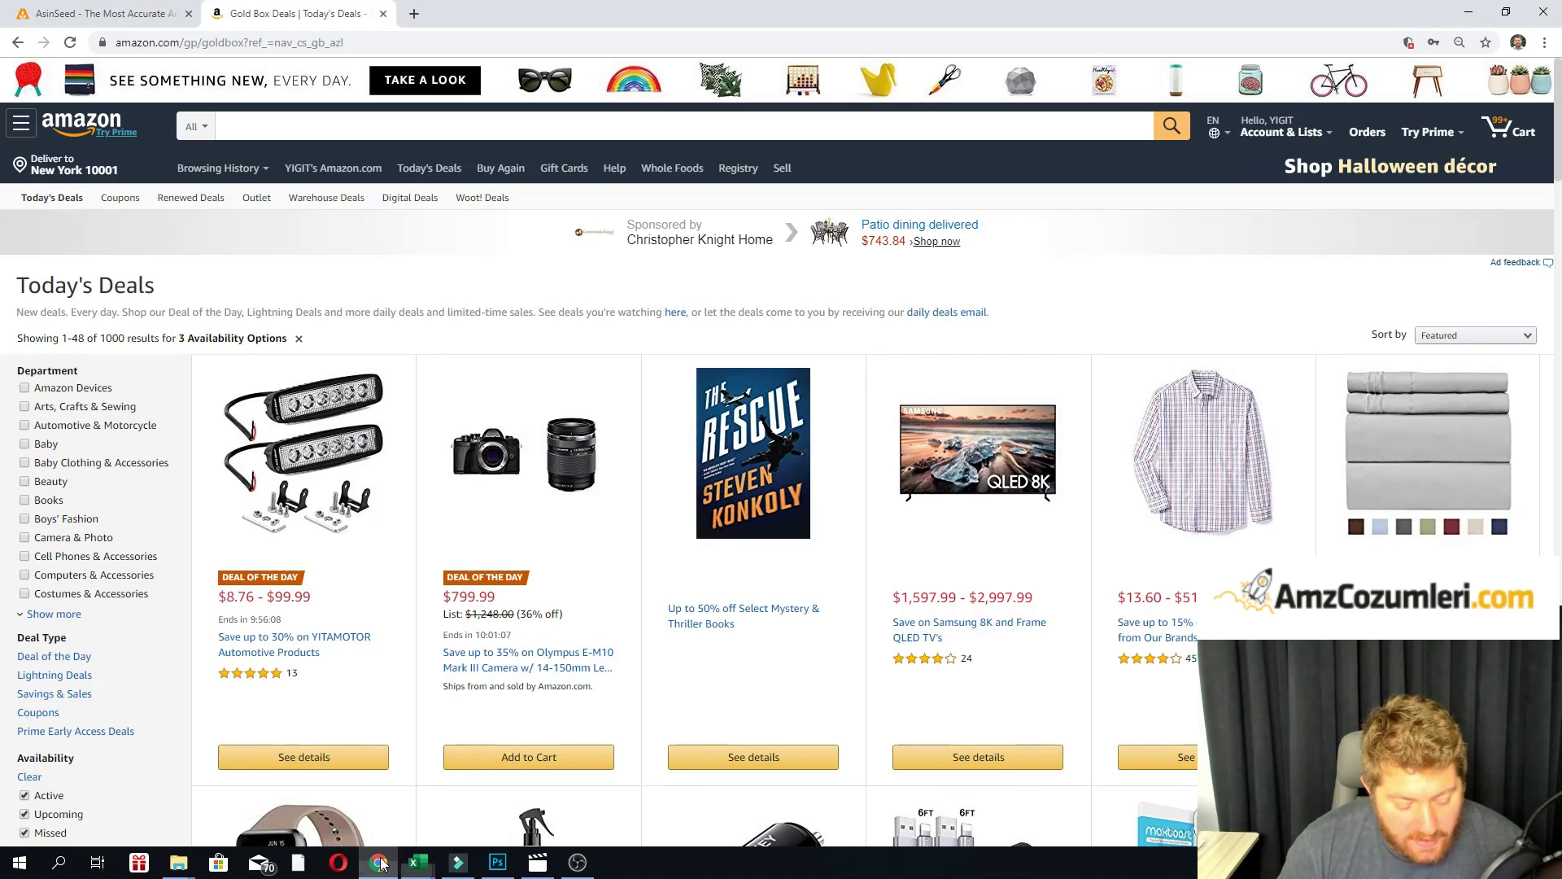
click(383, 124)
text(shaker)
key(Return)
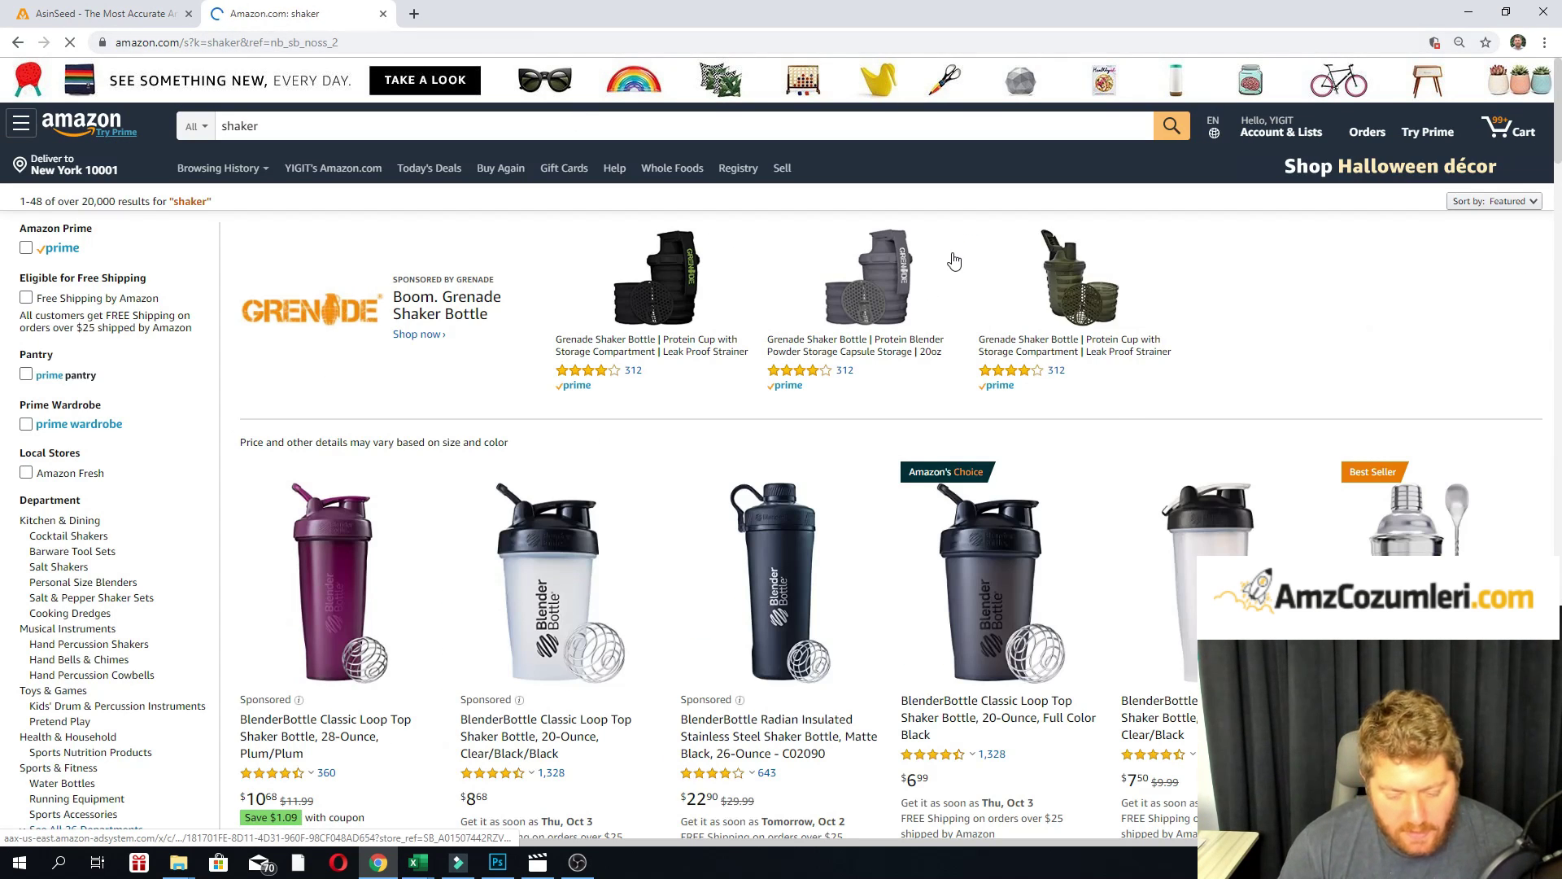
Examine which kinds of products, such as protein and cocktail shakers, appear throughout the Amazon results for "shaker".
scroll(944, 255, down, 2)
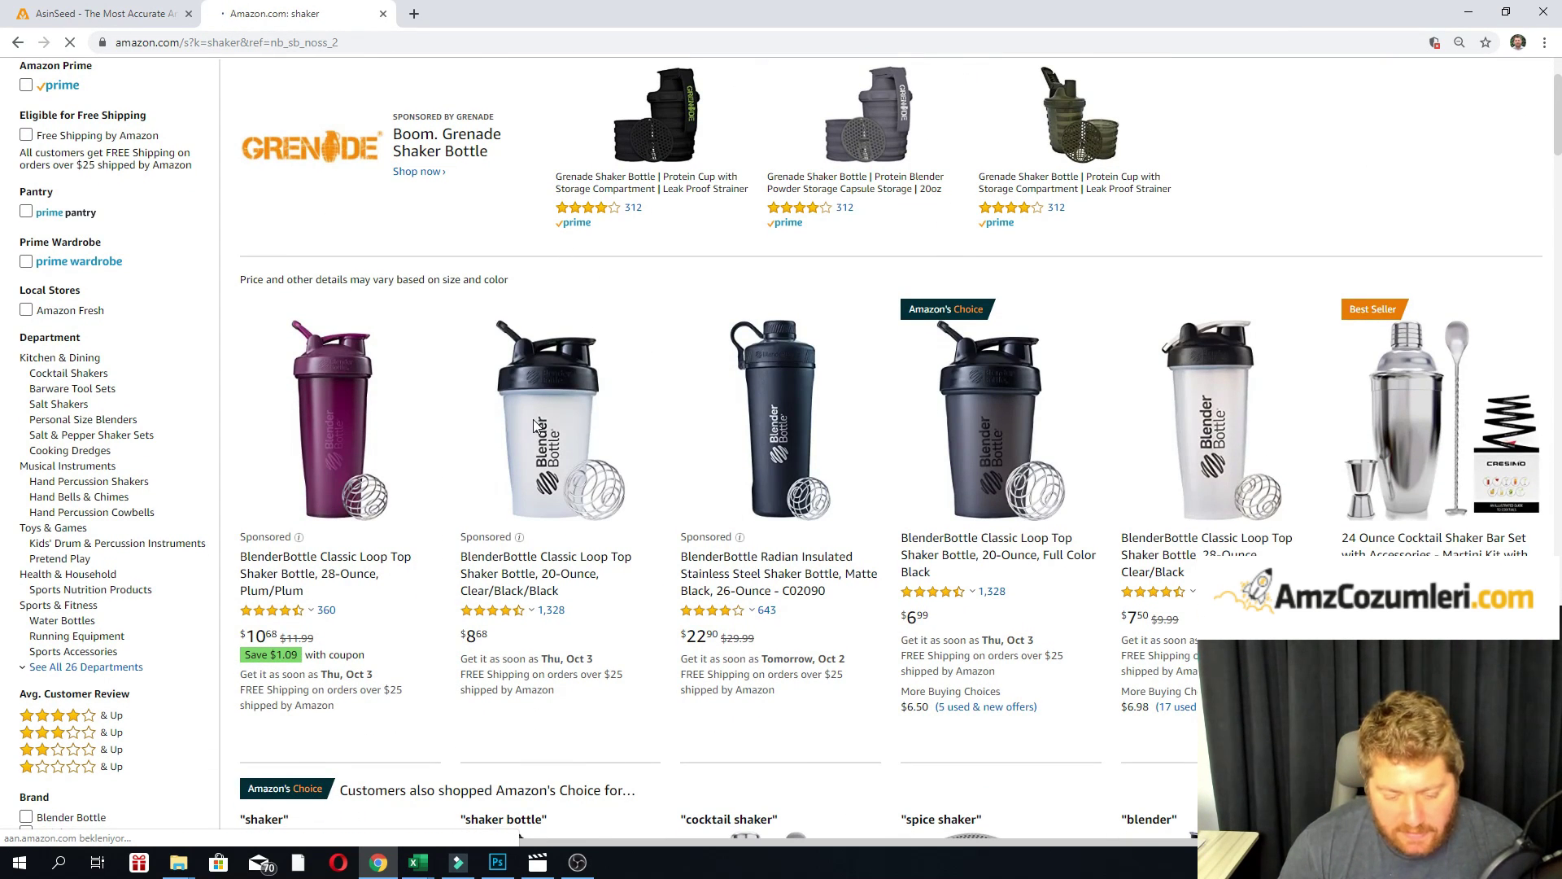
scroll(531, 431, down, 6)
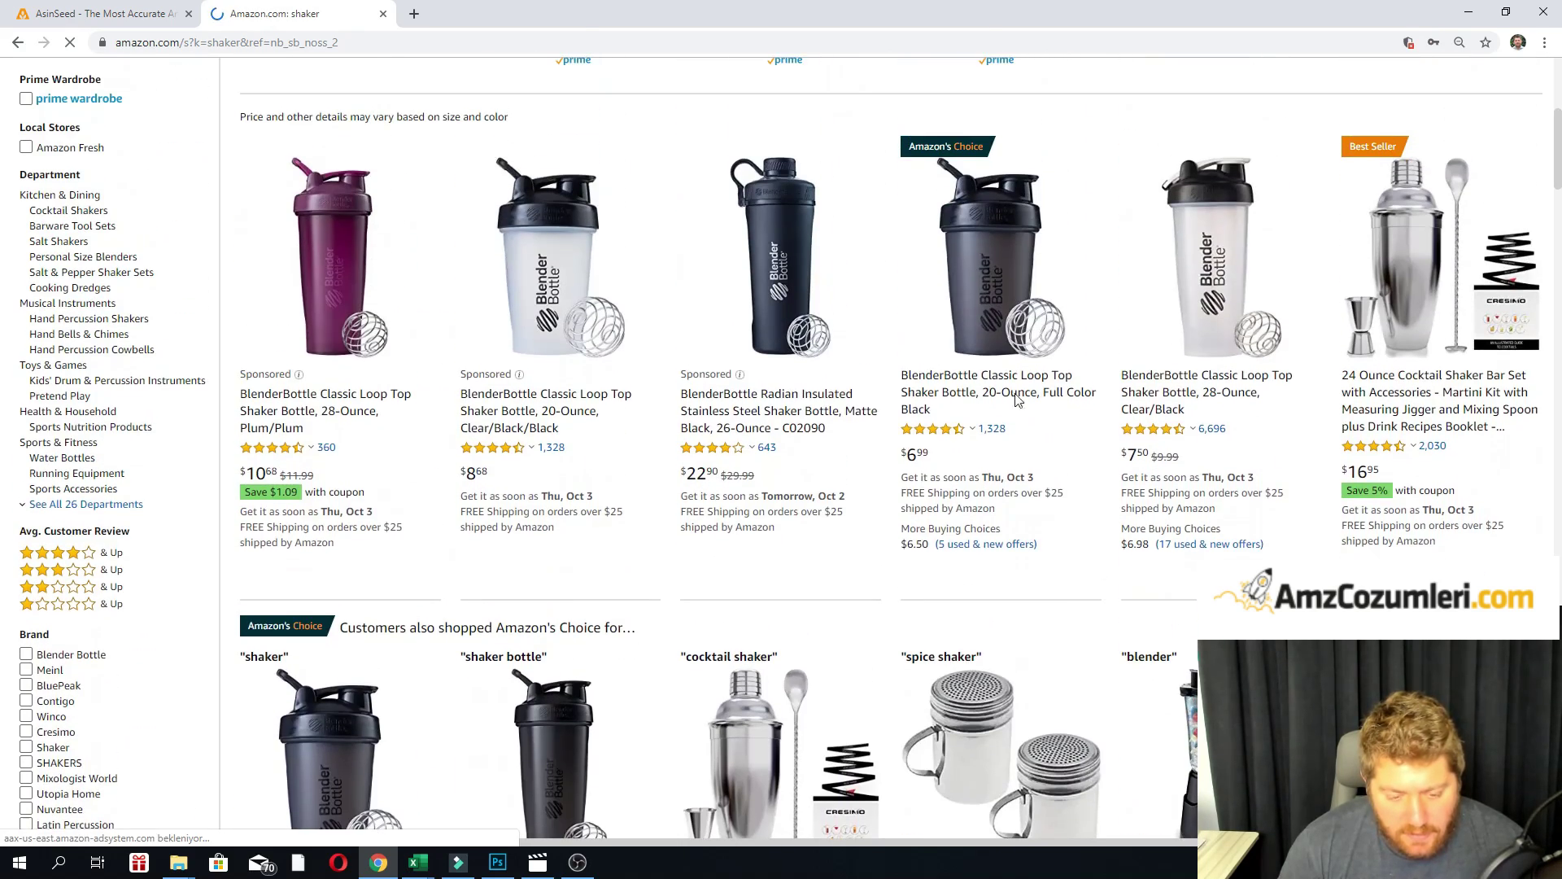
scroll(583, 364, down, 6)
scroll(582, 363, up, 3)
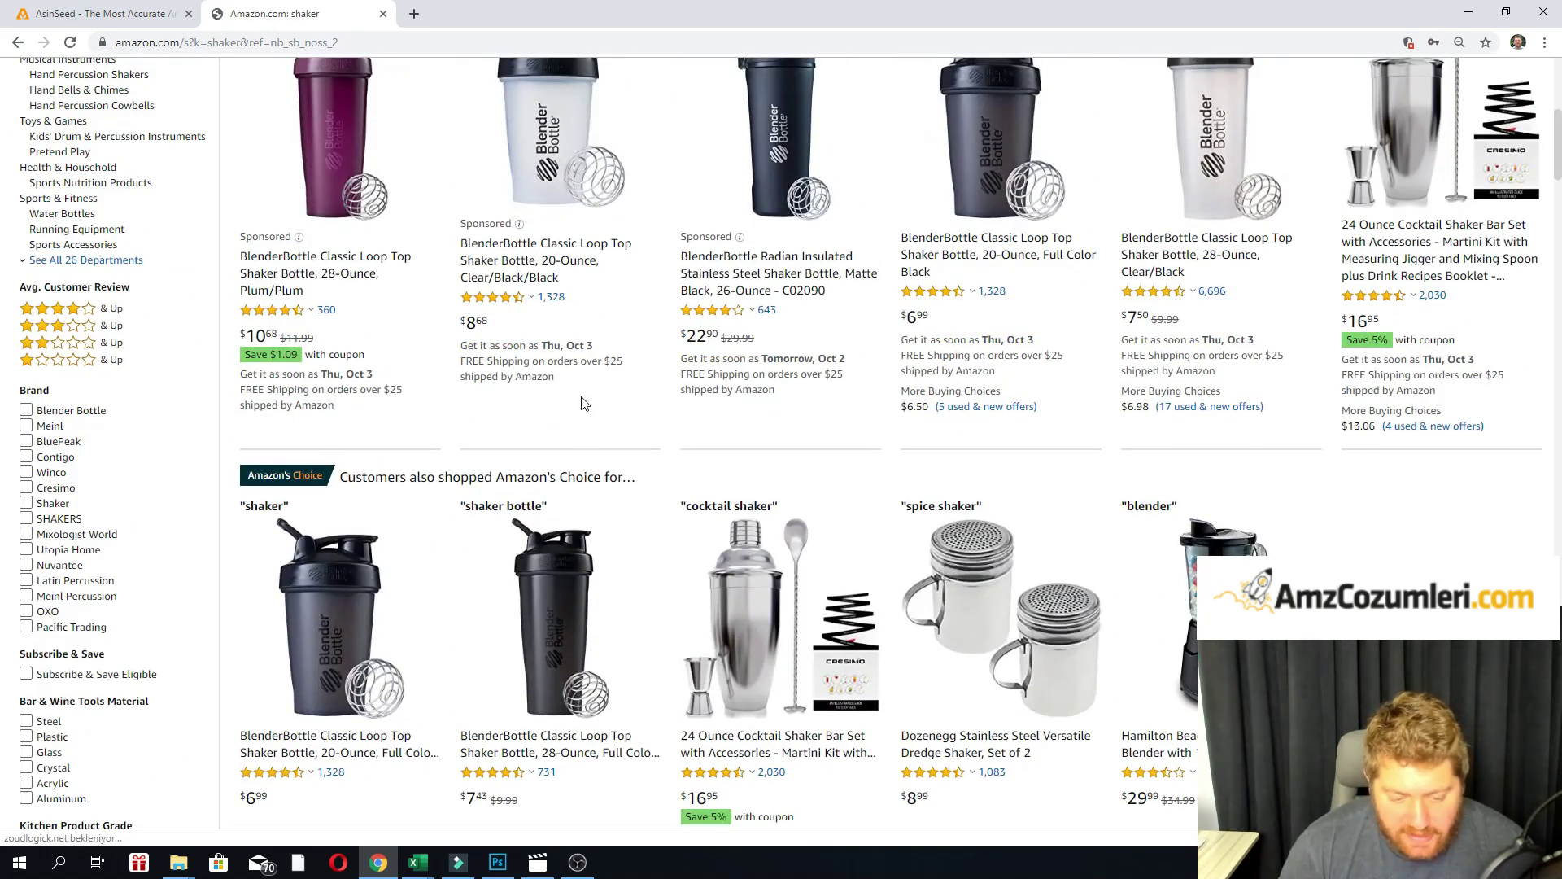
scroll(1200, 361, up, 1)
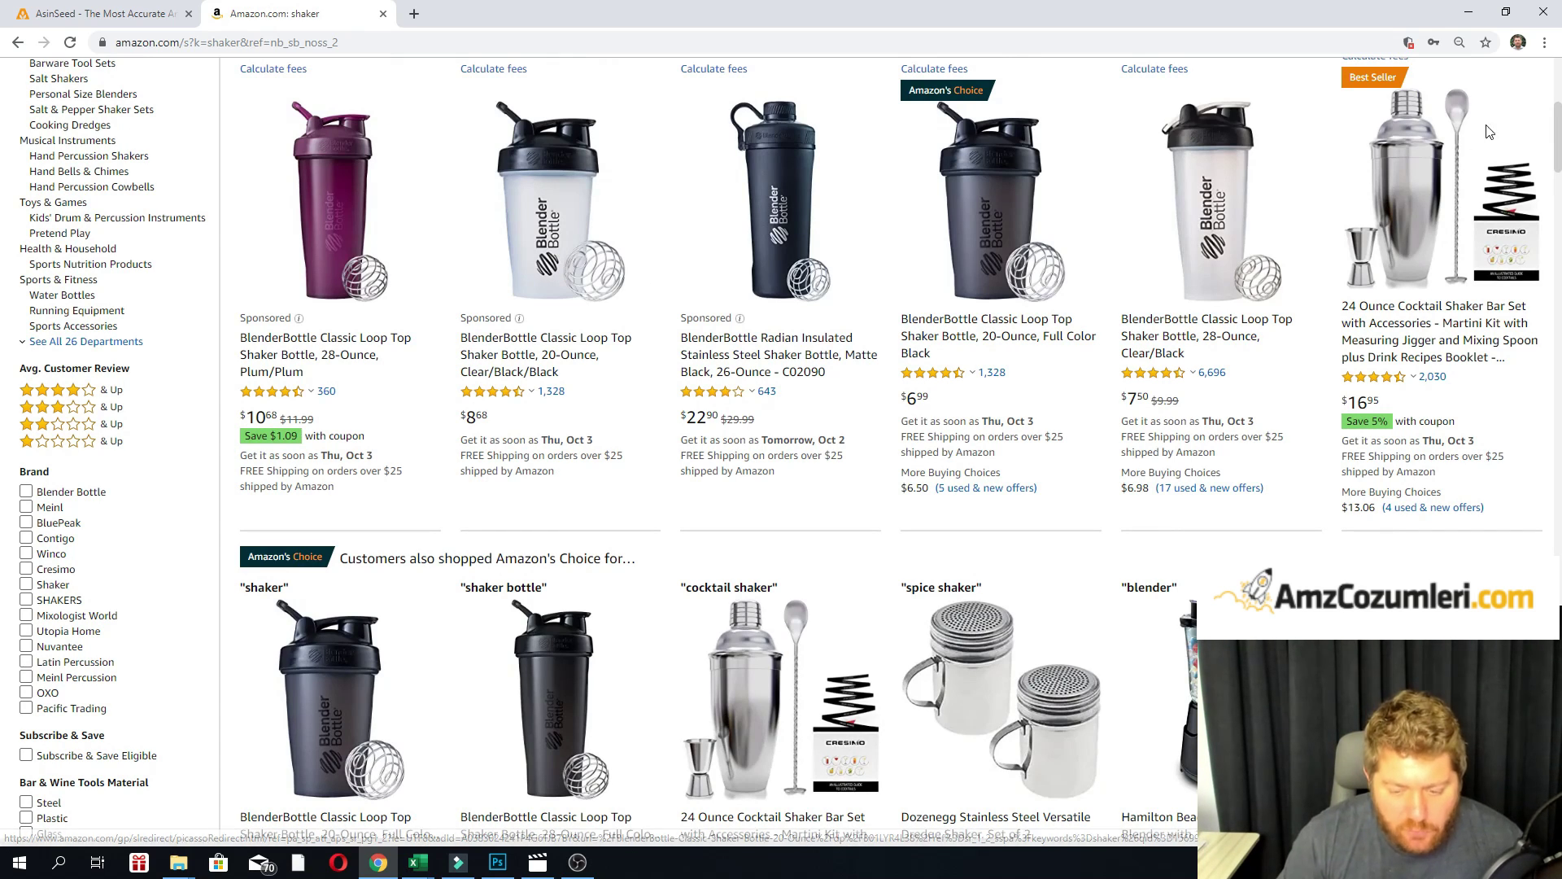
scroll(1221, 297, down, 2)
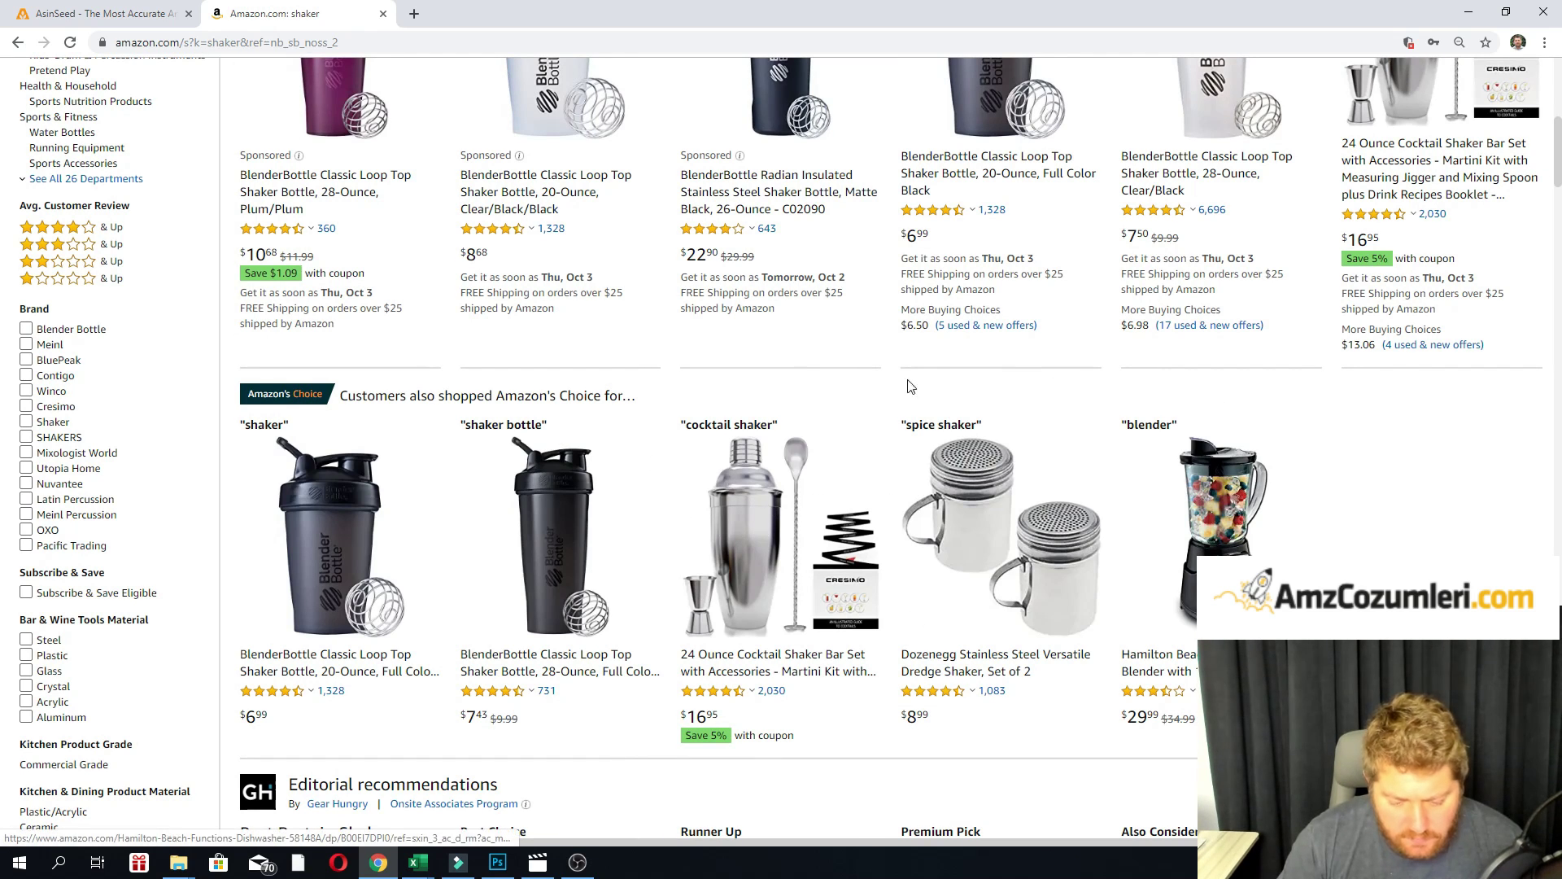
scroll(1057, 529, down, 6)
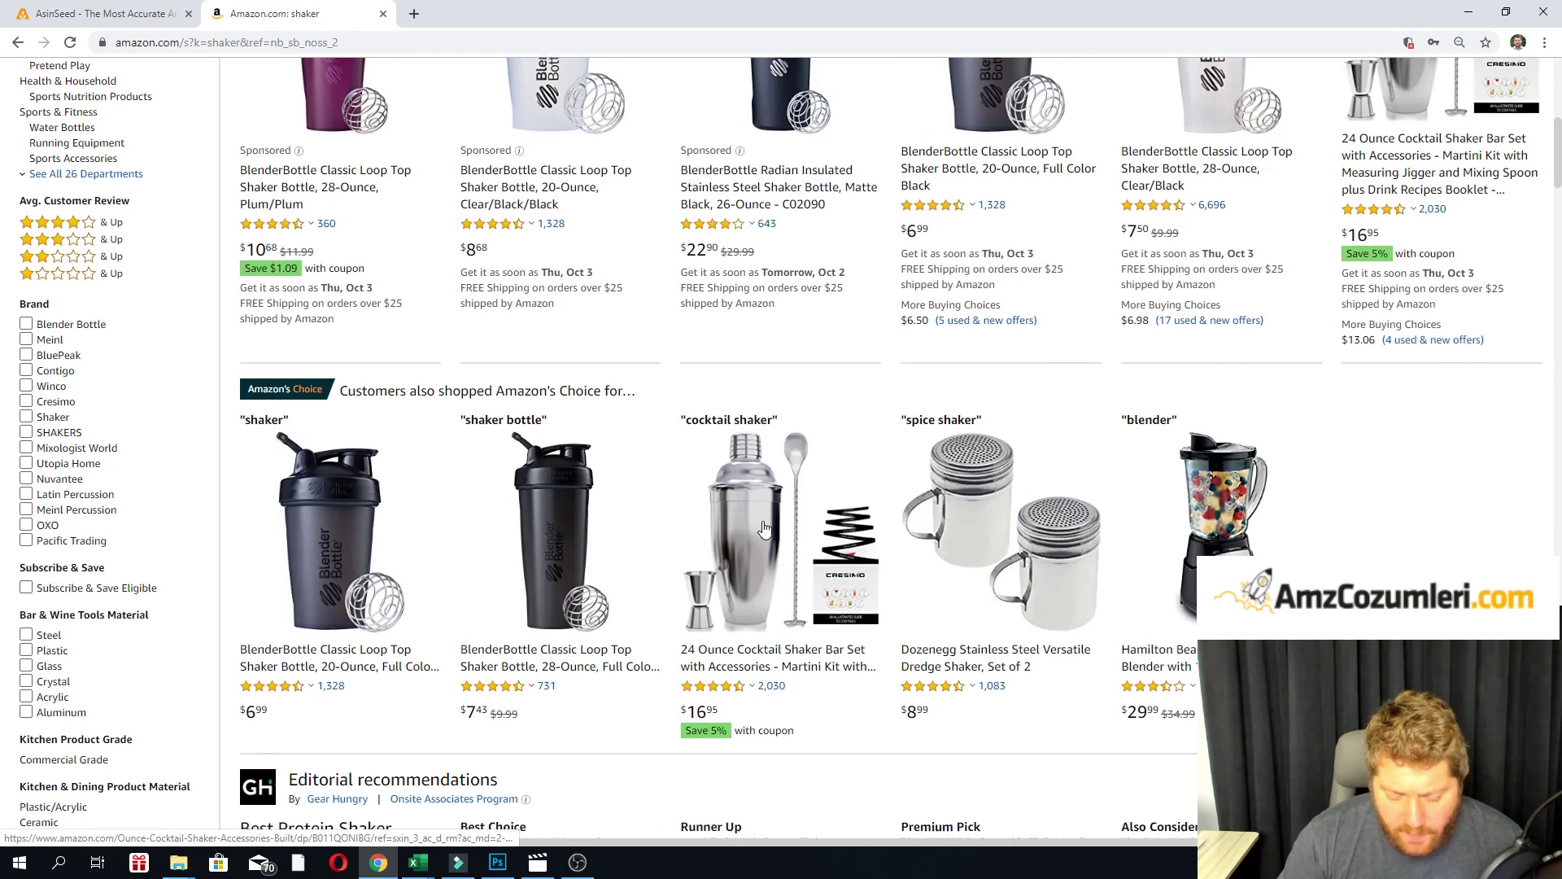
scroll(1013, 393, down, 7)
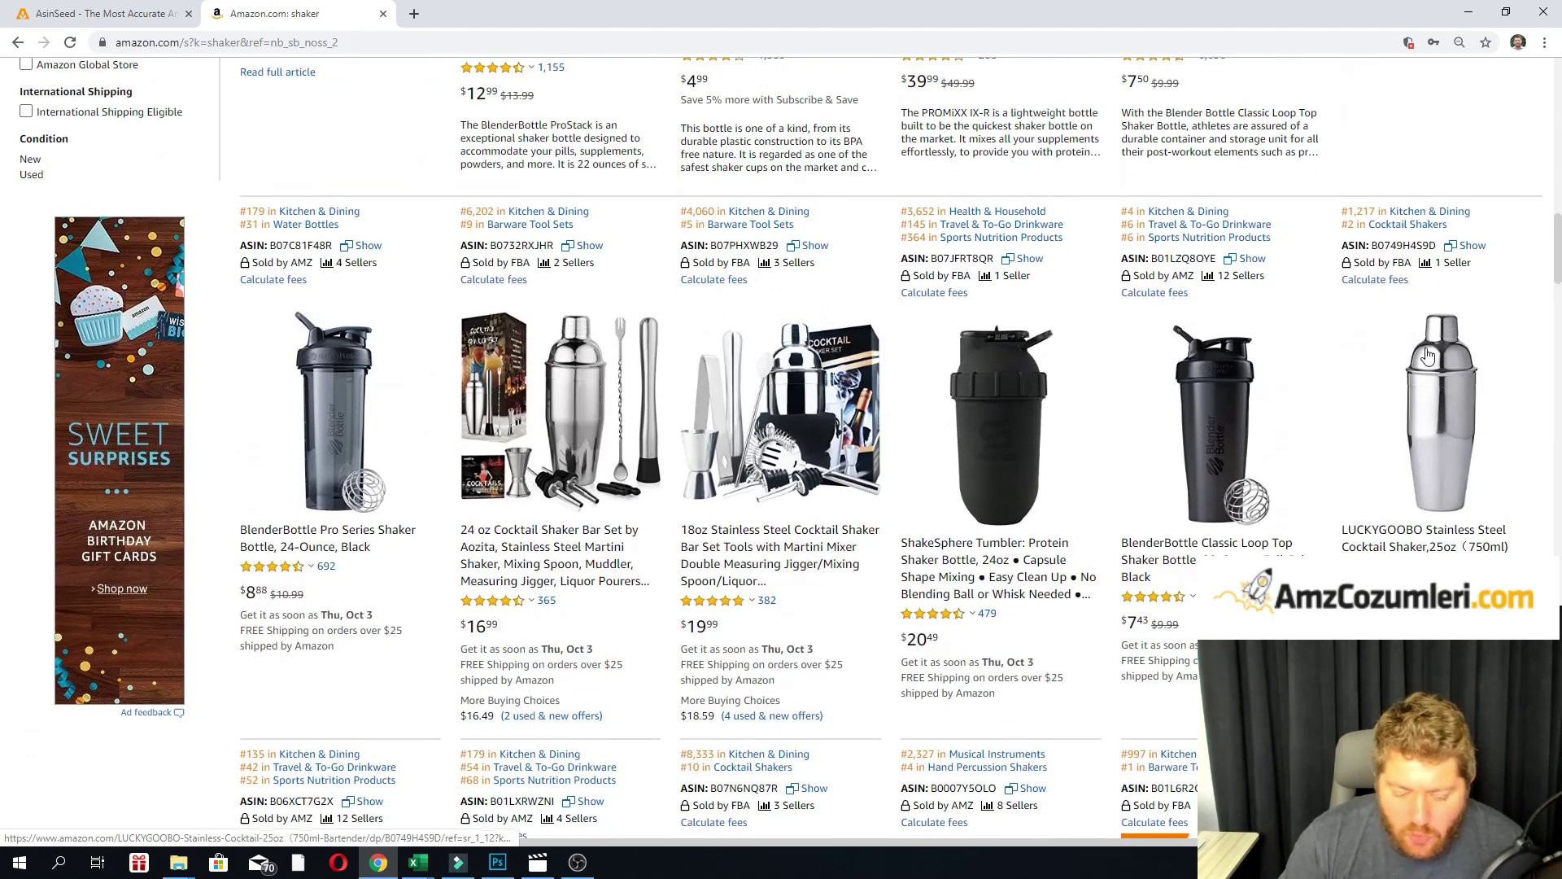
scroll(1153, 384, down, 8)
scroll(947, 287, down, 5)
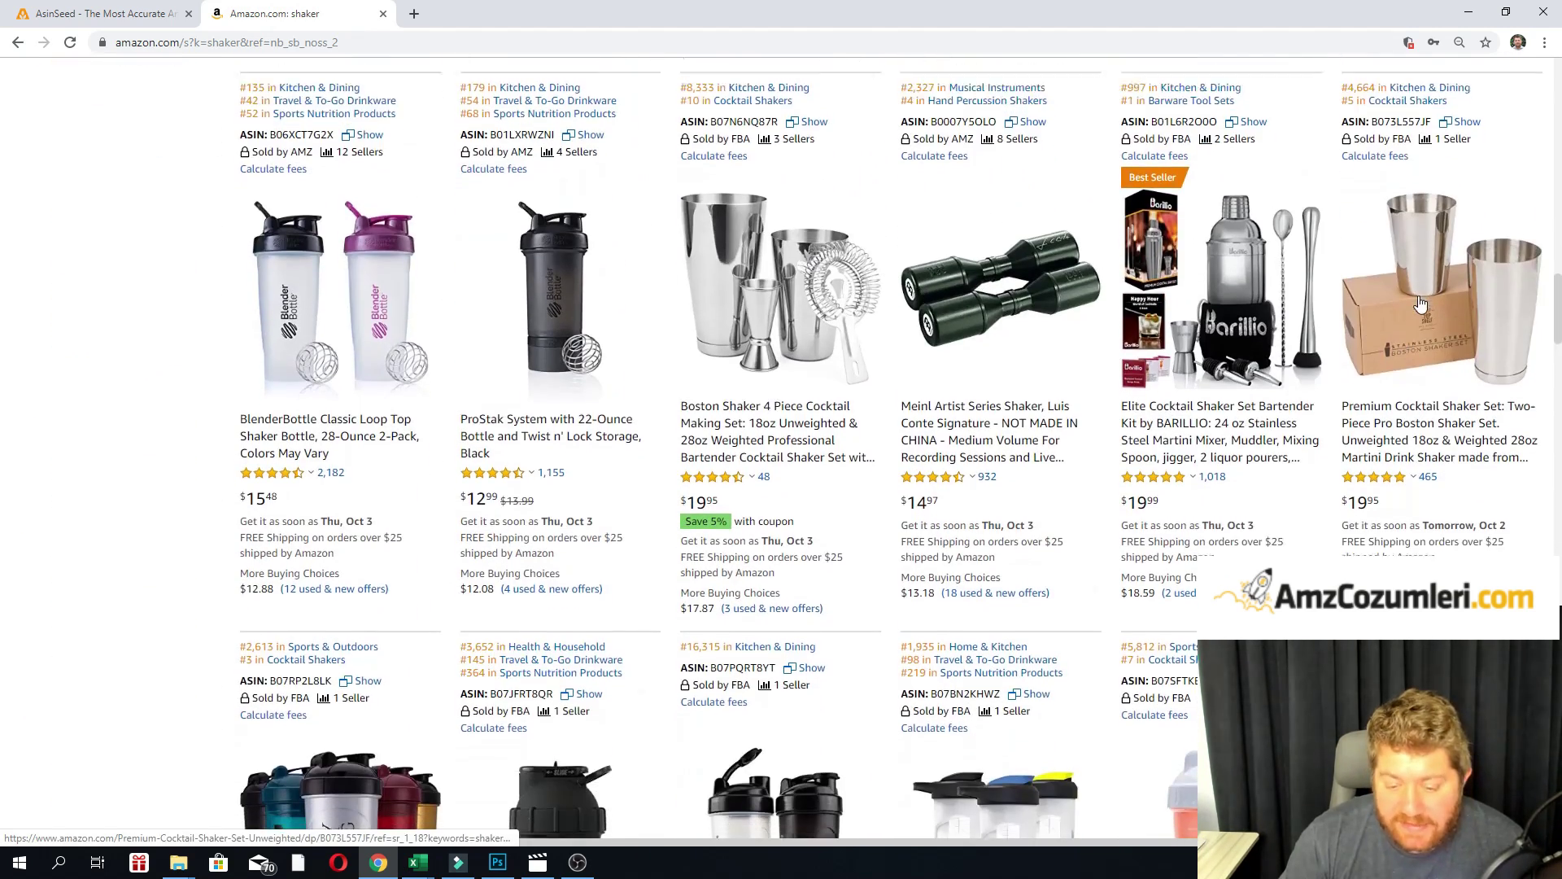
scroll(1017, 366, down, 10)
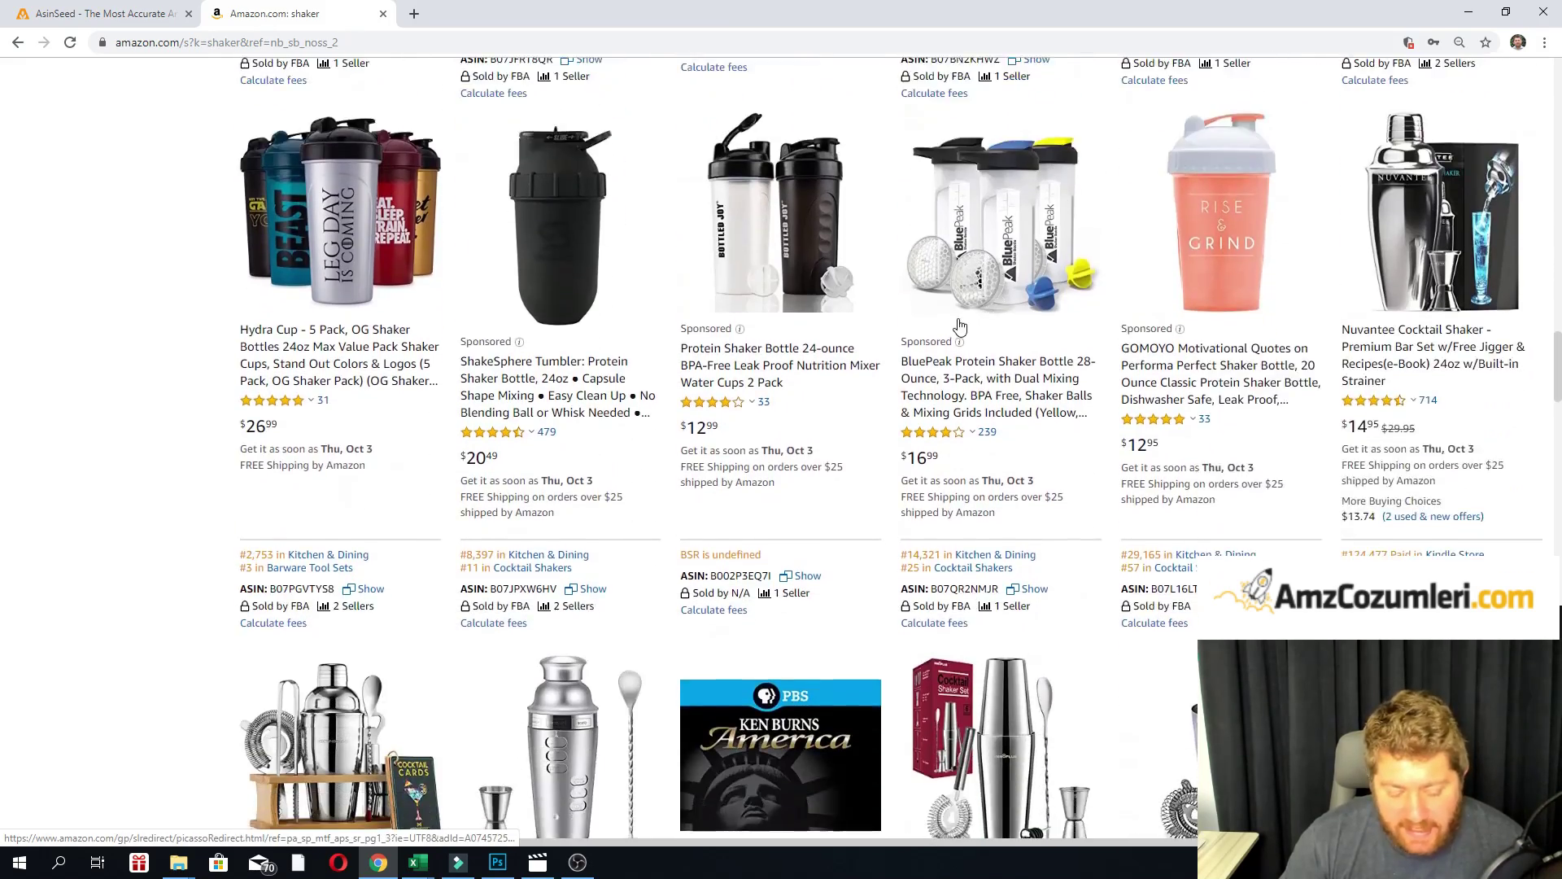
scroll(813, 277, down, 14)
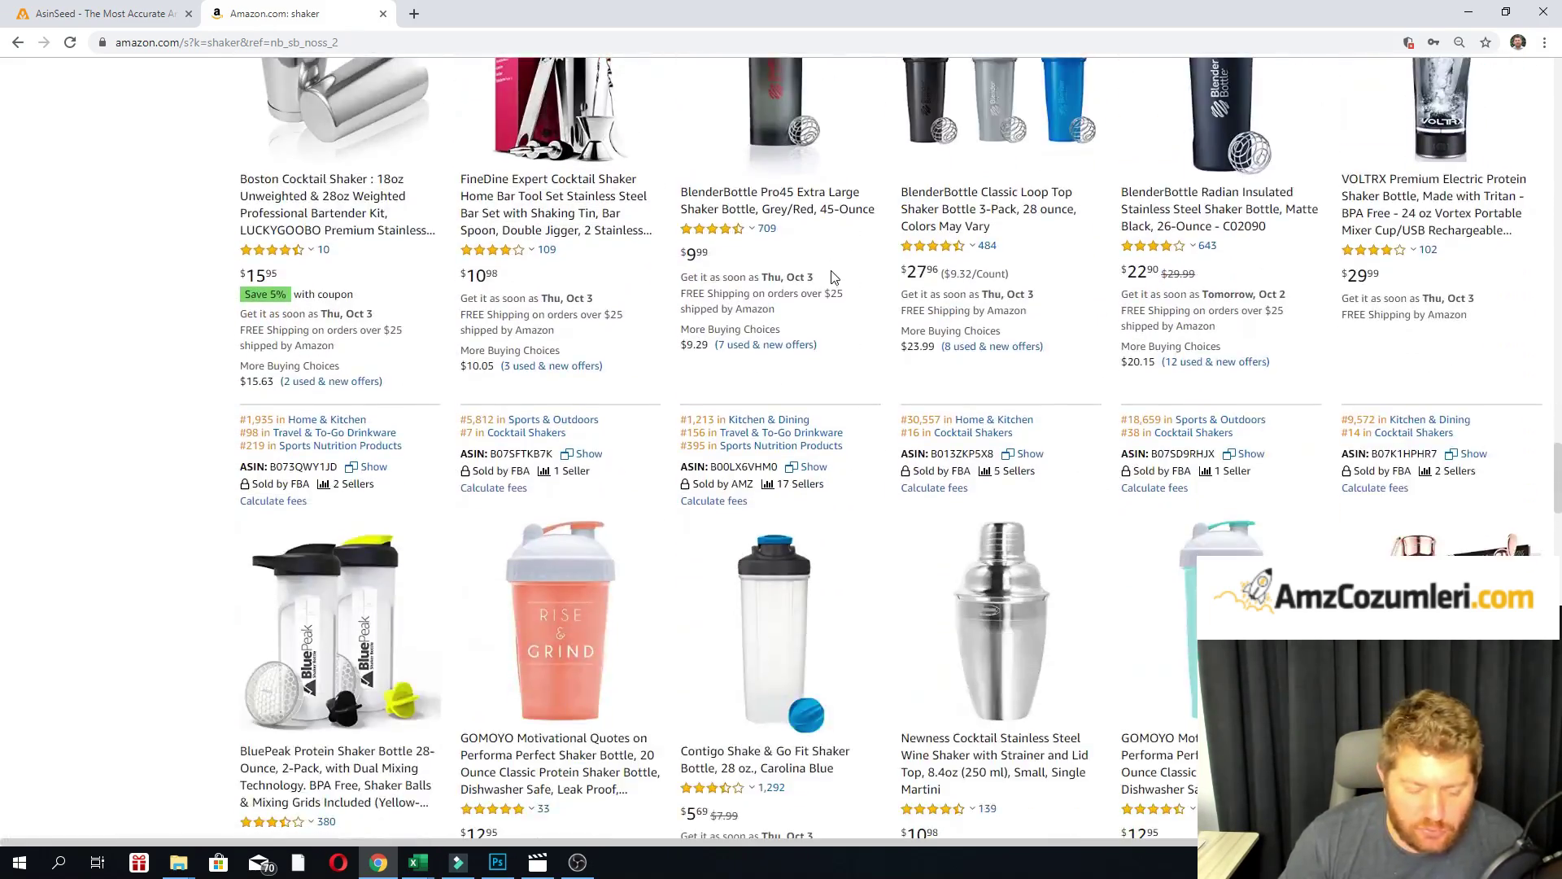
scroll(847, 205, down, 12)
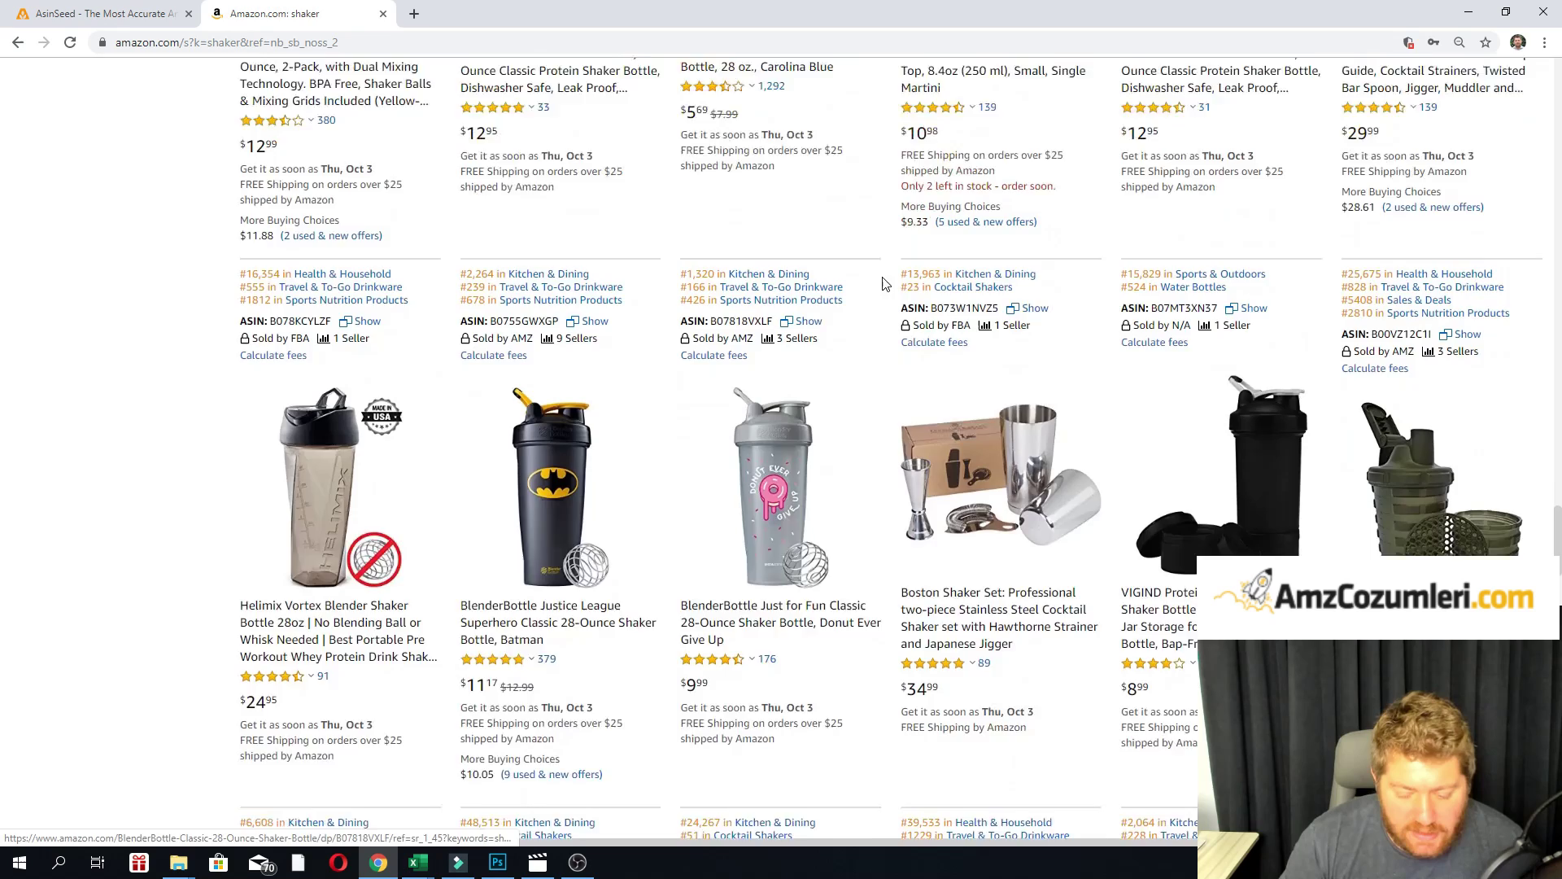
scroll(937, 289, down, 2)
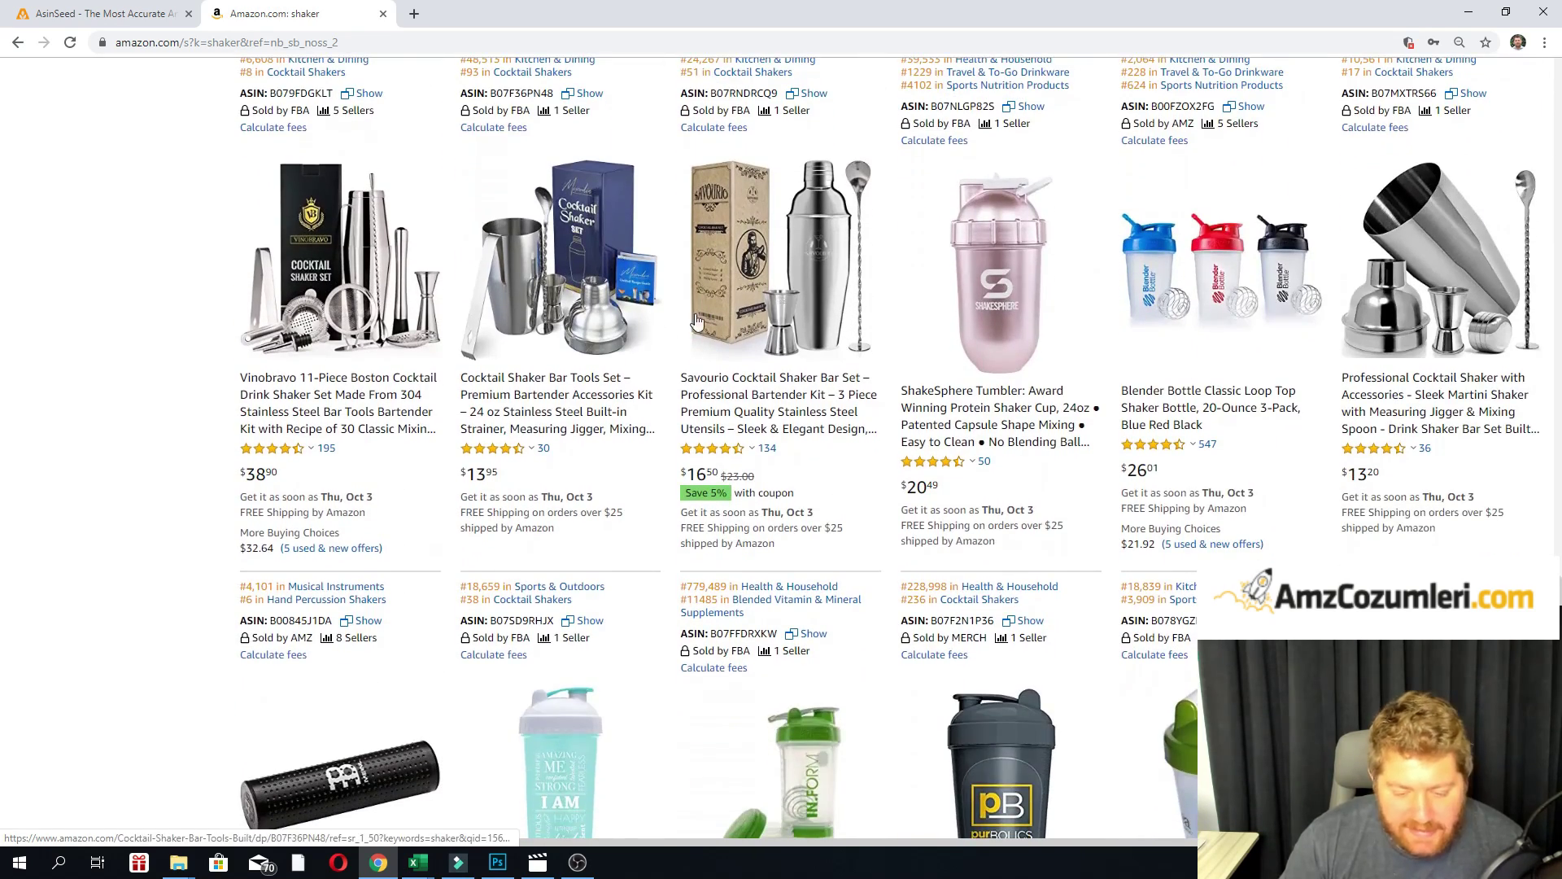
scroll(514, 308, down, 1)
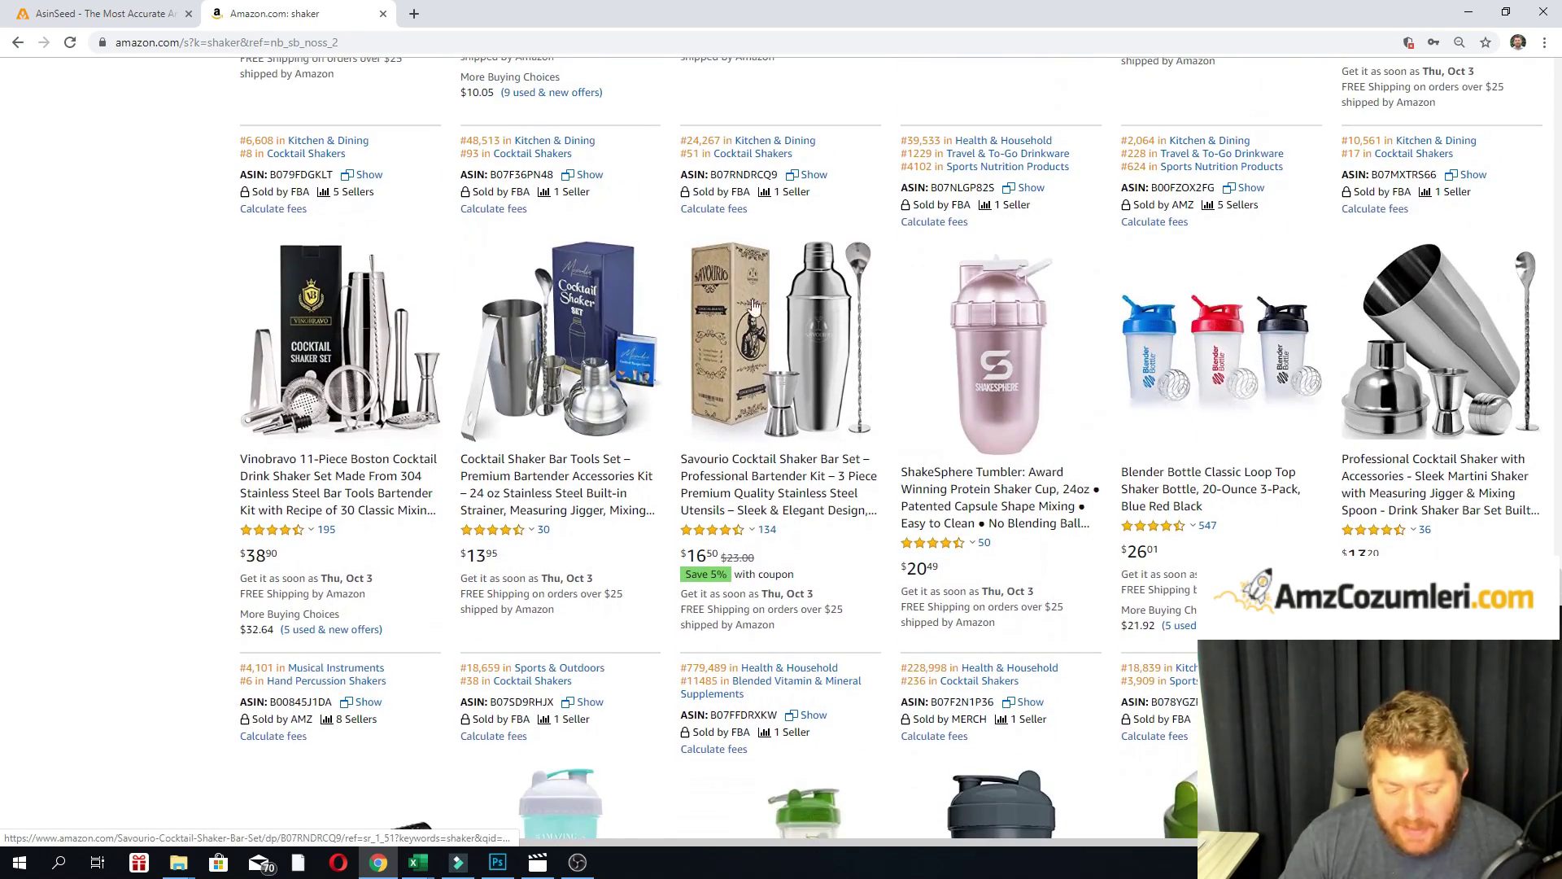
Look over the remaining Amazon results for "shaker" down to the end of the results page.
scroll(1071, 389, down, 2)
scroll(1070, 389, down, 13)
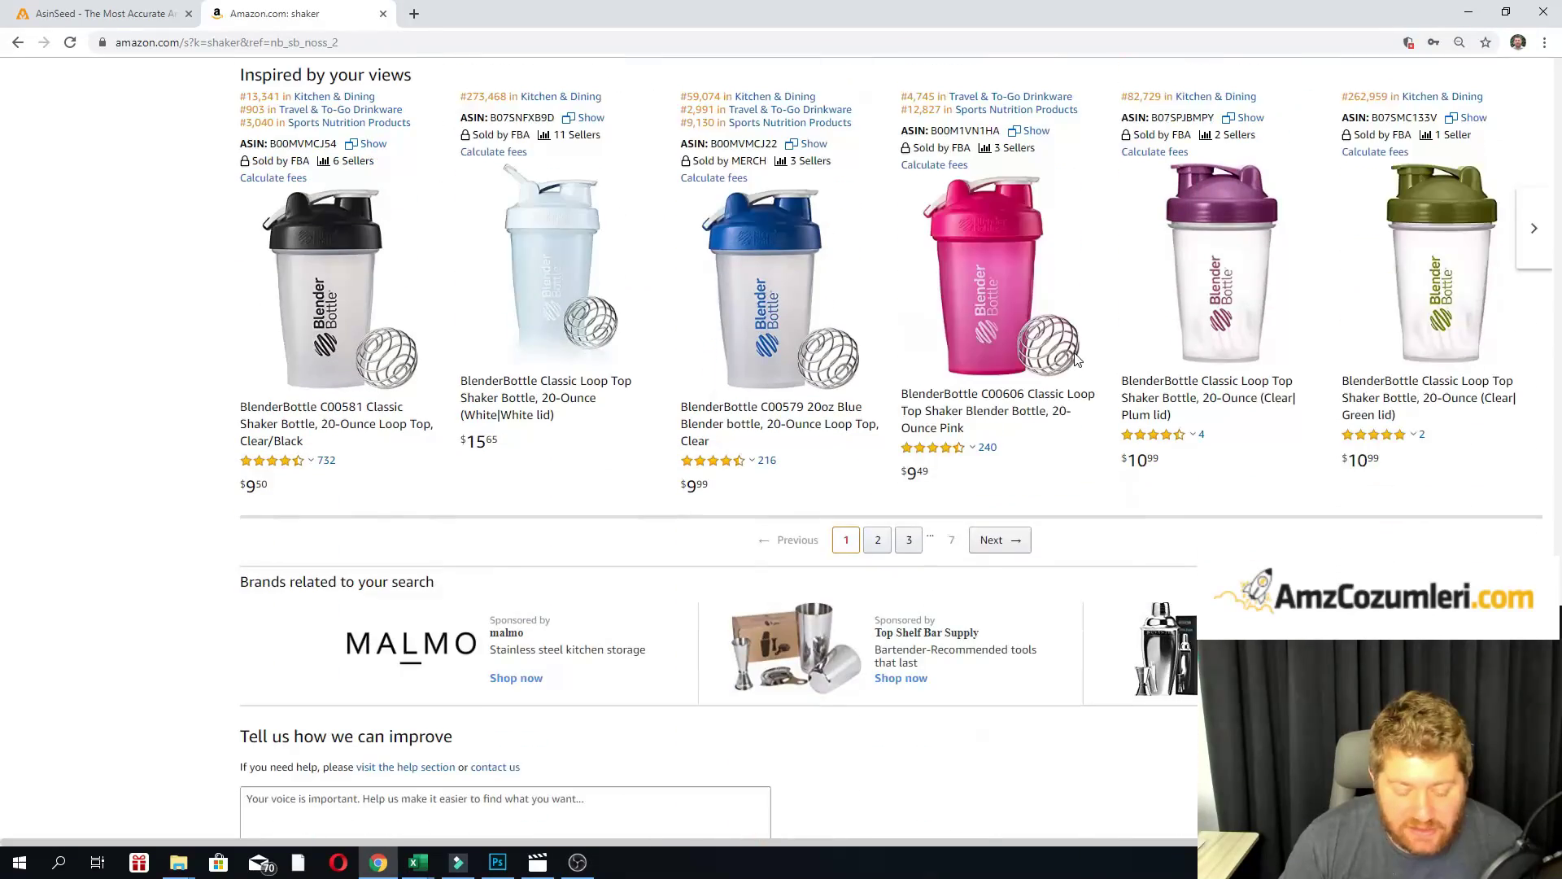
scroll(1094, 398, up, 6)
scroll(1095, 398, up, 12)
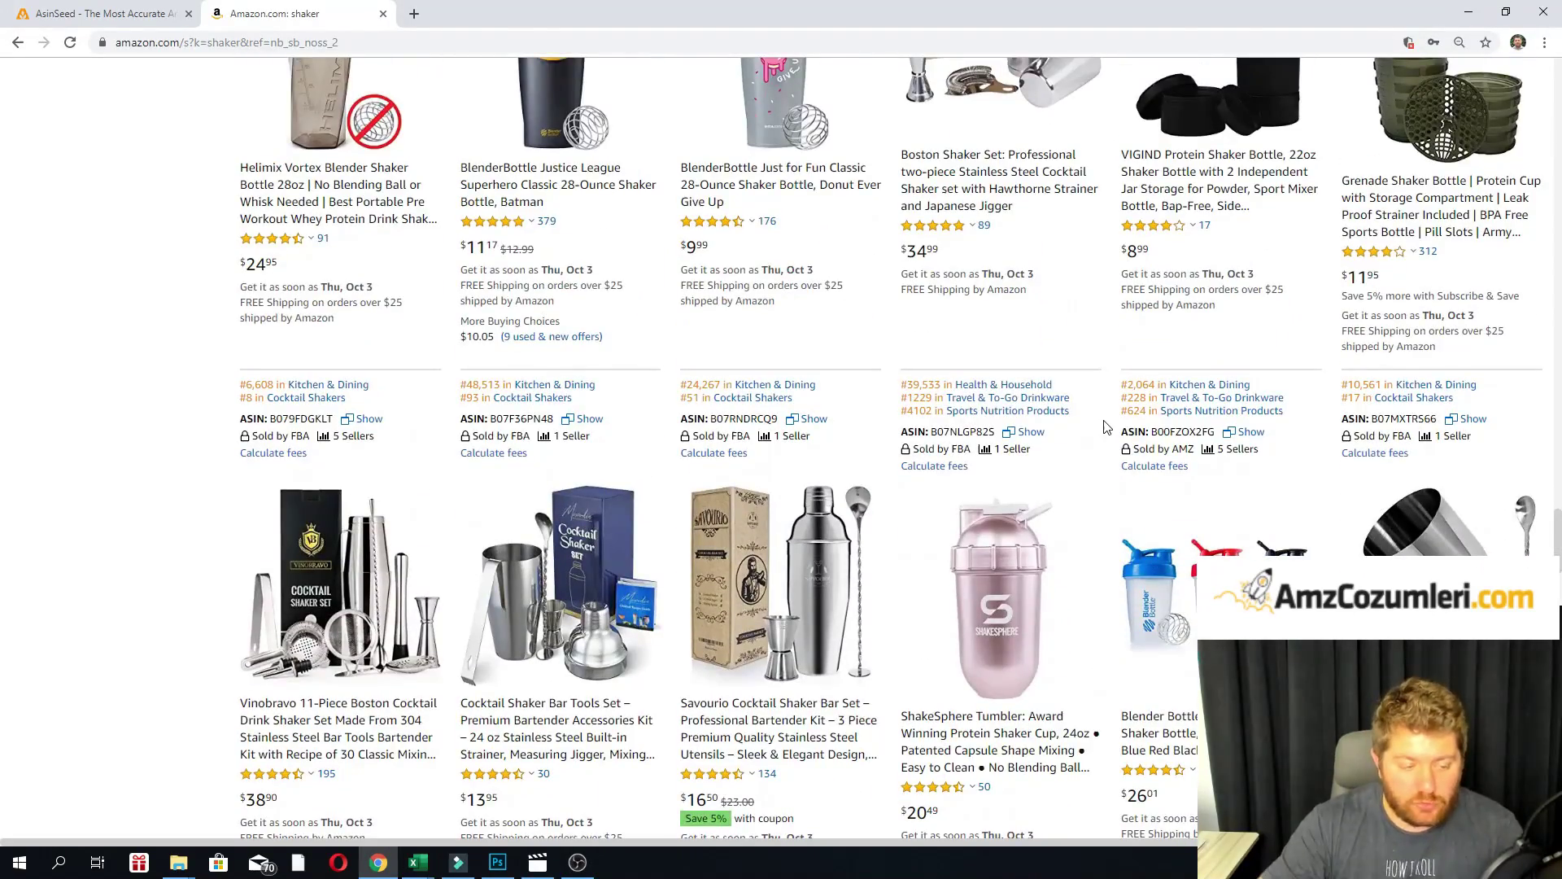
Switch to Excel and enter a relevance of 0,5 for the Shaker keyword in cell C2.
key(alt+Tab)
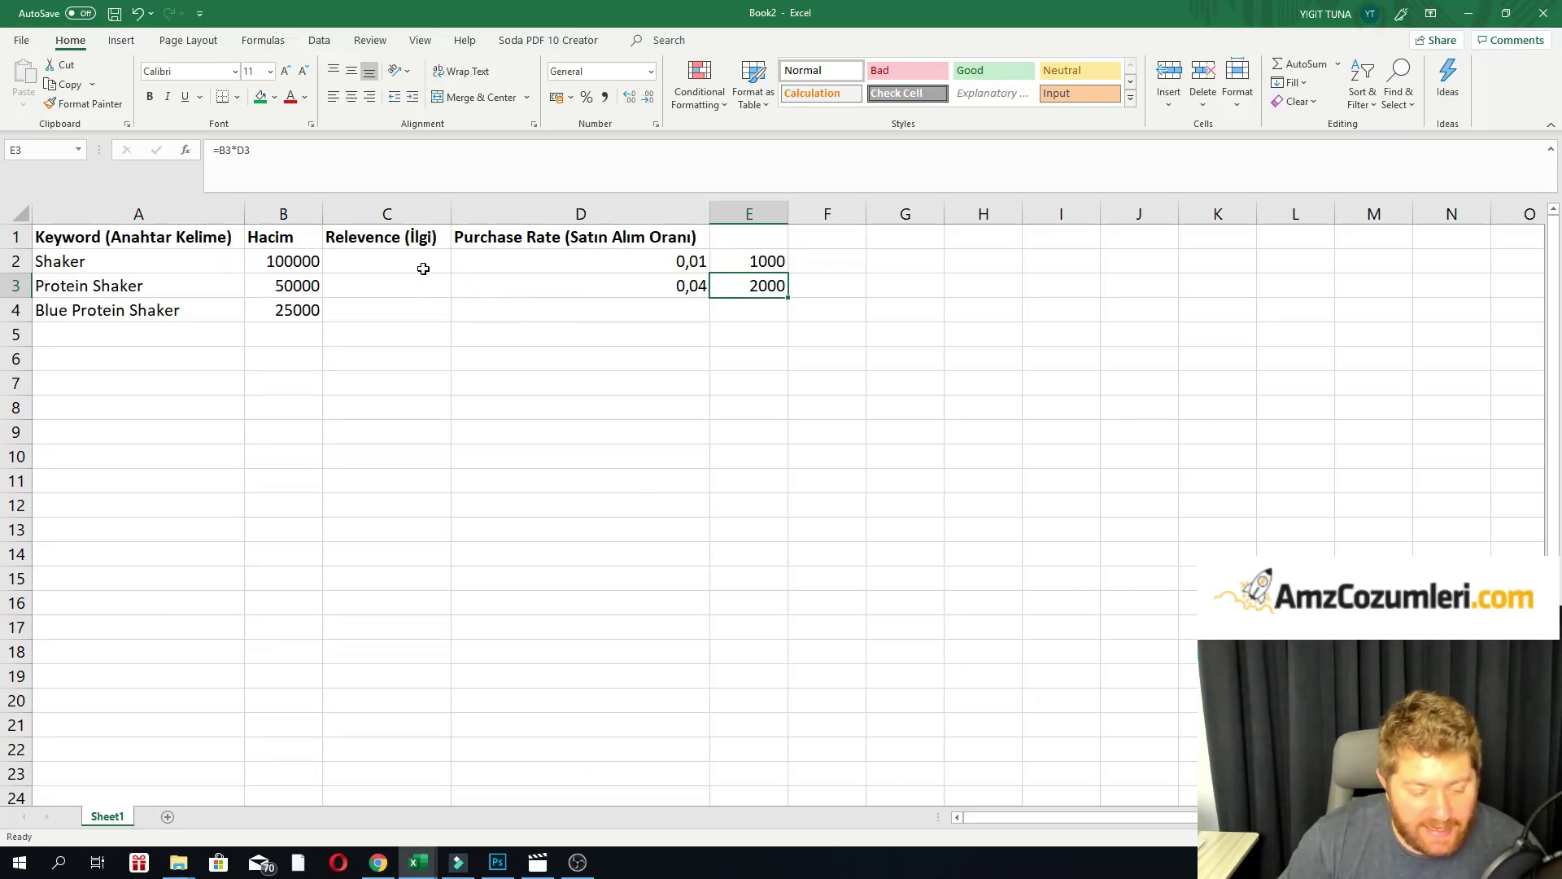
click(424, 269)
text(0)
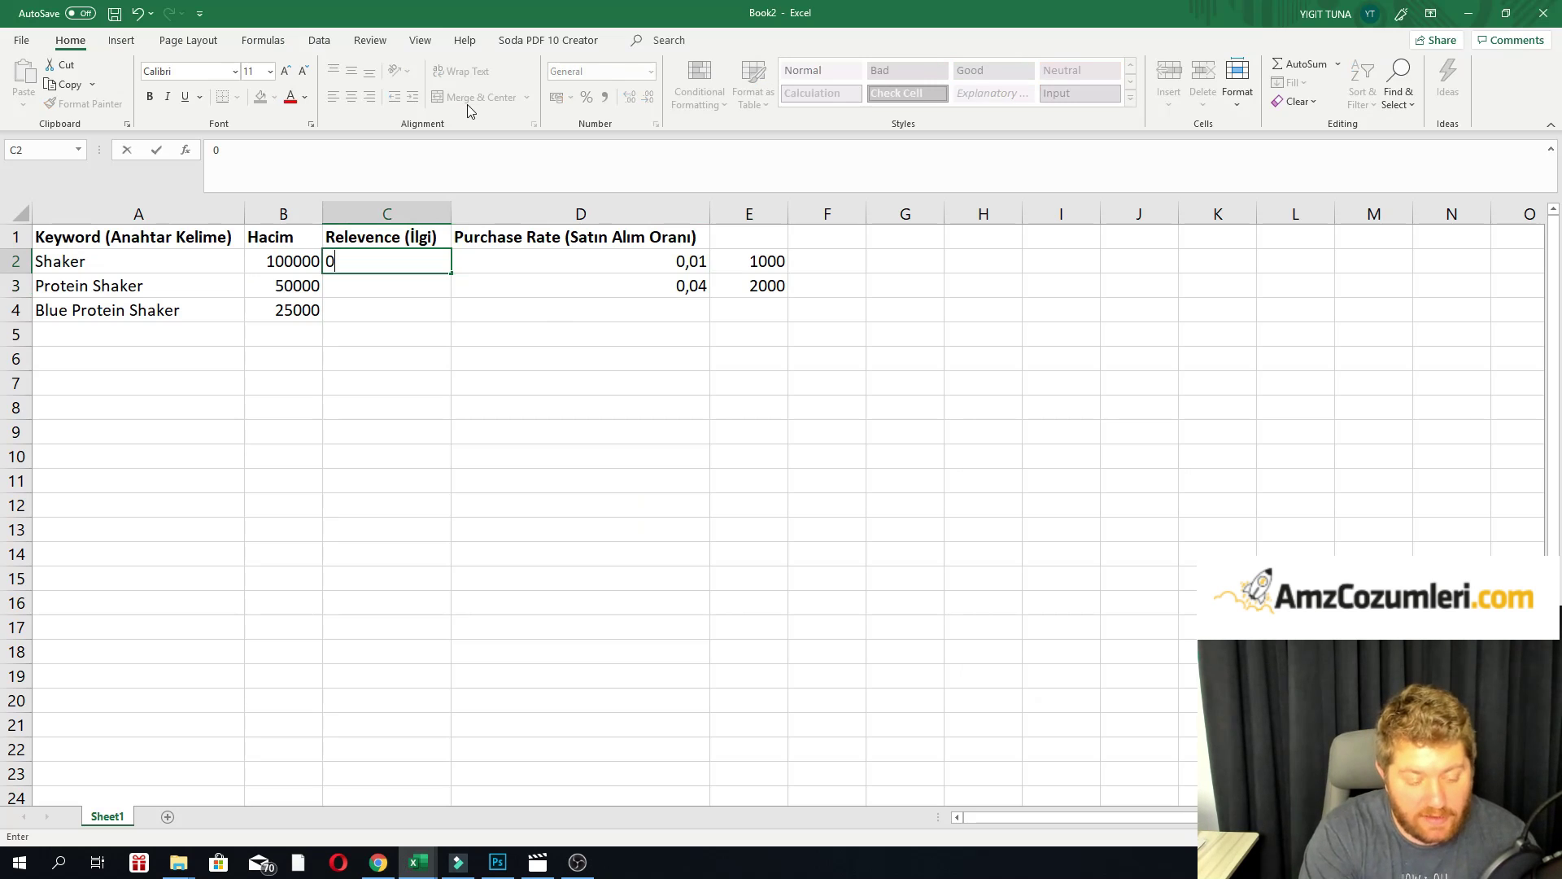
text(,5)
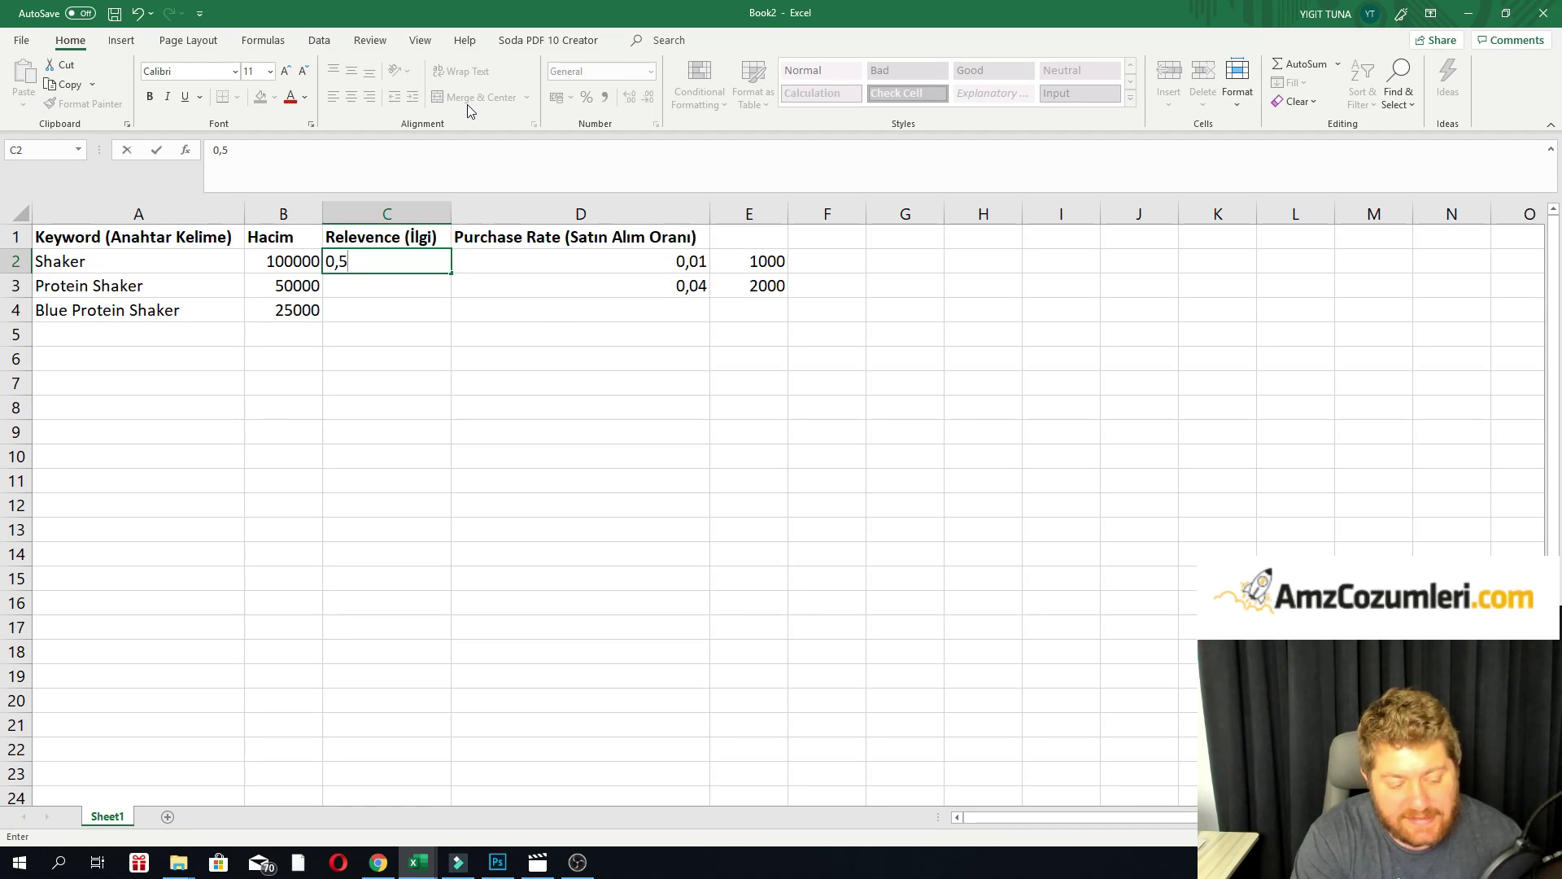
key(Return)
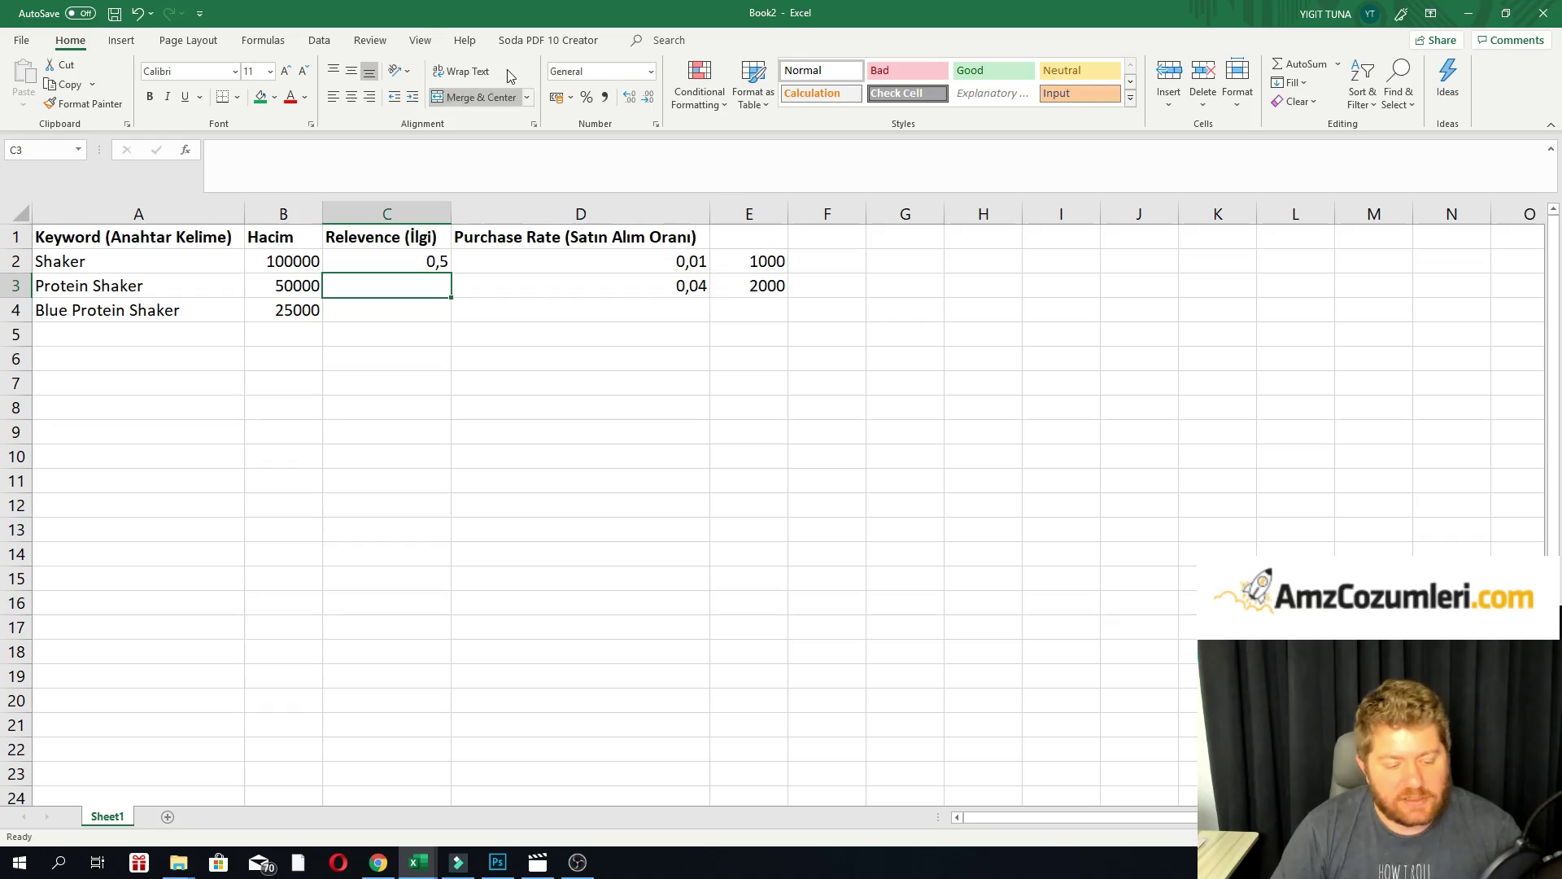
click(523, 306)
click(482, 333)
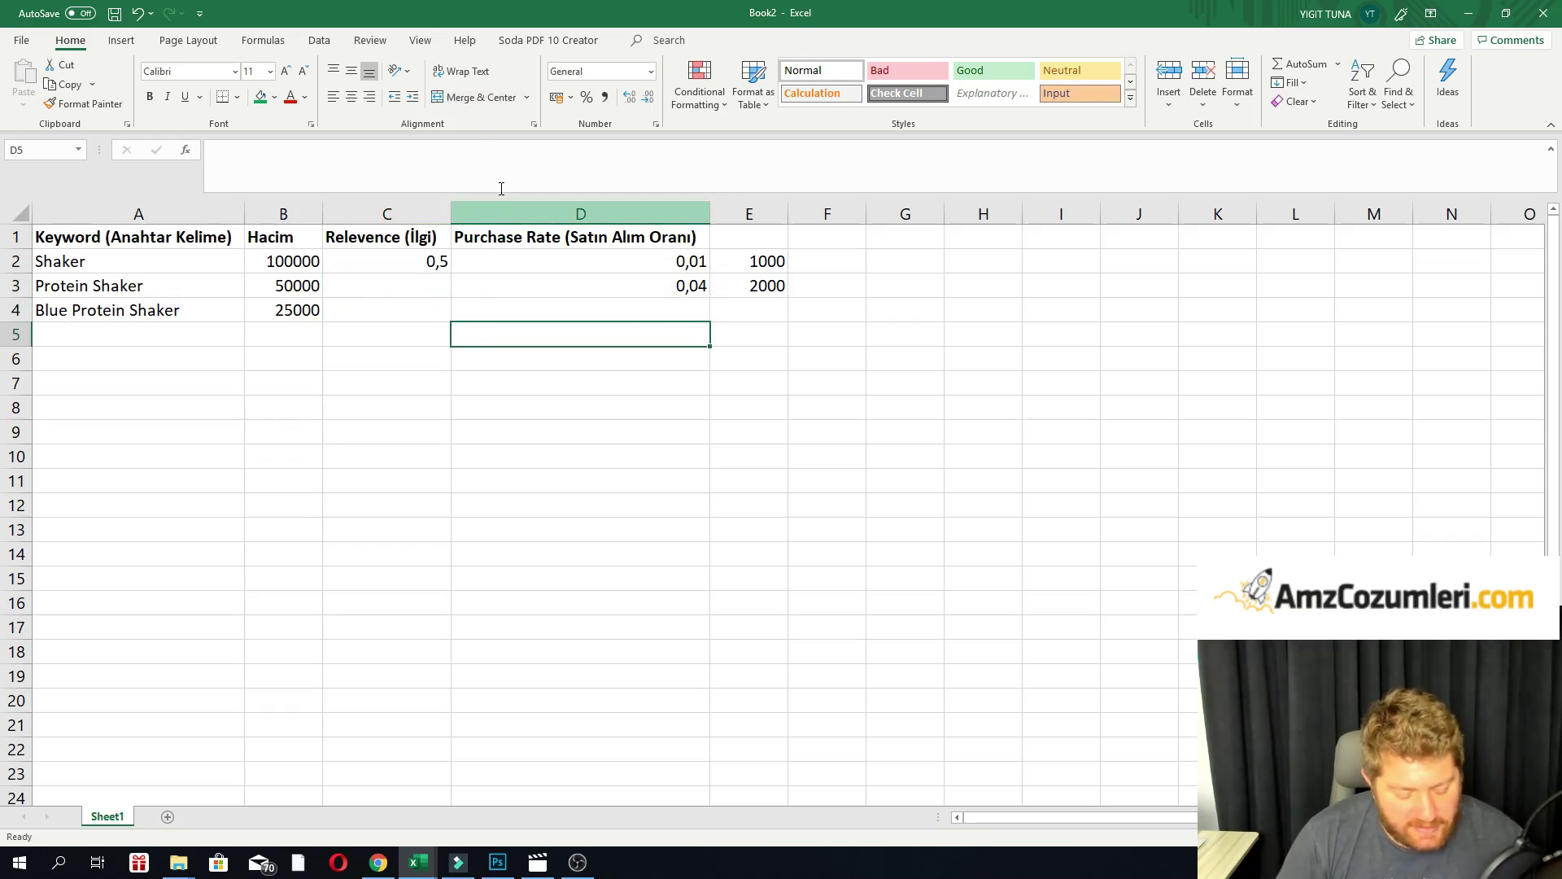
Switch to Chrome and replace the Amazon search with "protein shaker".
key(alt+Tab)
scroll(744, 337, up, 6)
scroll(744, 337, up, 20)
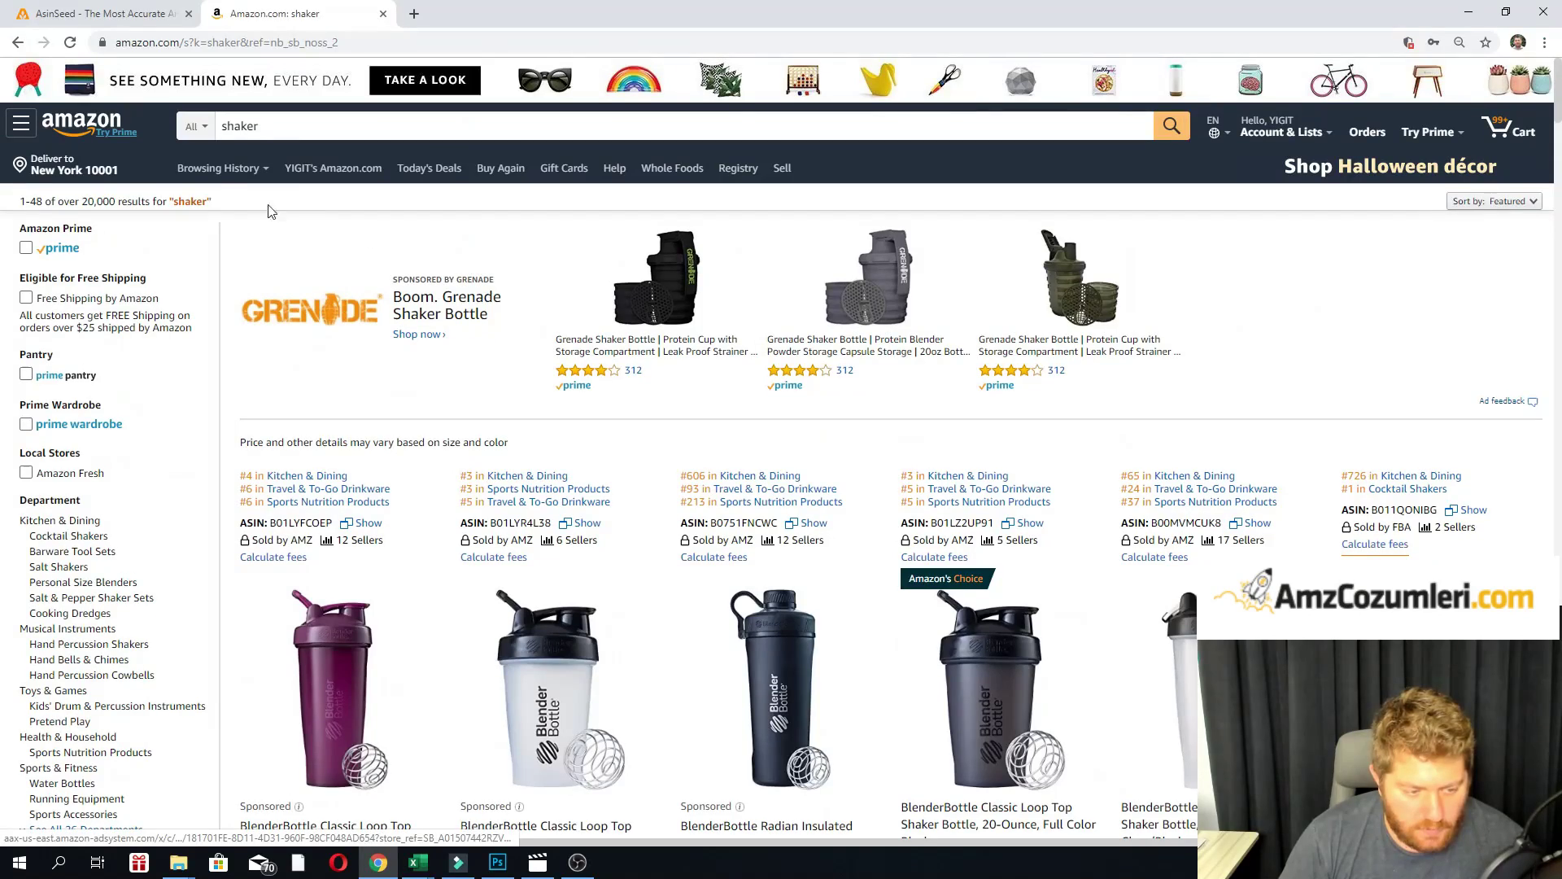
double_click(250, 122)
text(pr)
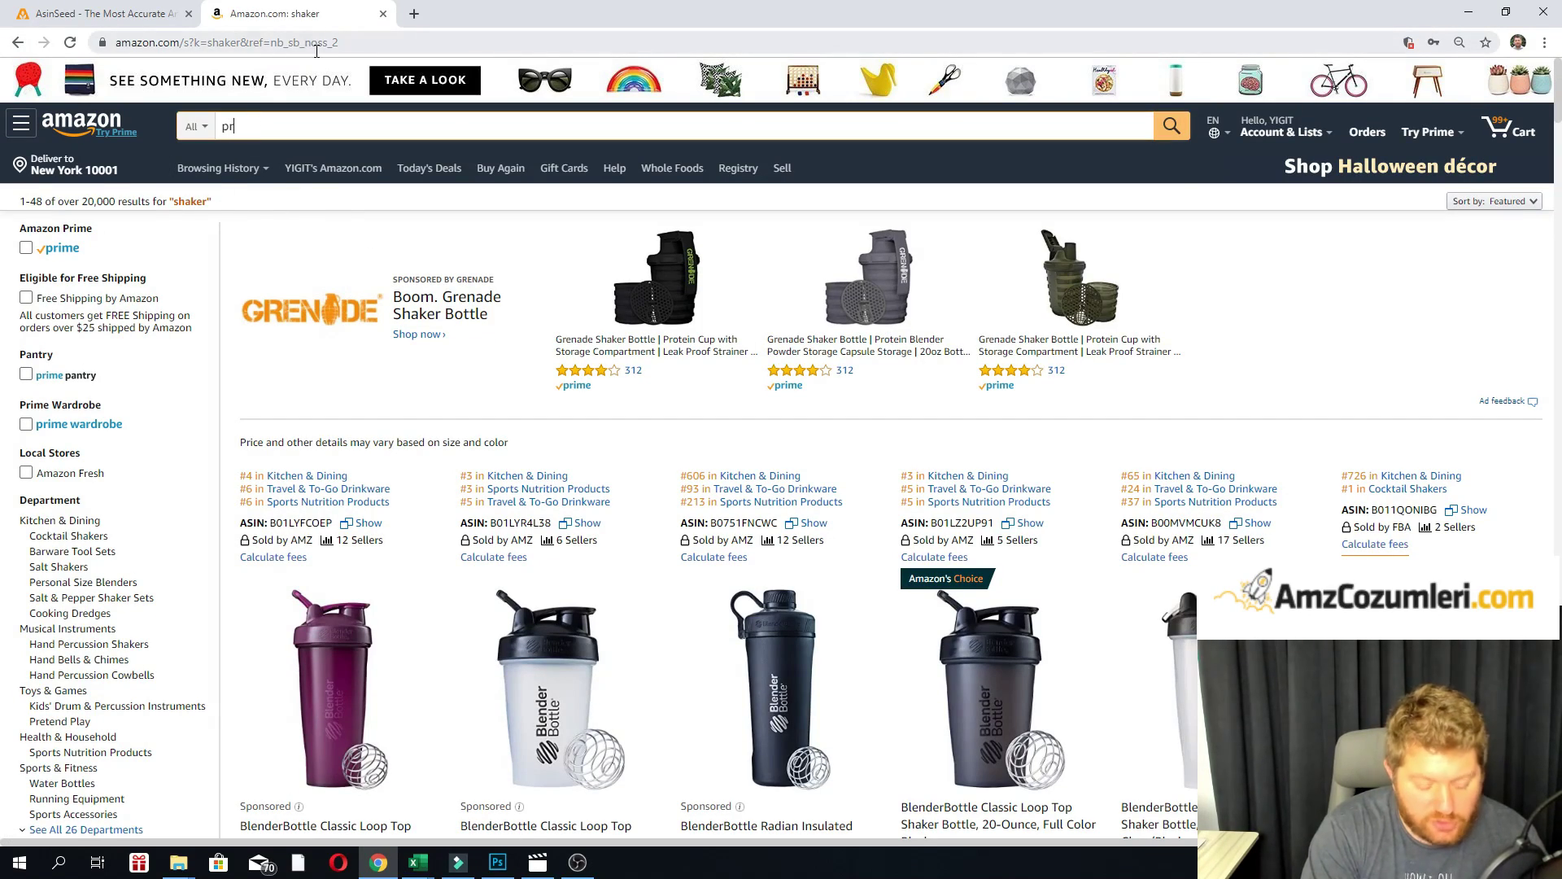
text(otein shaker)
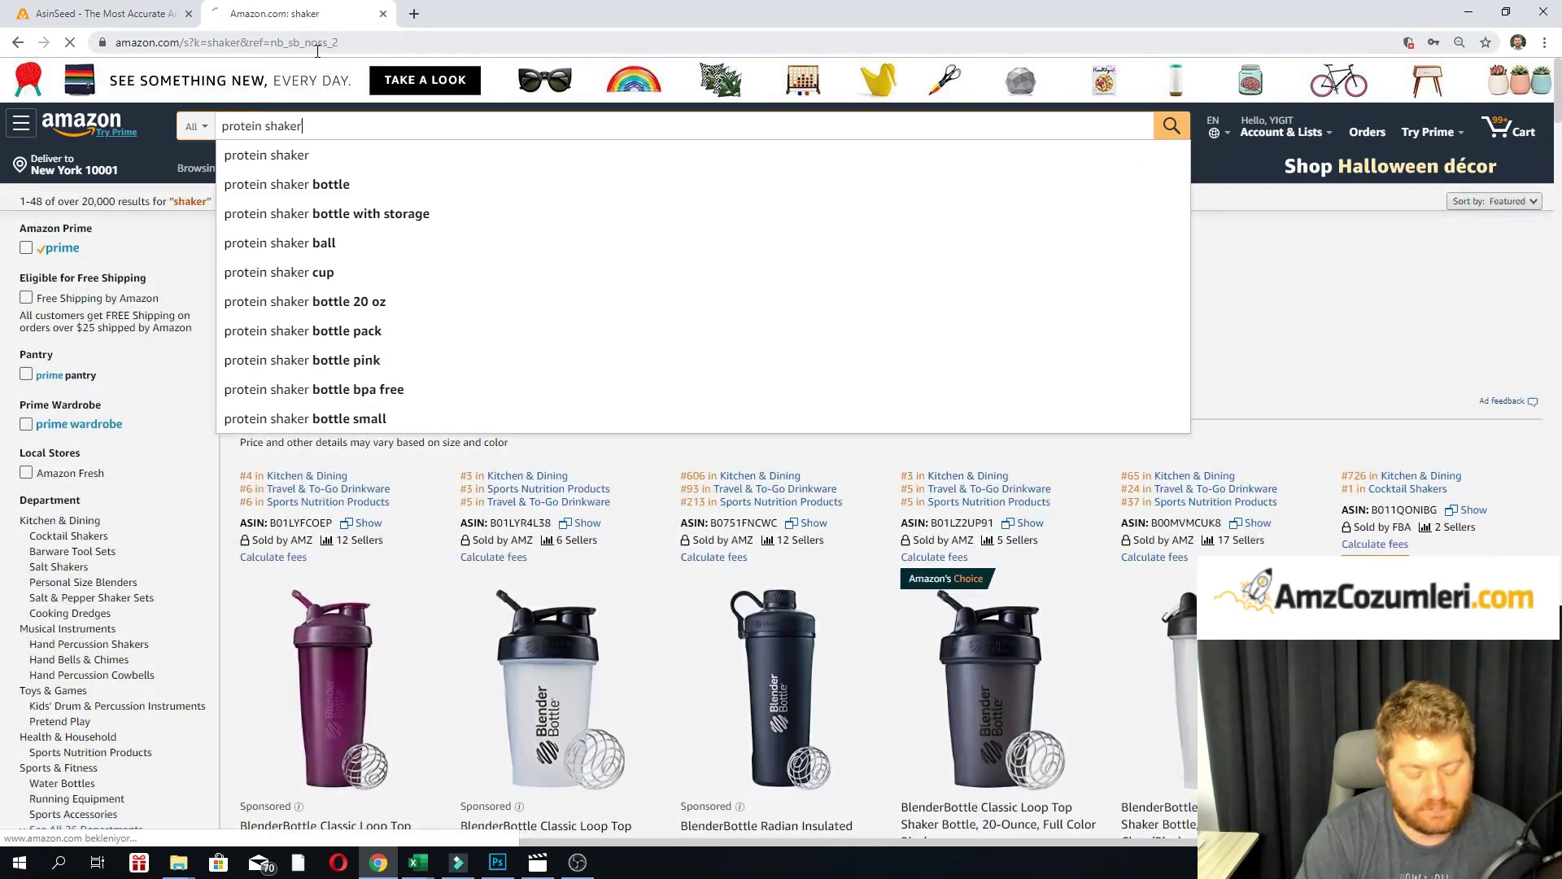
key(Return)
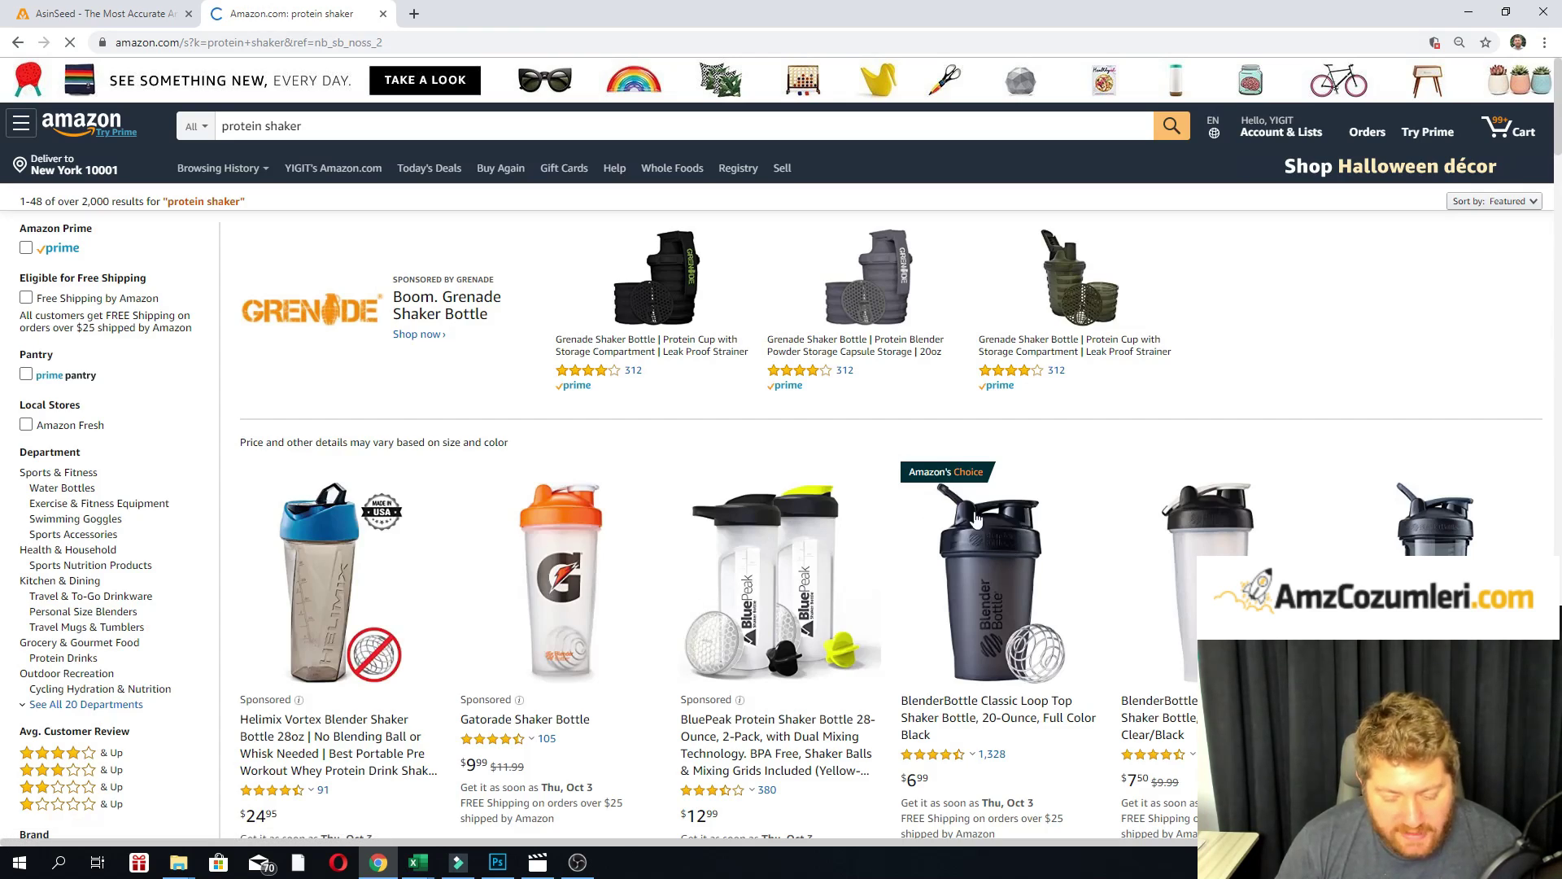
Examine which kinds of products appear throughout the Amazon results for "protein shaker" to judge the keyword's relevance.
scroll(977, 520, down, 10)
scroll(551, 483, up, 3)
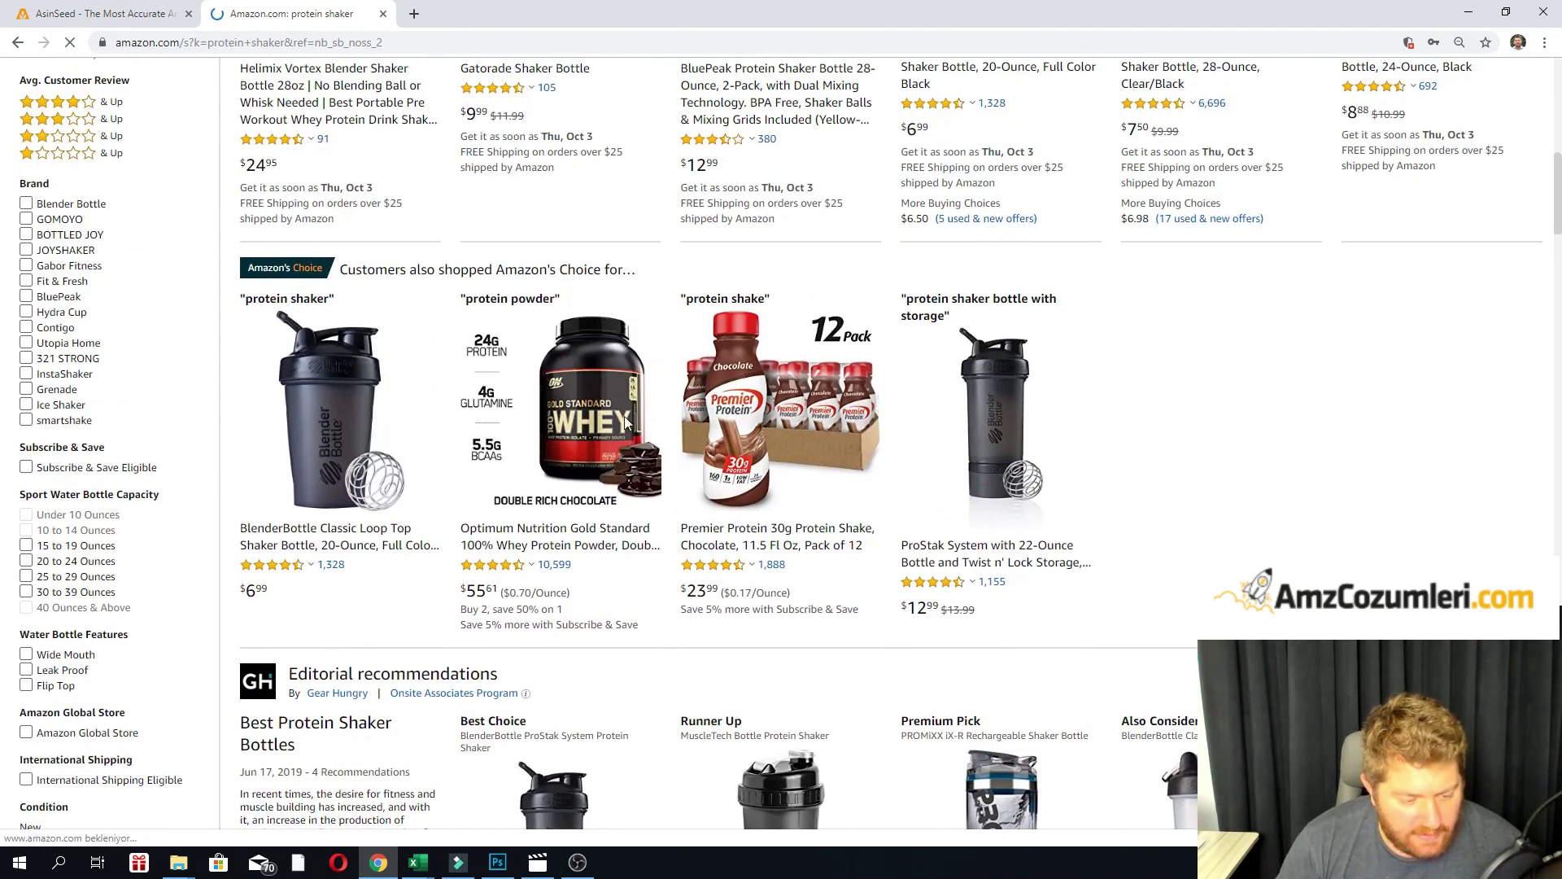
scroll(402, 383, up, 1)
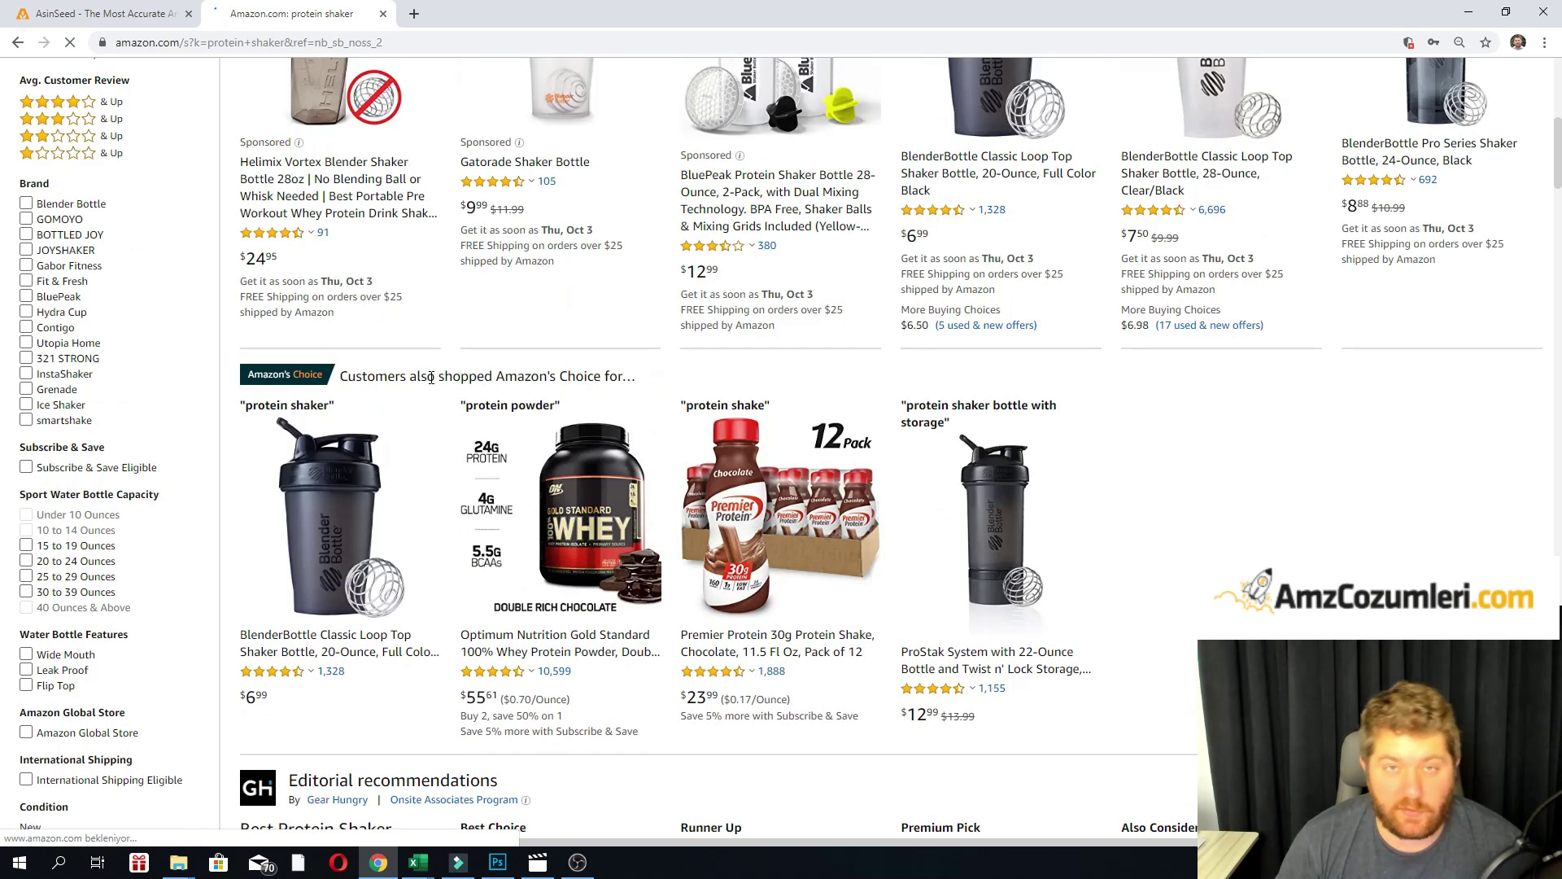
scroll(697, 489, down, 13)
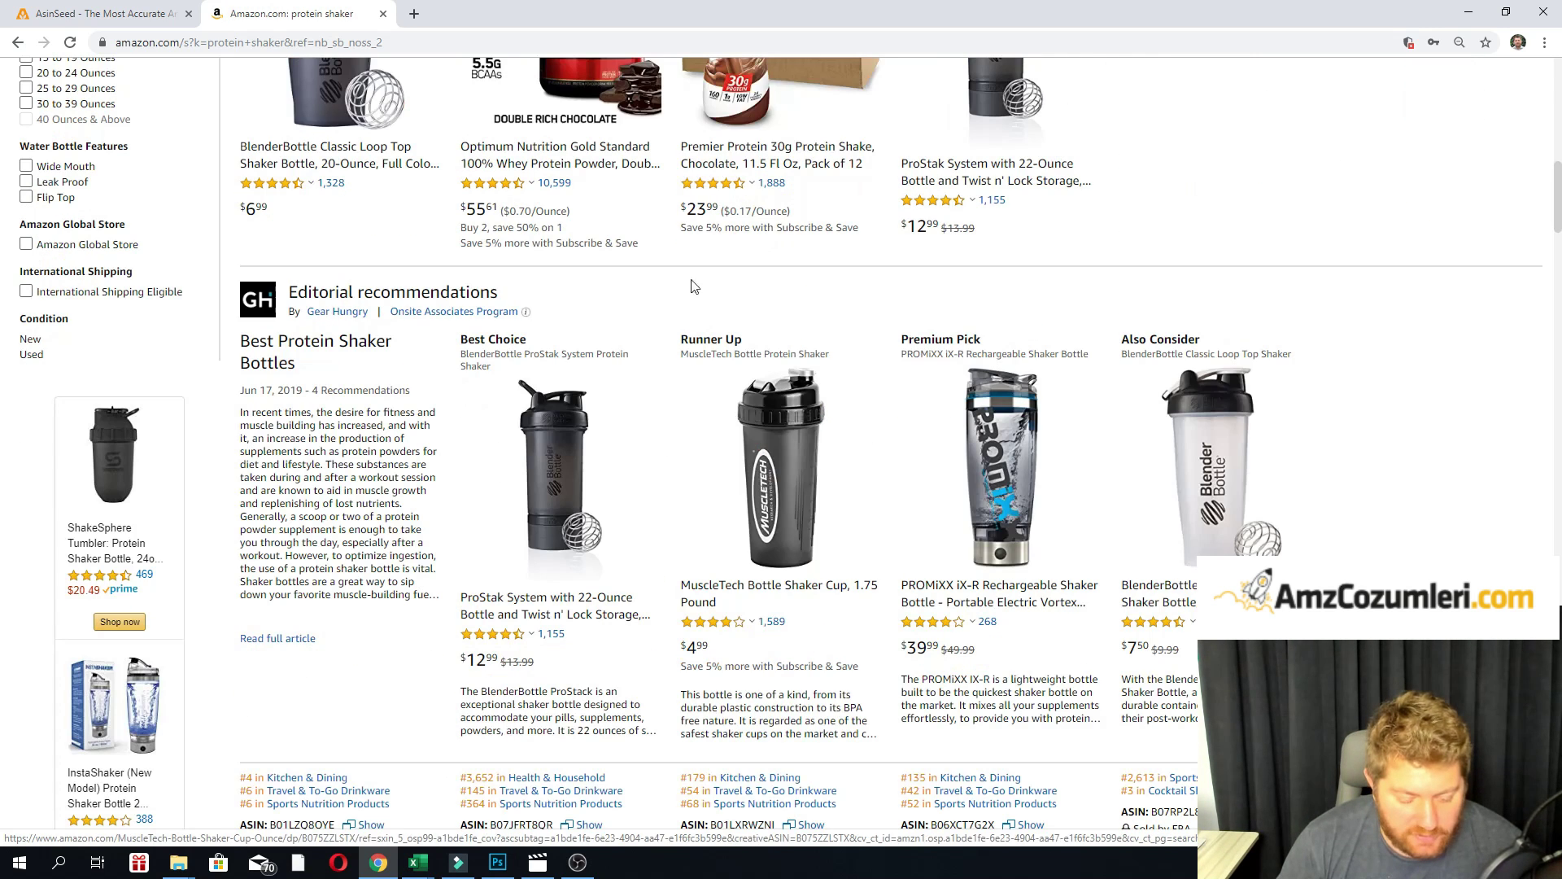
scroll(719, 396, down, 7)
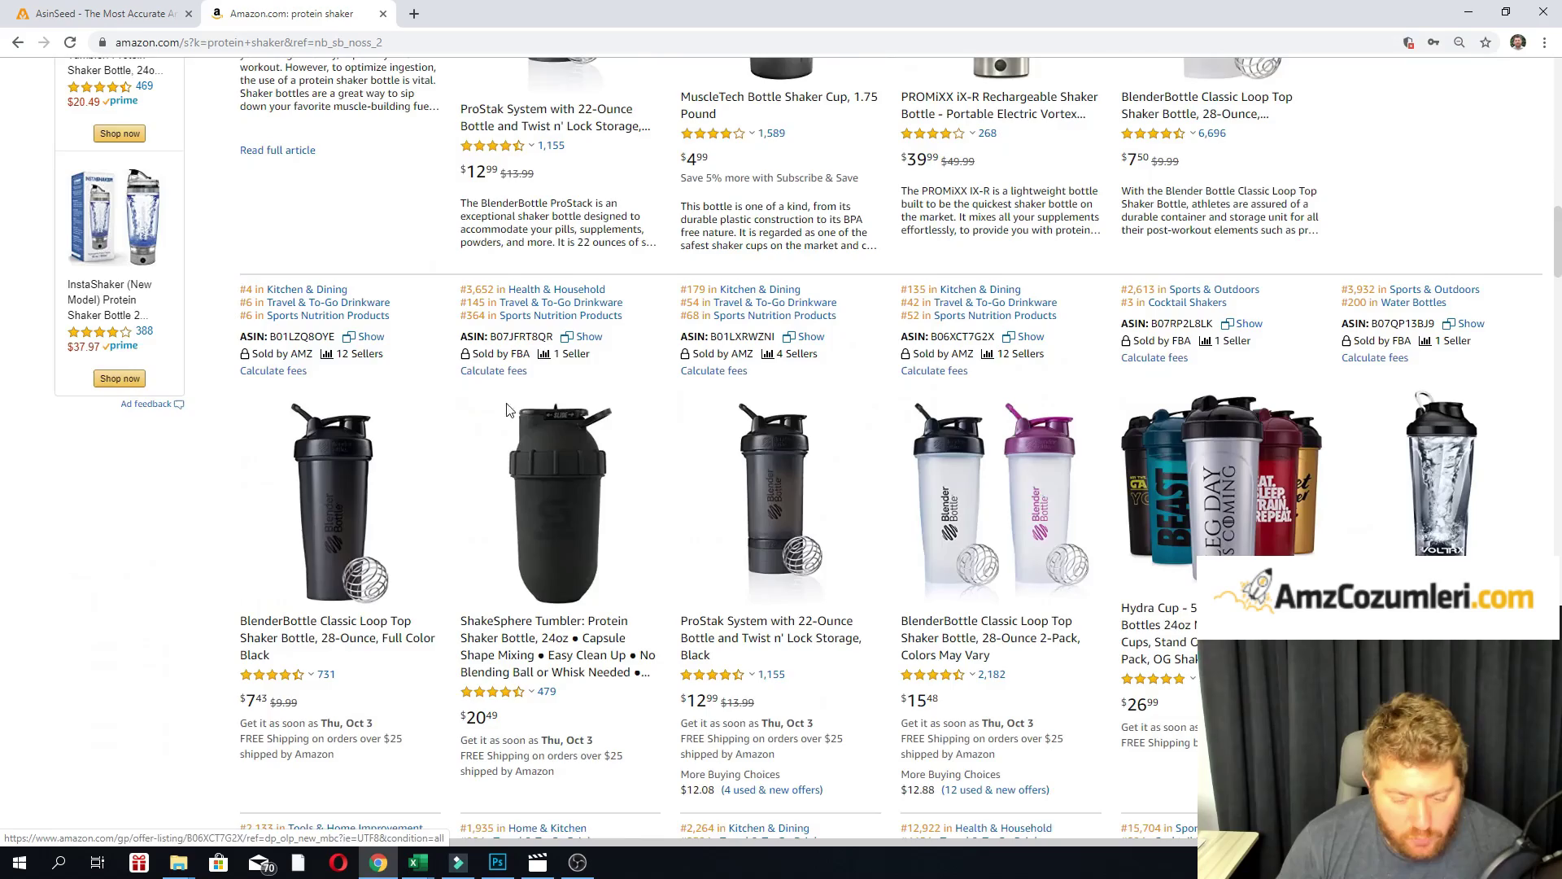
scroll(529, 488, down, 9)
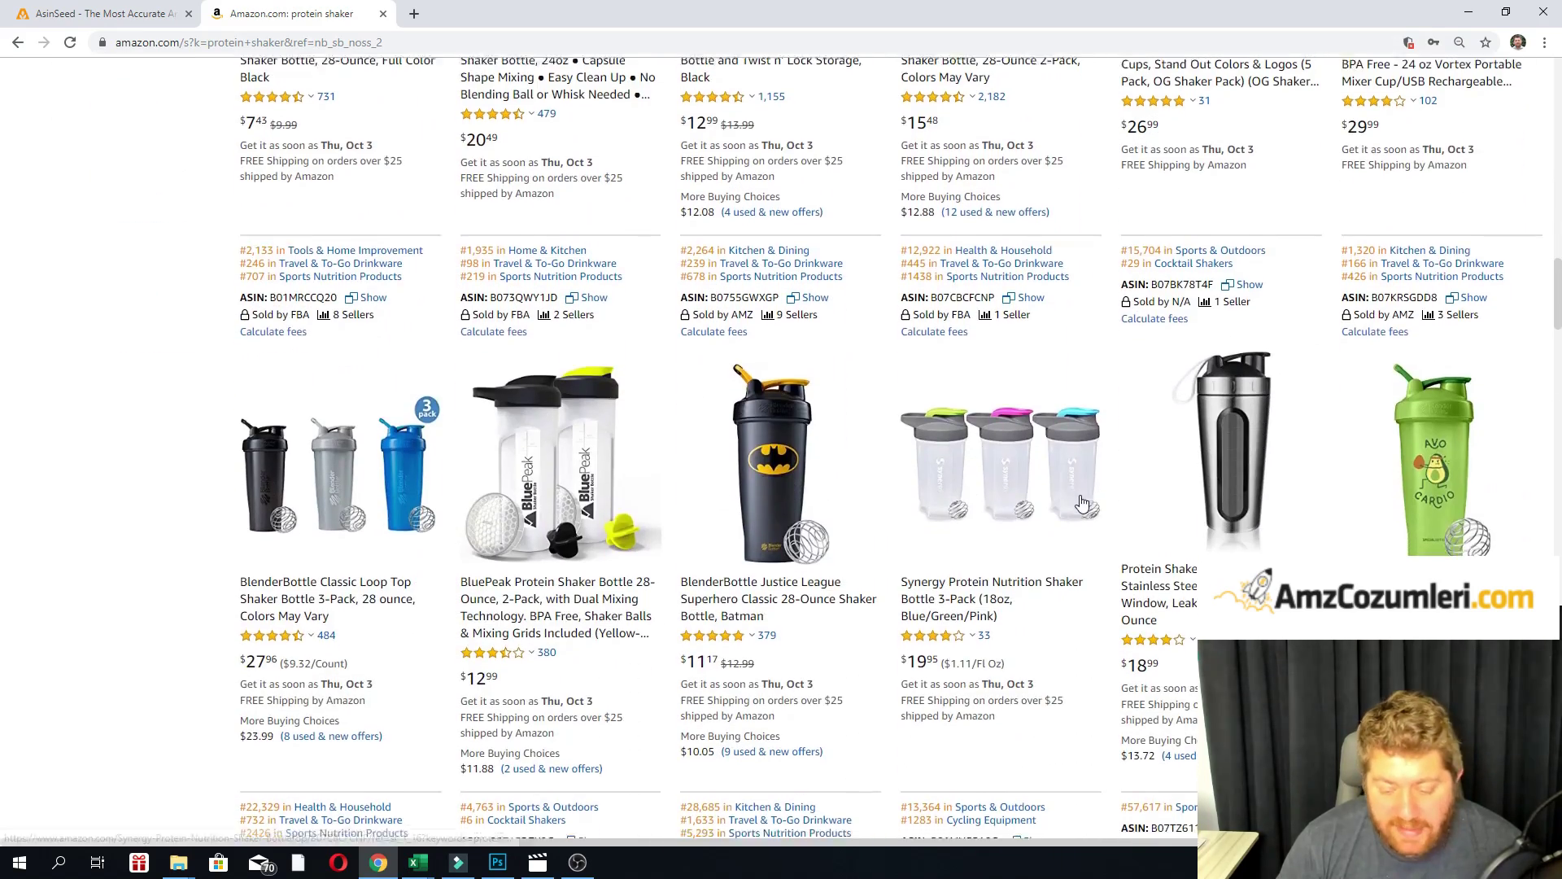
scroll(917, 480, down, 11)
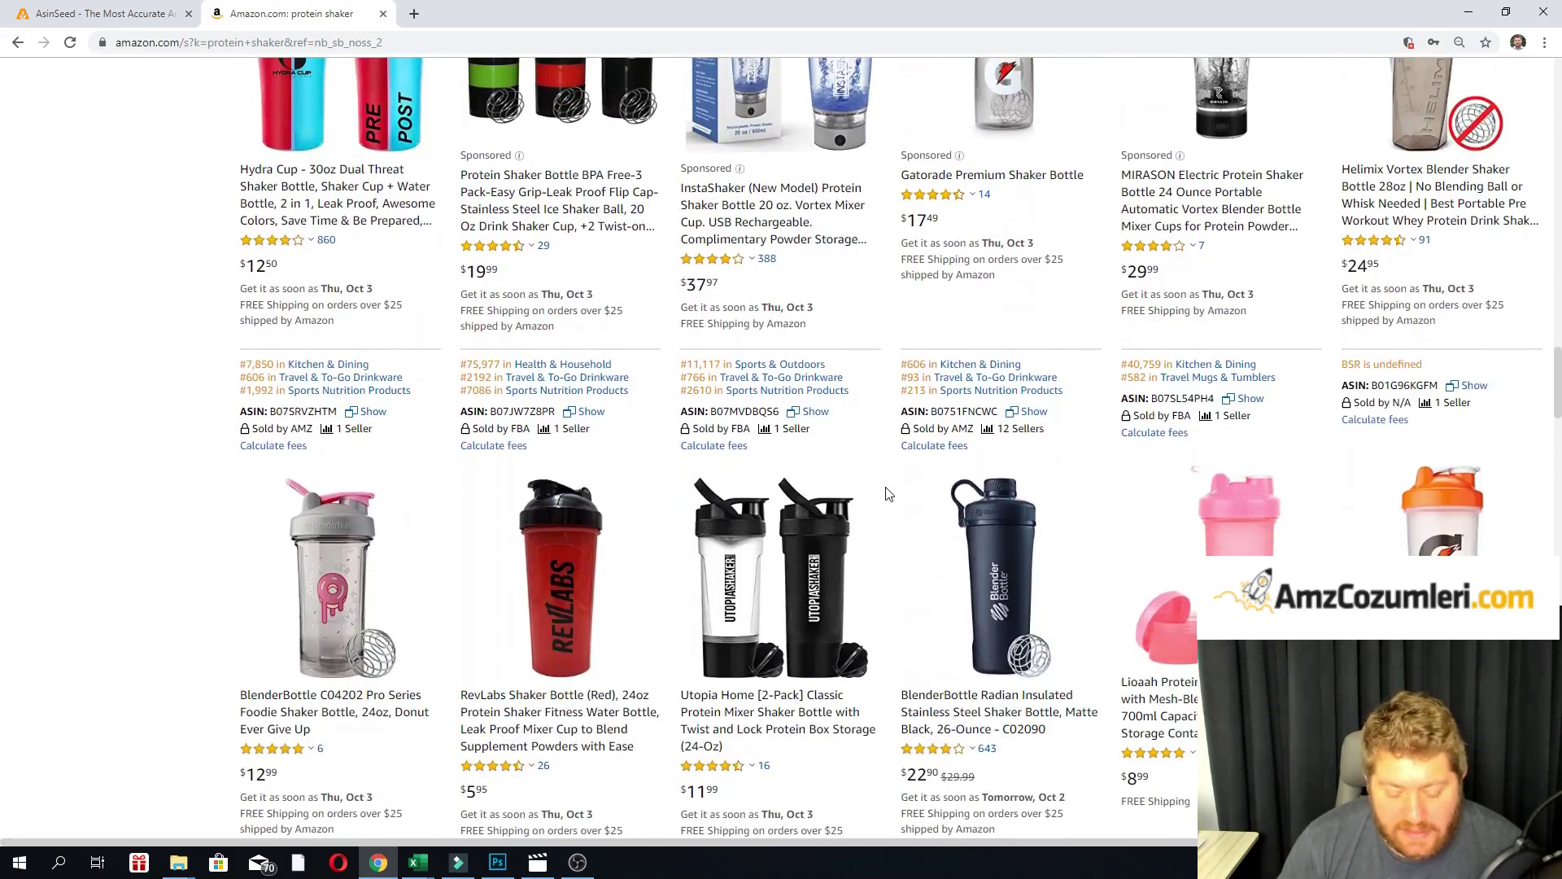
scroll(886, 493, down, 11)
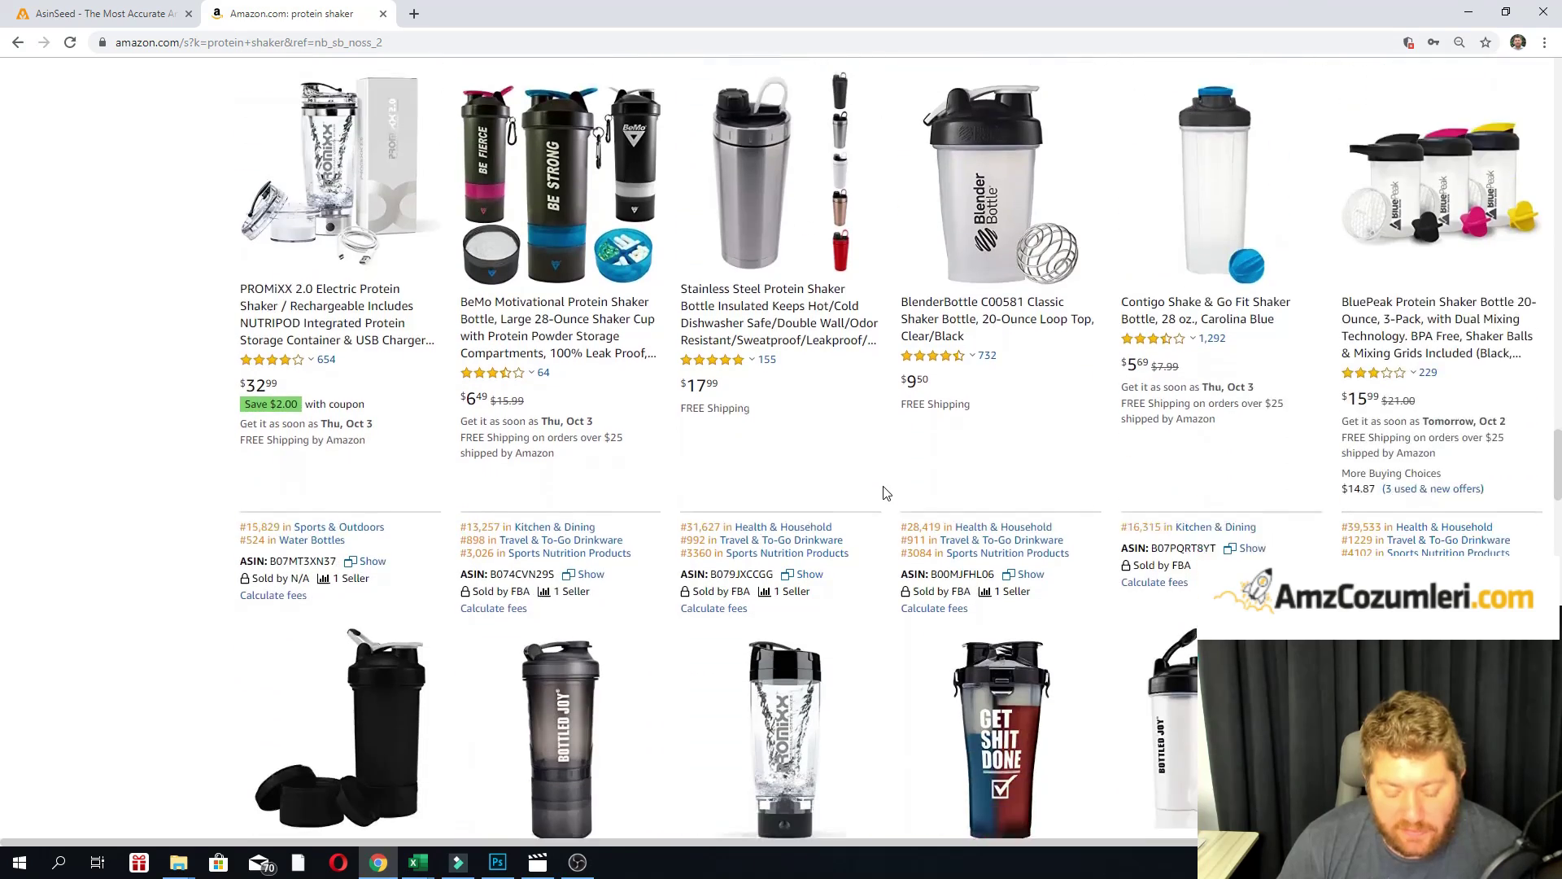
scroll(870, 500, down, 7)
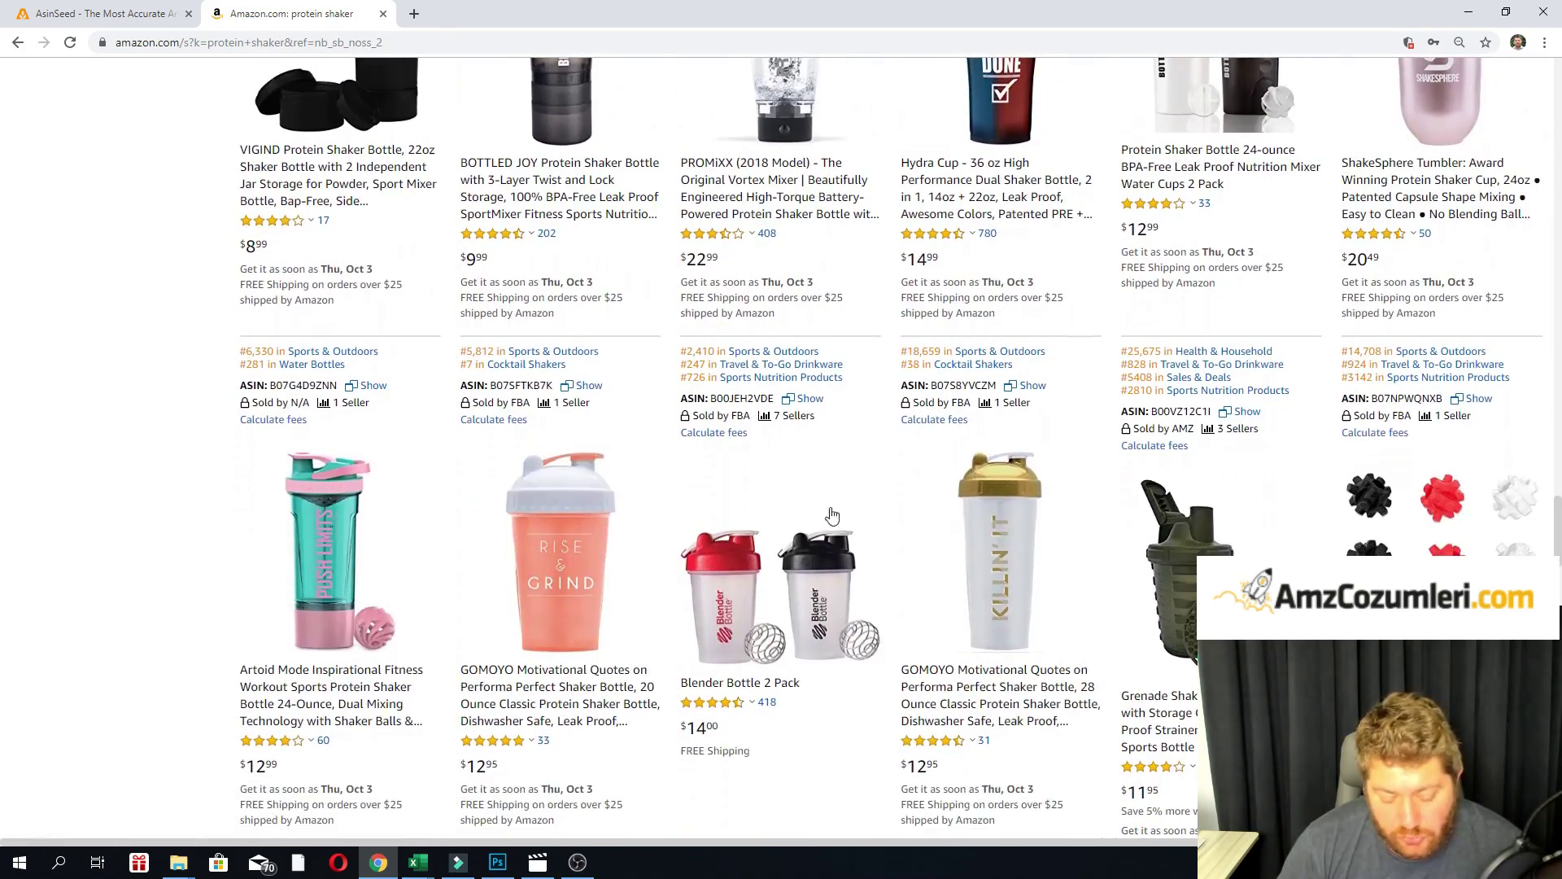
scroll(758, 461, down, 2)
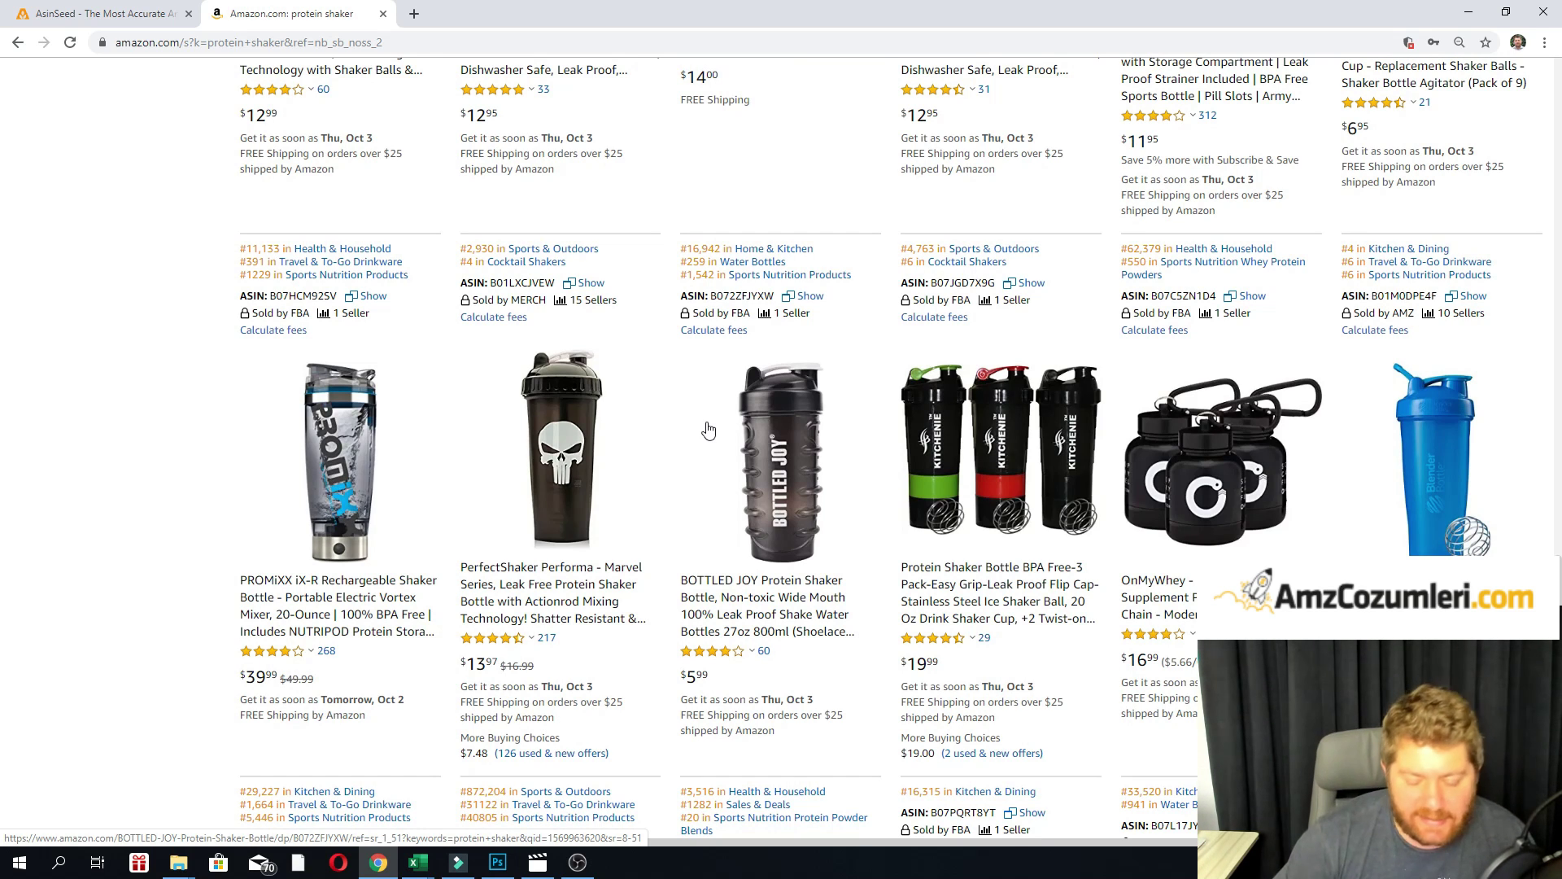
scroll(777, 415, down, 6)
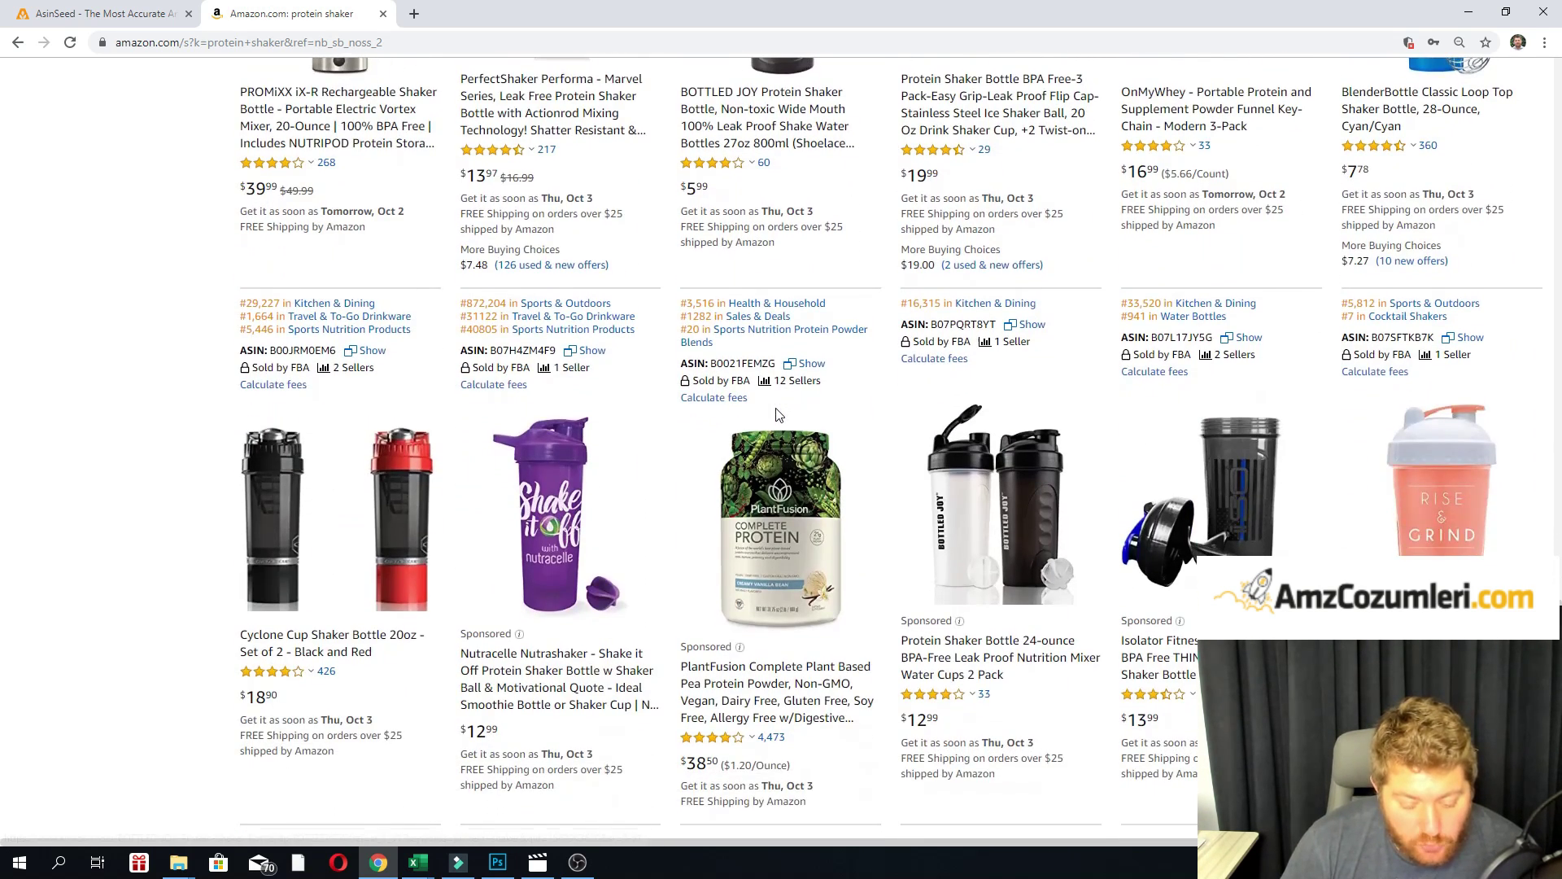
scroll(777, 415, down, 8)
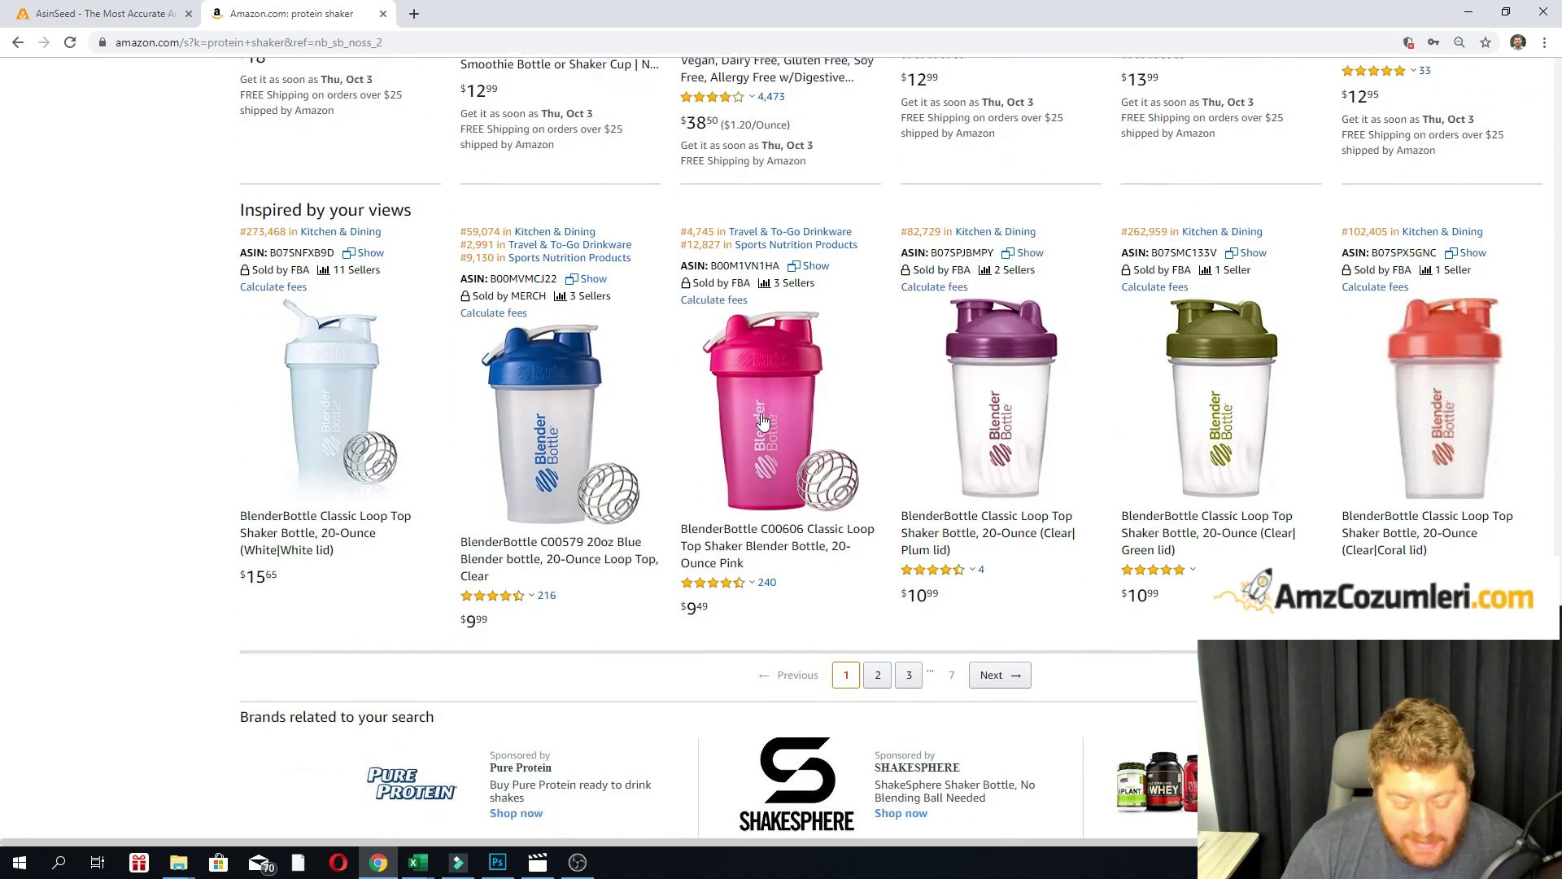
scroll(762, 420, up, 2)
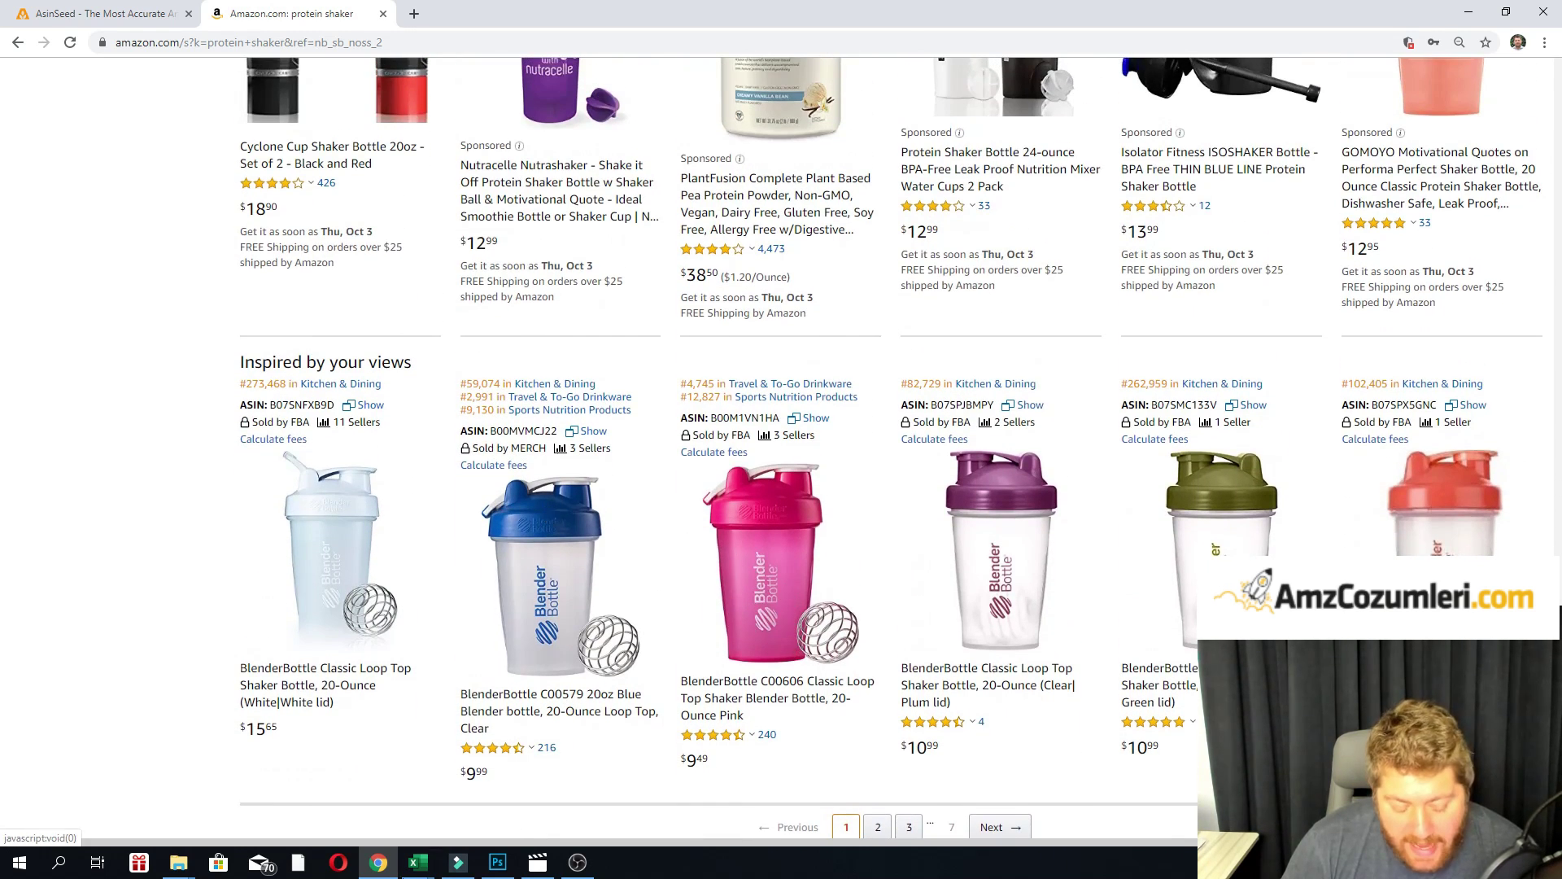
mouse_move(495, 744)
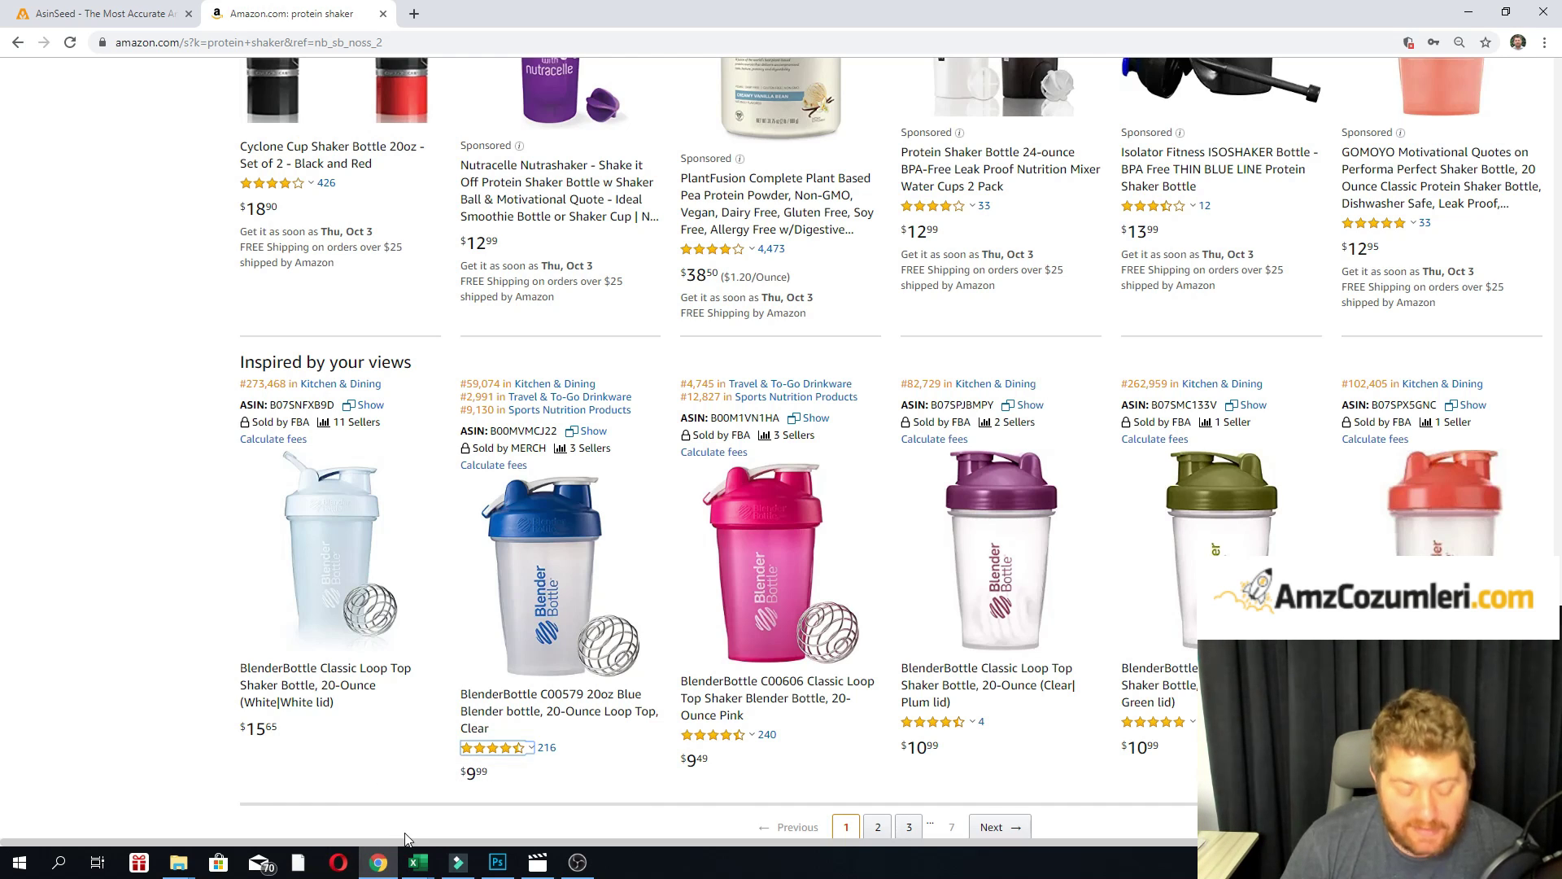
Switch to Excel and enter a relevance of 0,9 for the Protein Shaker keyword in cell C3.
mouse_move(417, 861)
click(561, 778)
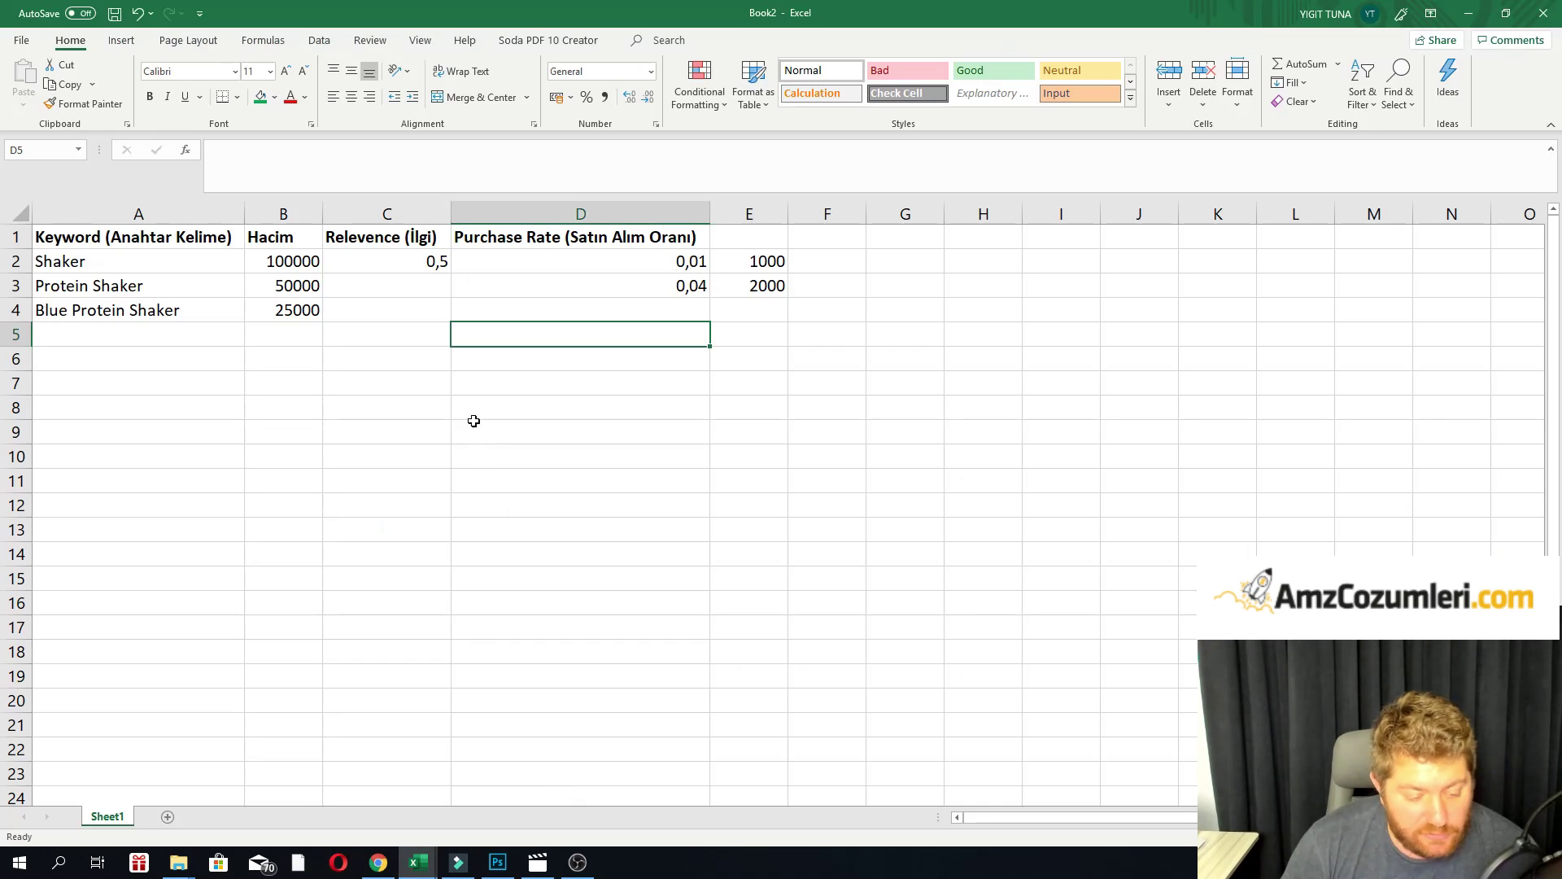
click(419, 303)
click(418, 280)
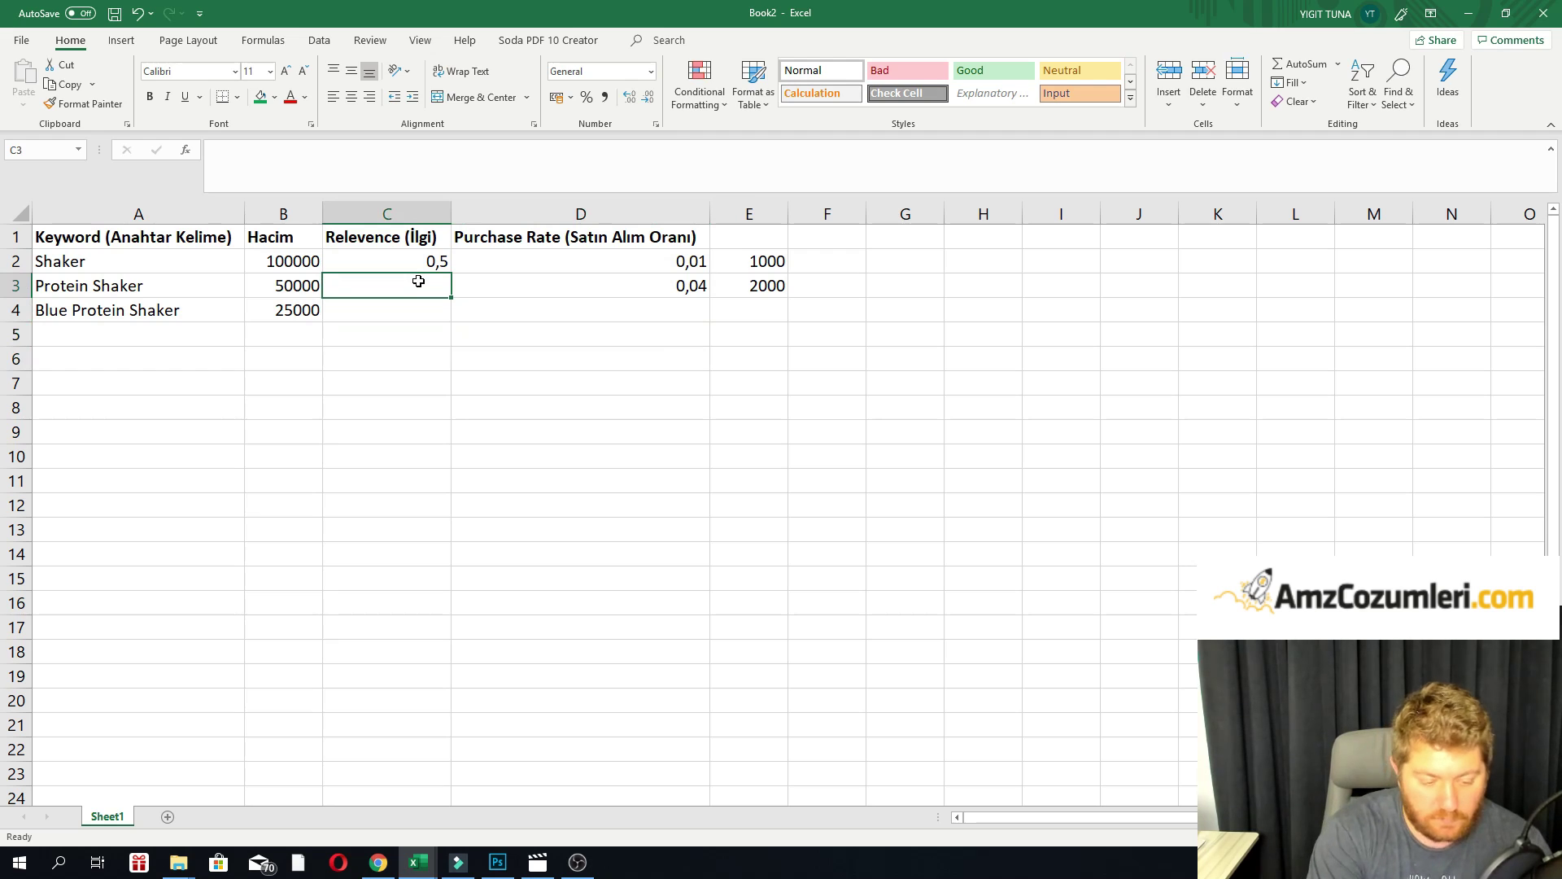
text(0,0)
key(BackSpace)
text(9)
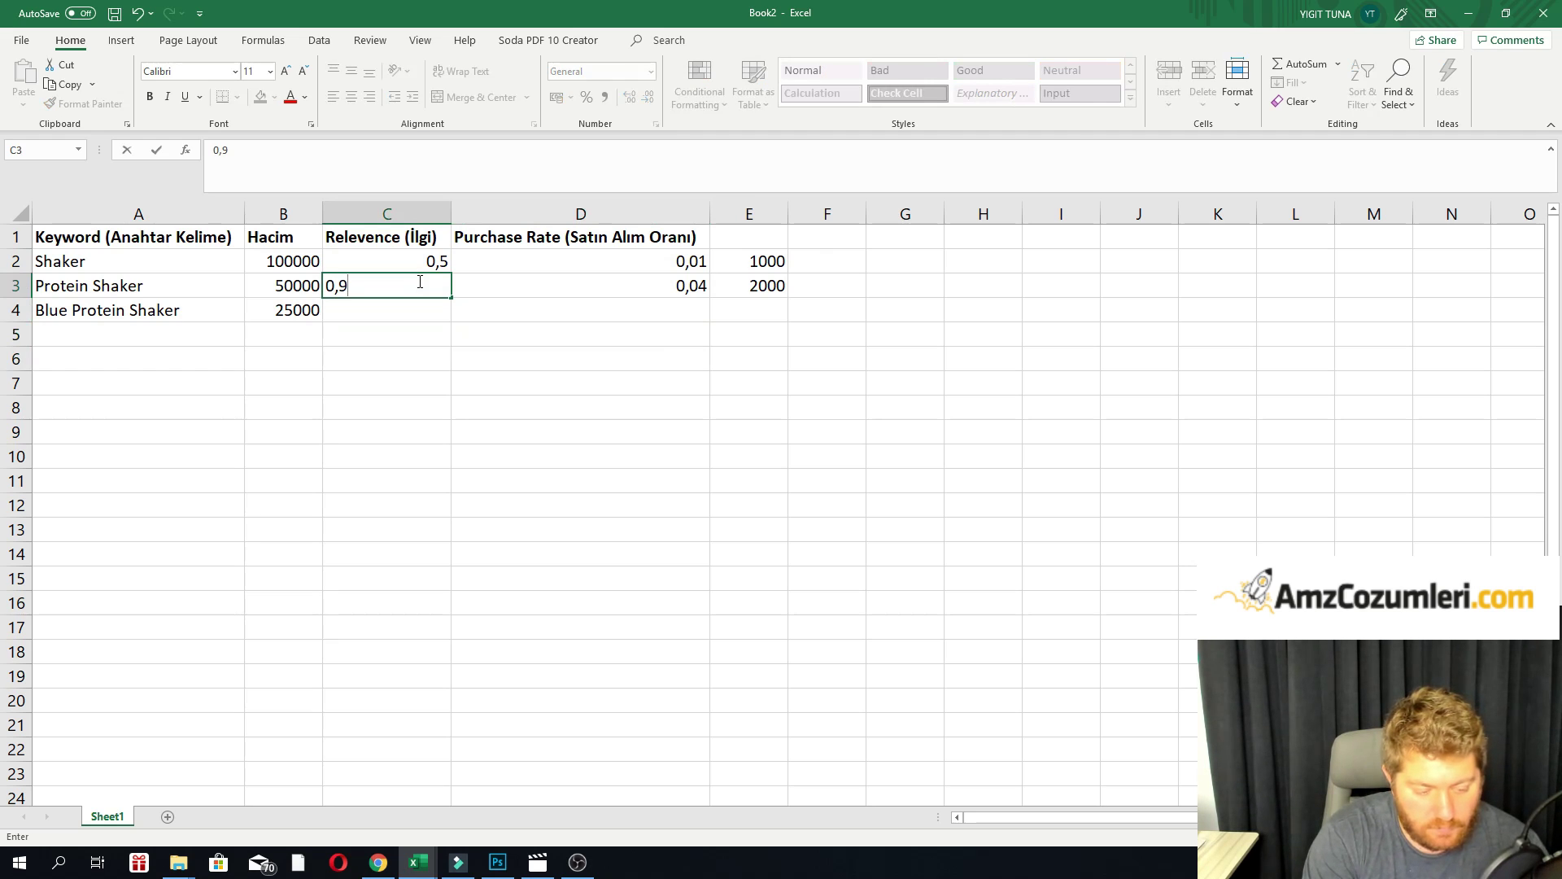
key(Return)
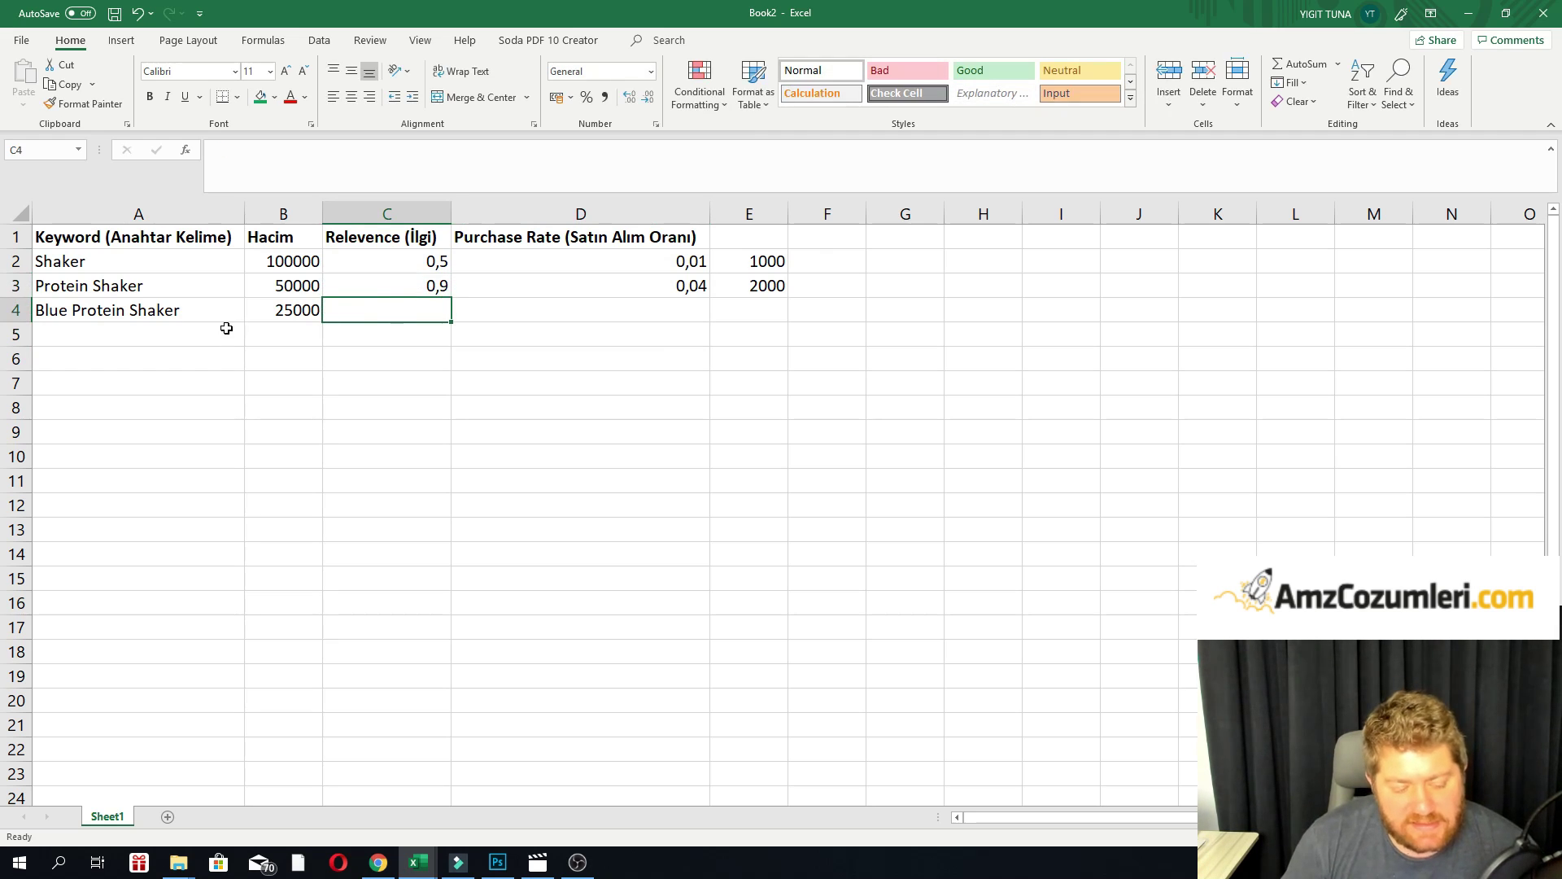
click(169, 293)
click(156, 310)
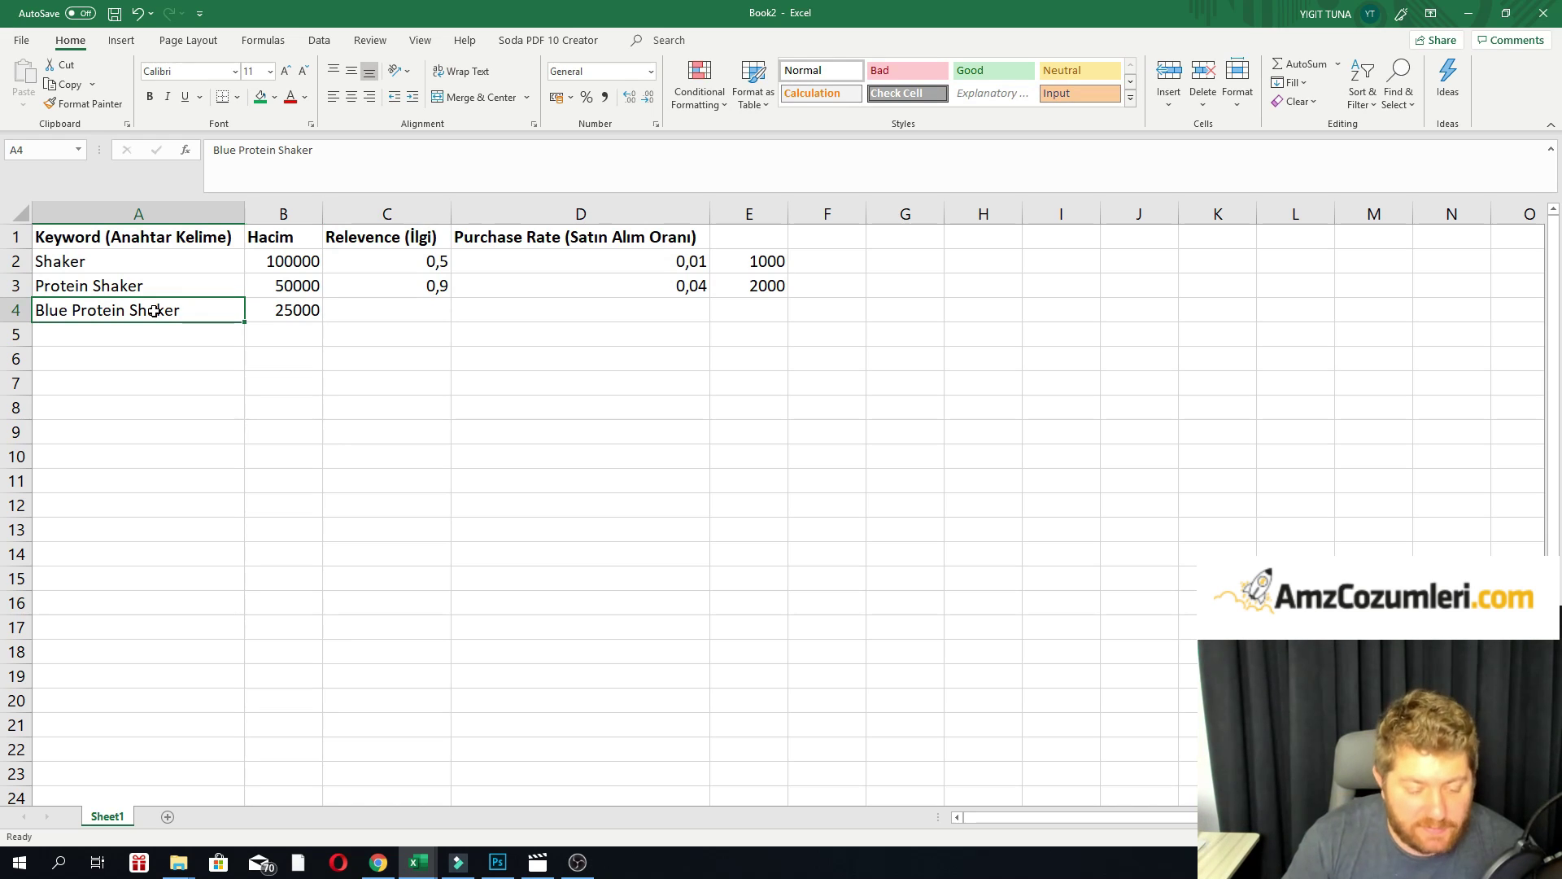
click(537, 359)
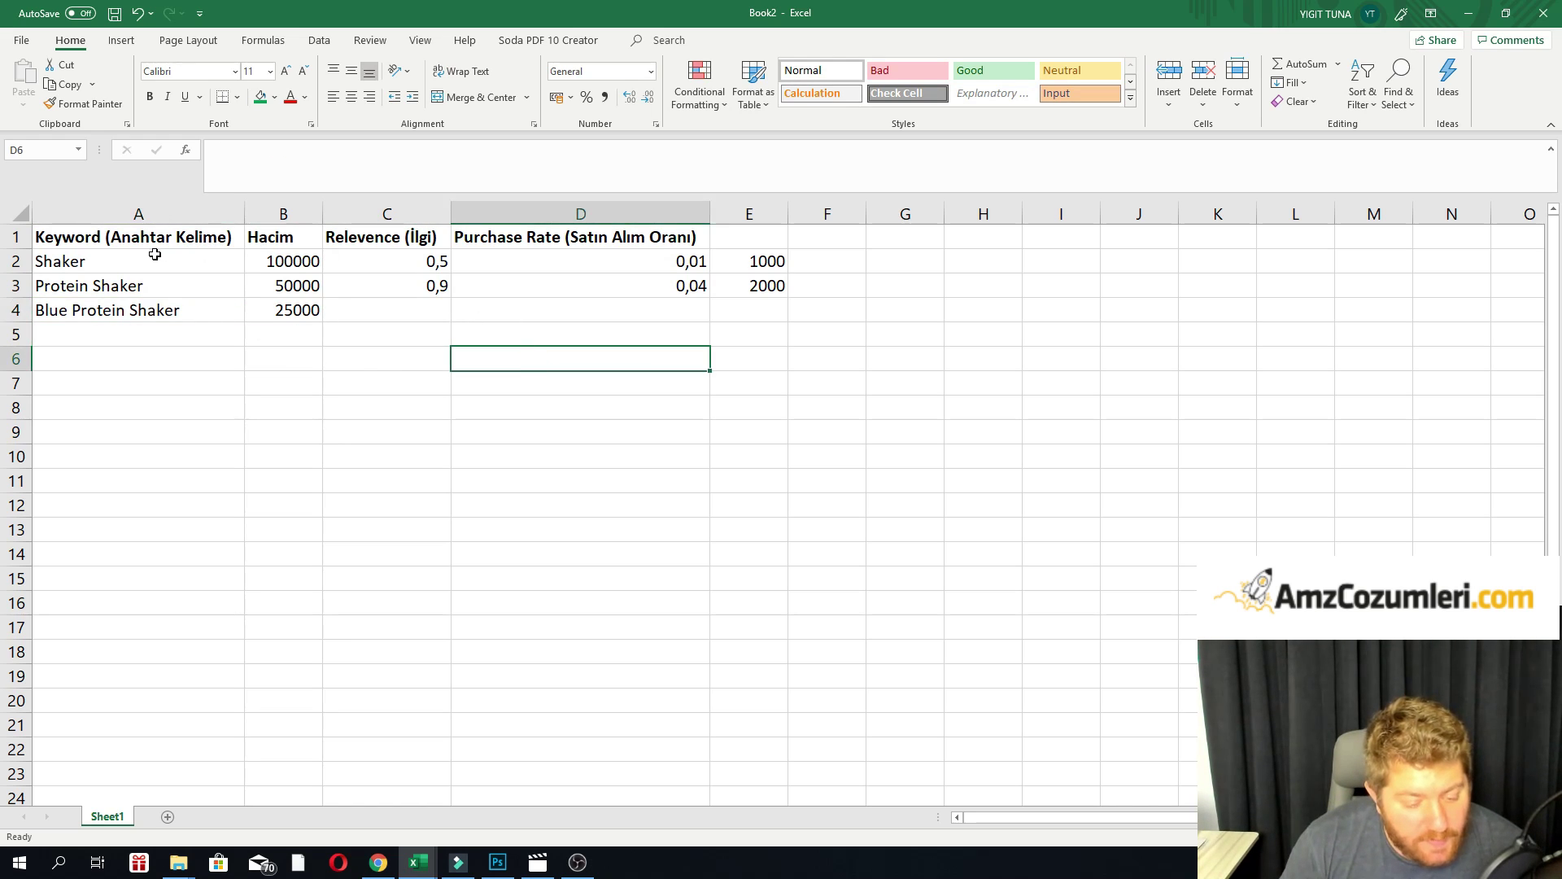
click(435, 258)
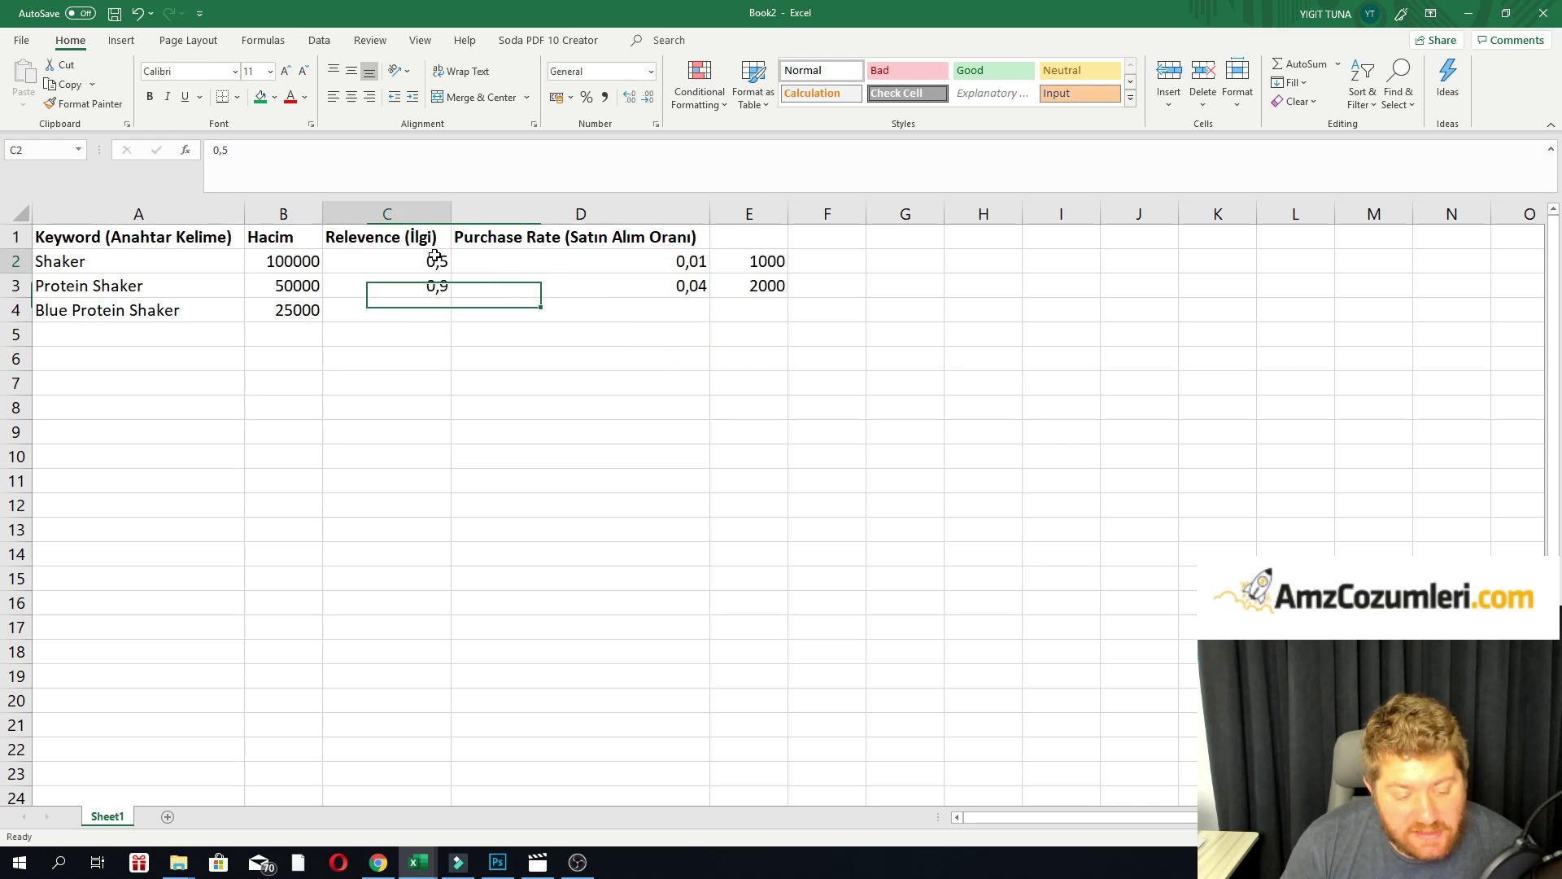
Extend Shaker's formula in E2 to =B2*D2*C2 so that it also multiplies by the relevance.
click(732, 259)
click(422, 169)
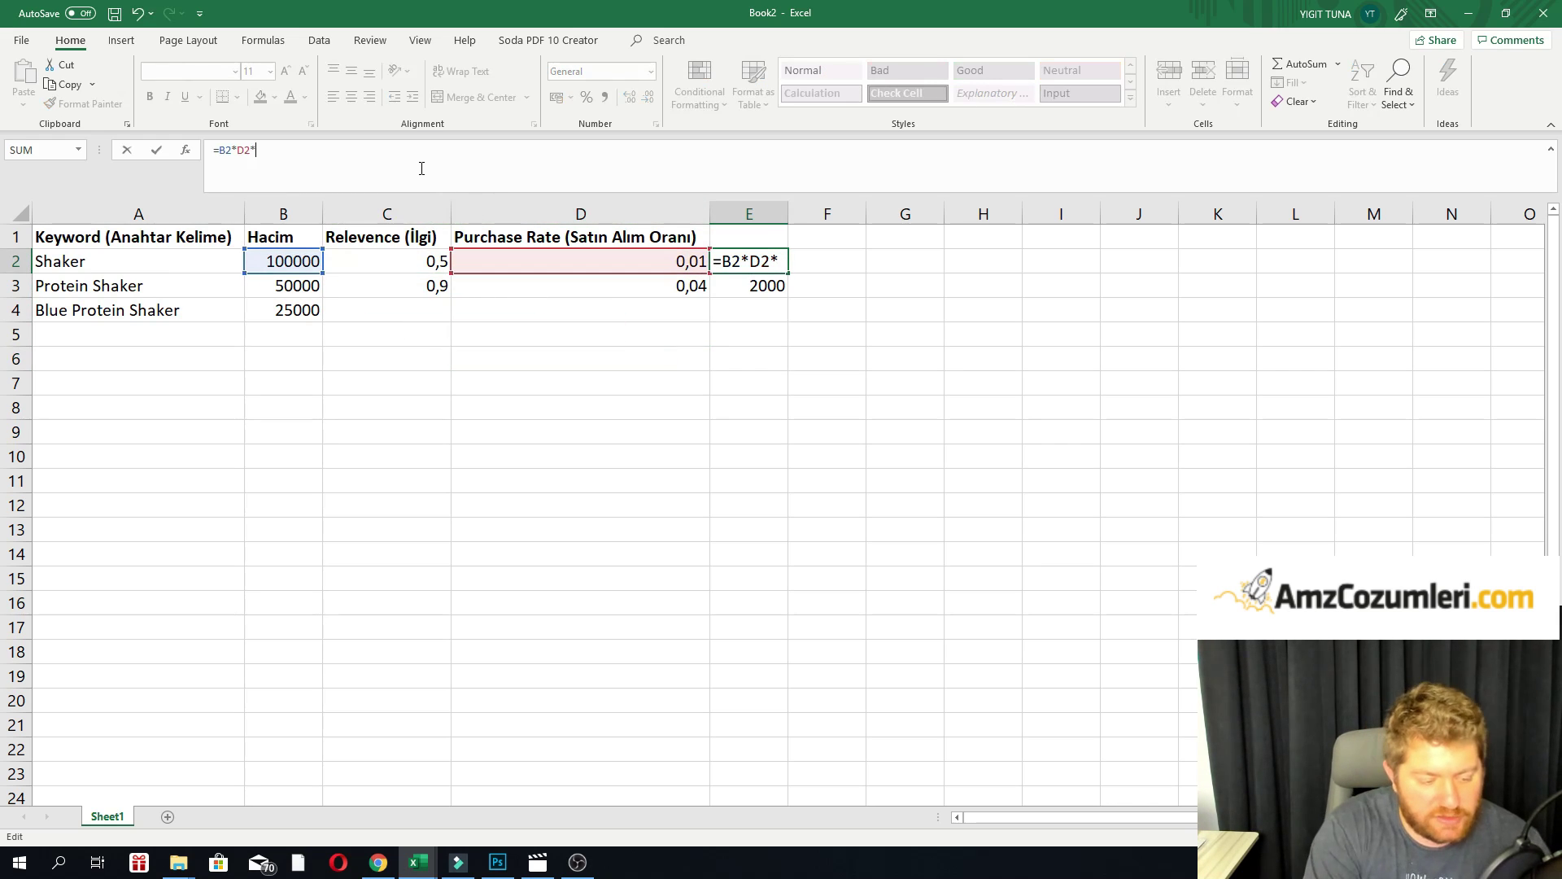
click(409, 254)
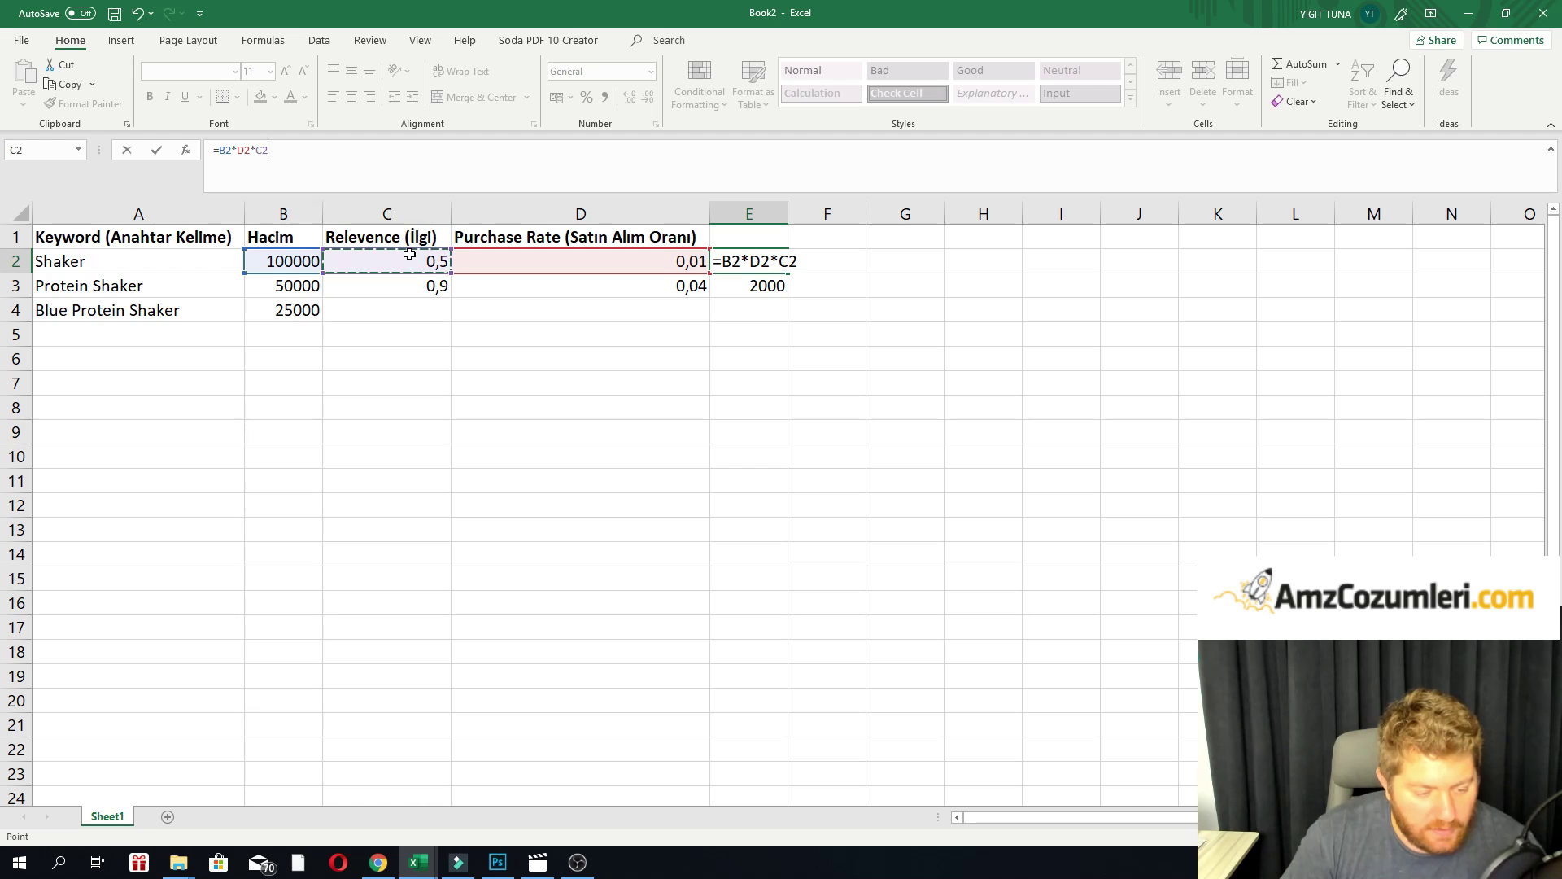
key(Return)
Copy the extended formula from E2 into E3 for the Protein Shaker row.
key(Up)
key(ctrl+c)
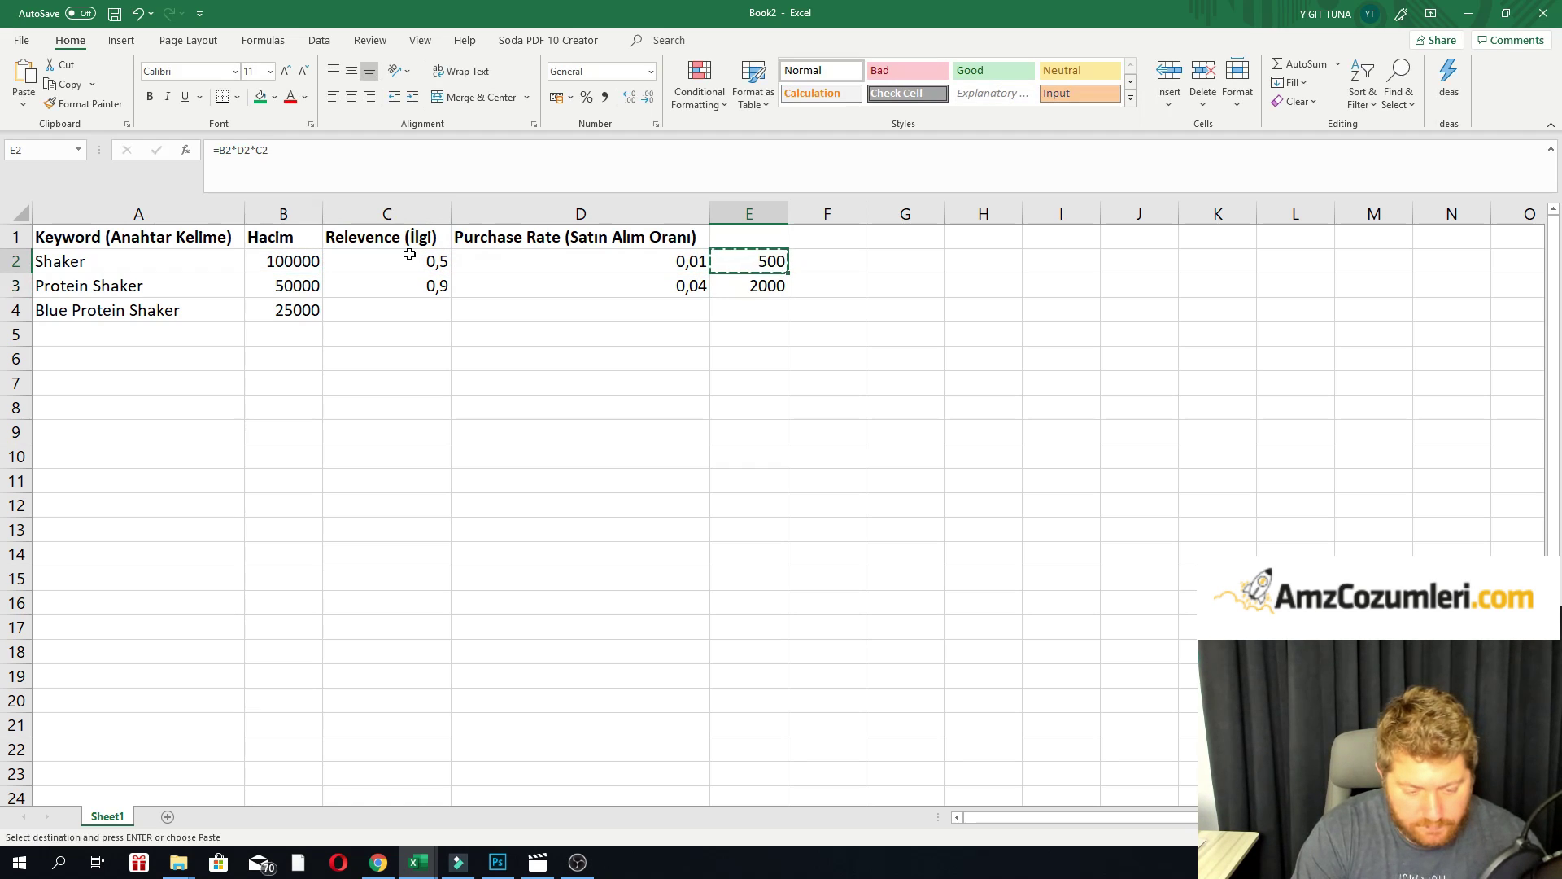
key(Down)
key(ctrl+v)
key(Escape)
key(Down)
key(Up)
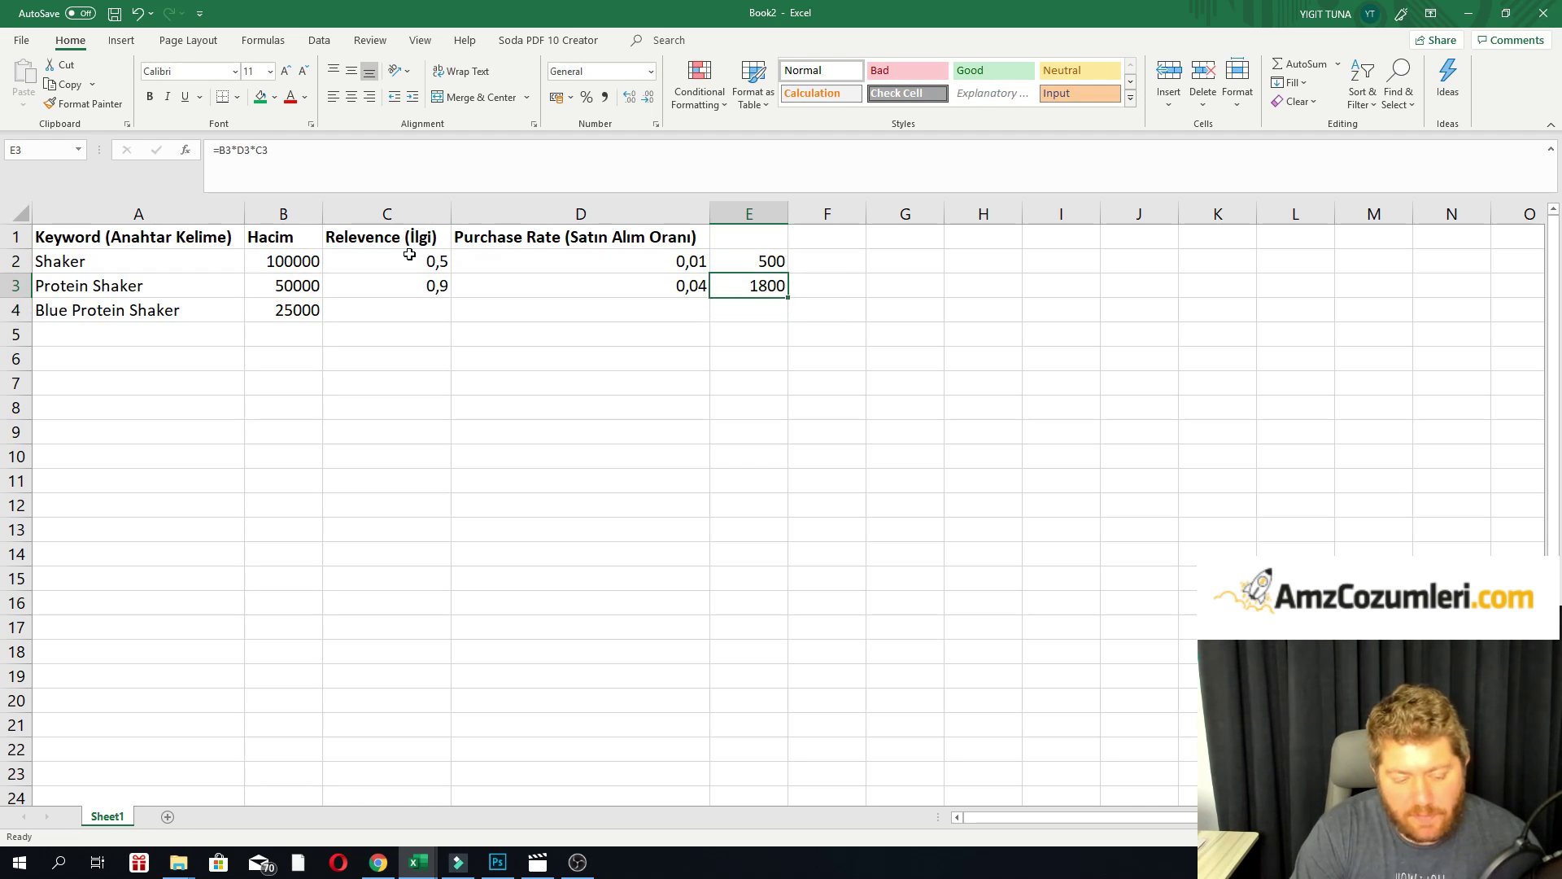
Highlight the Protein Shaker result in cell E3 with a green fill.
click(261, 97)
click(827, 382)
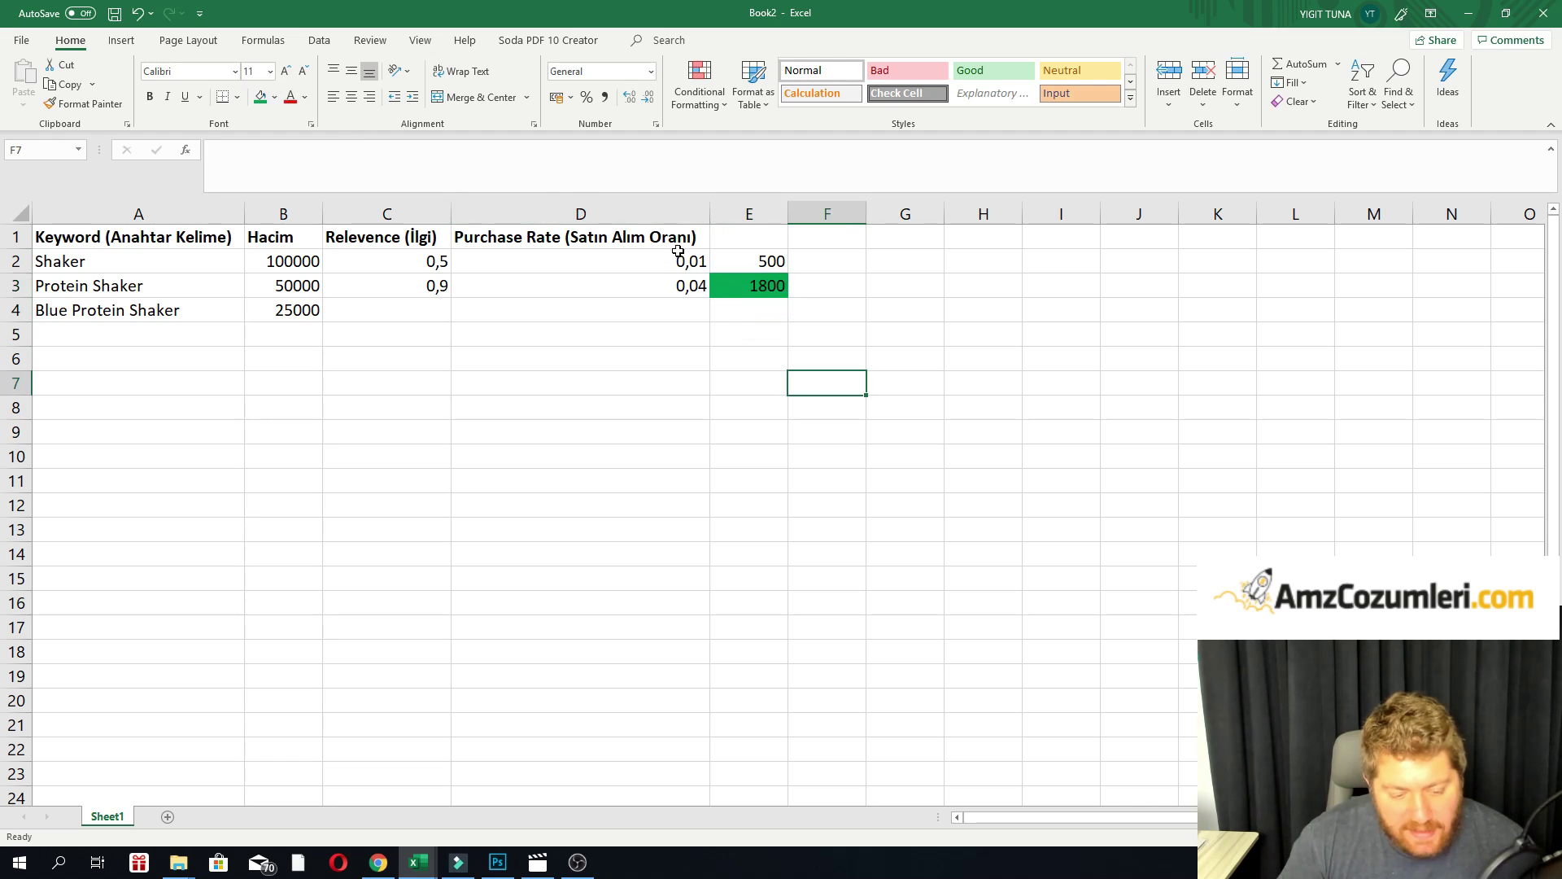
click(744, 235)
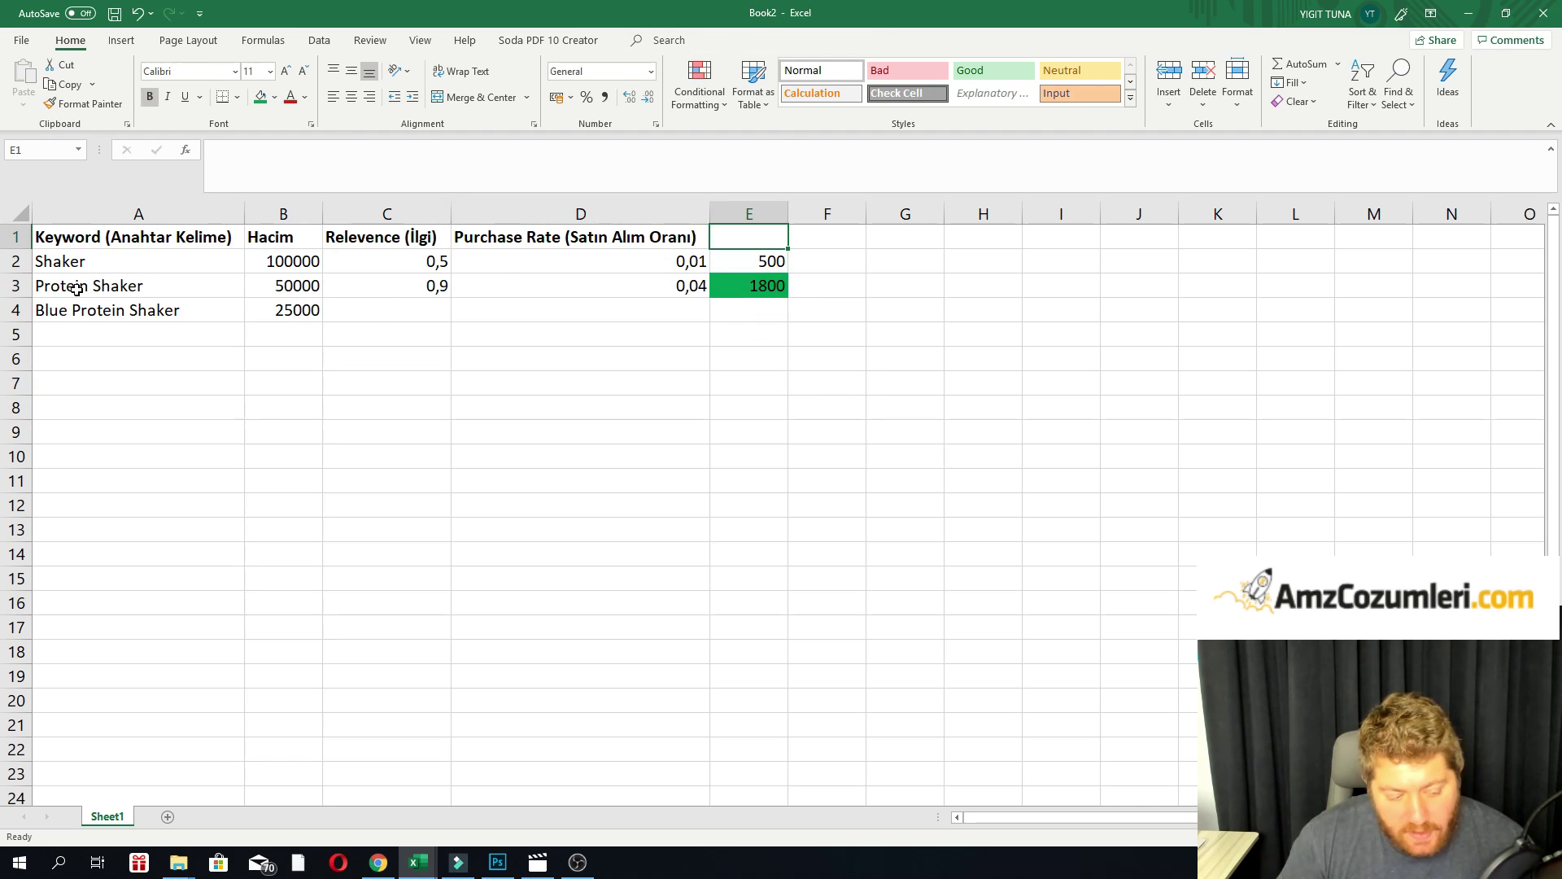
drag(76, 289, 765, 292)
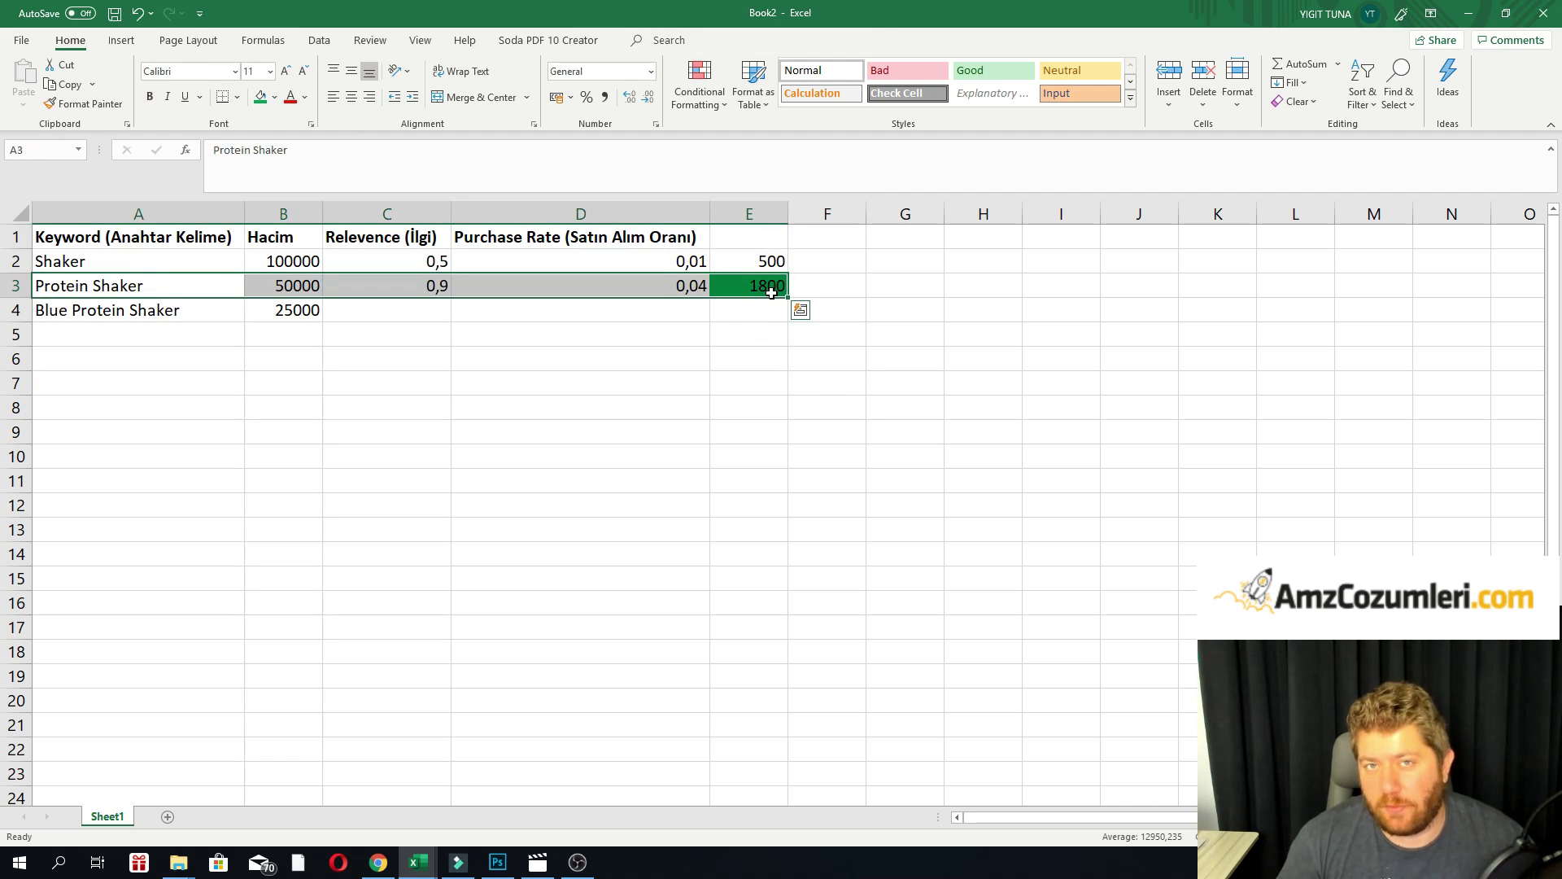
click(716, 366)
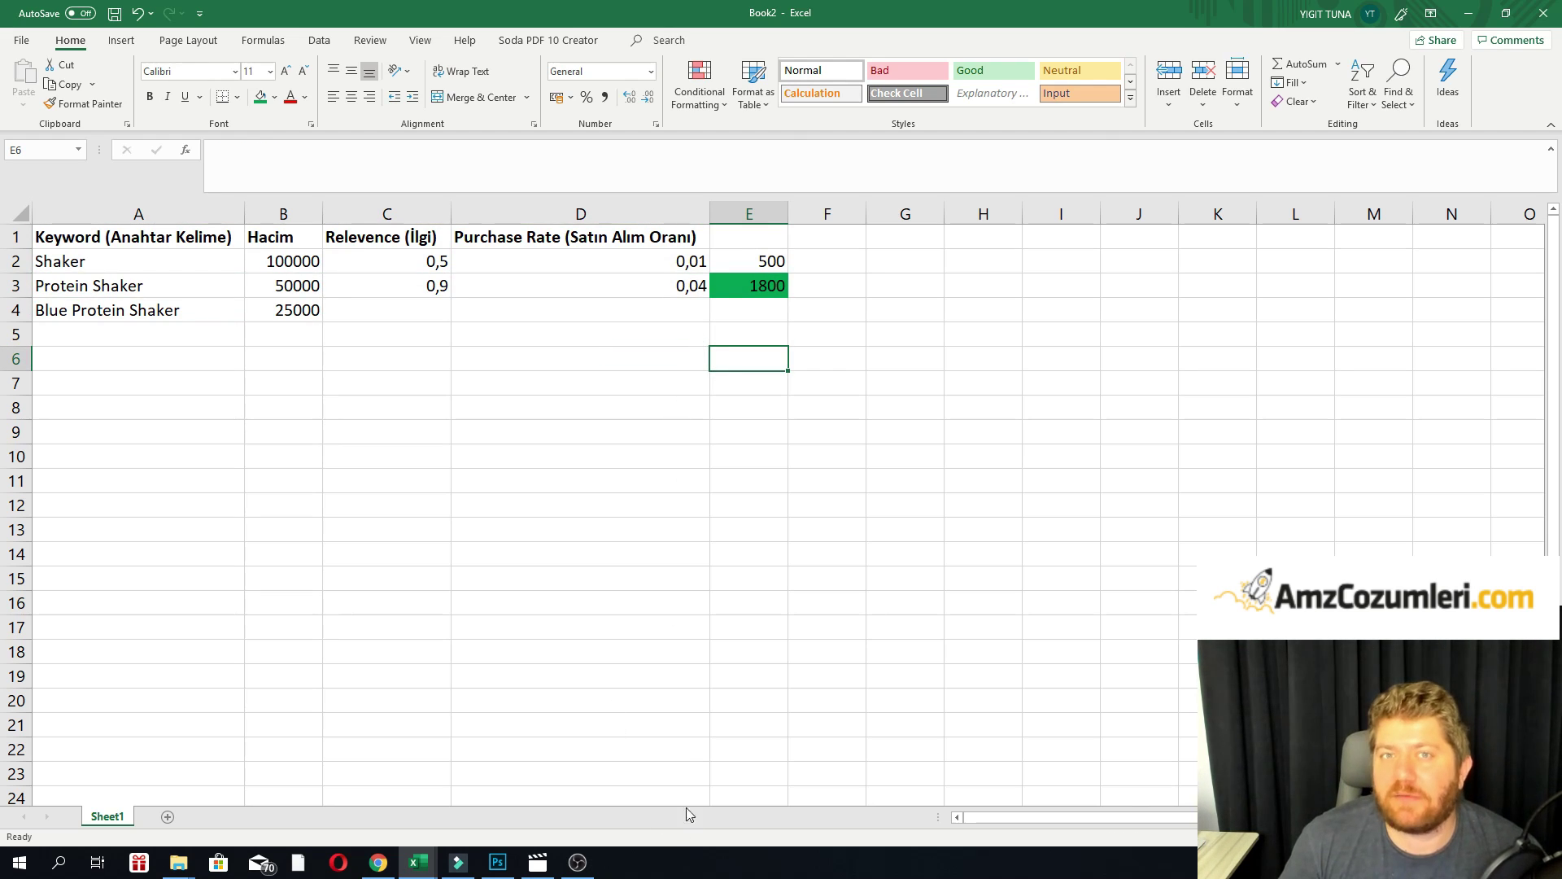
click(561, 433)
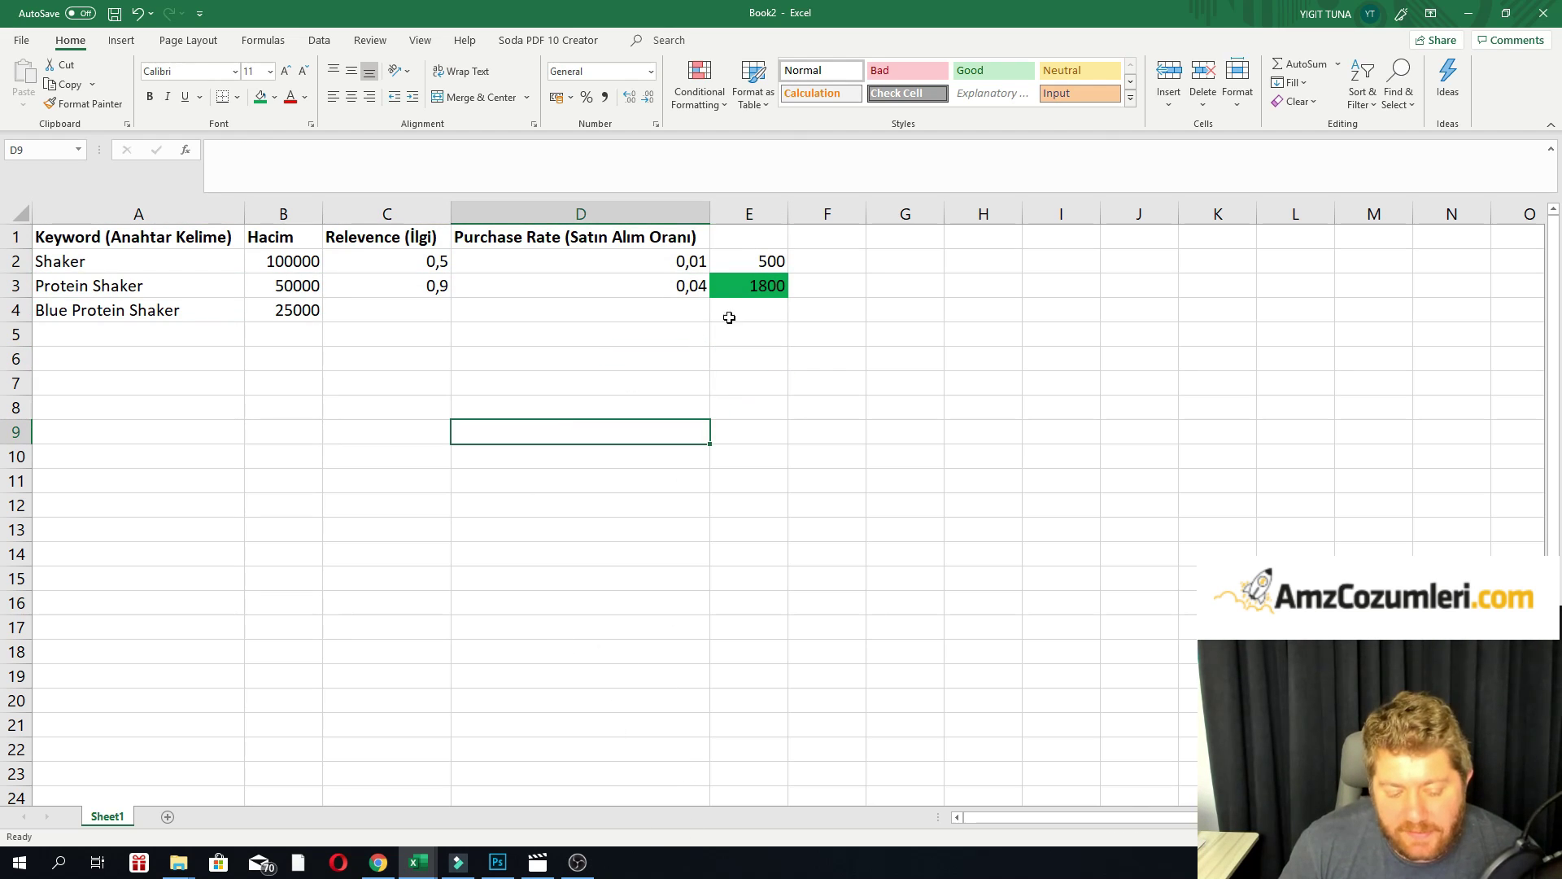
click(600, 237)
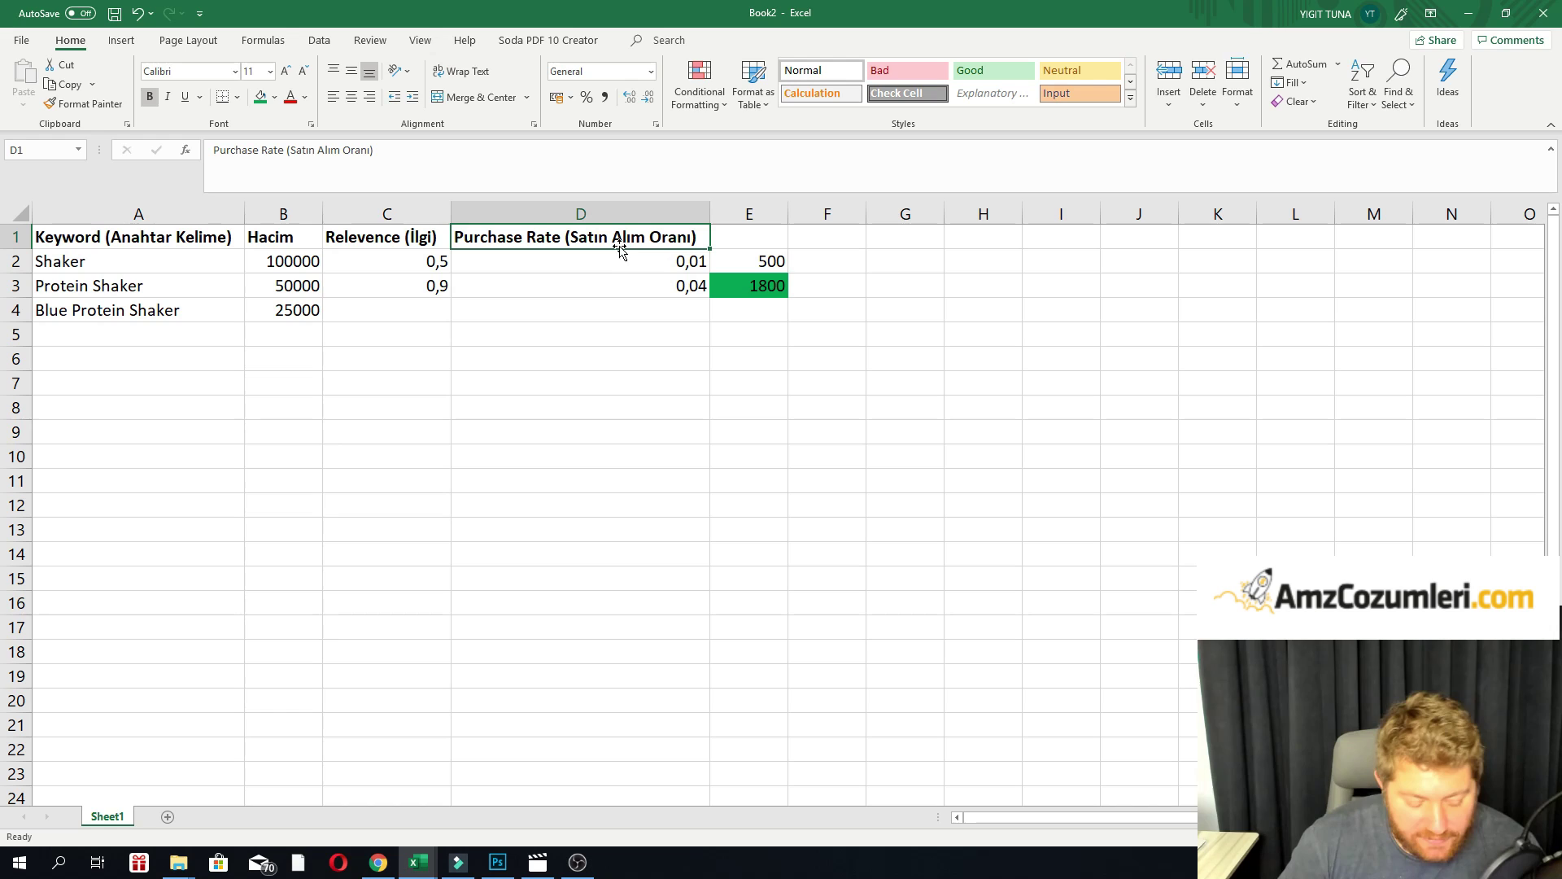
Switch to AsinSeed in Chrome and run a reverse search for the ASIN B01LZ2UP91.
click(377, 844)
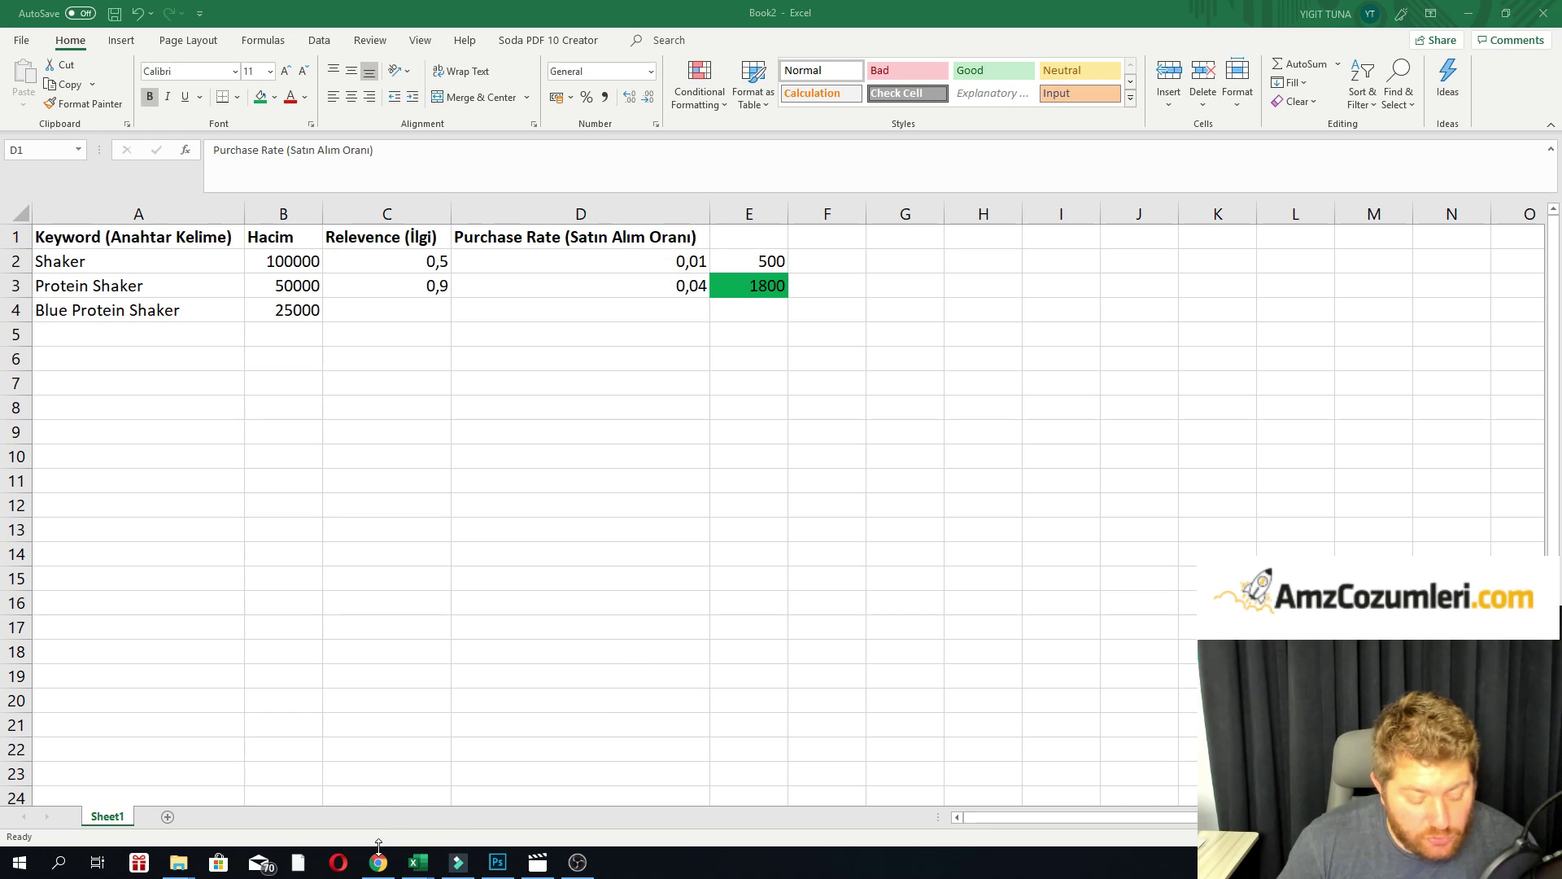
click(378, 862)
click(72, 11)
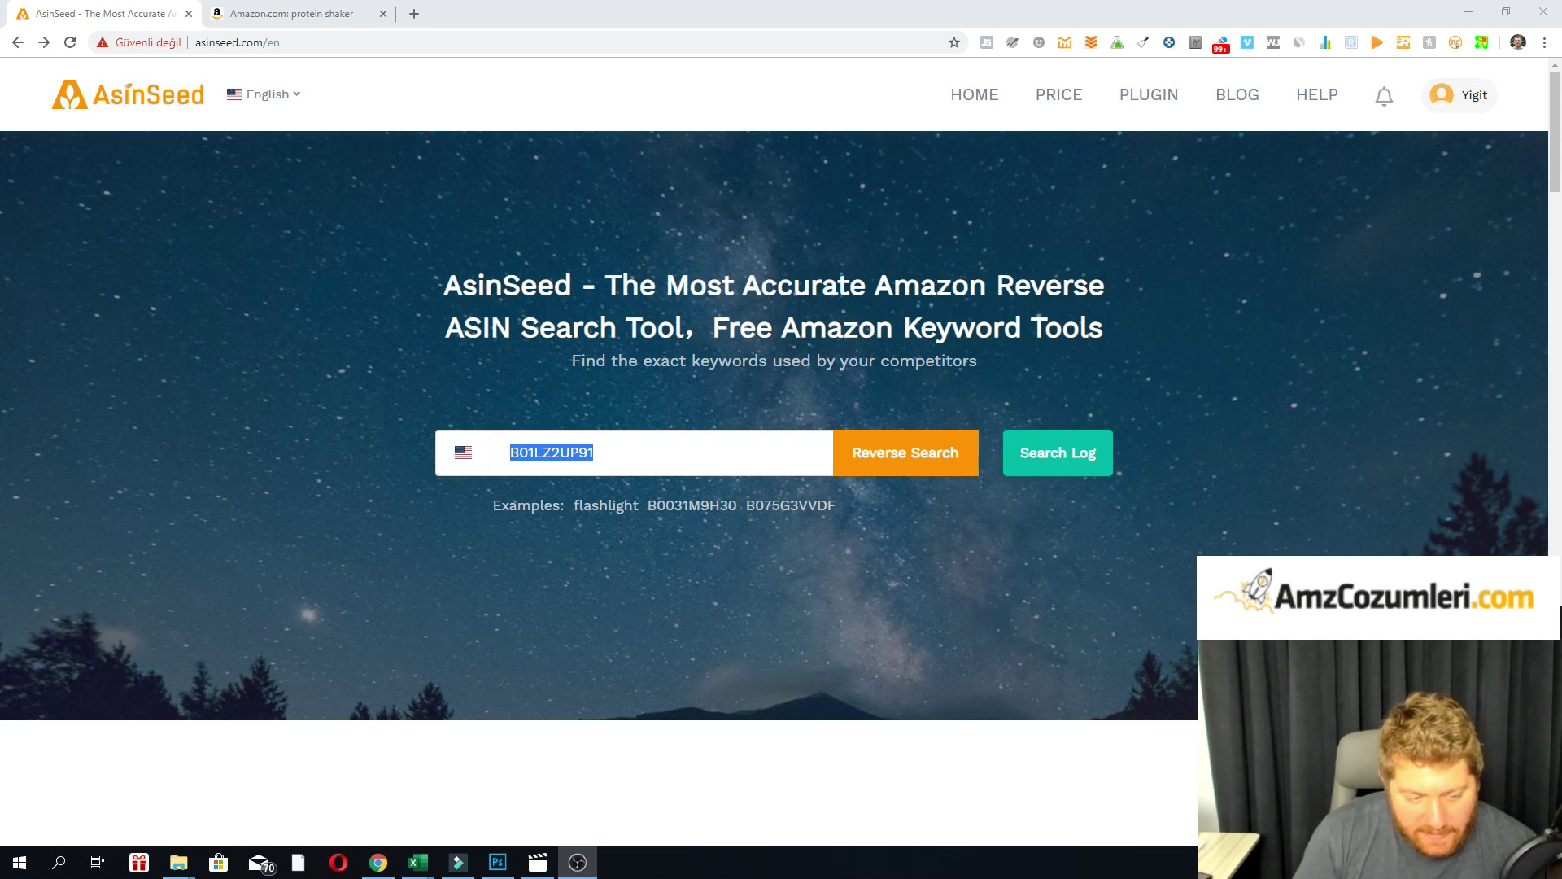
double_click(565, 454)
click(591, 447)
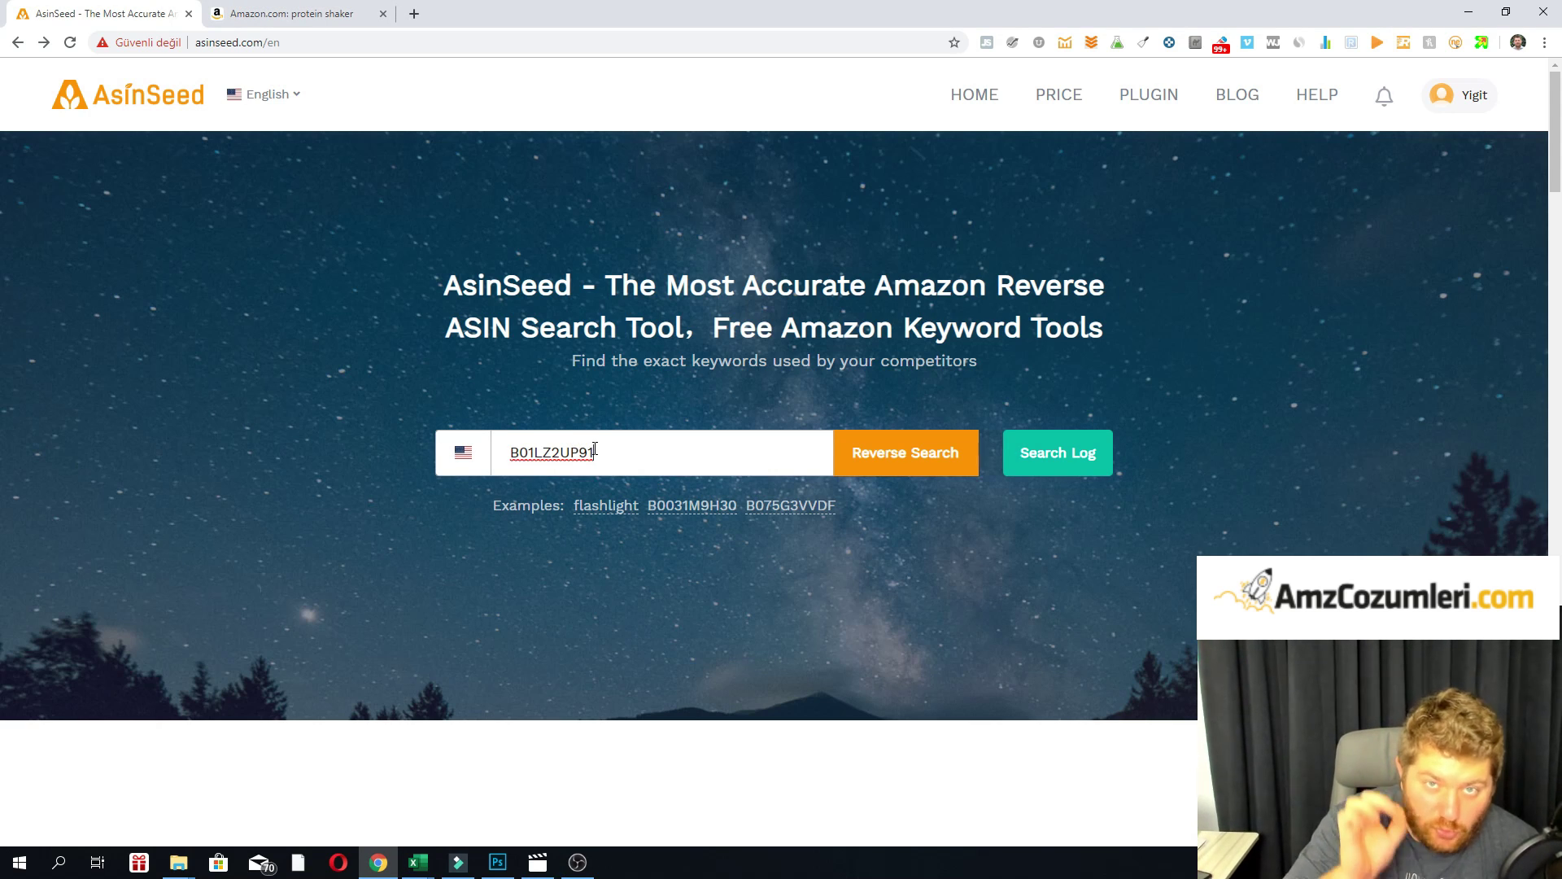
click(891, 463)
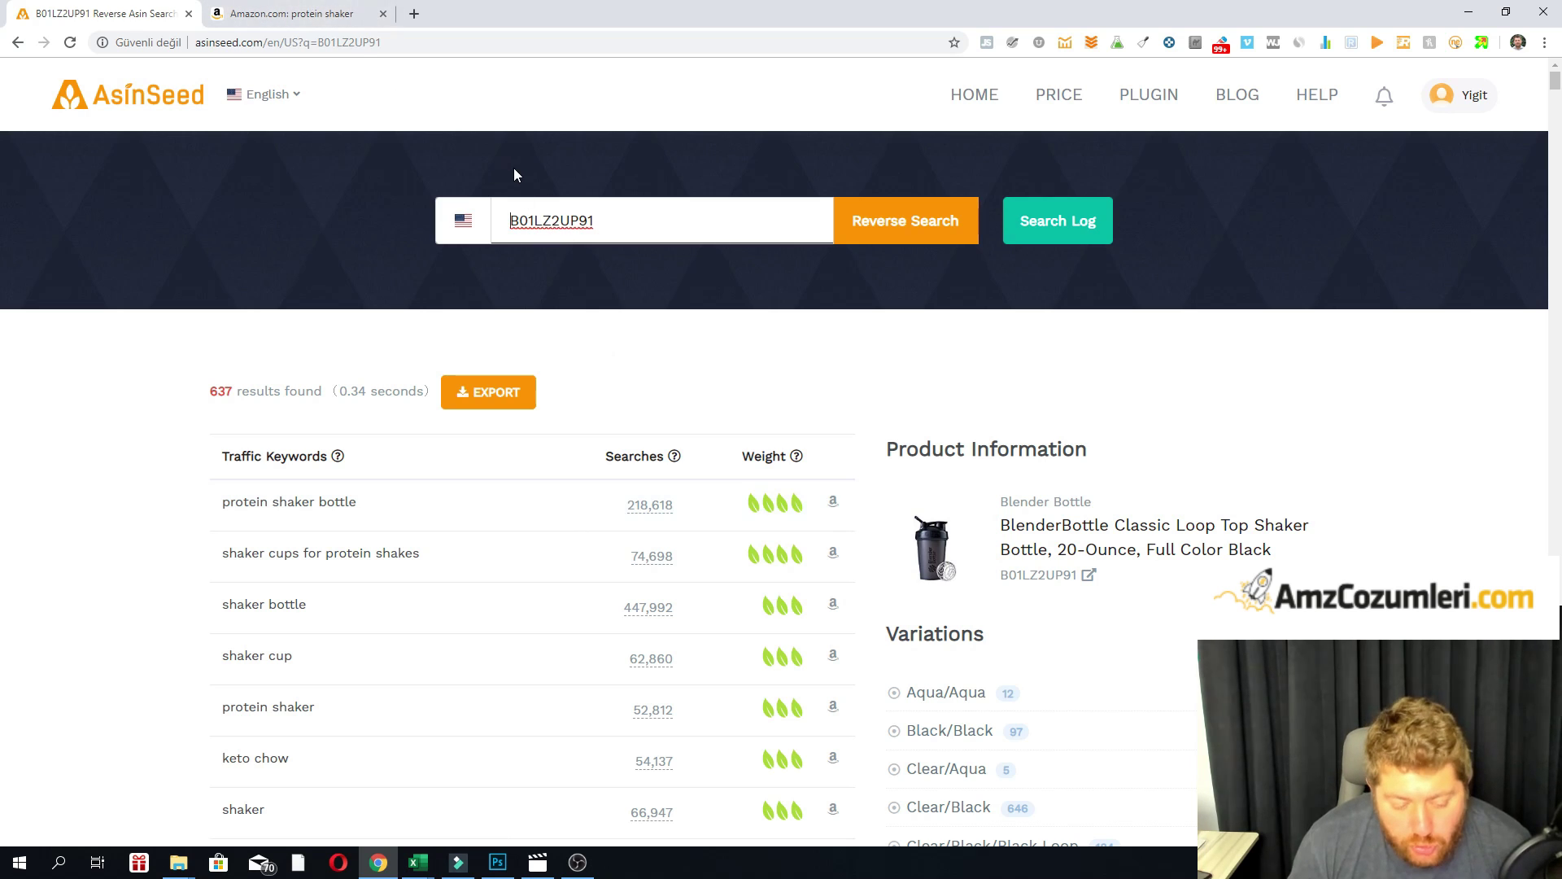
click(463, 213)
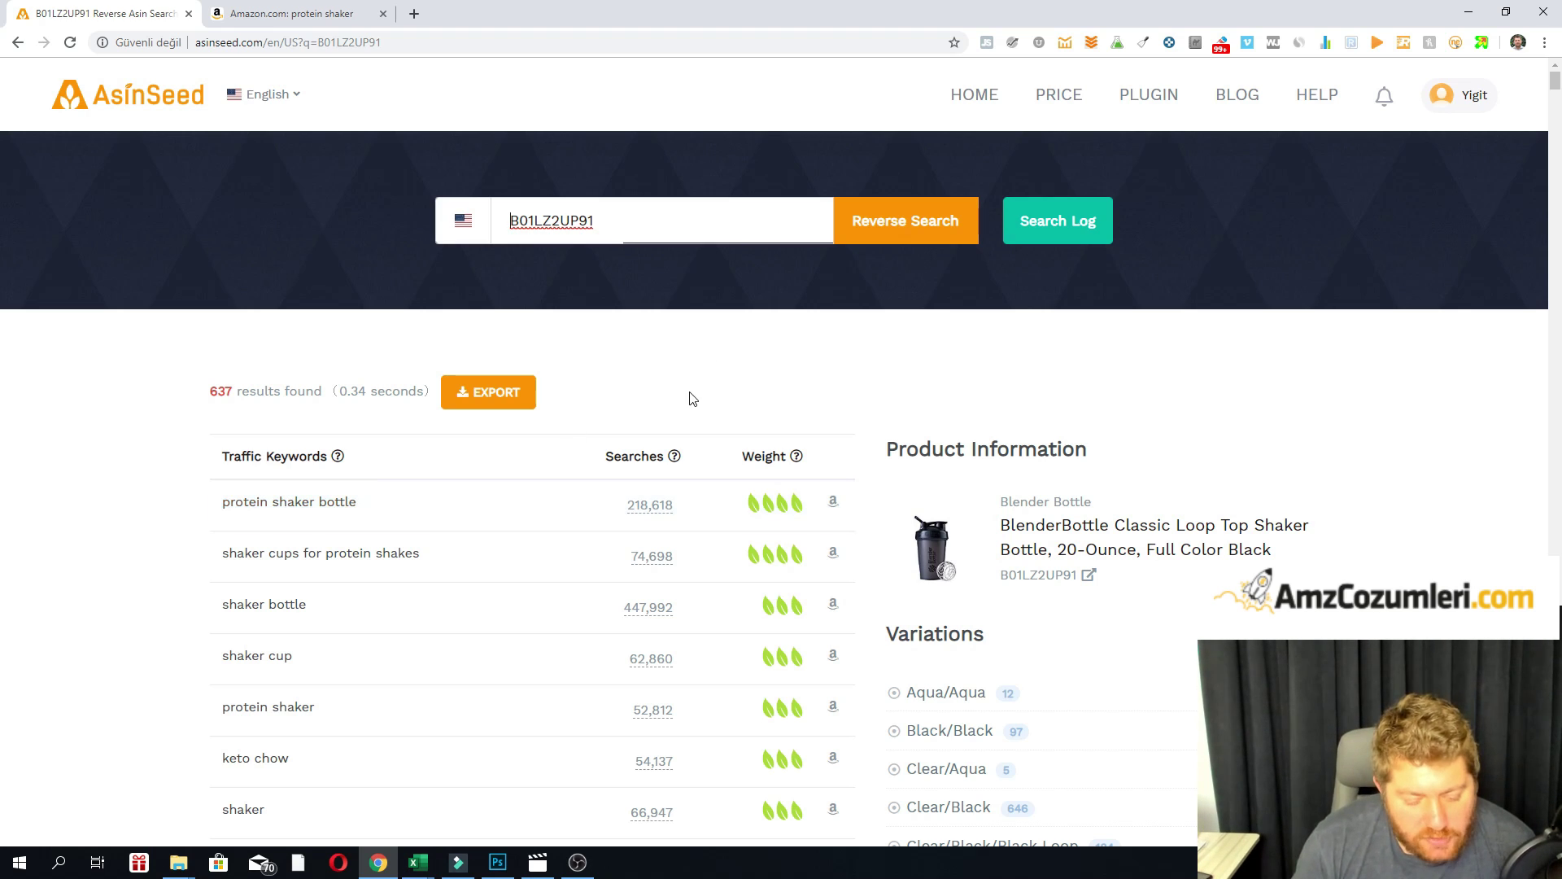
Examine the search volume and purchase rate trend of "protein shaker bottle" and close its chart.
click(640, 506)
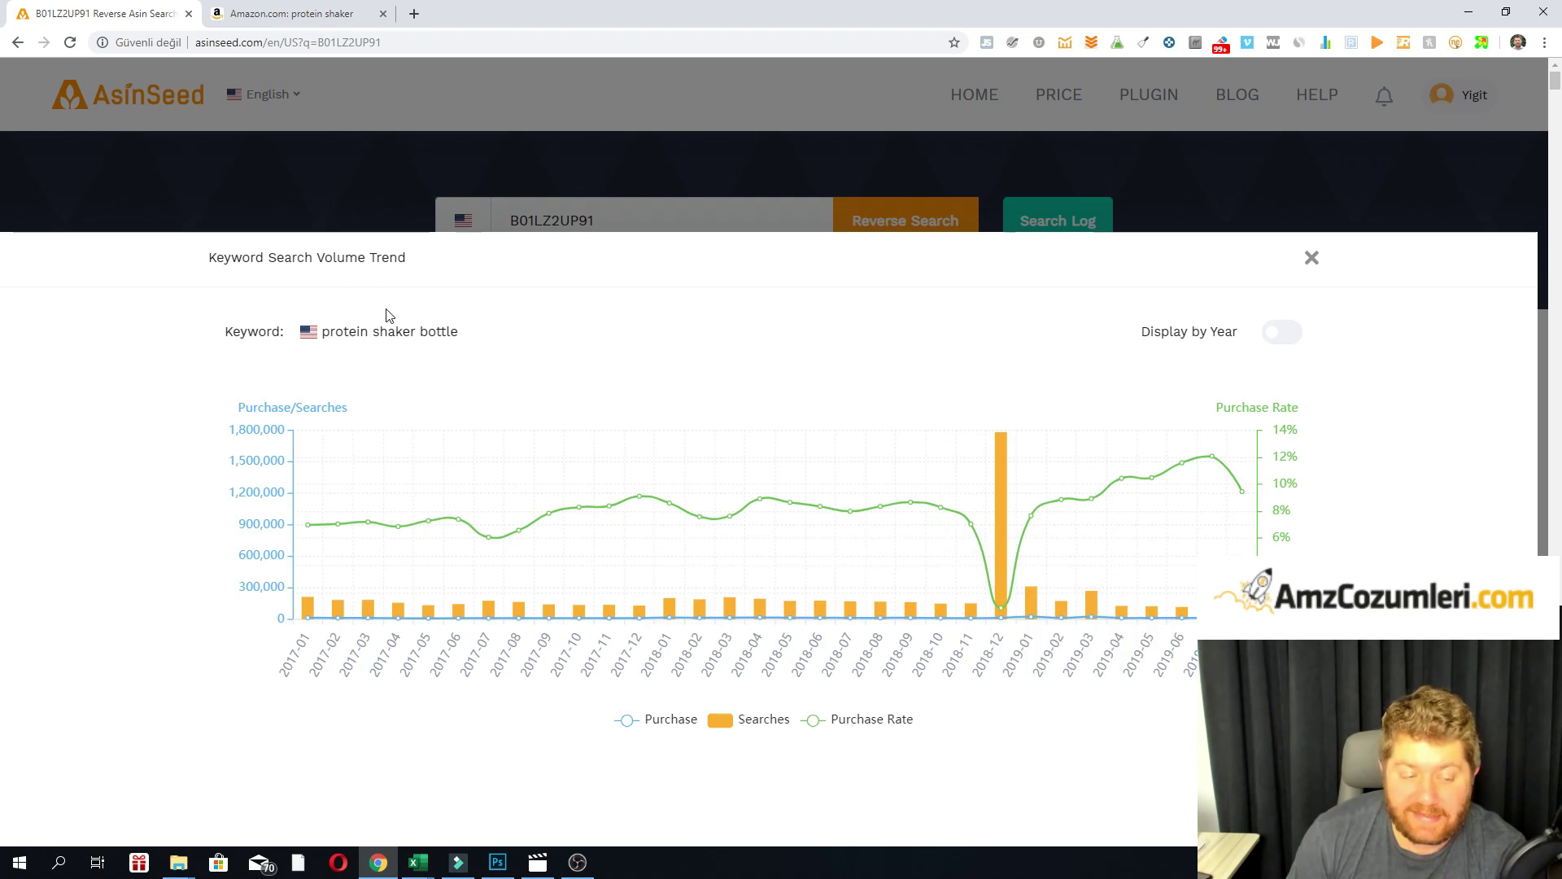
click(1312, 257)
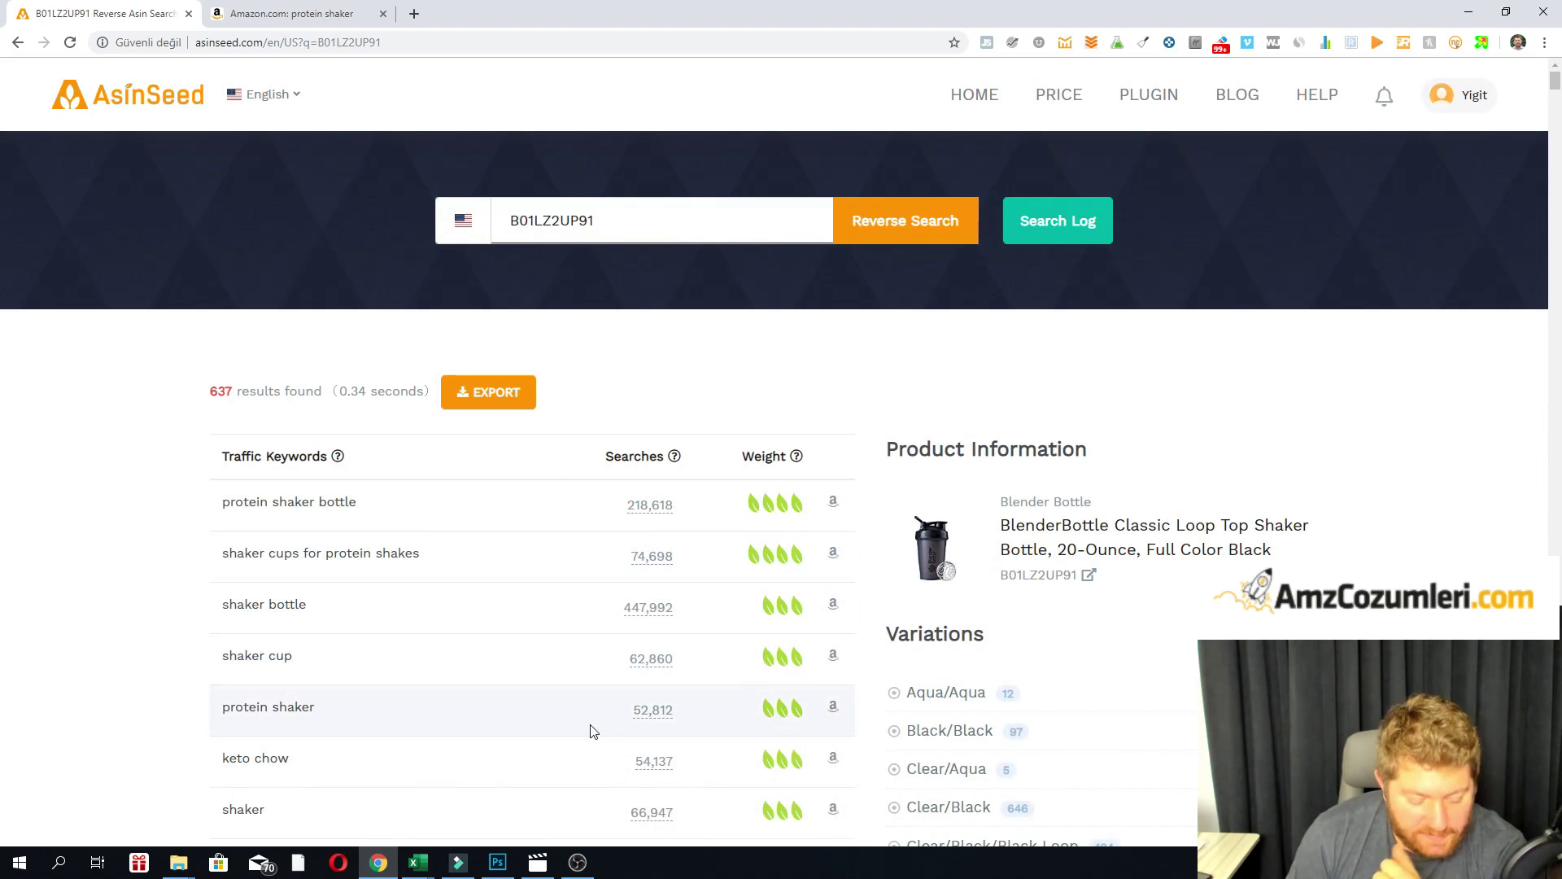
mouse_move(419, 862)
click(604, 770)
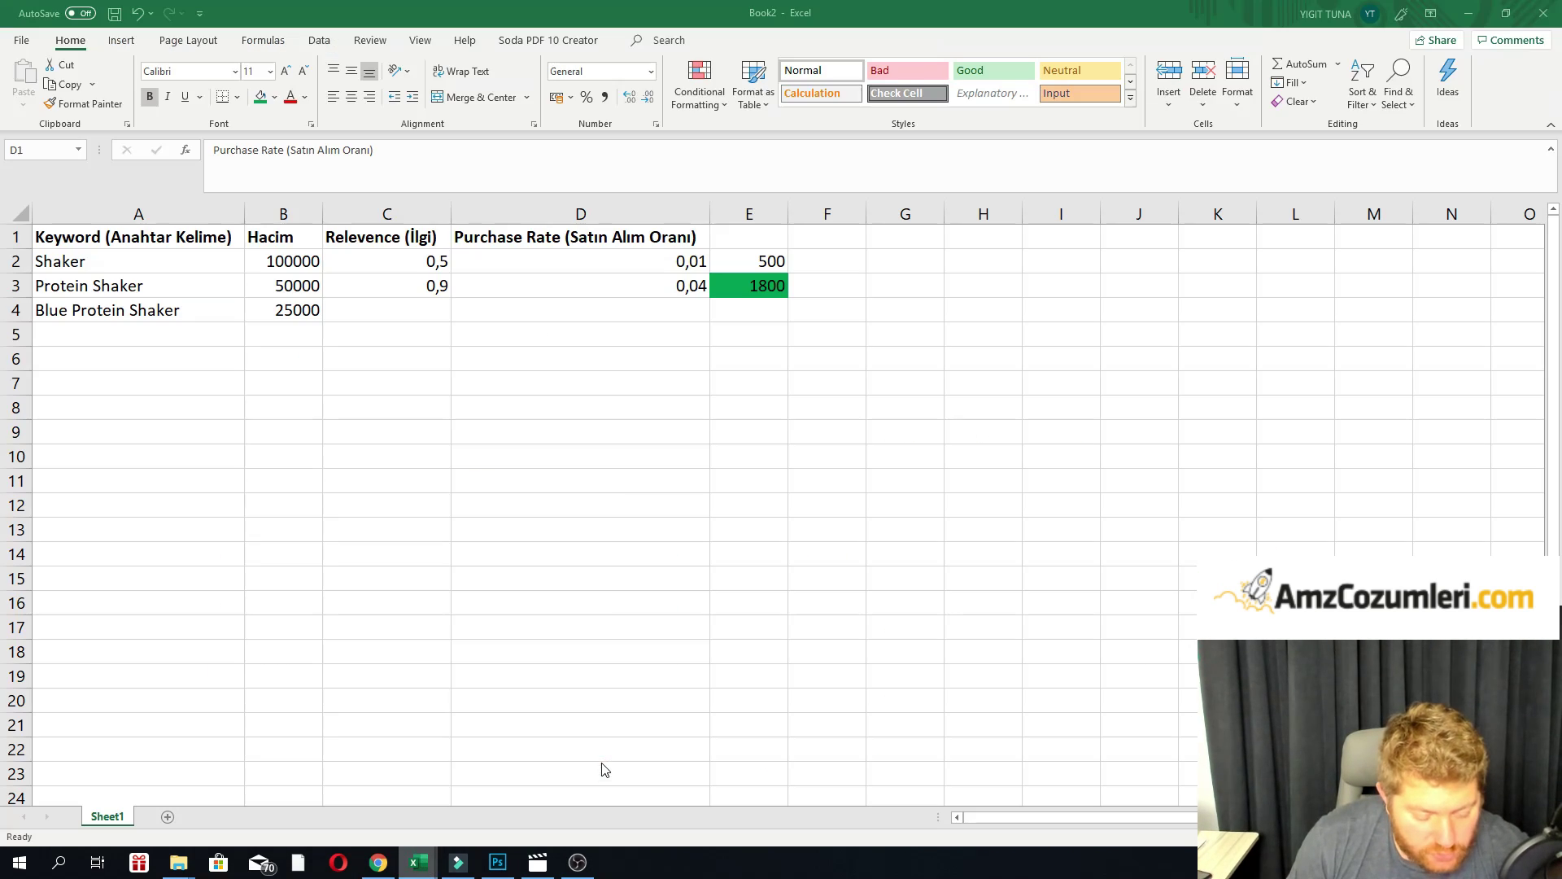
click(84, 266)
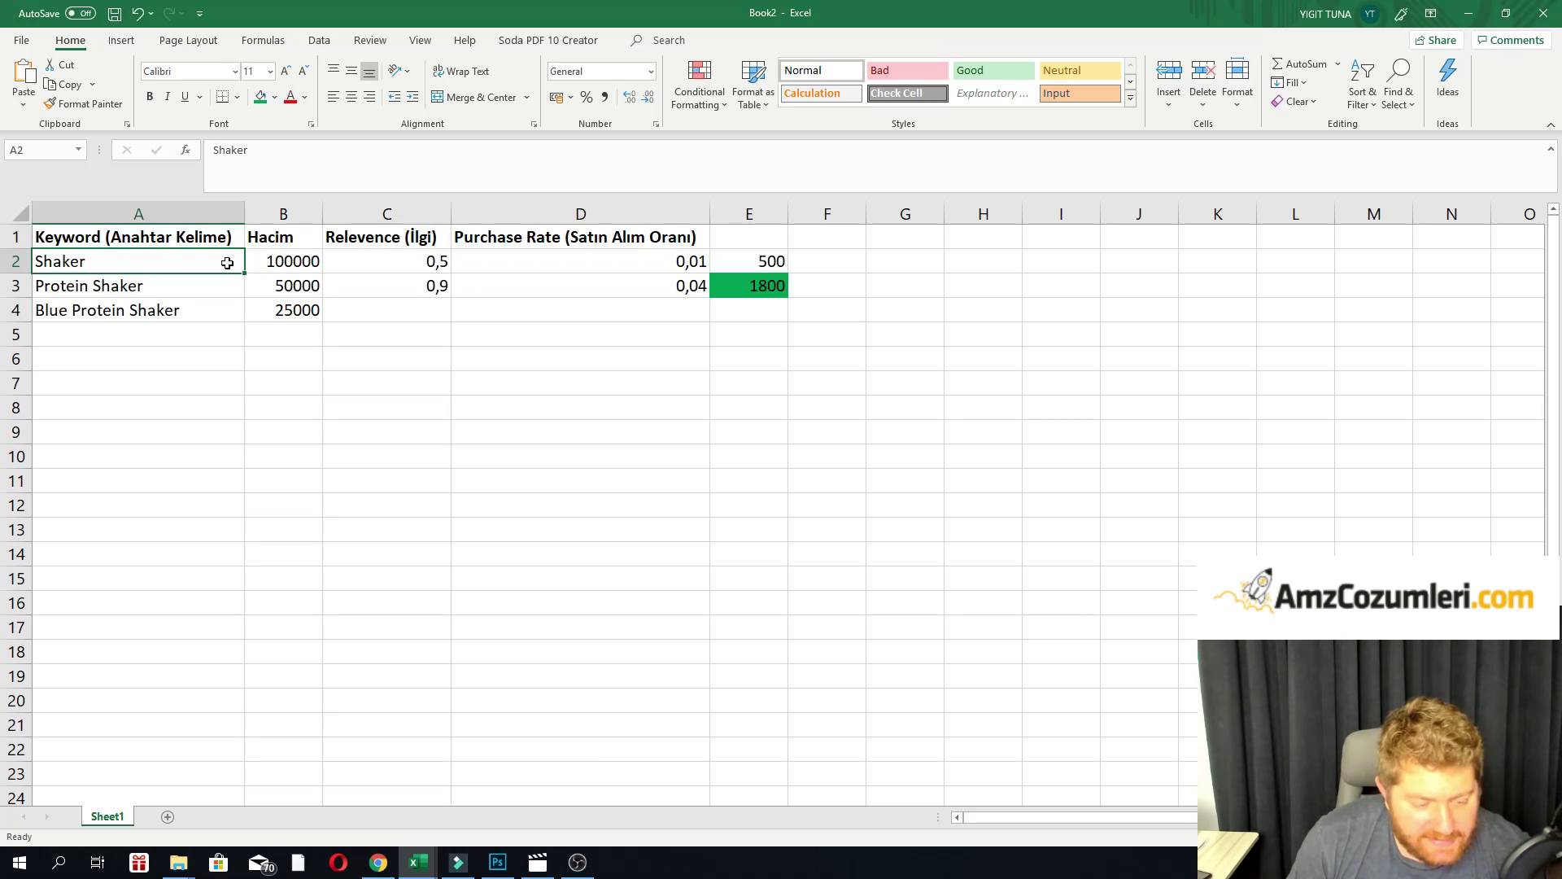
click(142, 282)
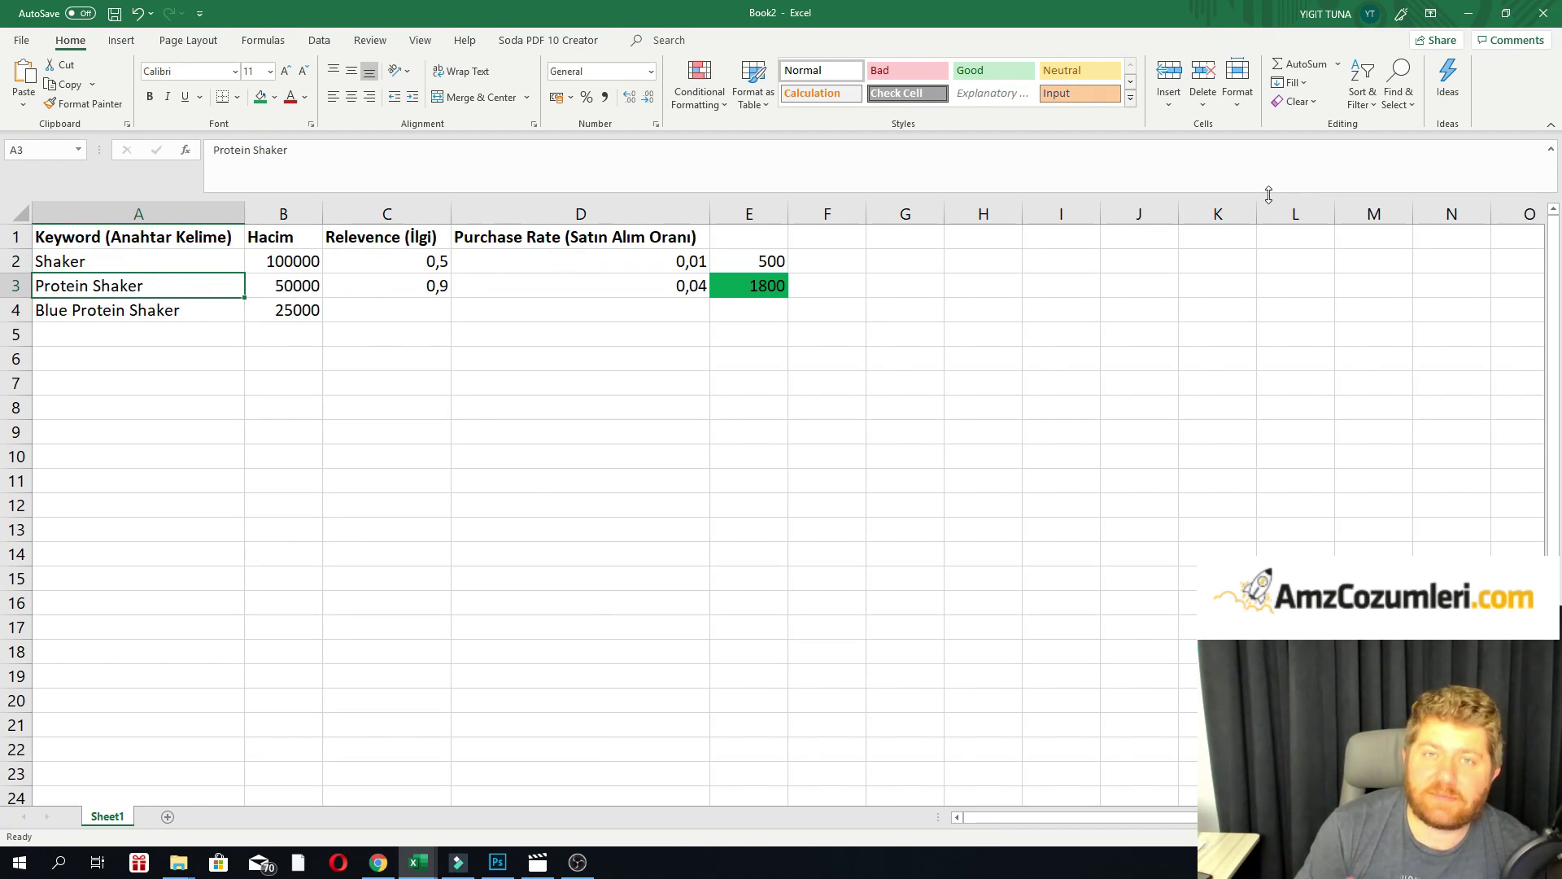
Switch to AsinSeed and view the search volume and purchase rate history of the keyword "shaker".
key(alt+Tab)
scroll(297, 468, down, 1)
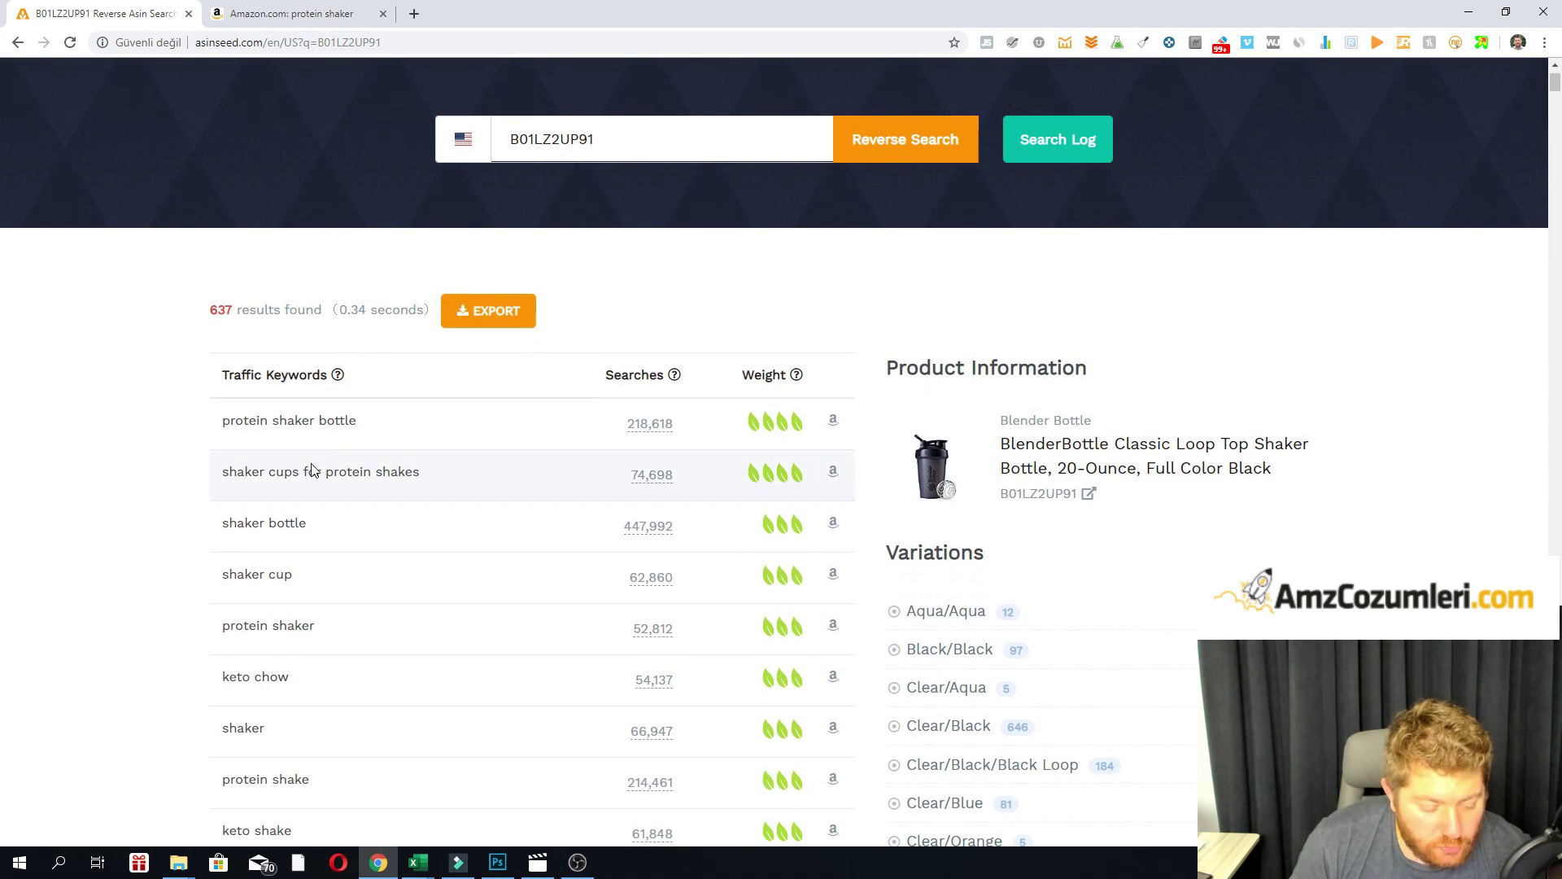
scroll(149, 507, down, 1)
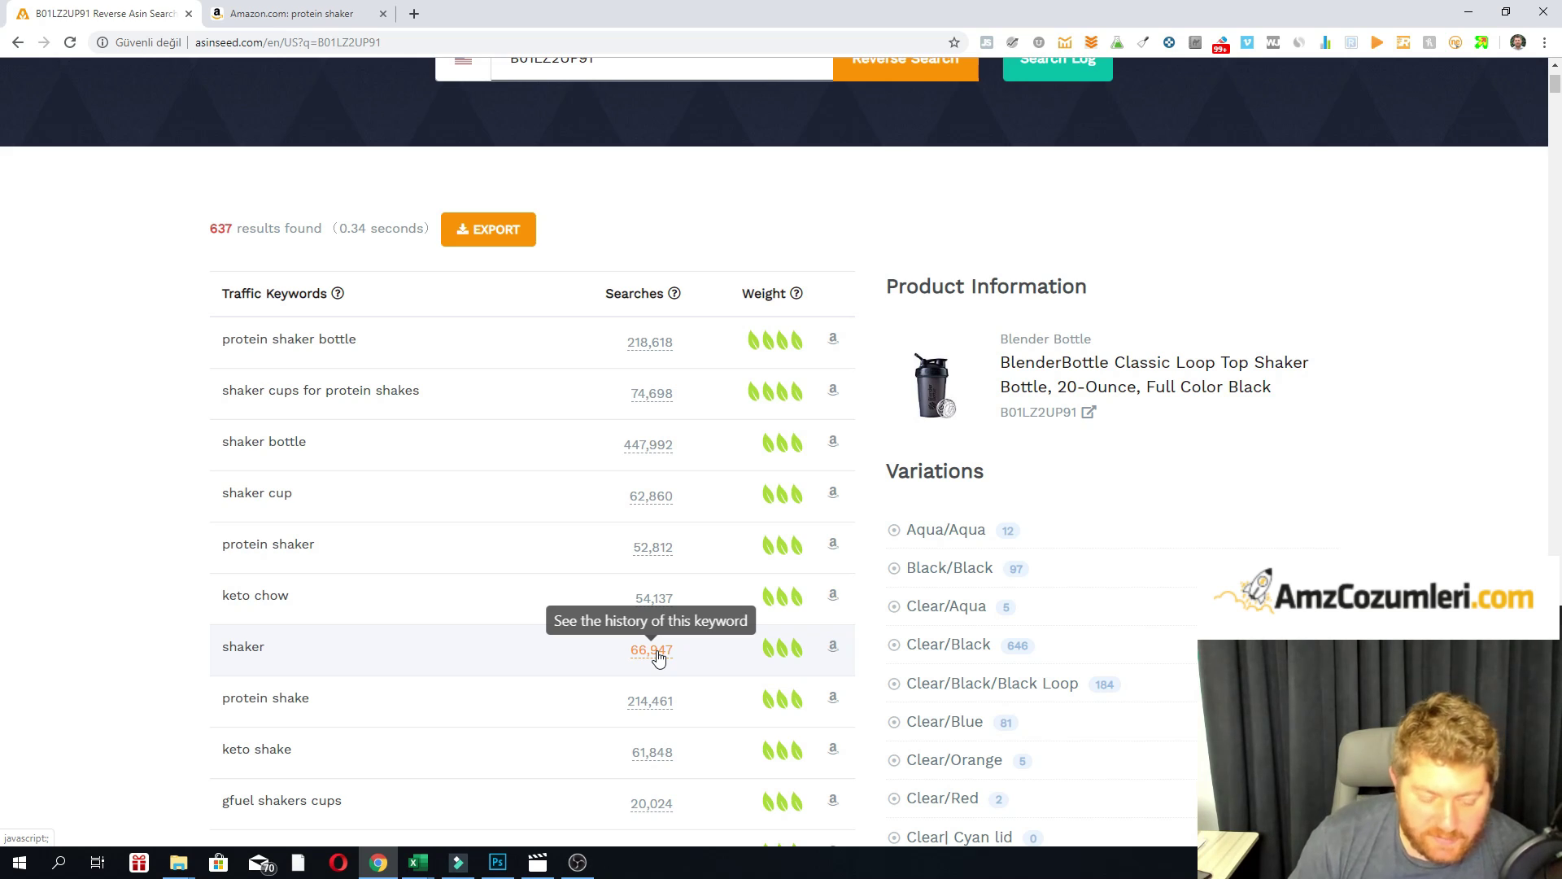
mouse_move(674, 301)
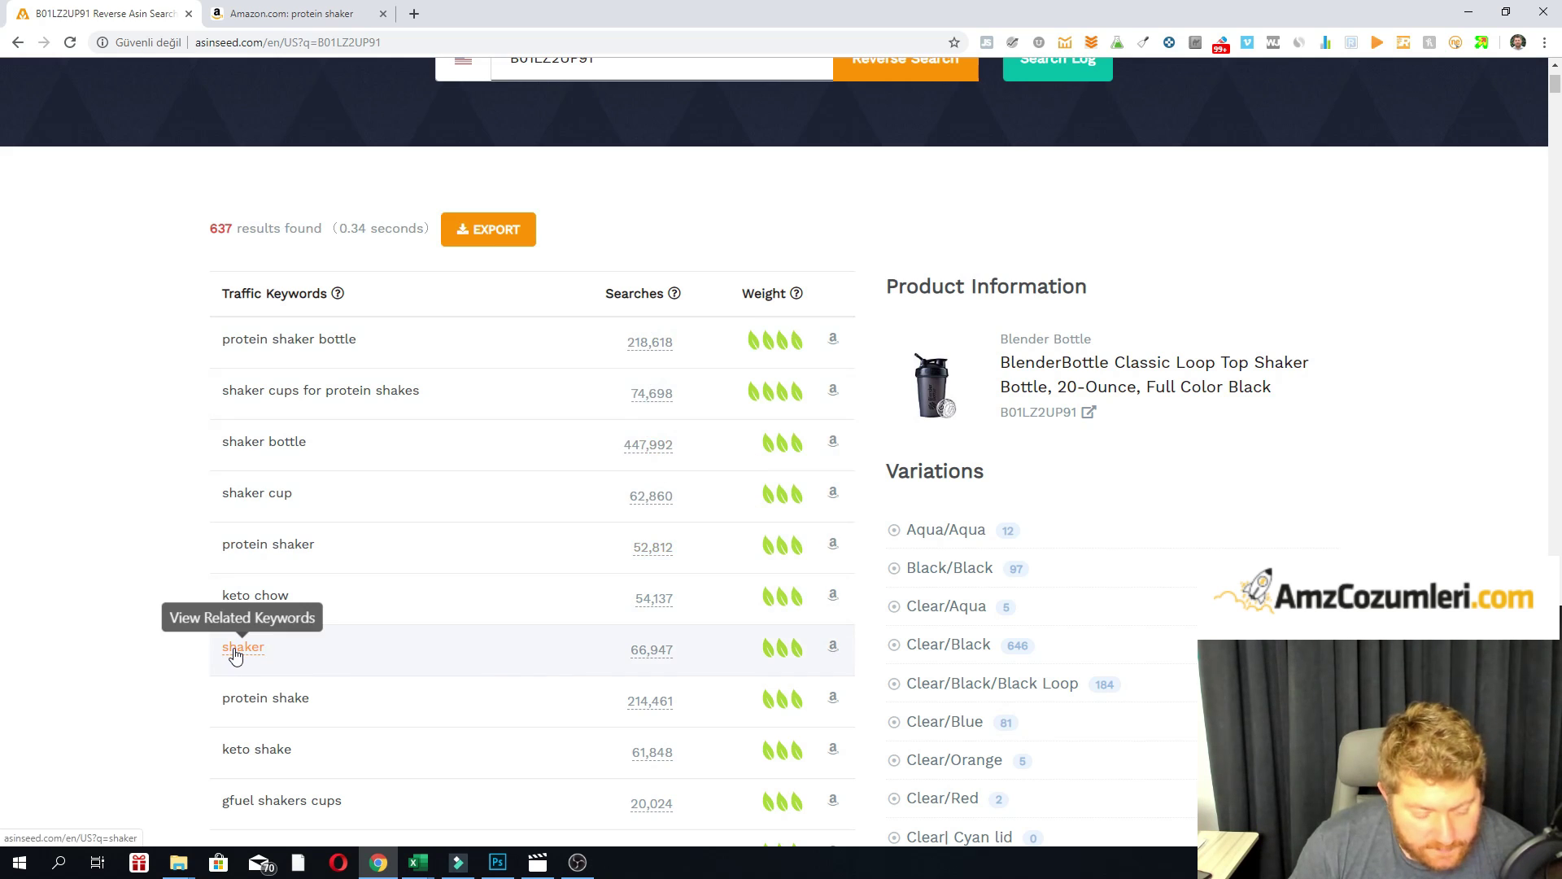
click(646, 655)
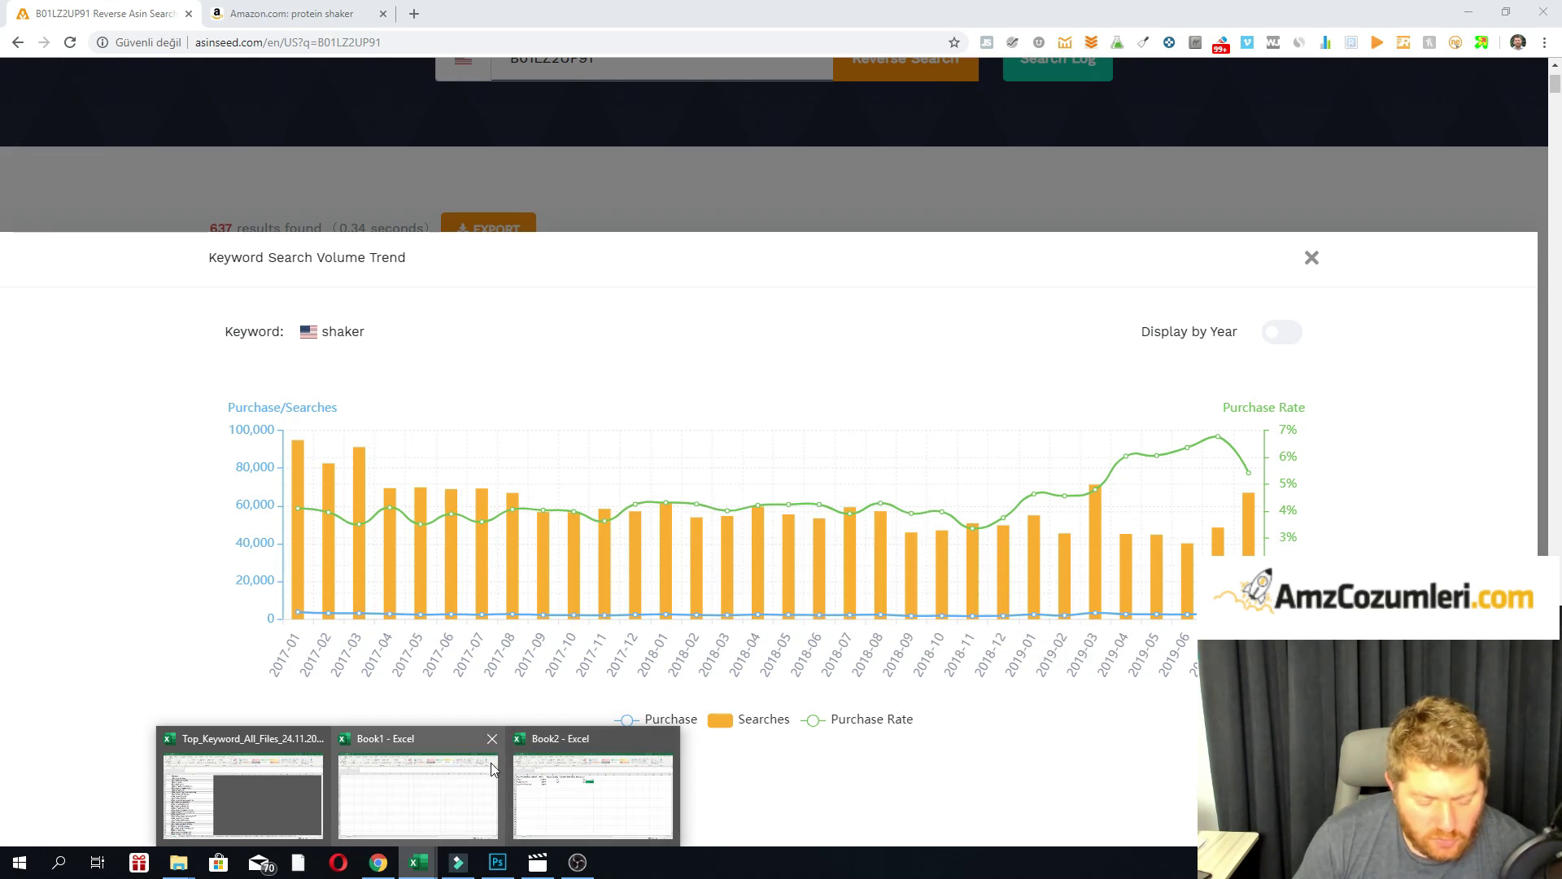
Switch to the Book2 workbook in Excel and set Shaker's purchase rate in cell D2 to 0,042.
click(562, 777)
click(602, 262)
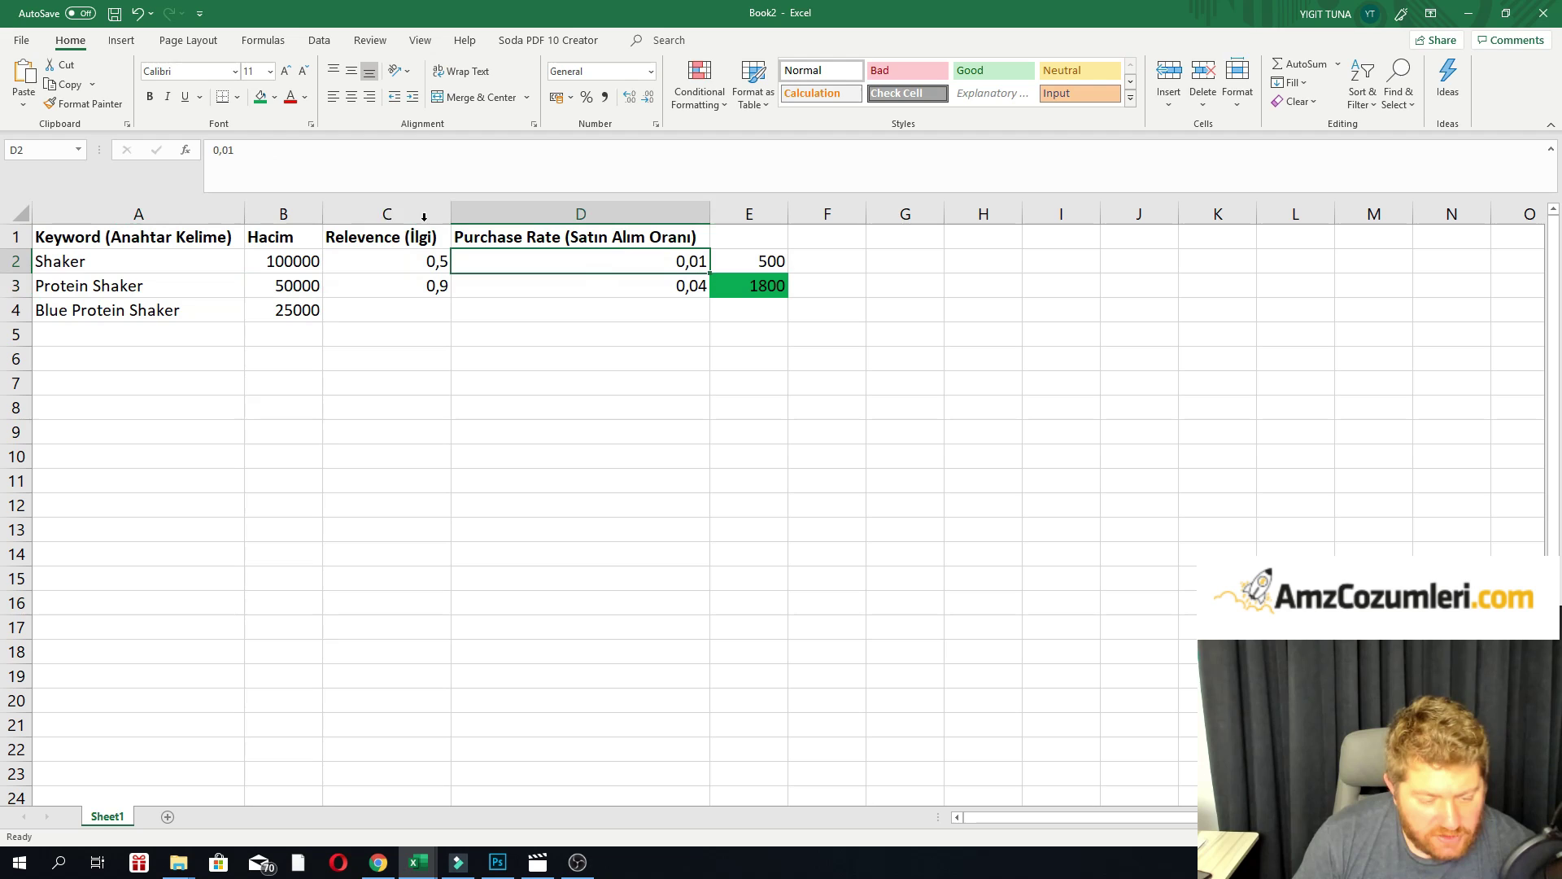
click(219, 150)
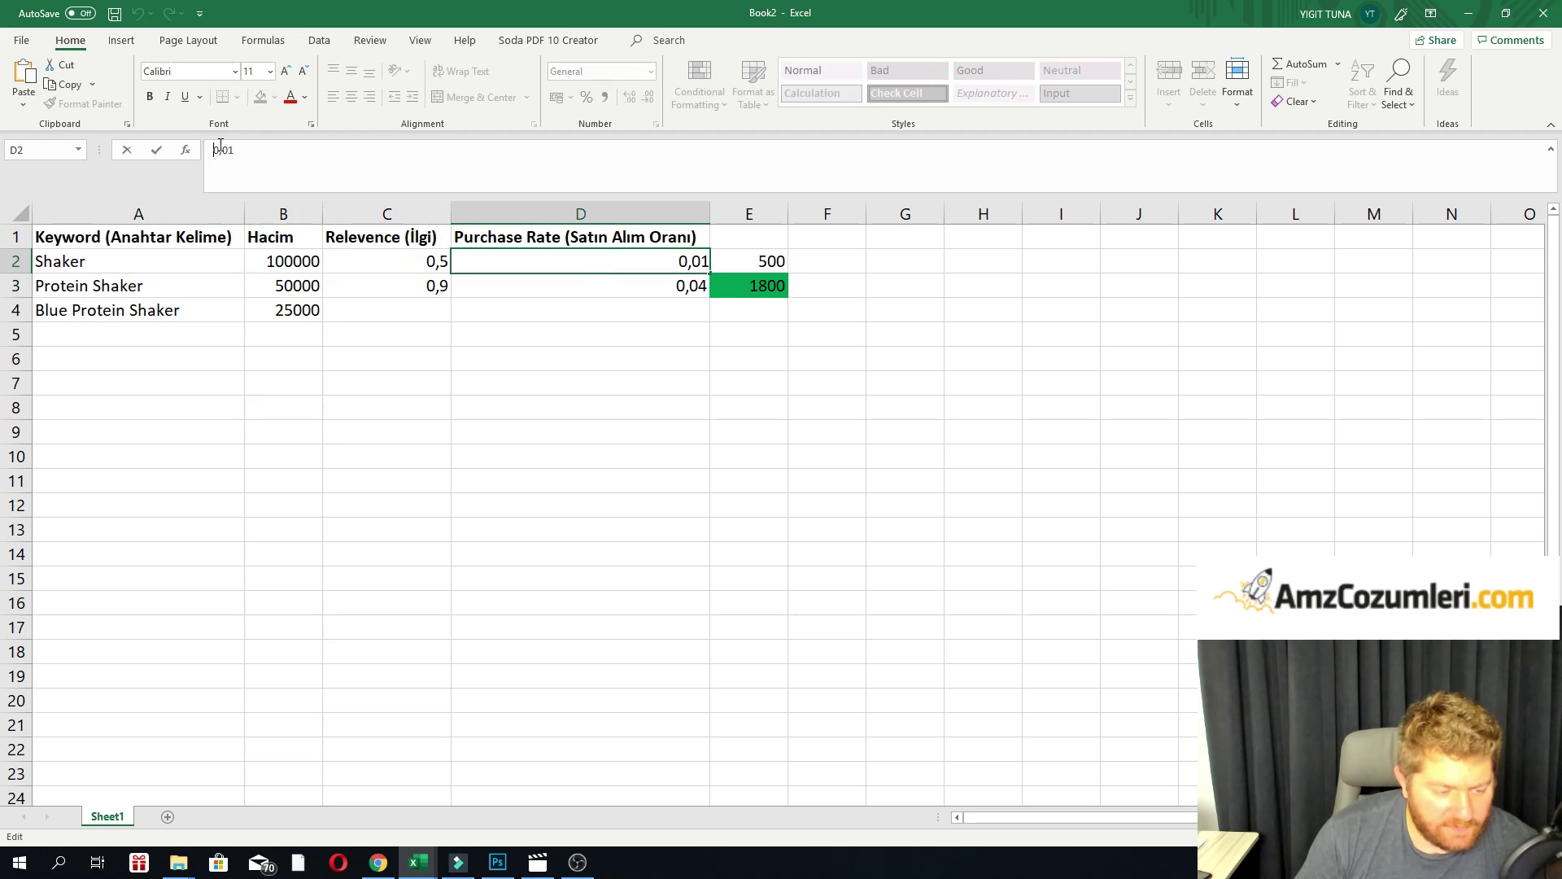
drag(220, 150, 236, 151)
text(42)
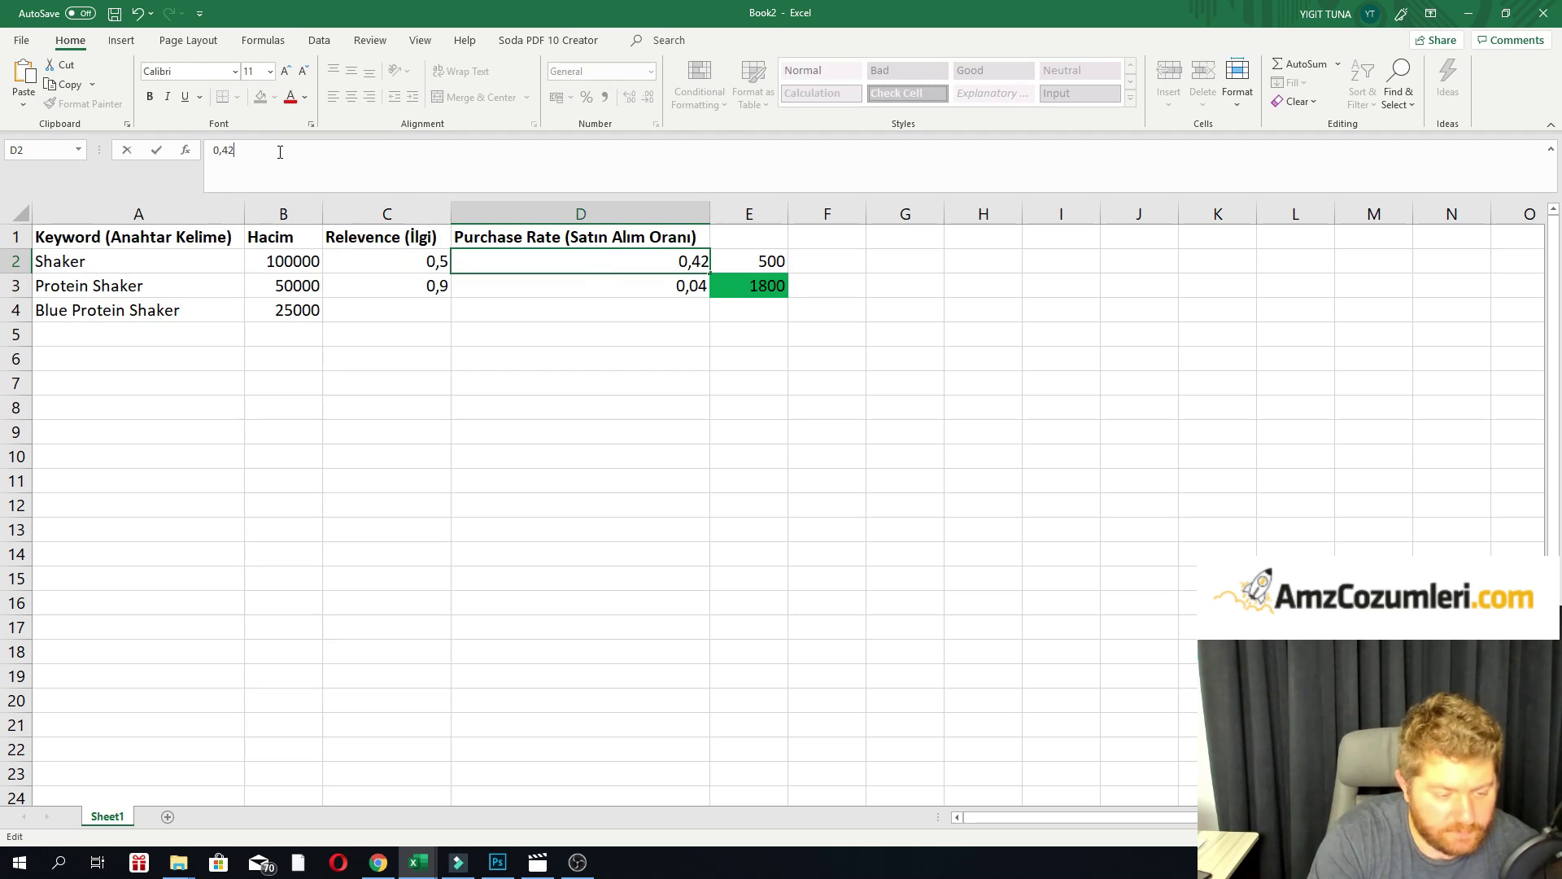
key(BackSpace)
key(BackSpace)
key(BackSpace)
text(,042)
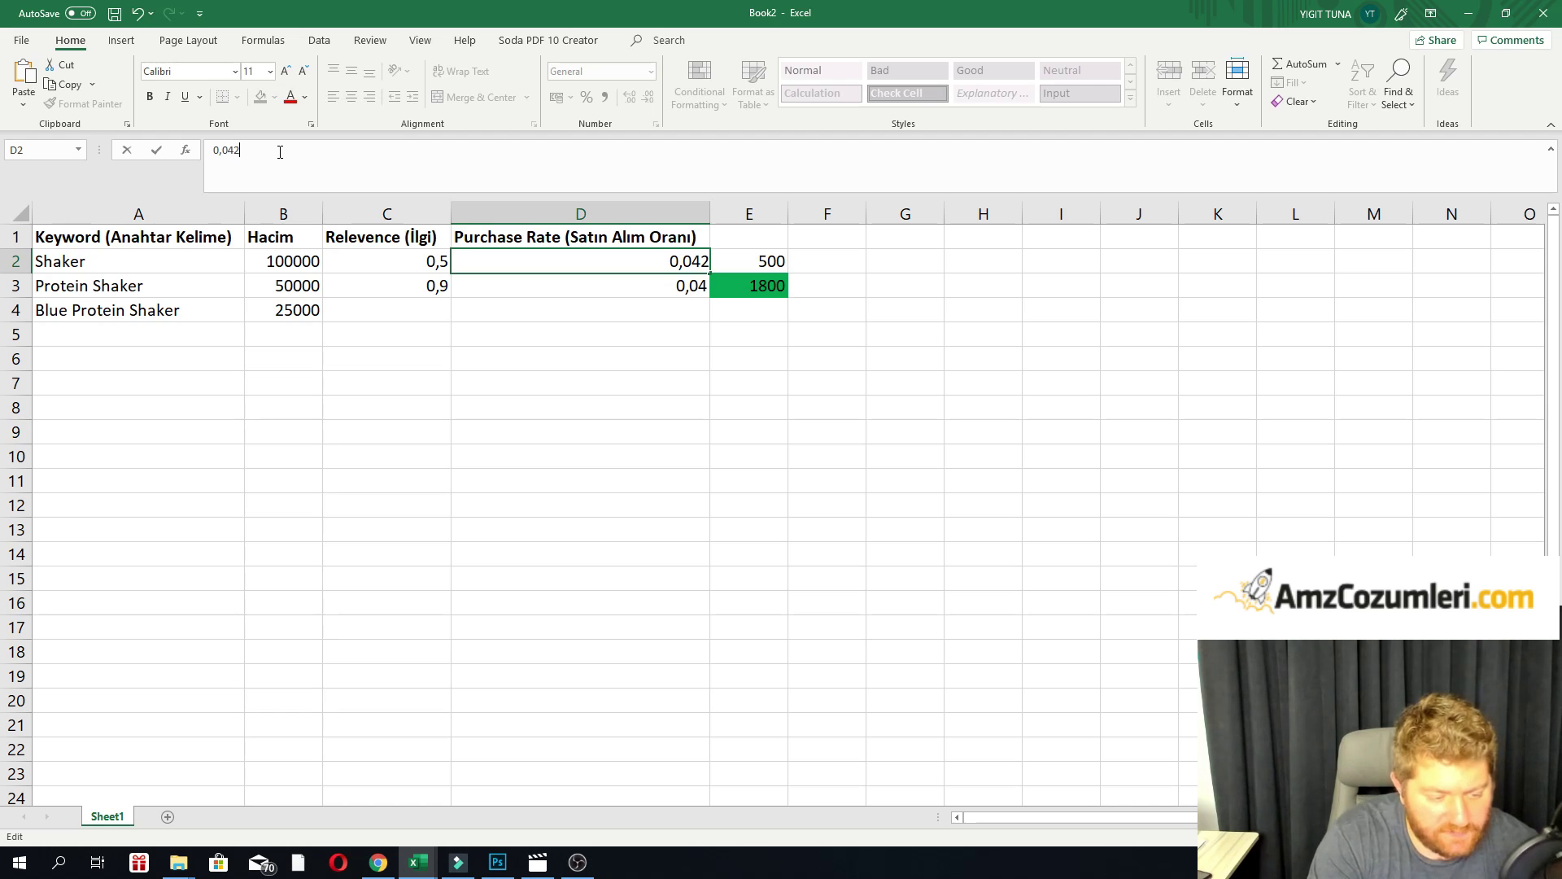
key(Return)
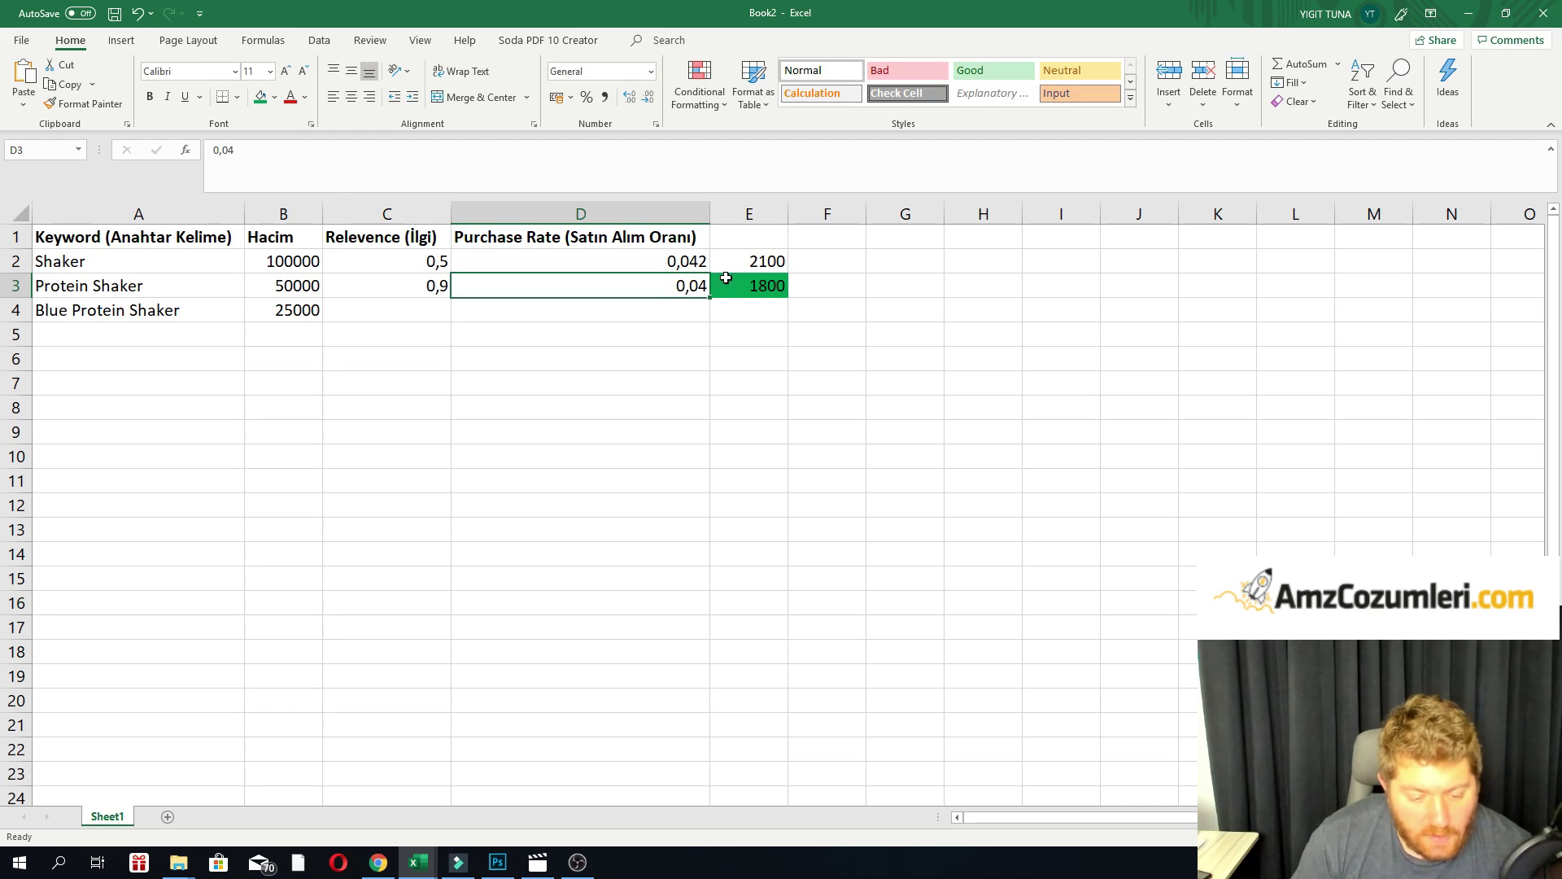
Return to AsinSeed, find "protein shaker" among the traffic keywords, and open that keyword's search volume and purchase rate history.
click(145, 288)
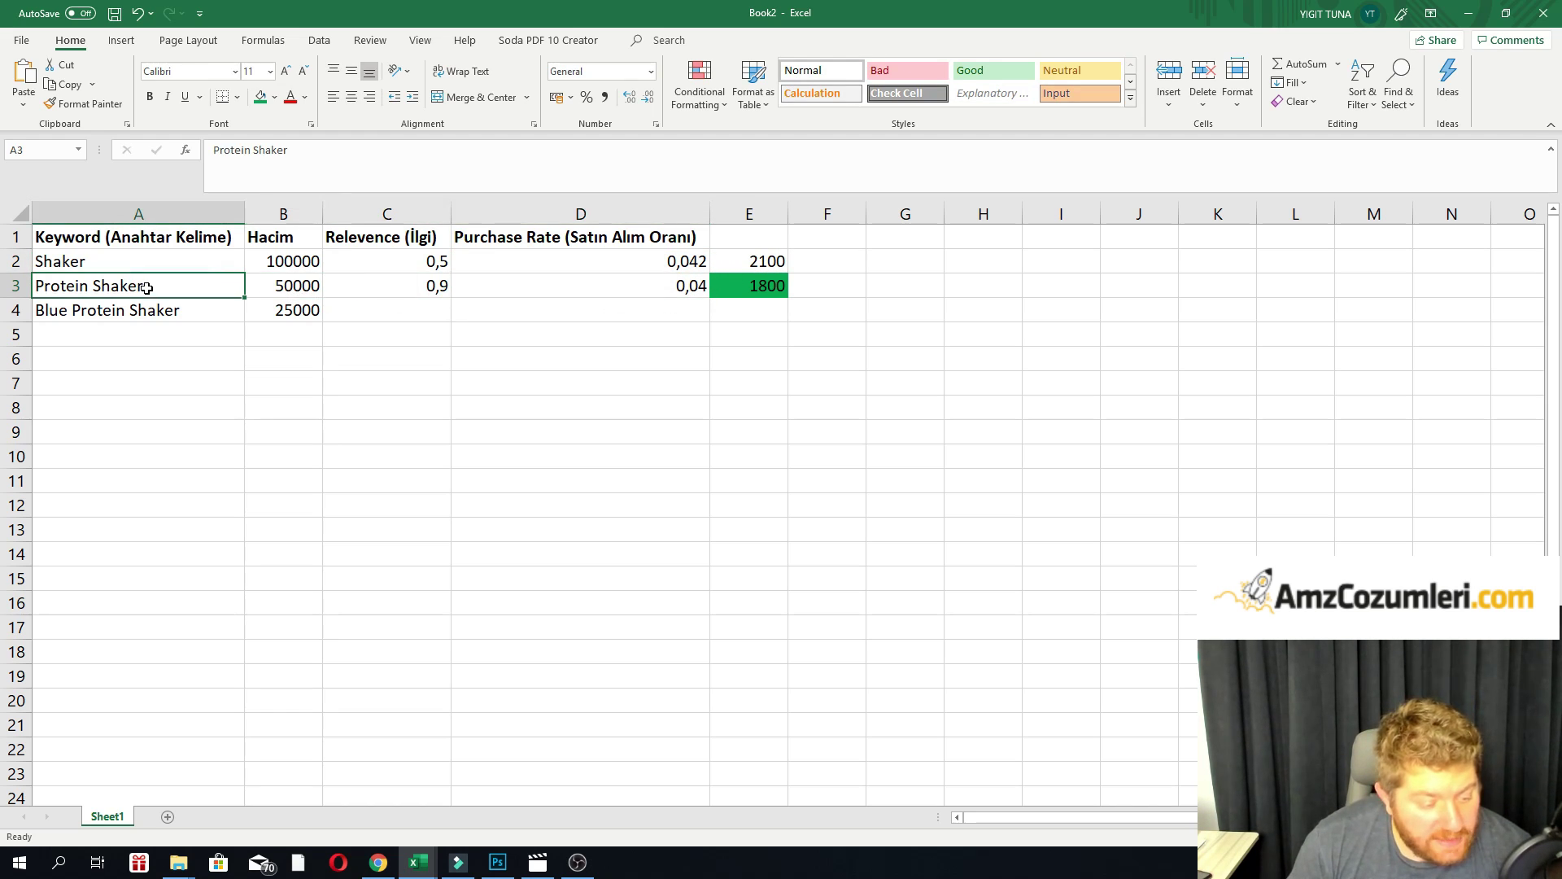
click(585, 271)
key(alt+Tab)
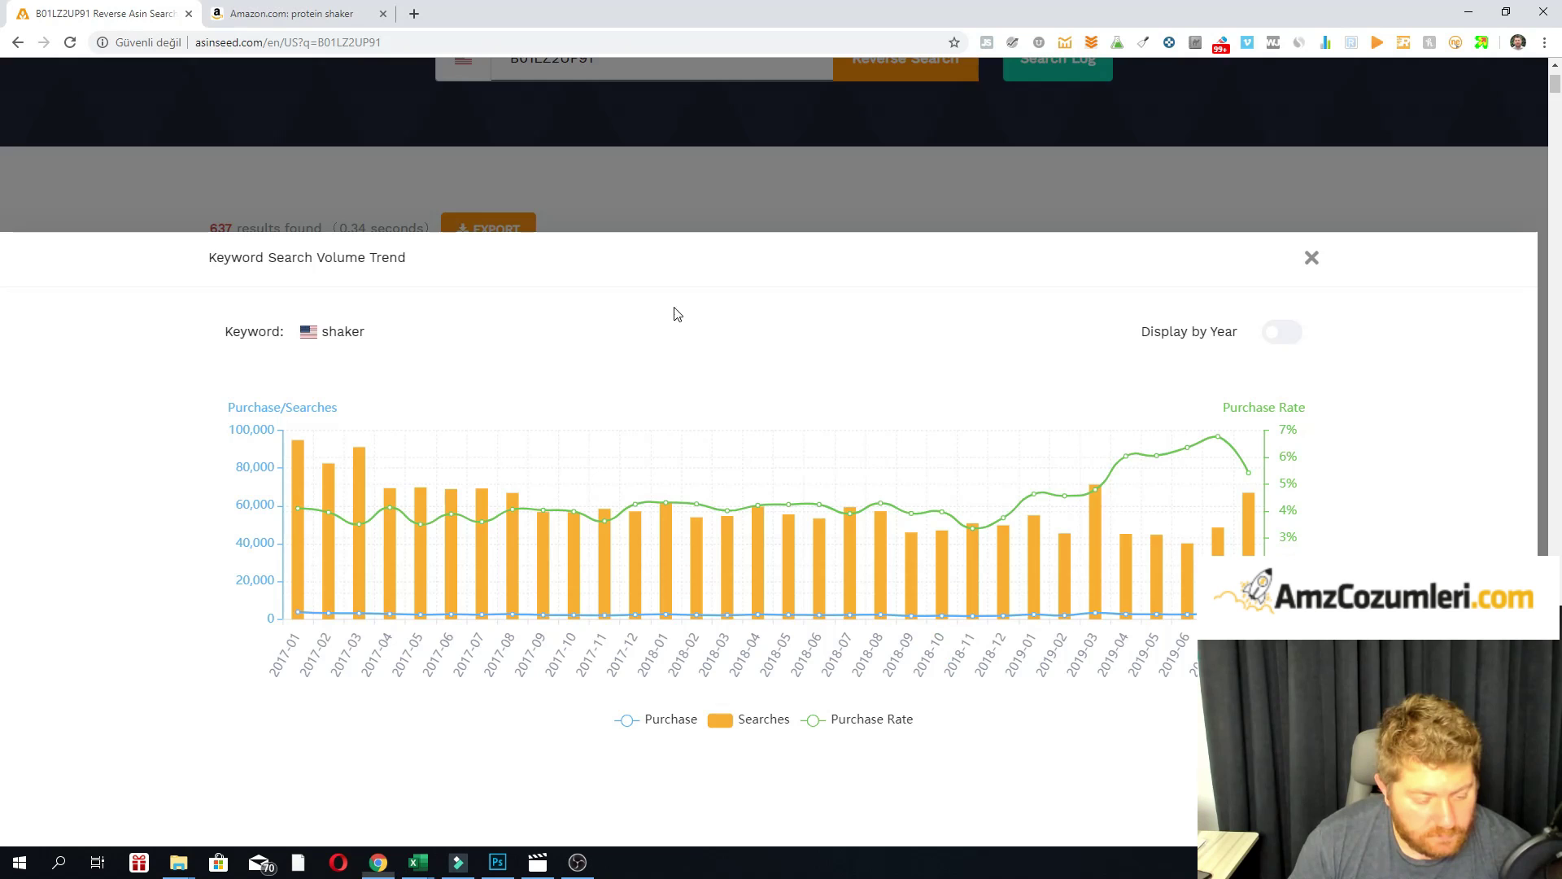
click(306, 183)
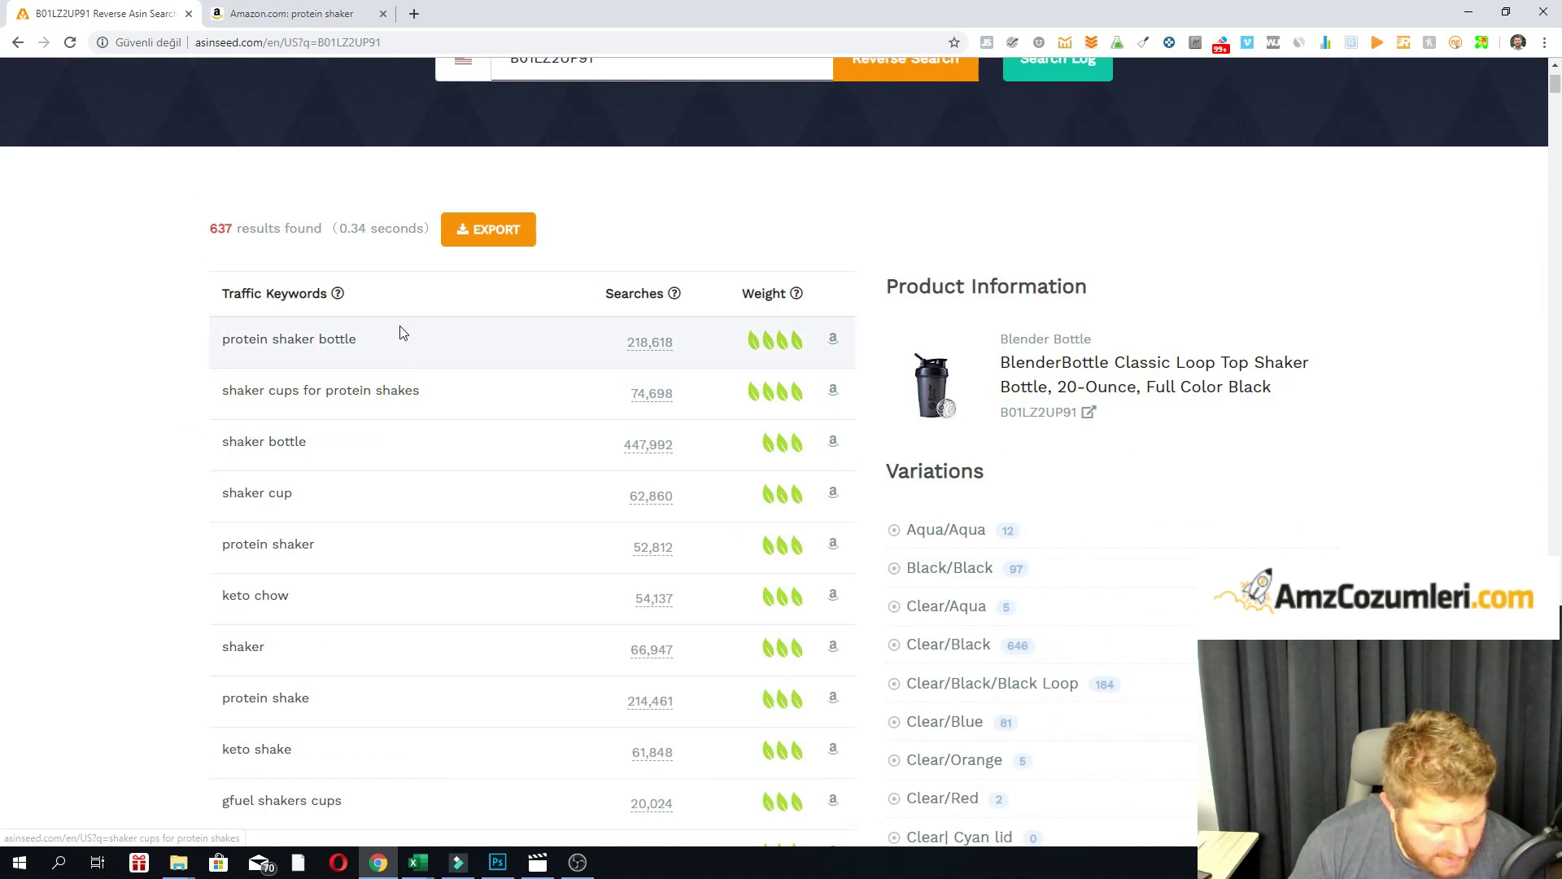
scroll(394, 649, down, 2)
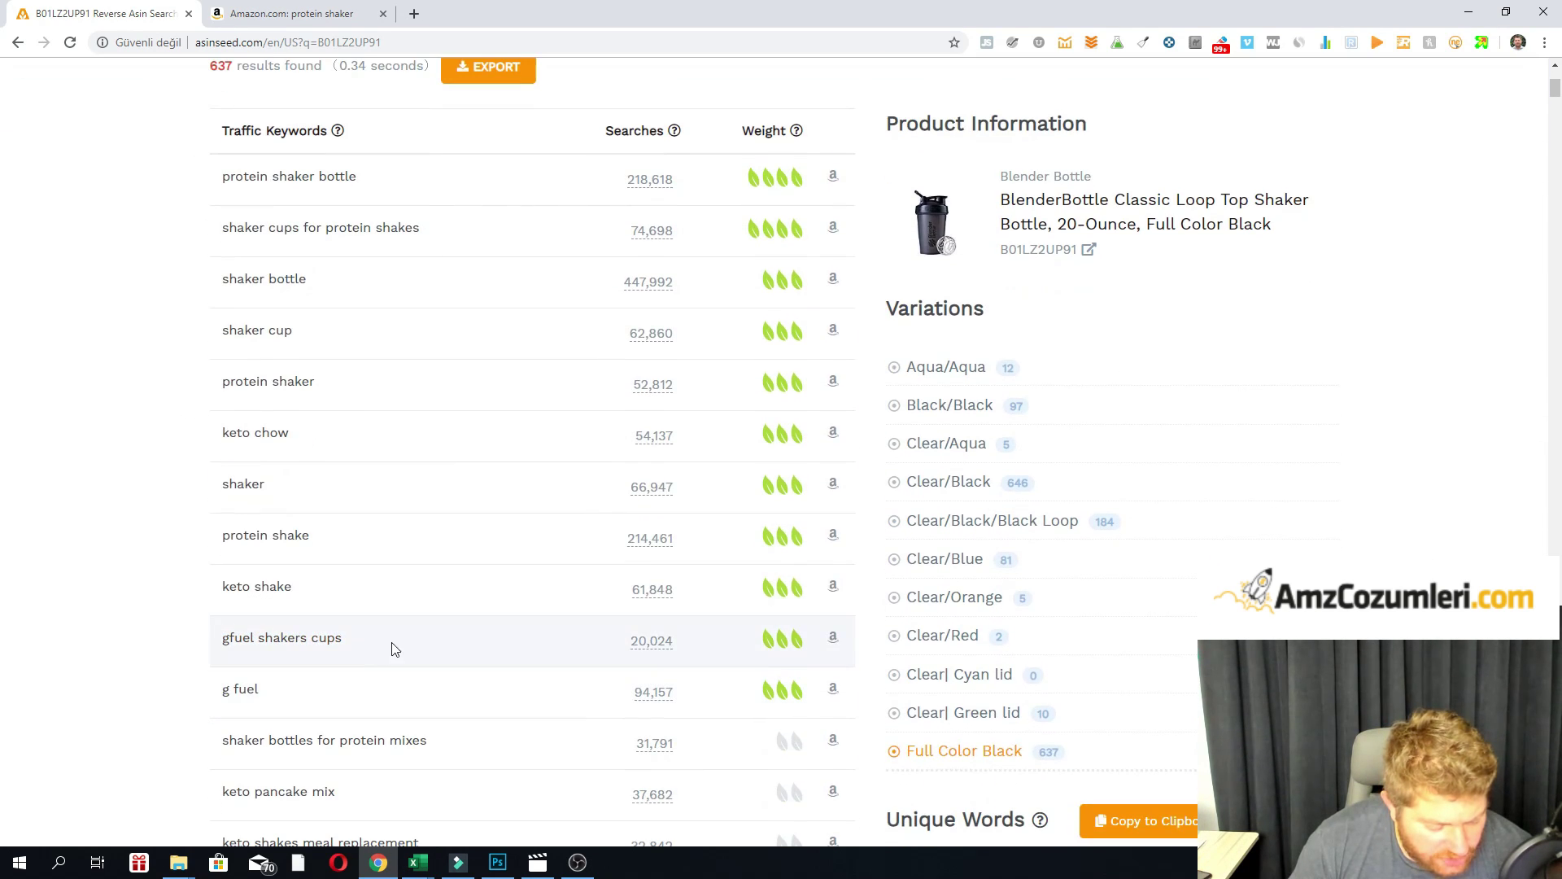
key(ctrl+f)
text(pro)
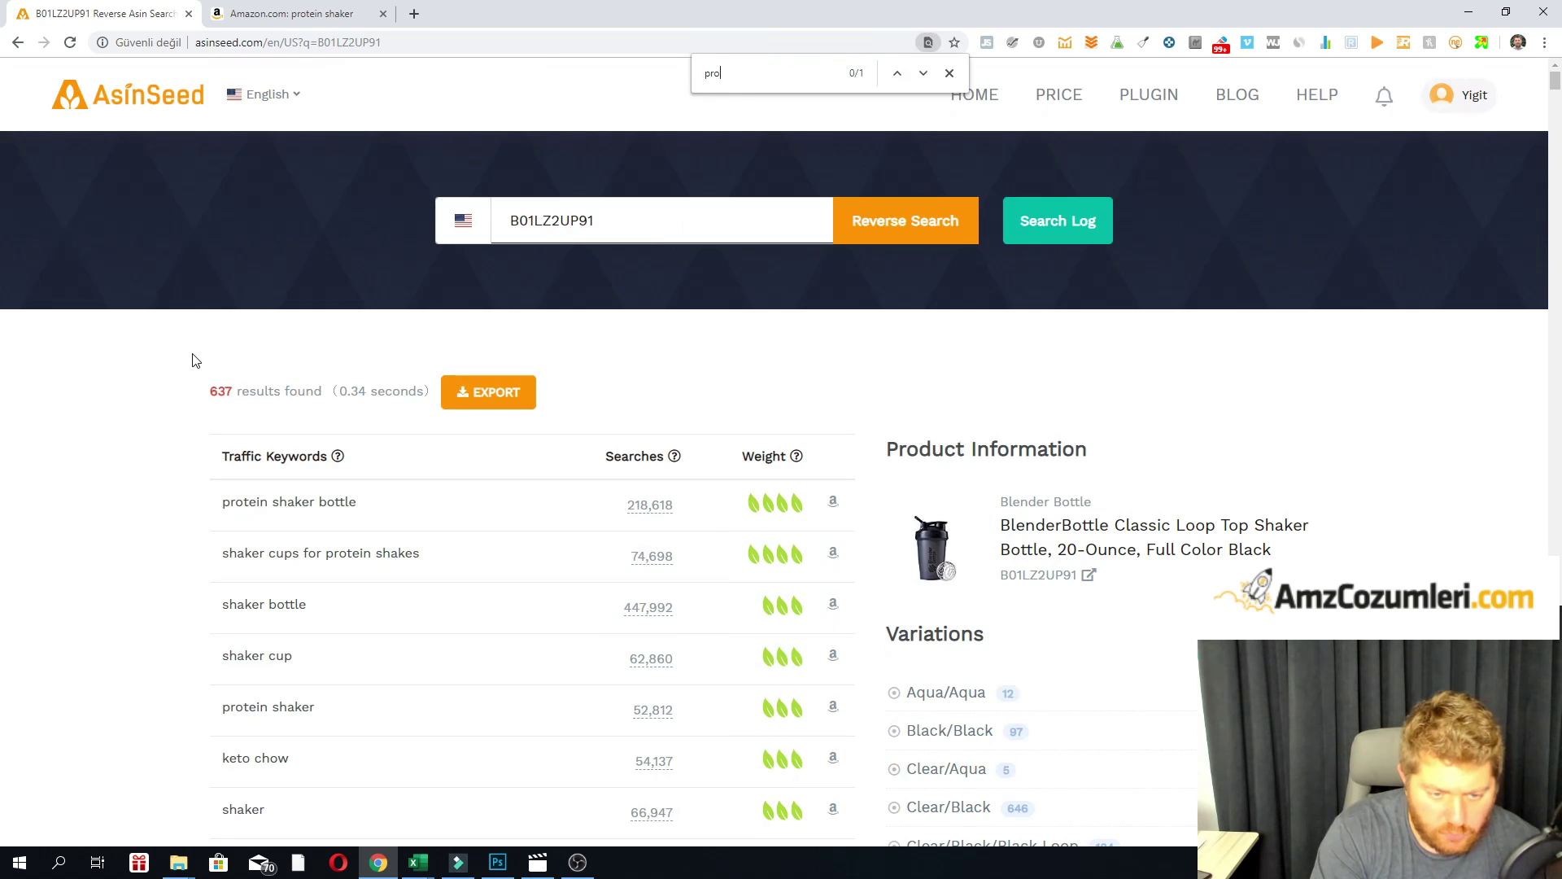
text(tein shaker)
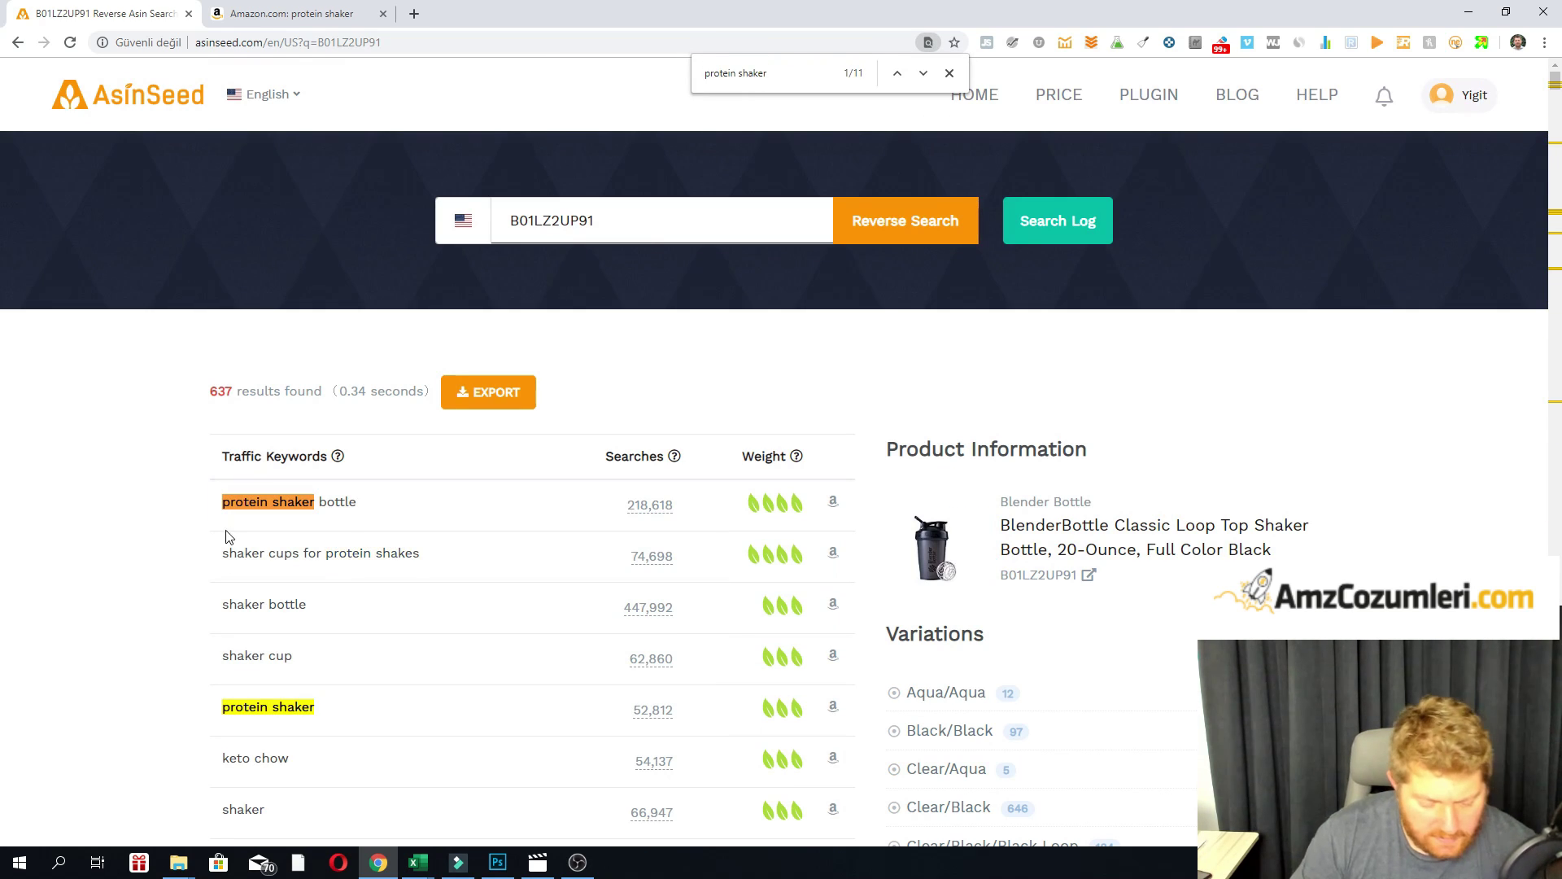
click(662, 713)
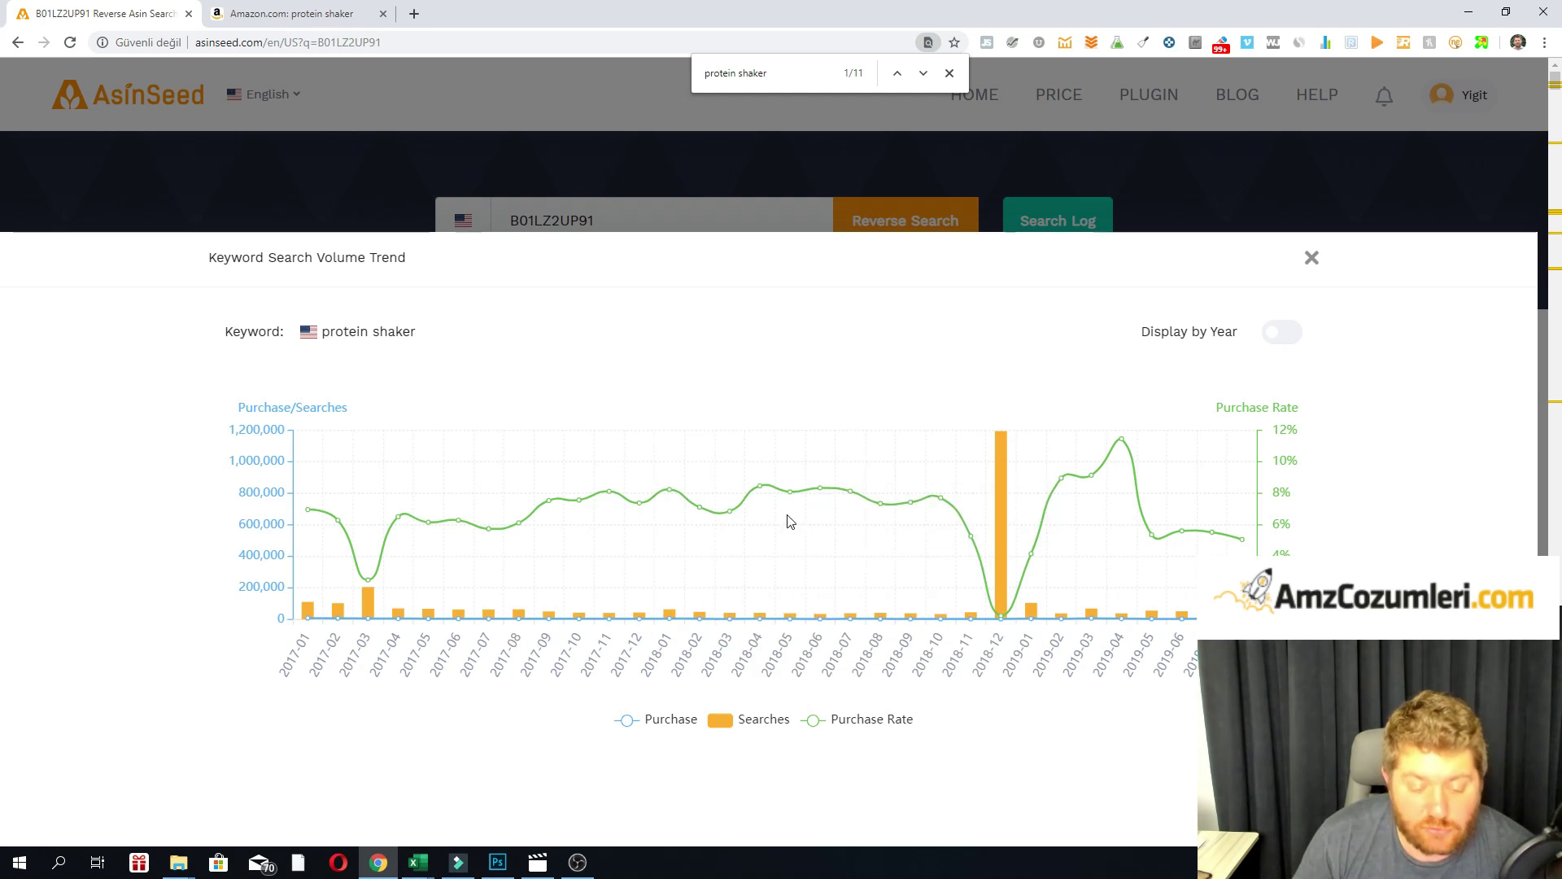
Switch to the Book2 workbook in Excel and set Protein Shaker's purchase rate in cell D3 to 0,08.
key(alt+Tab)
click(673, 289)
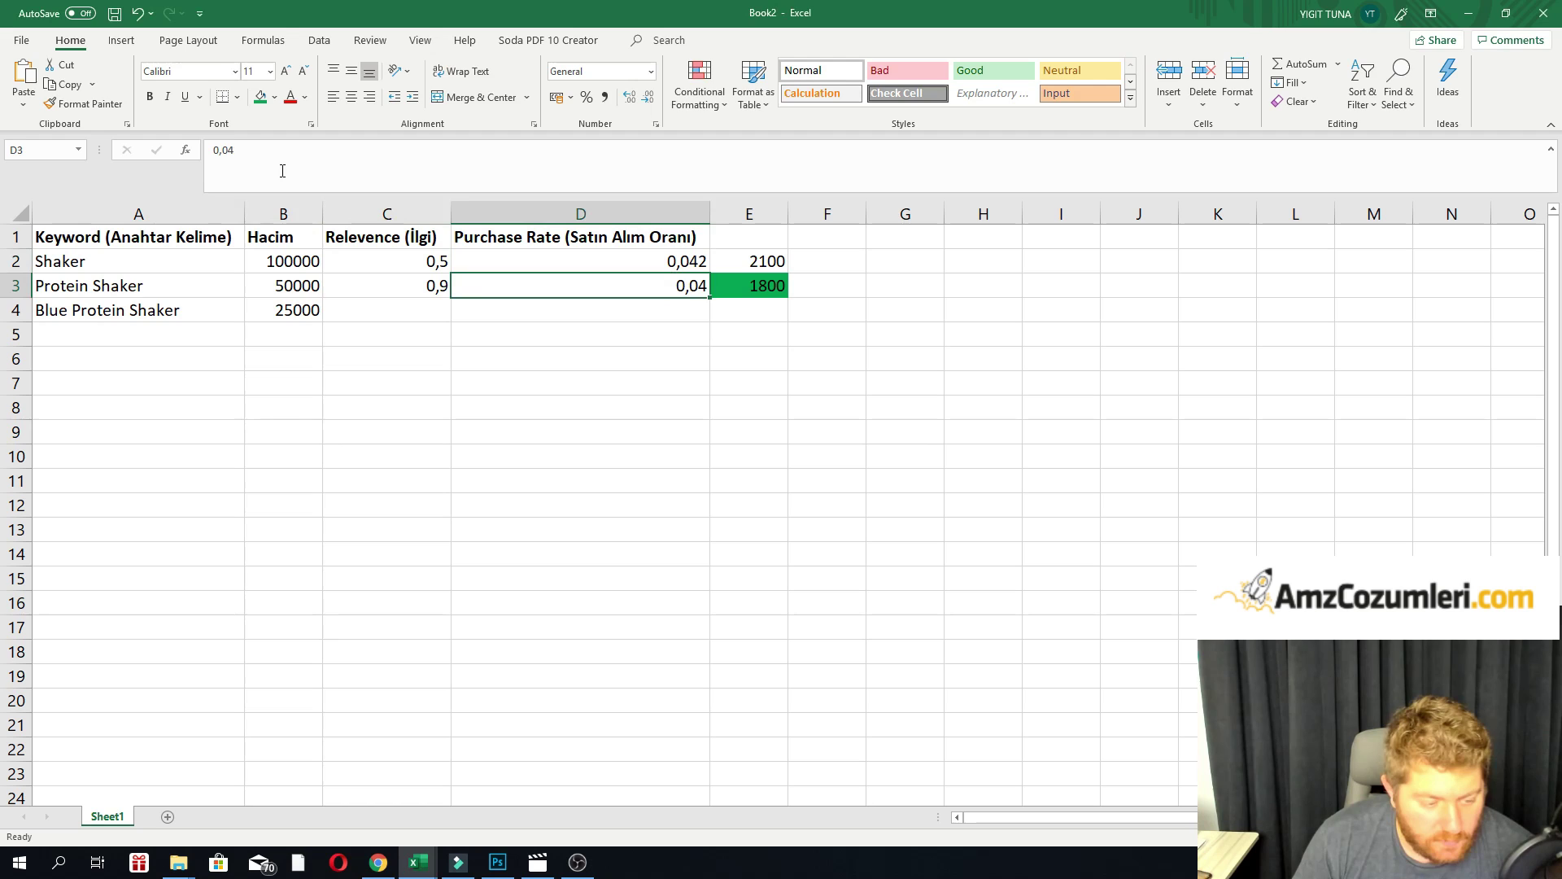
key(F2)
key(BackSpace)
key(BackSpace)
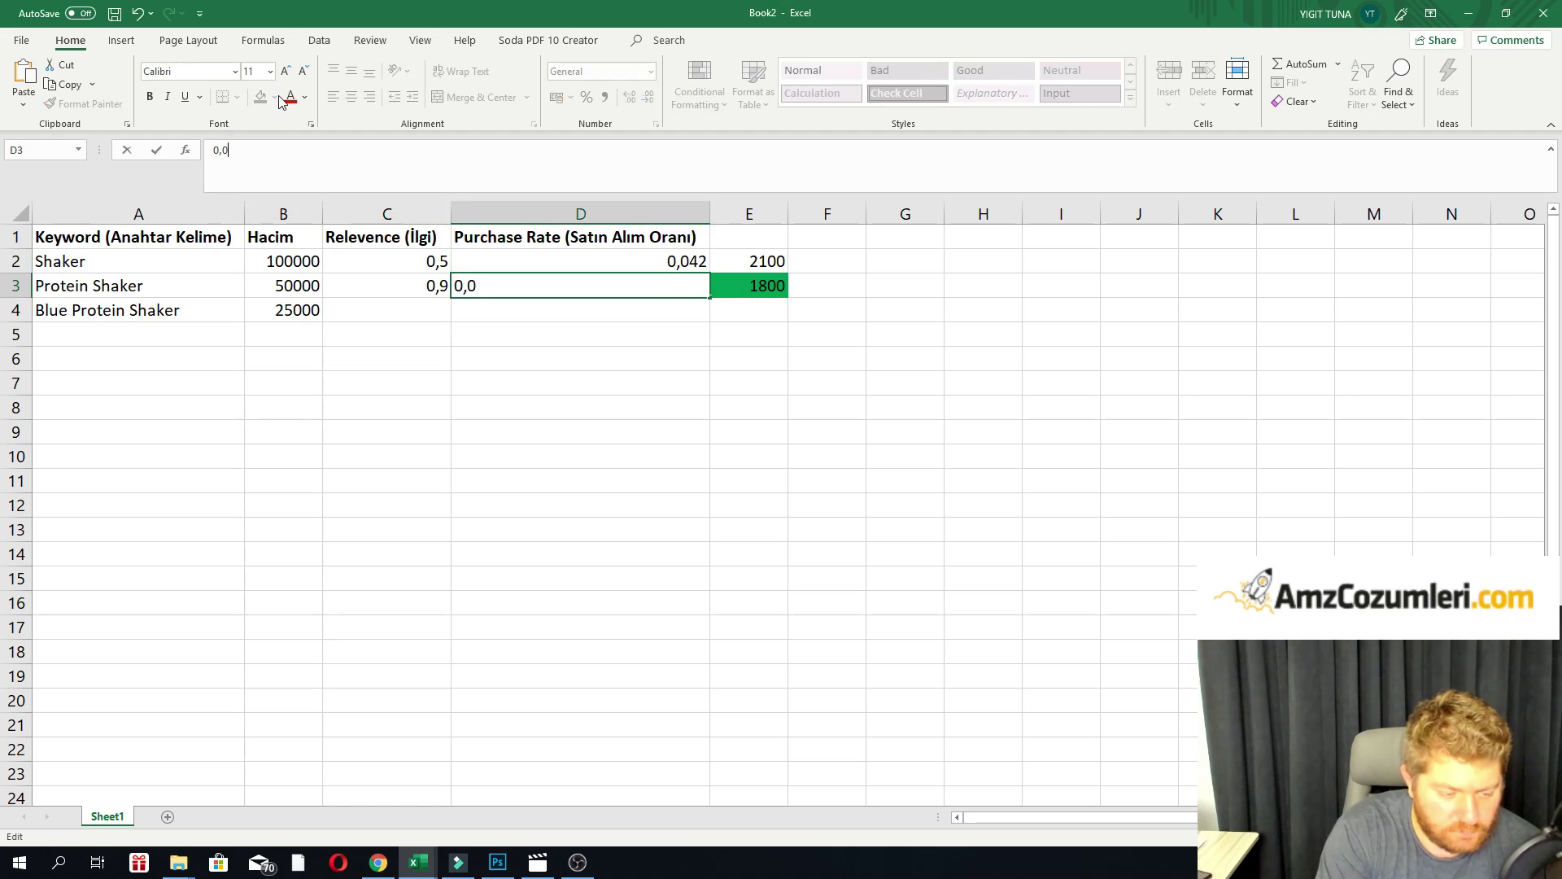
key(Return)
Close the "protein shaker" trend chart in AsinSeed, check its search volume, and enter 52812 as Protein Shaker's volume in cell B3 of Book2.
key(alt+Tab)
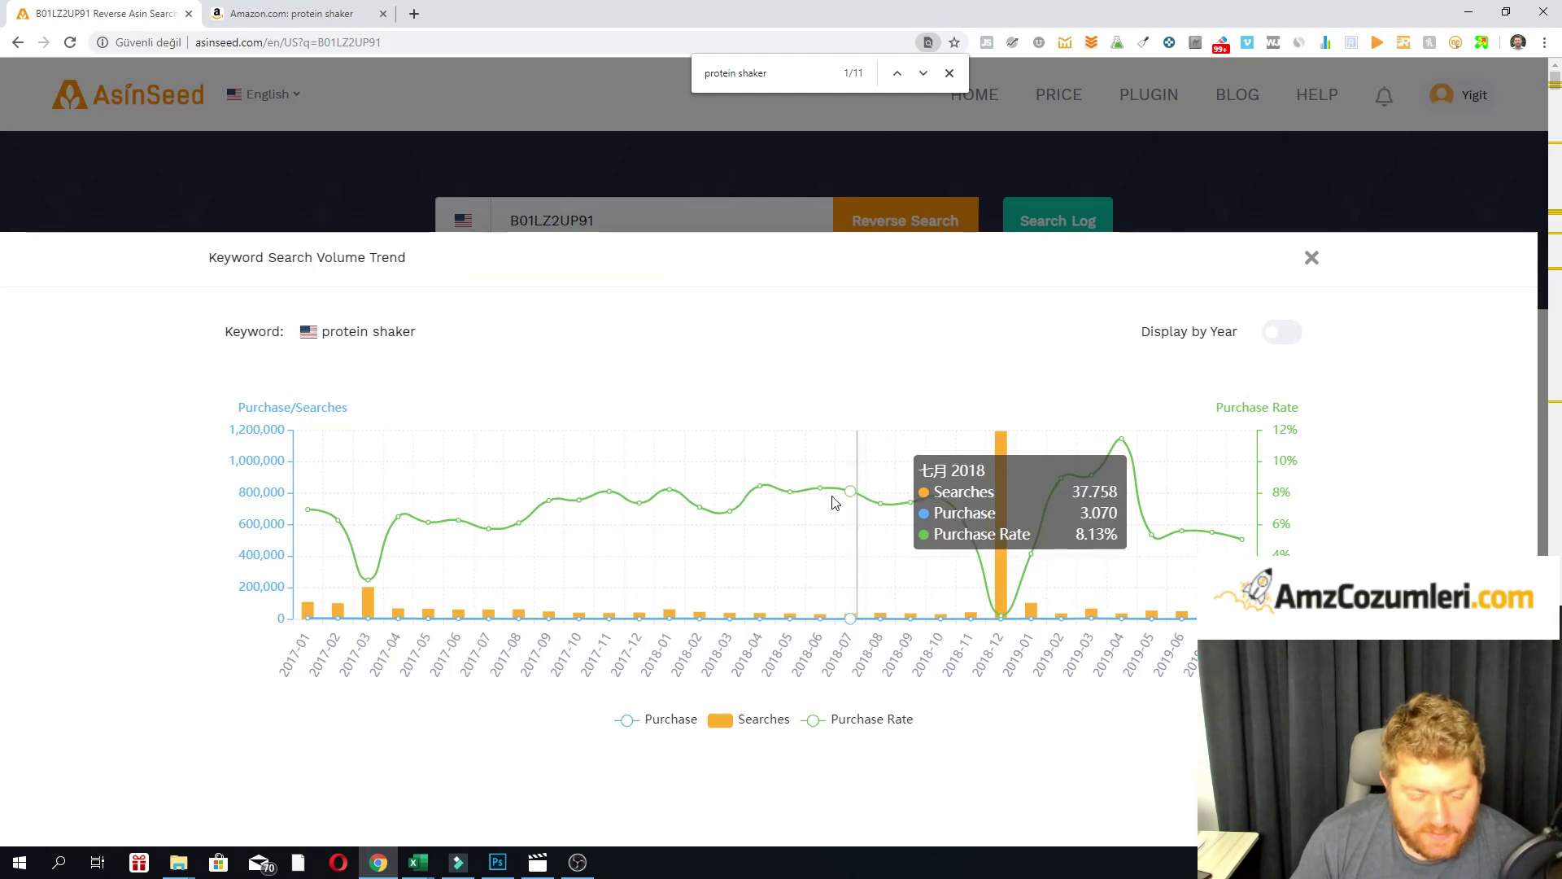
click(377, 177)
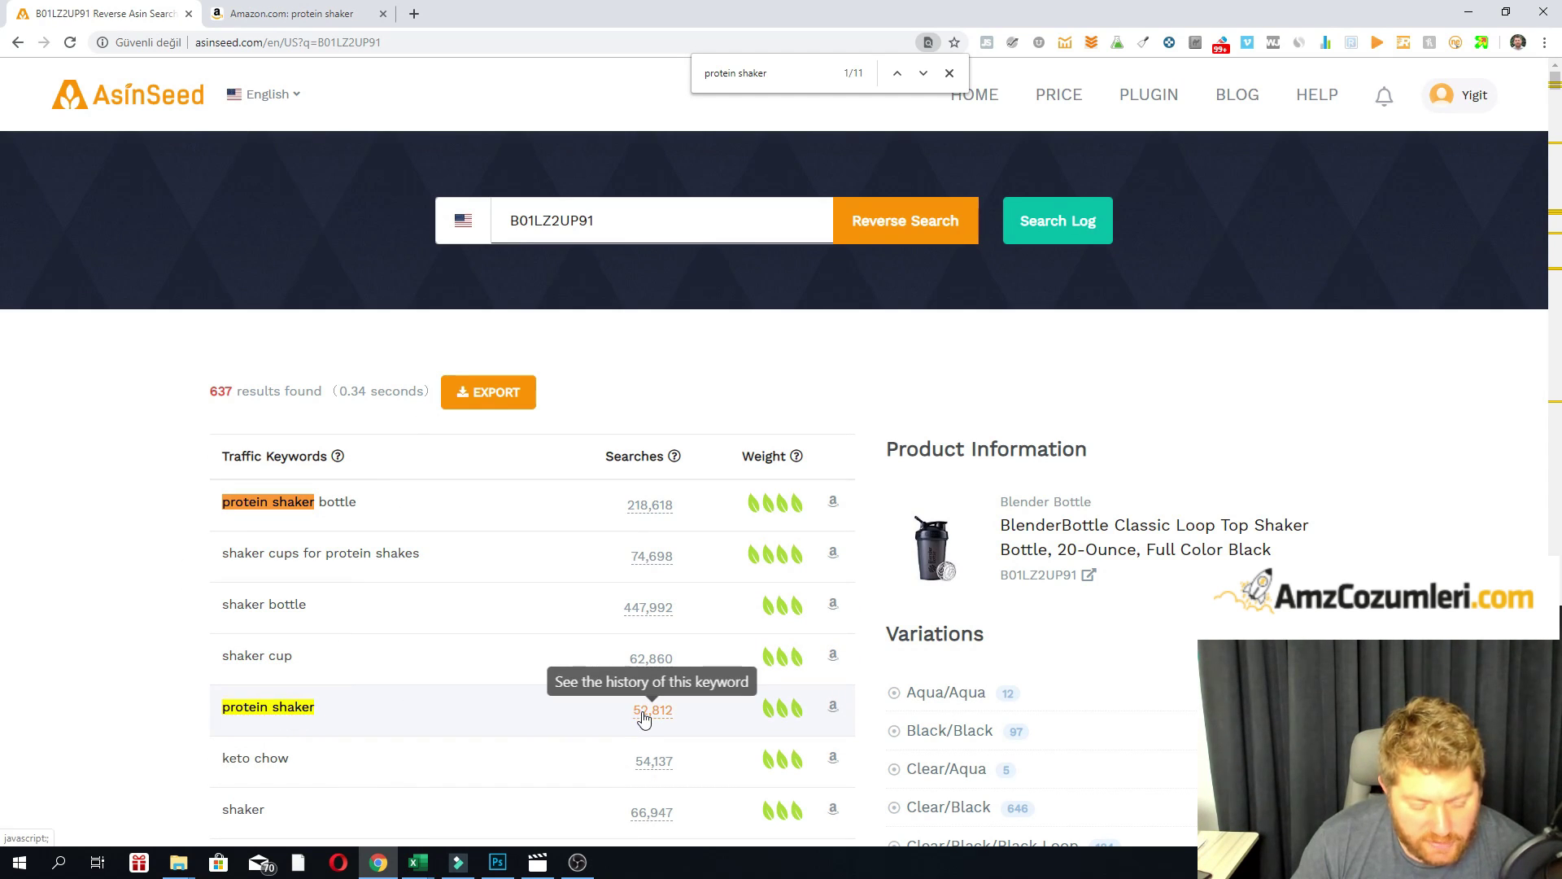
key(alt+Tab)
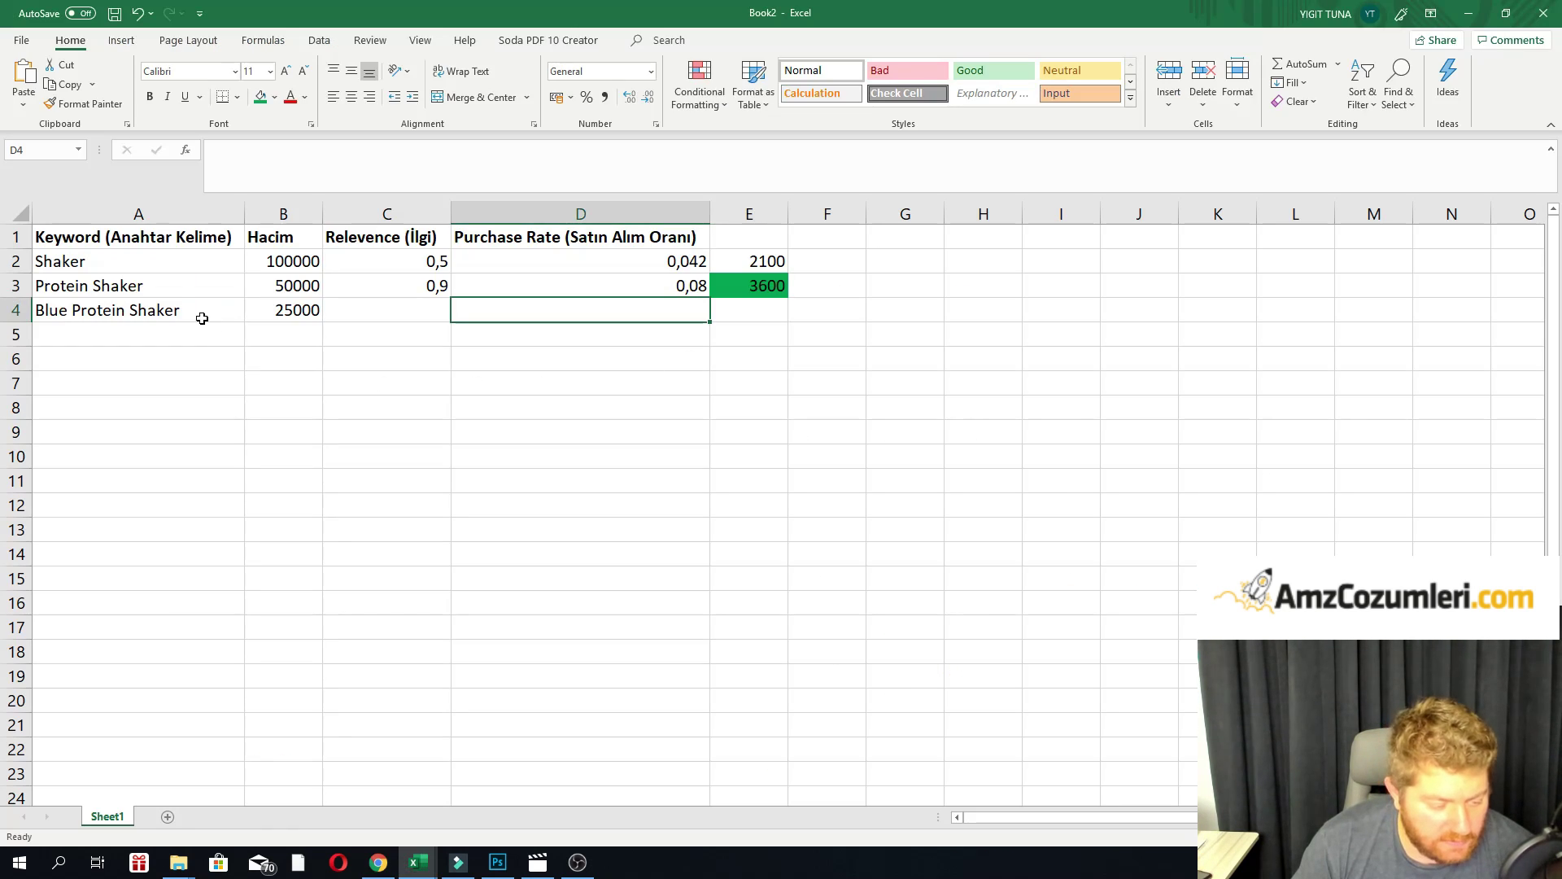
click(220, 290)
click(309, 288)
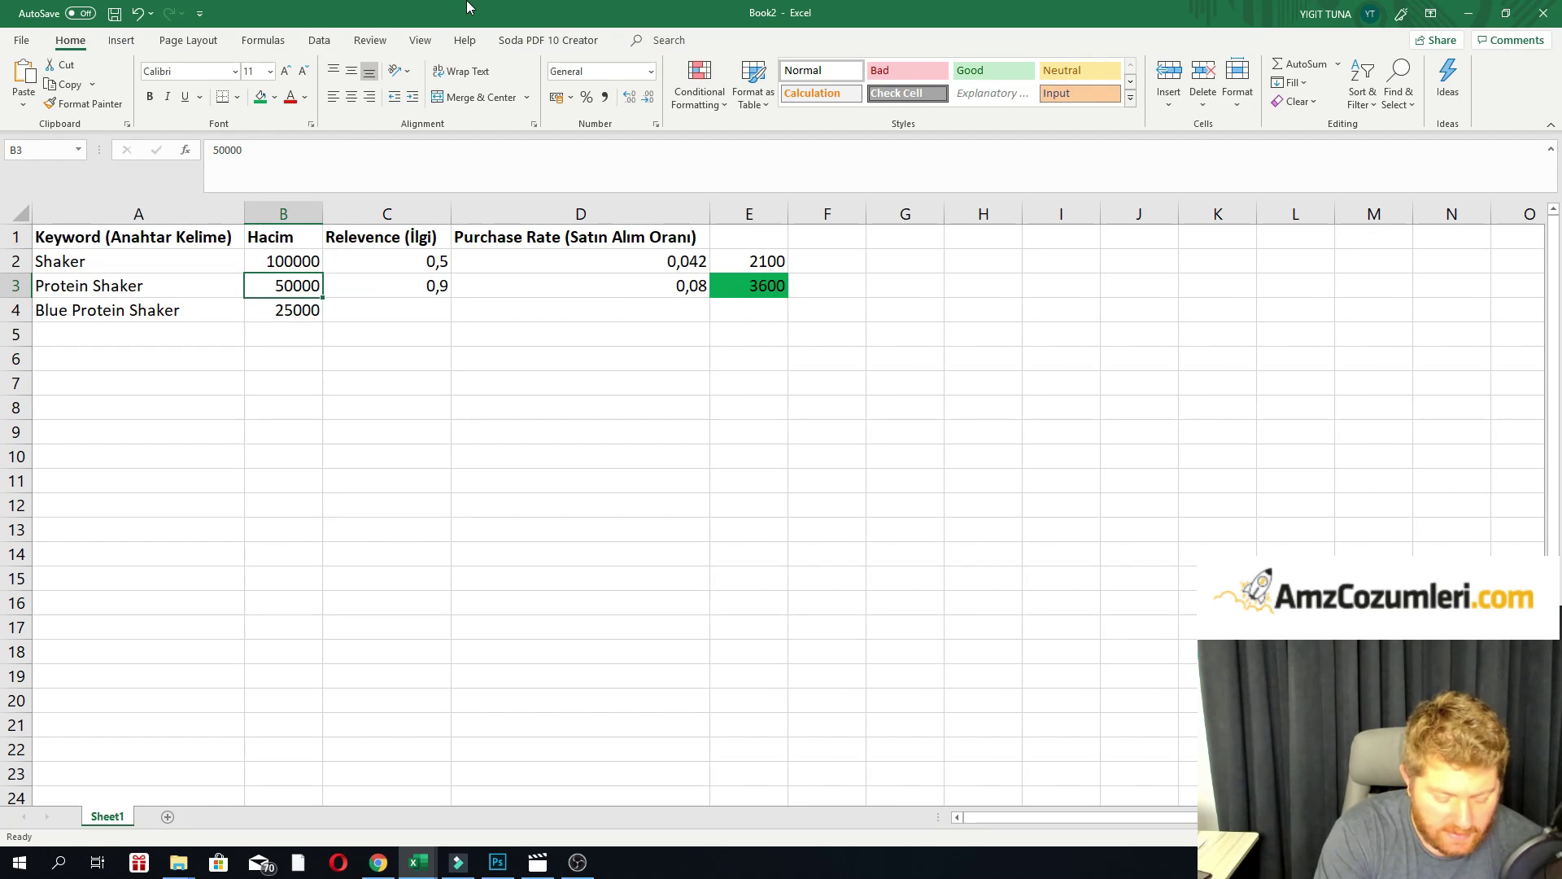
text(52812)
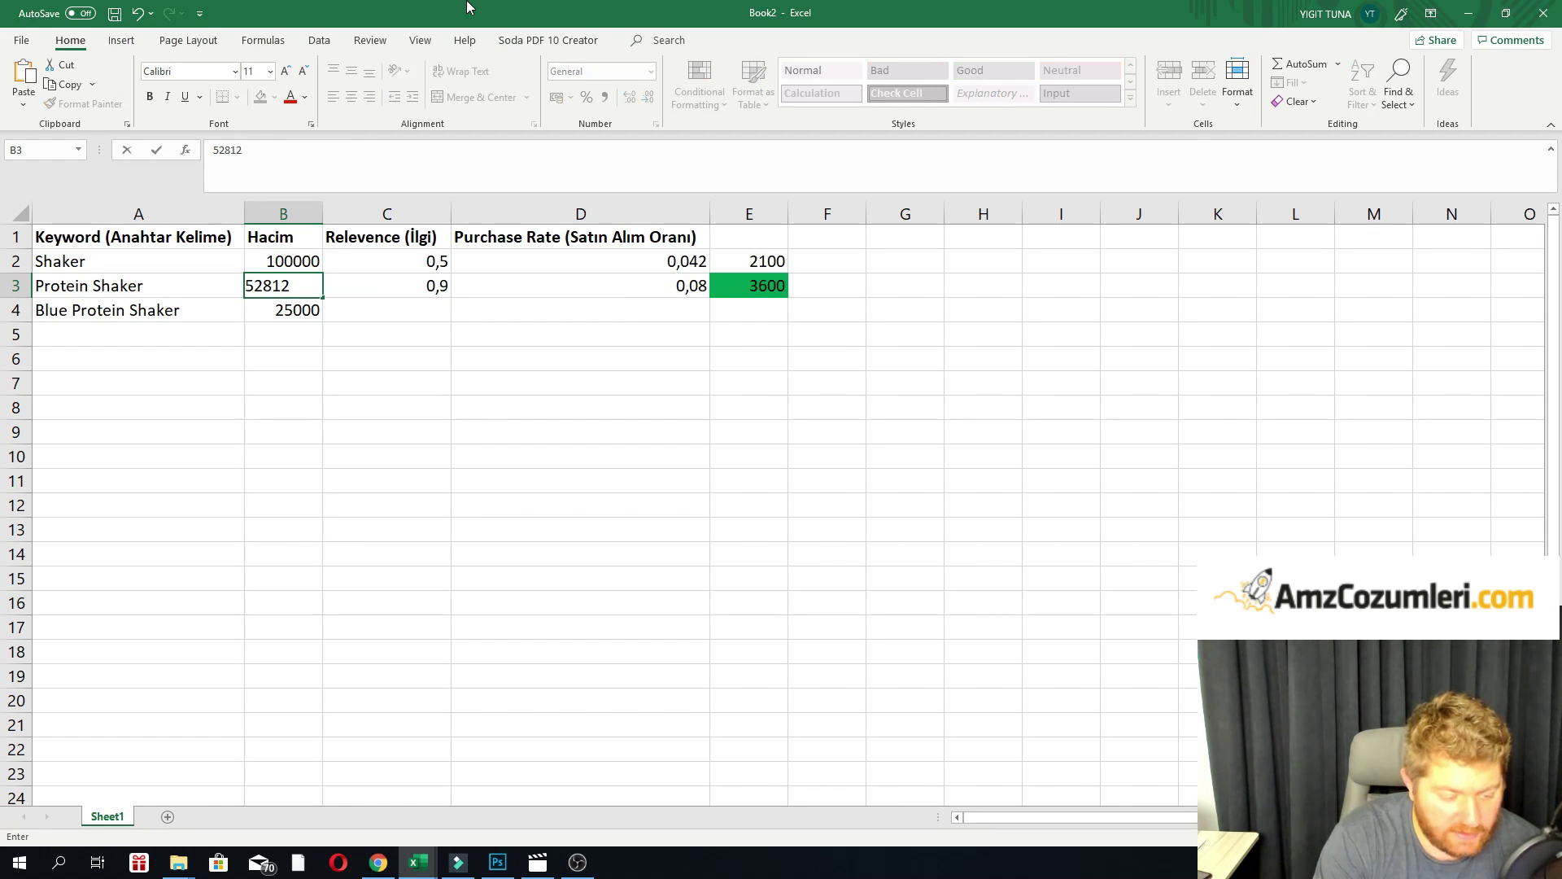
key(Return)
Look up the search volume of "shaker" in AsinSeed and set Shaker's volume in cell B2 of Book2 to 66947.
key(alt+Tab)
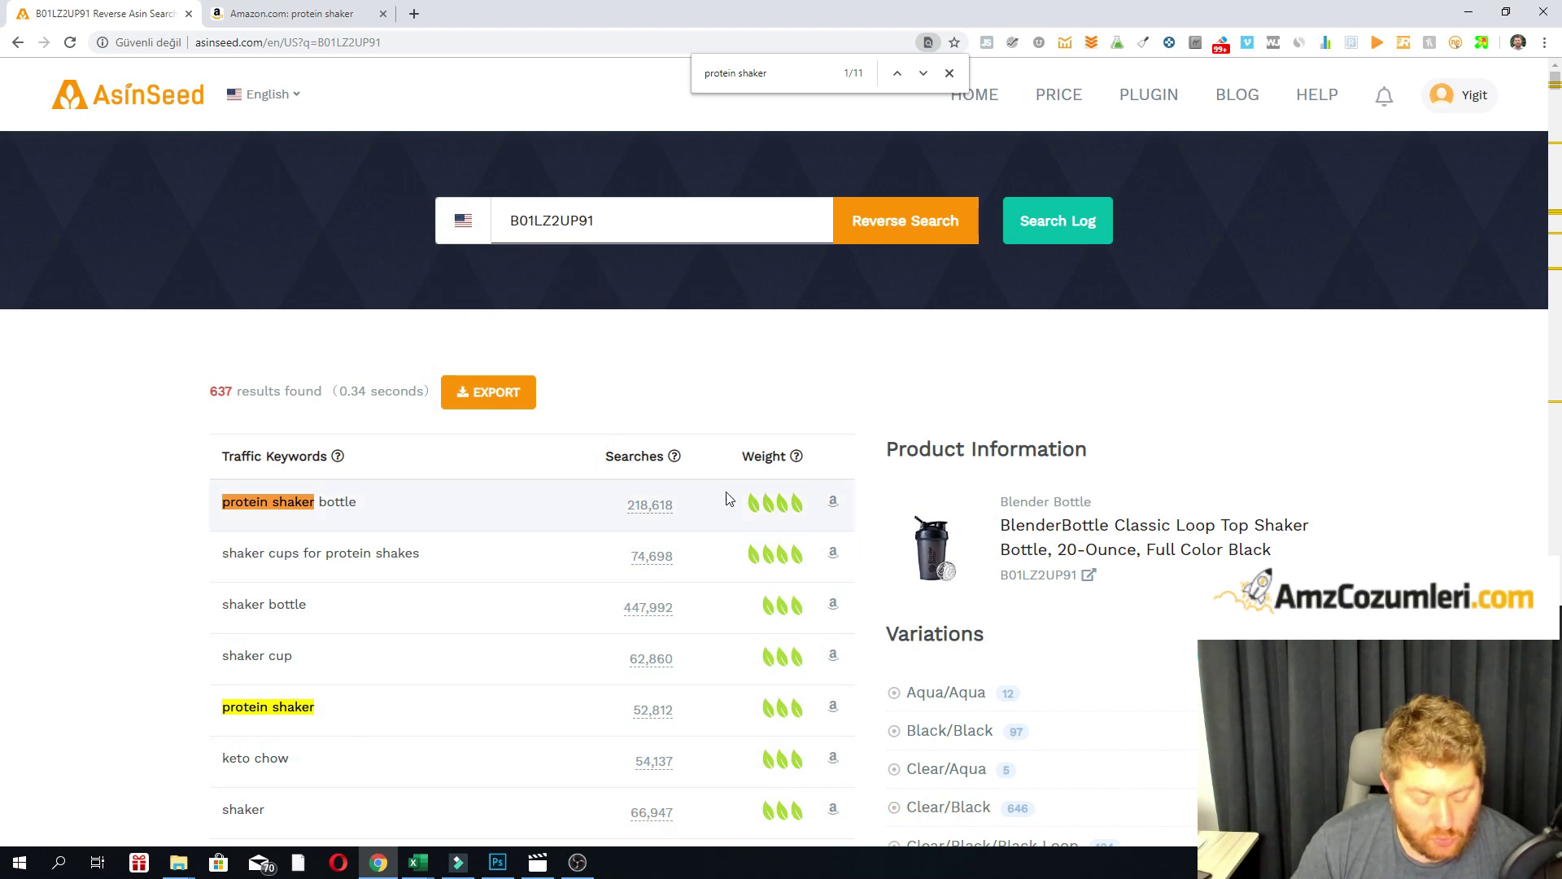
key(alt+Tab)
click(307, 261)
text(66)
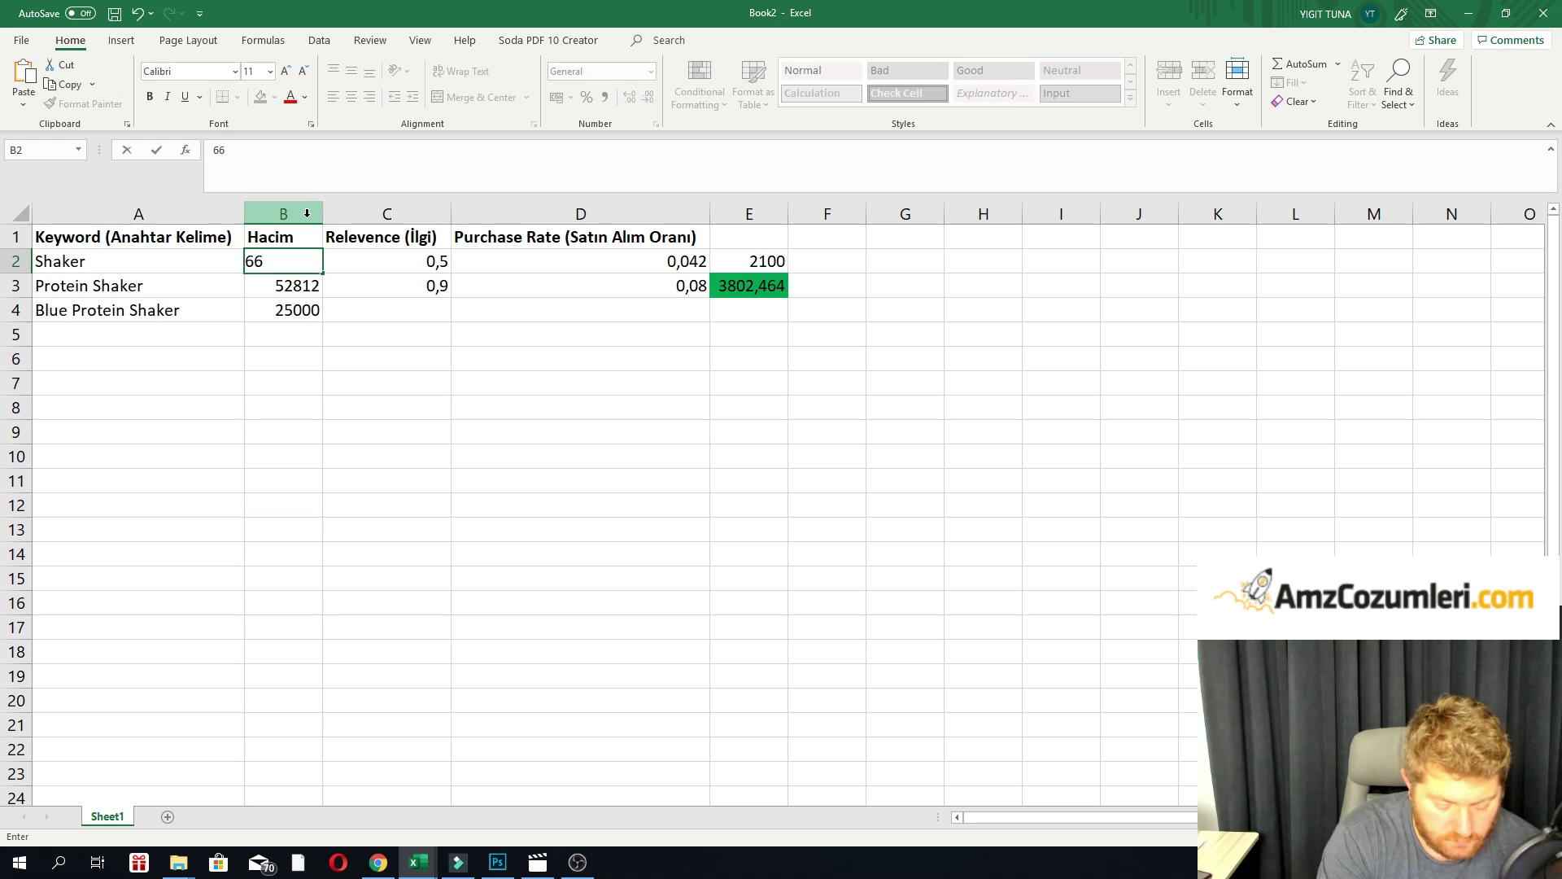
text(947)
key(Return)
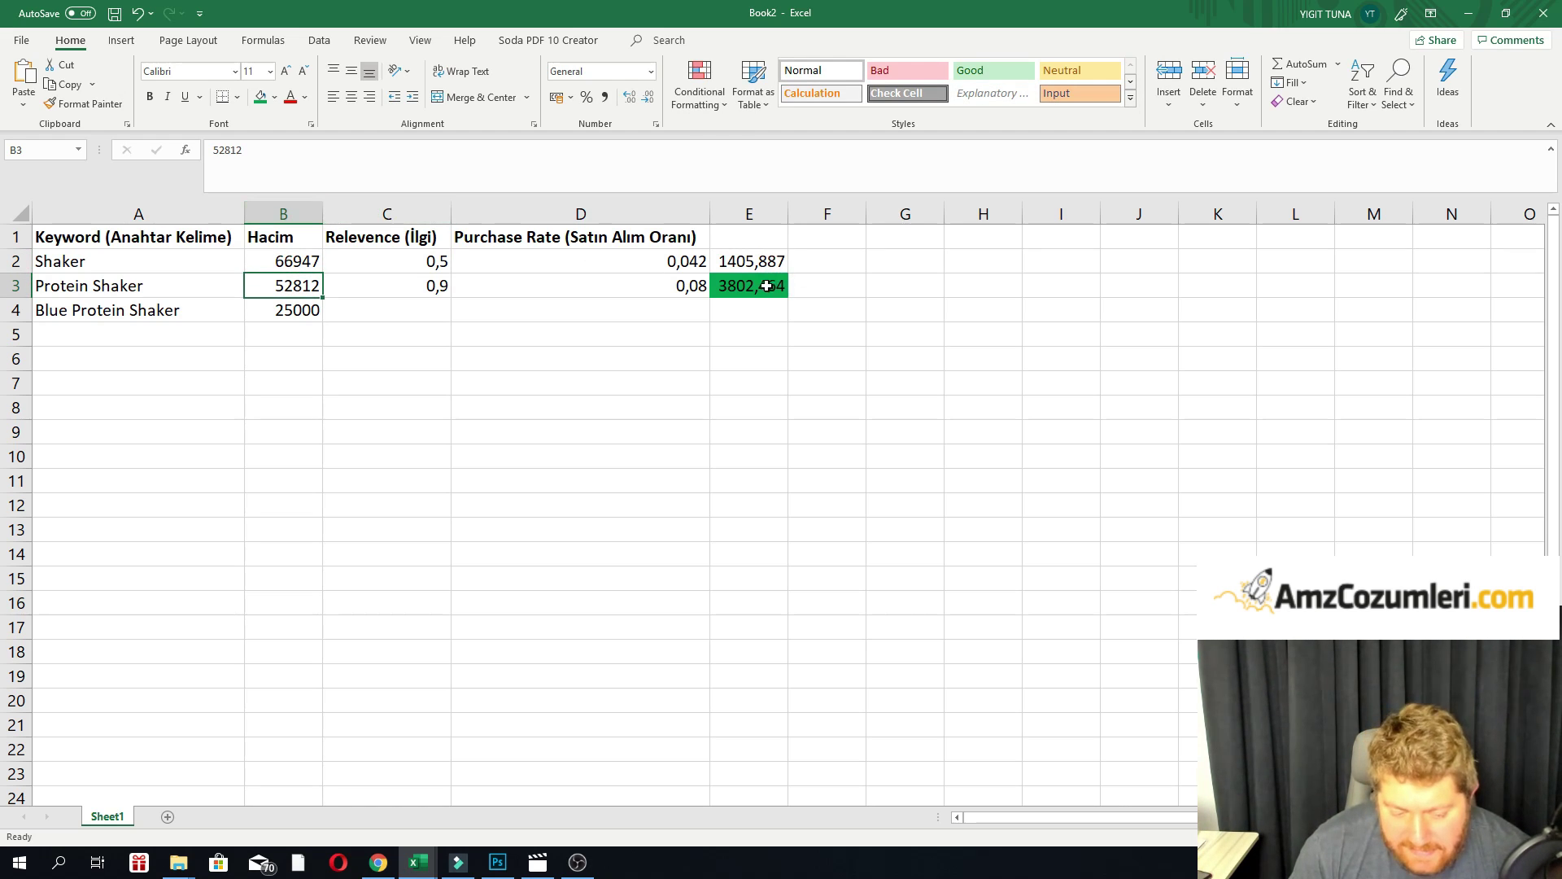
Format the calculated results in E2:E3 with a thousands separator and no decimal places.
drag(772, 264, 769, 286)
click(607, 96)
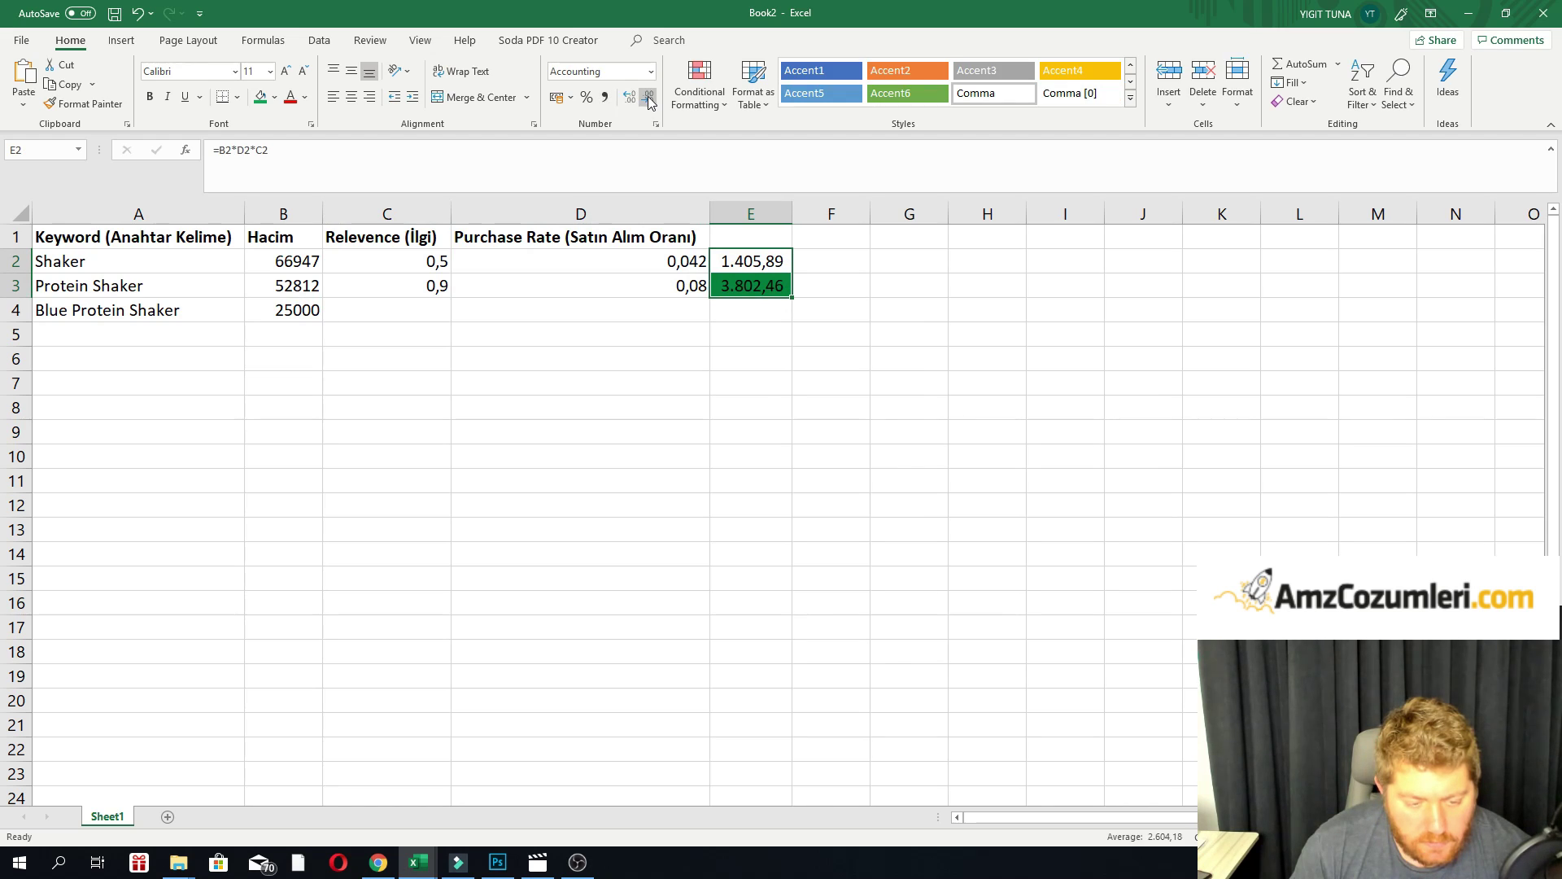
click(648, 97)
click(648, 97)
click(765, 334)
drag(765, 260, 769, 284)
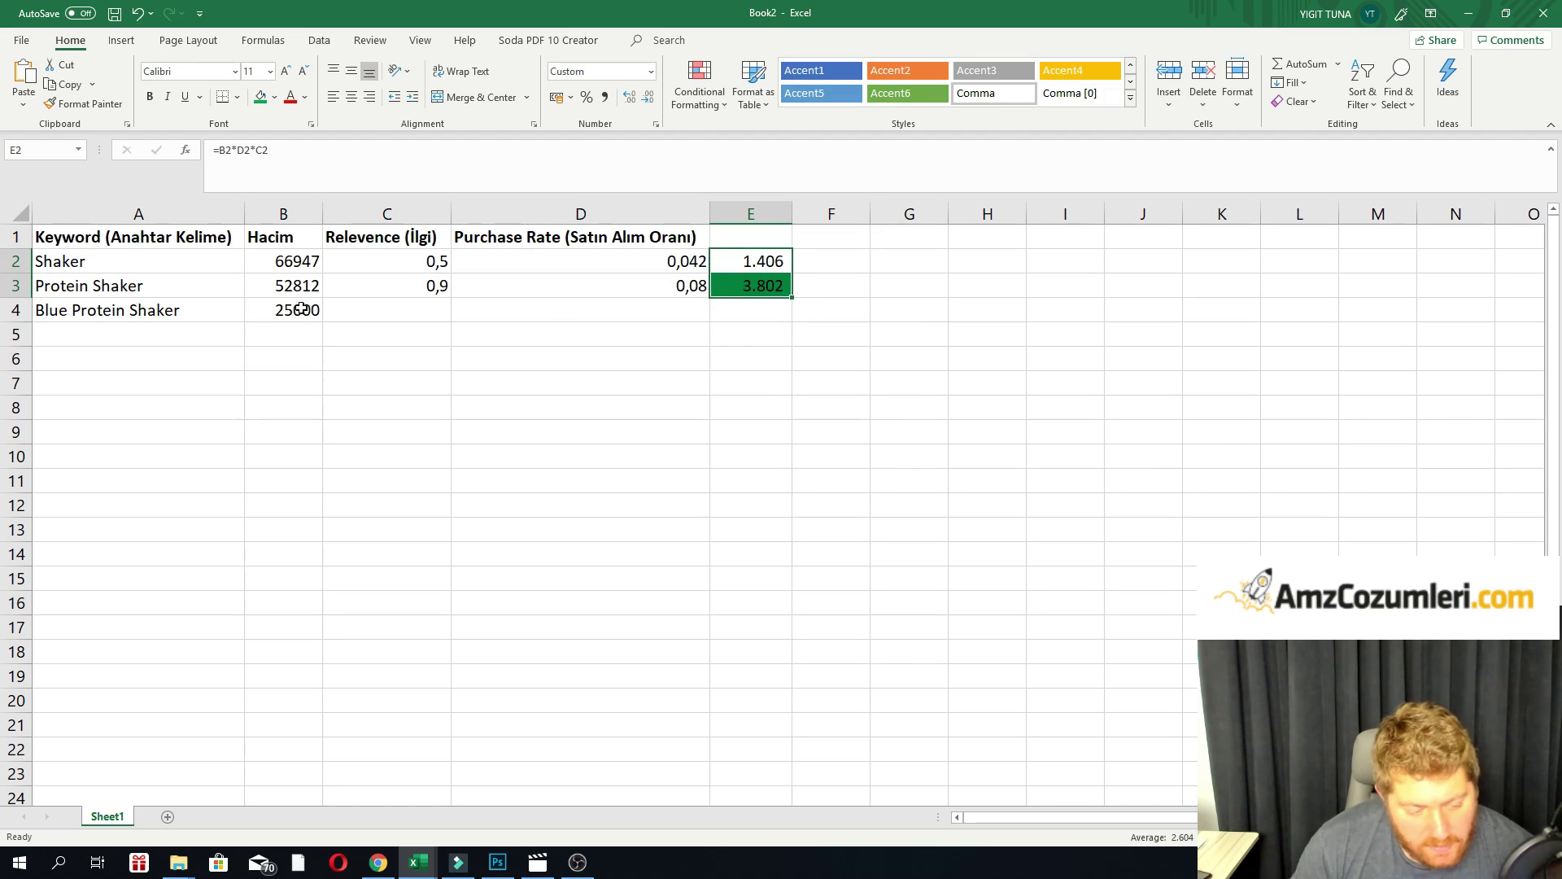
Compare the Shaker and Protein Shaker rows of the keyword table.
click(130, 289)
key(shift+space)
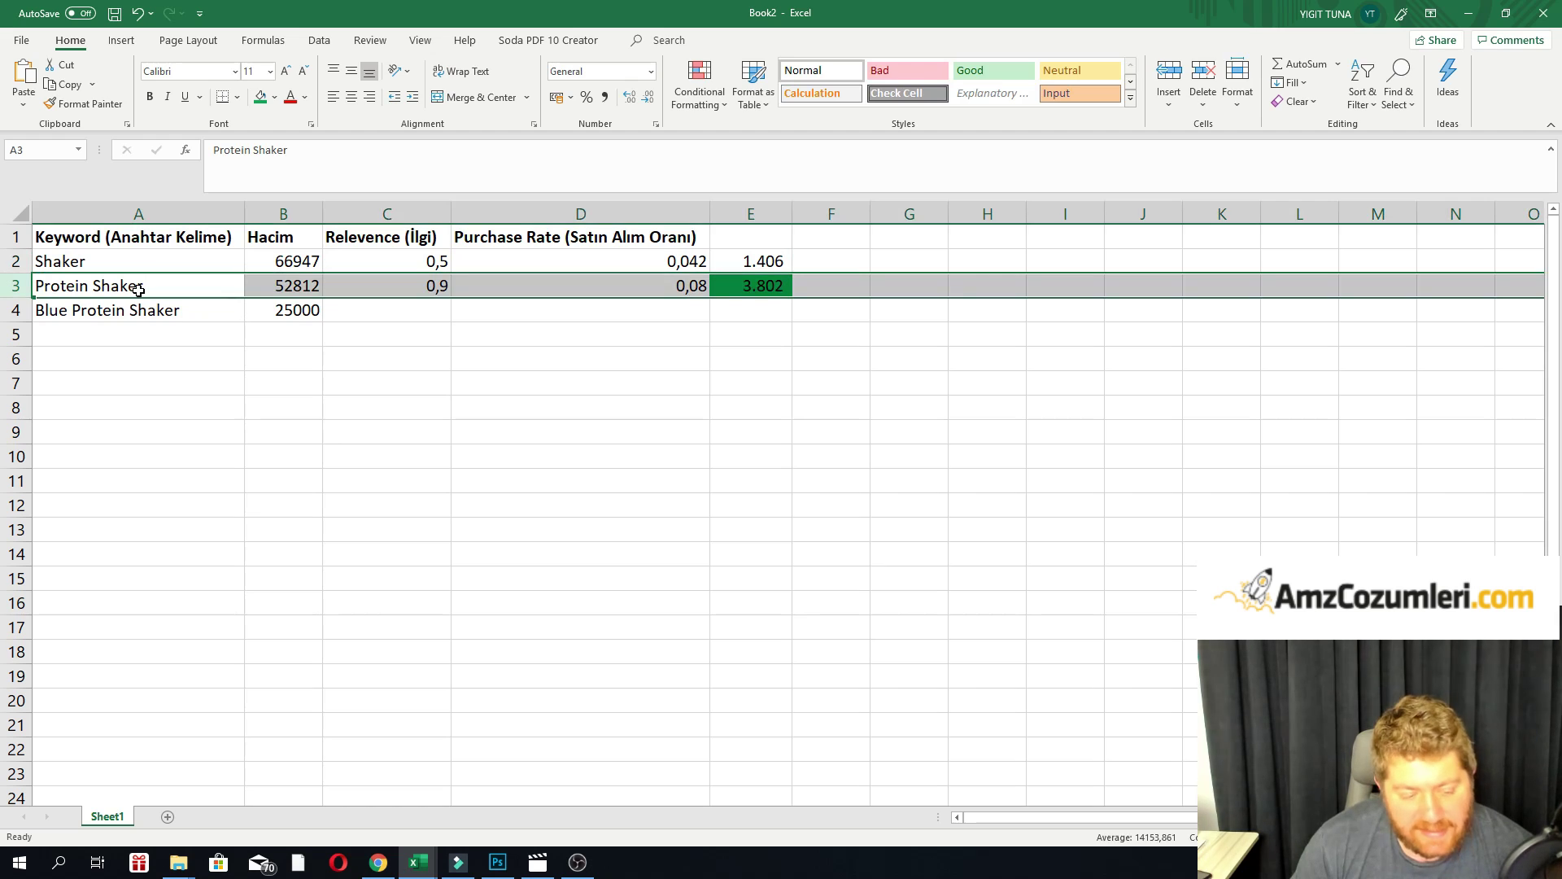
click(142, 248)
click(138, 258)
key(shift+space)
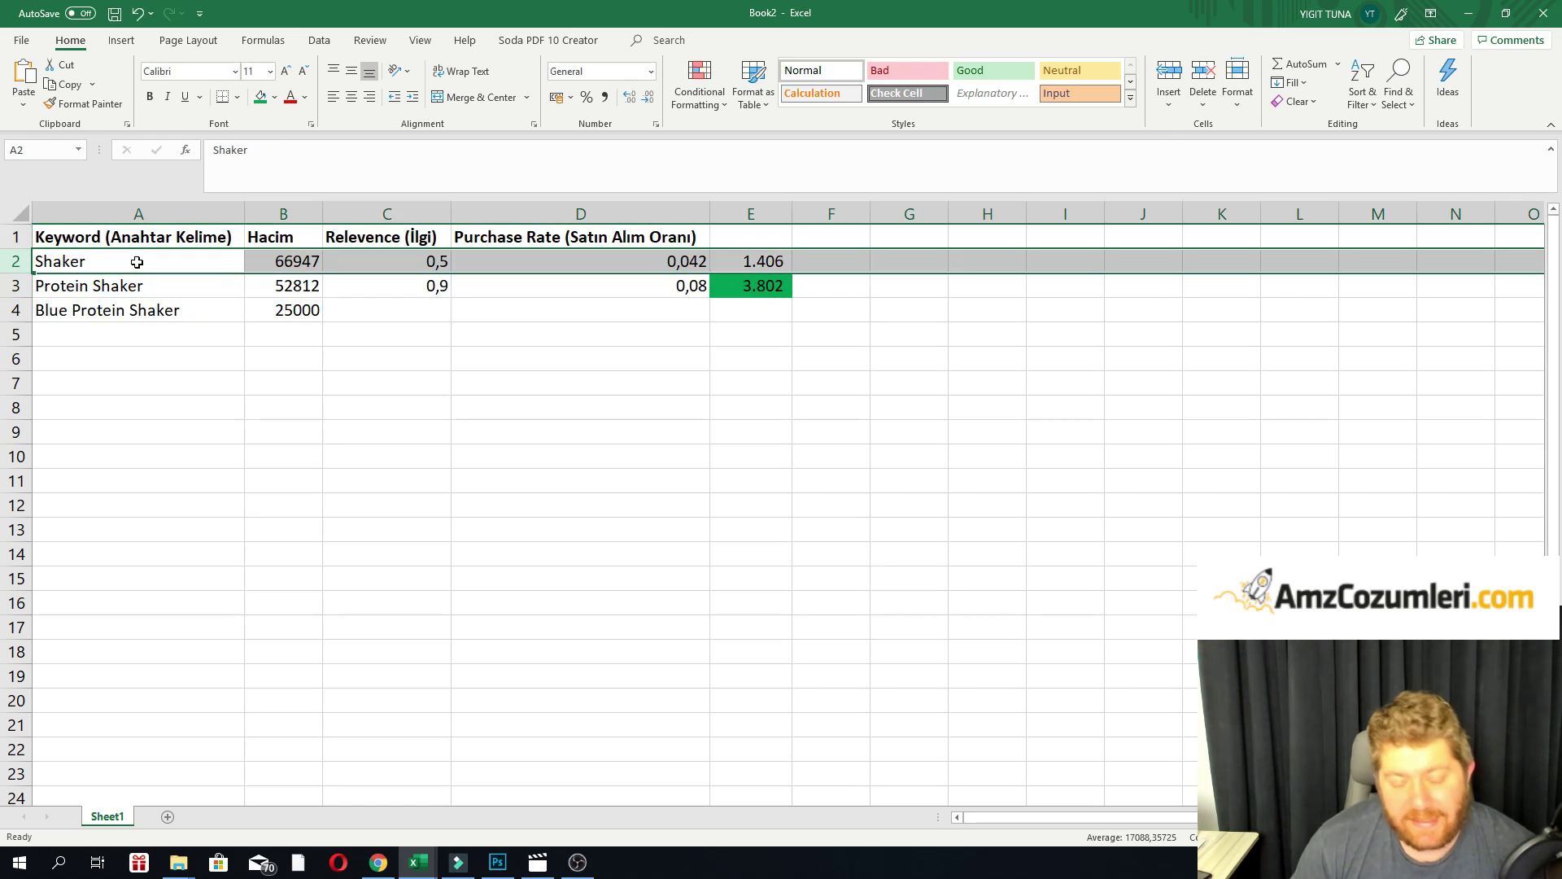
click(163, 359)
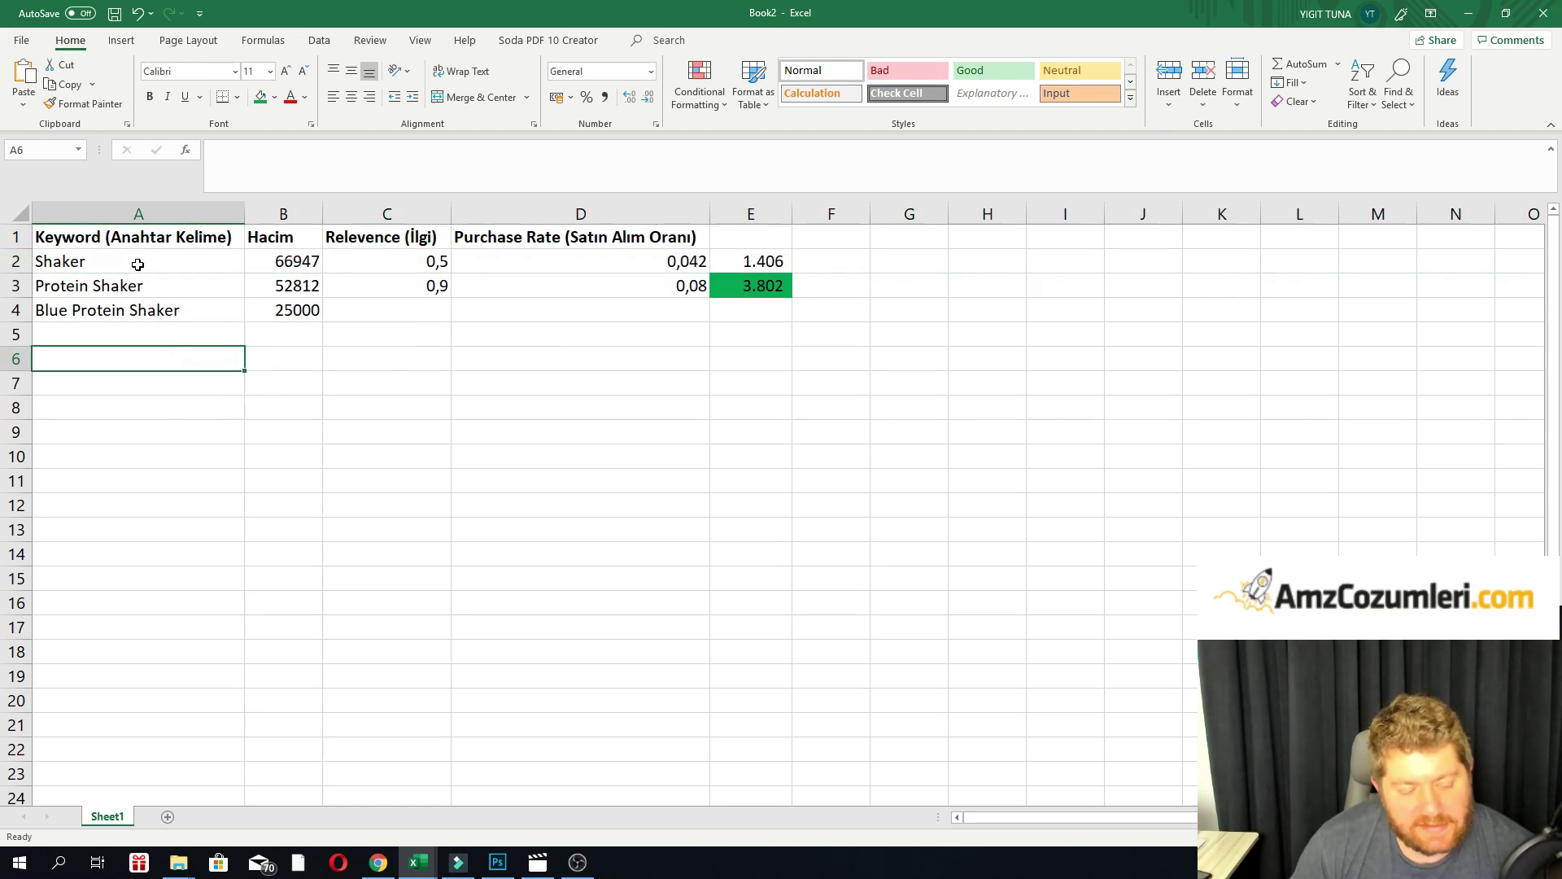
click(136, 261)
drag(188, 258, 263, 266)
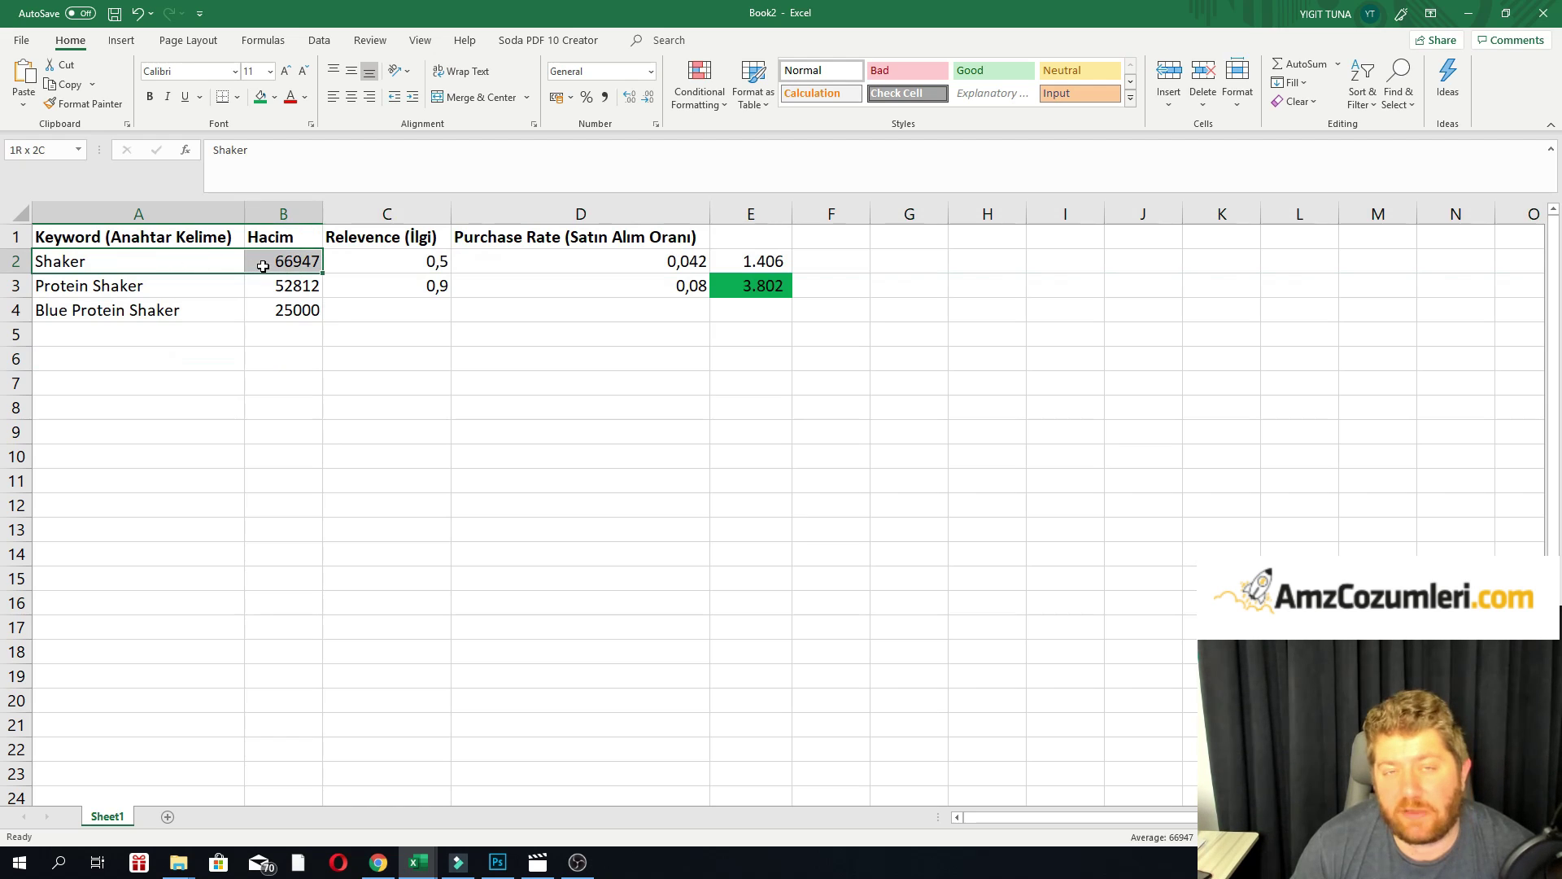
click(190, 288)
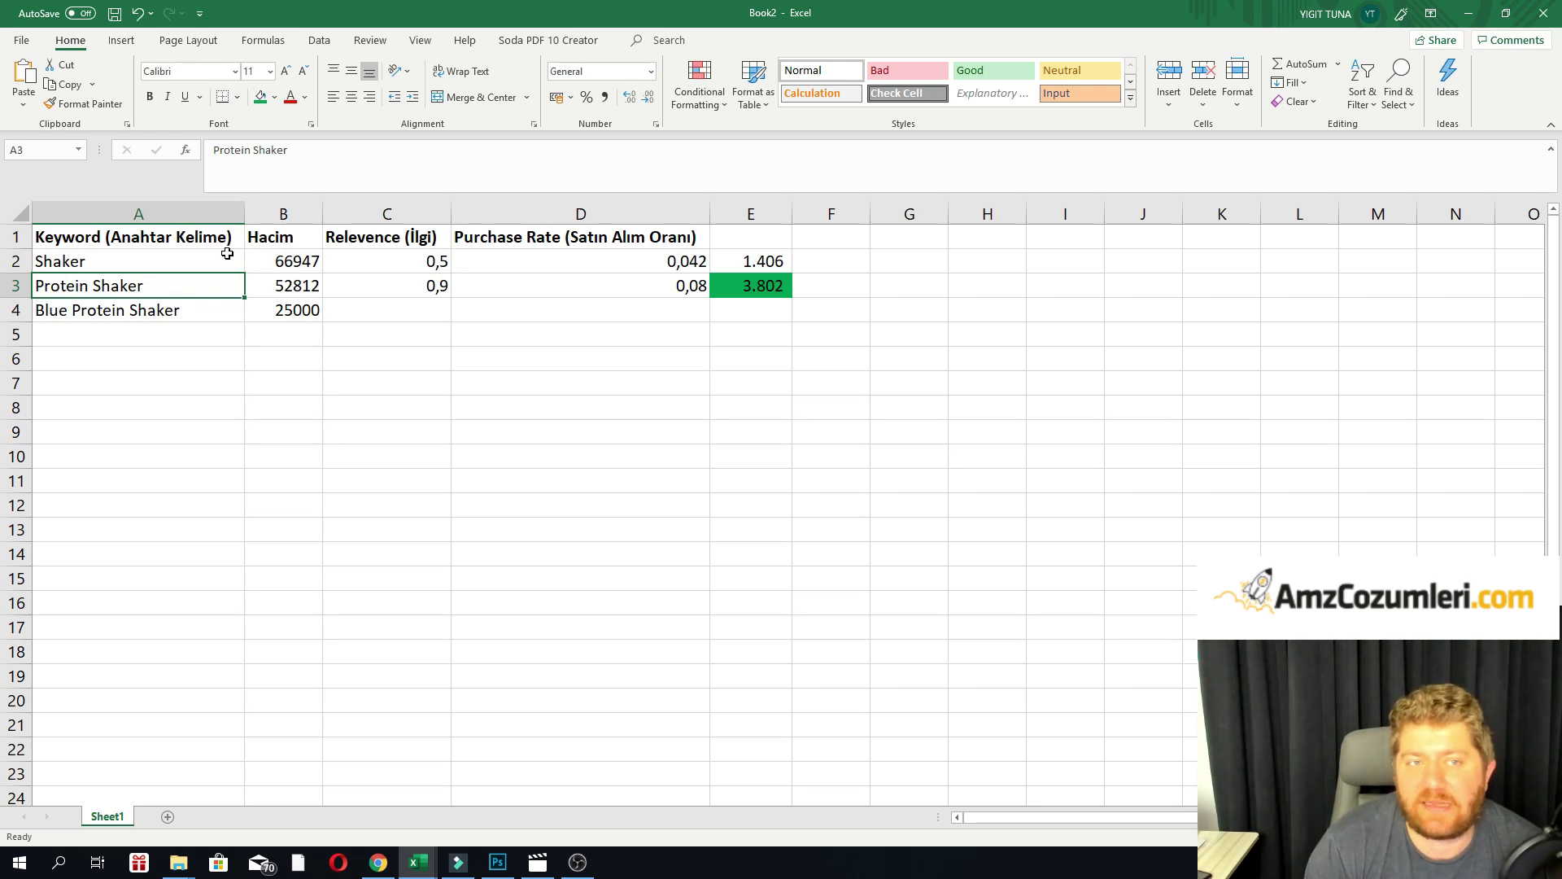
Set Blue Protein Shaker's volume in cell B4 to 10000.
click(112, 309)
drag(169, 310, 294, 319)
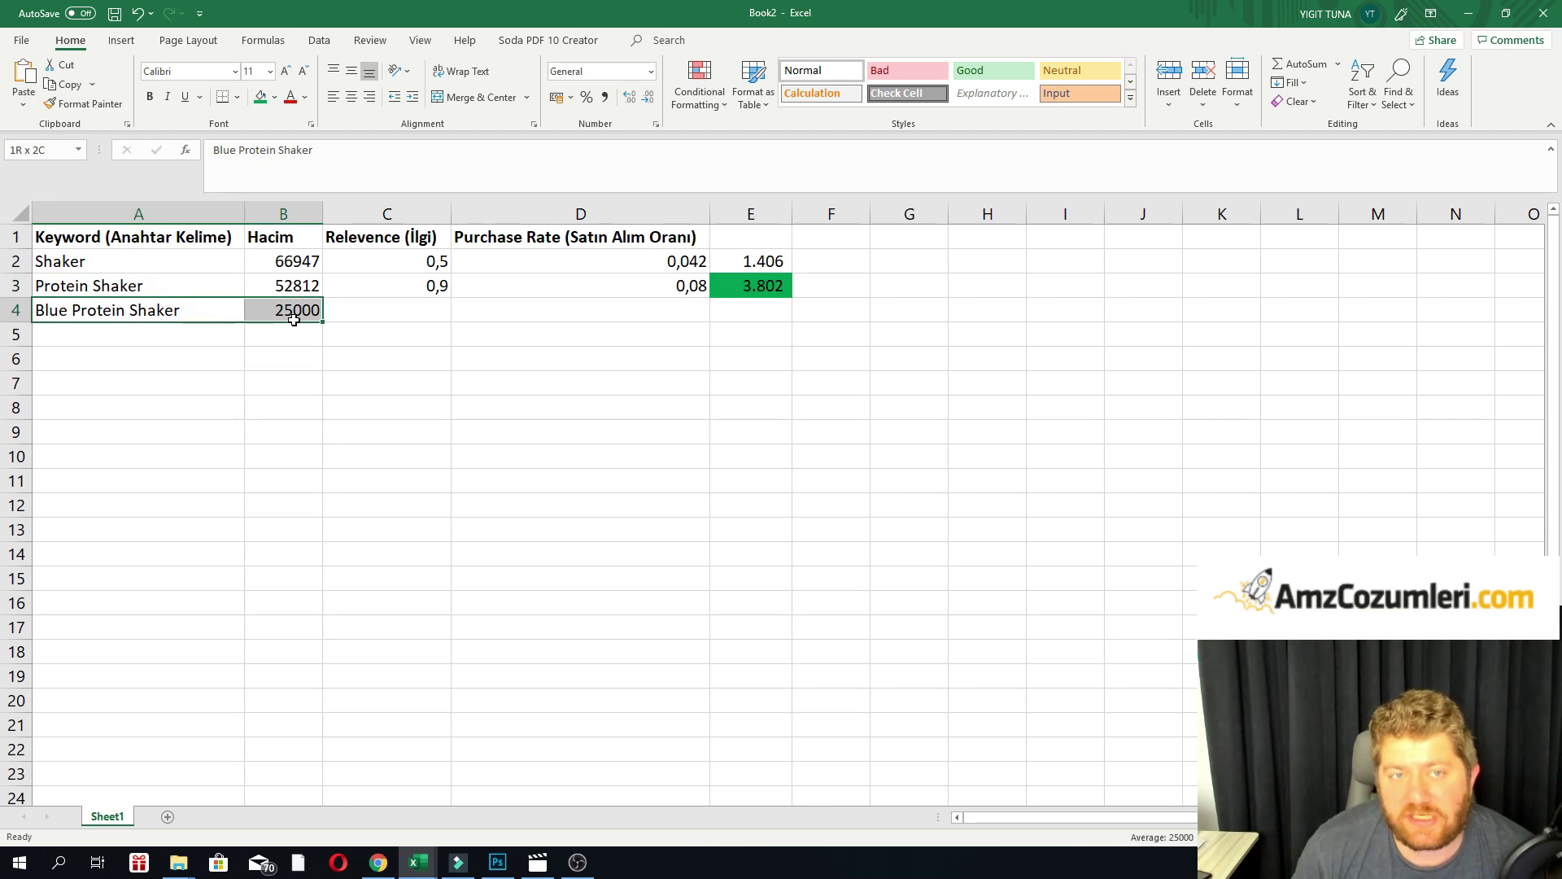
click(298, 314)
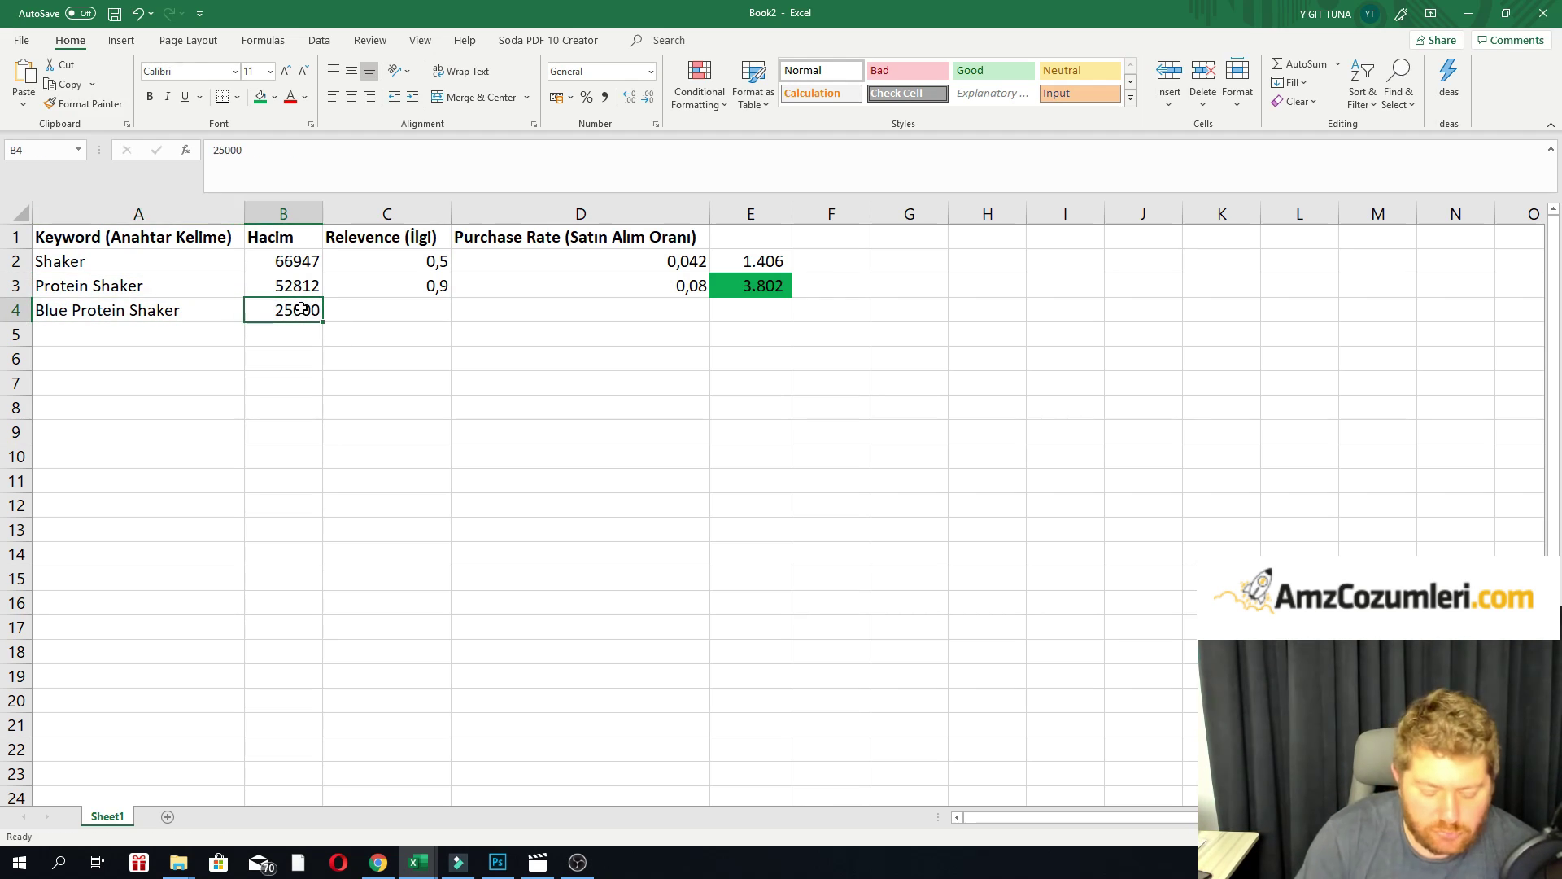
text(10 000)
key(Return)
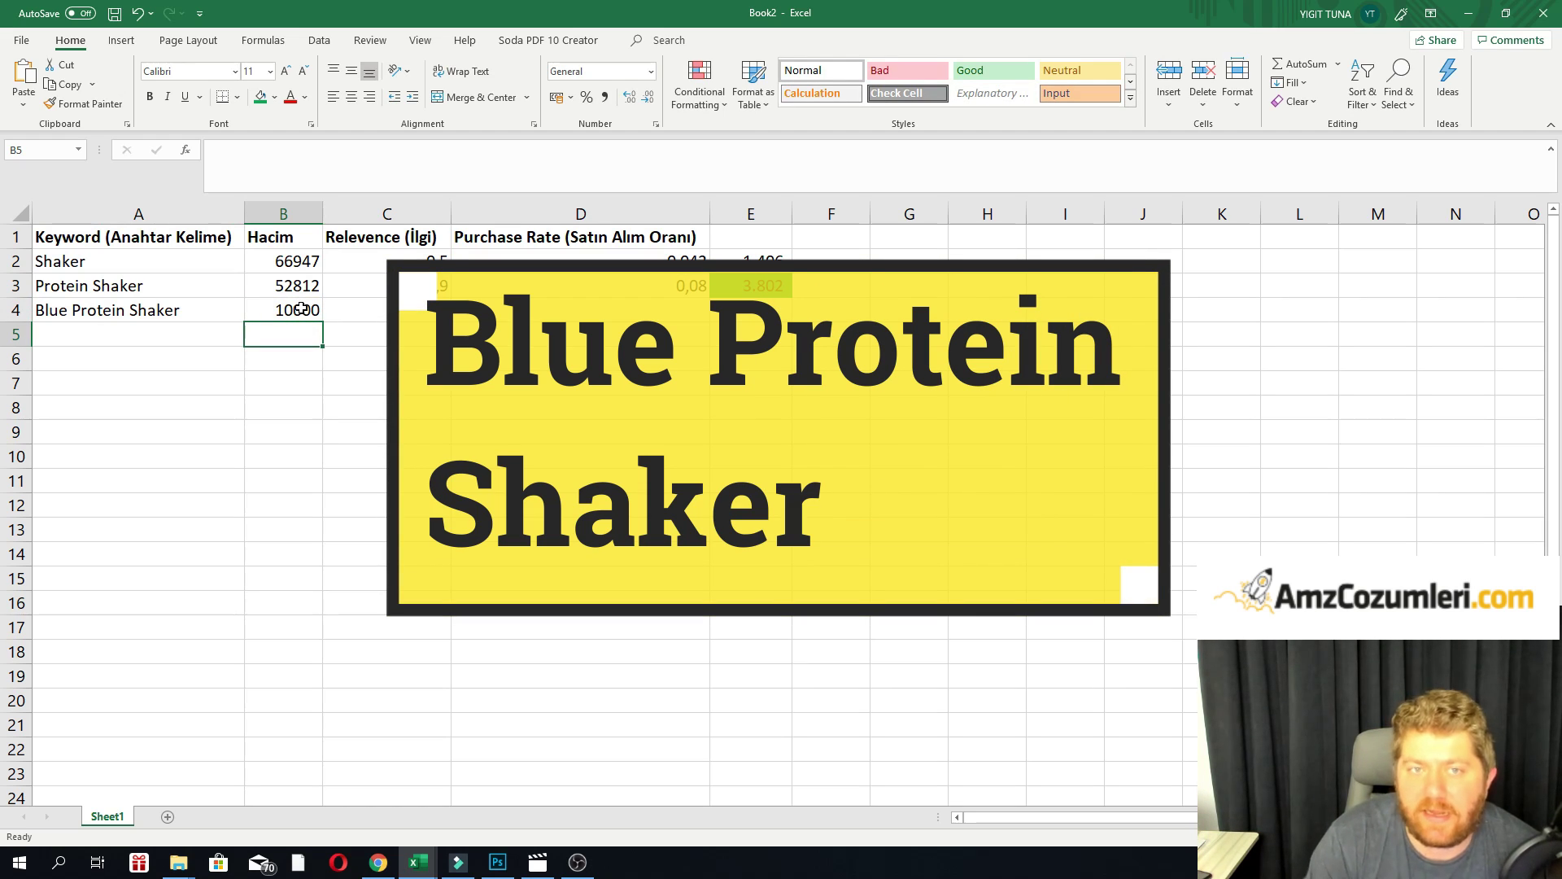
click(547, 244)
click(537, 293)
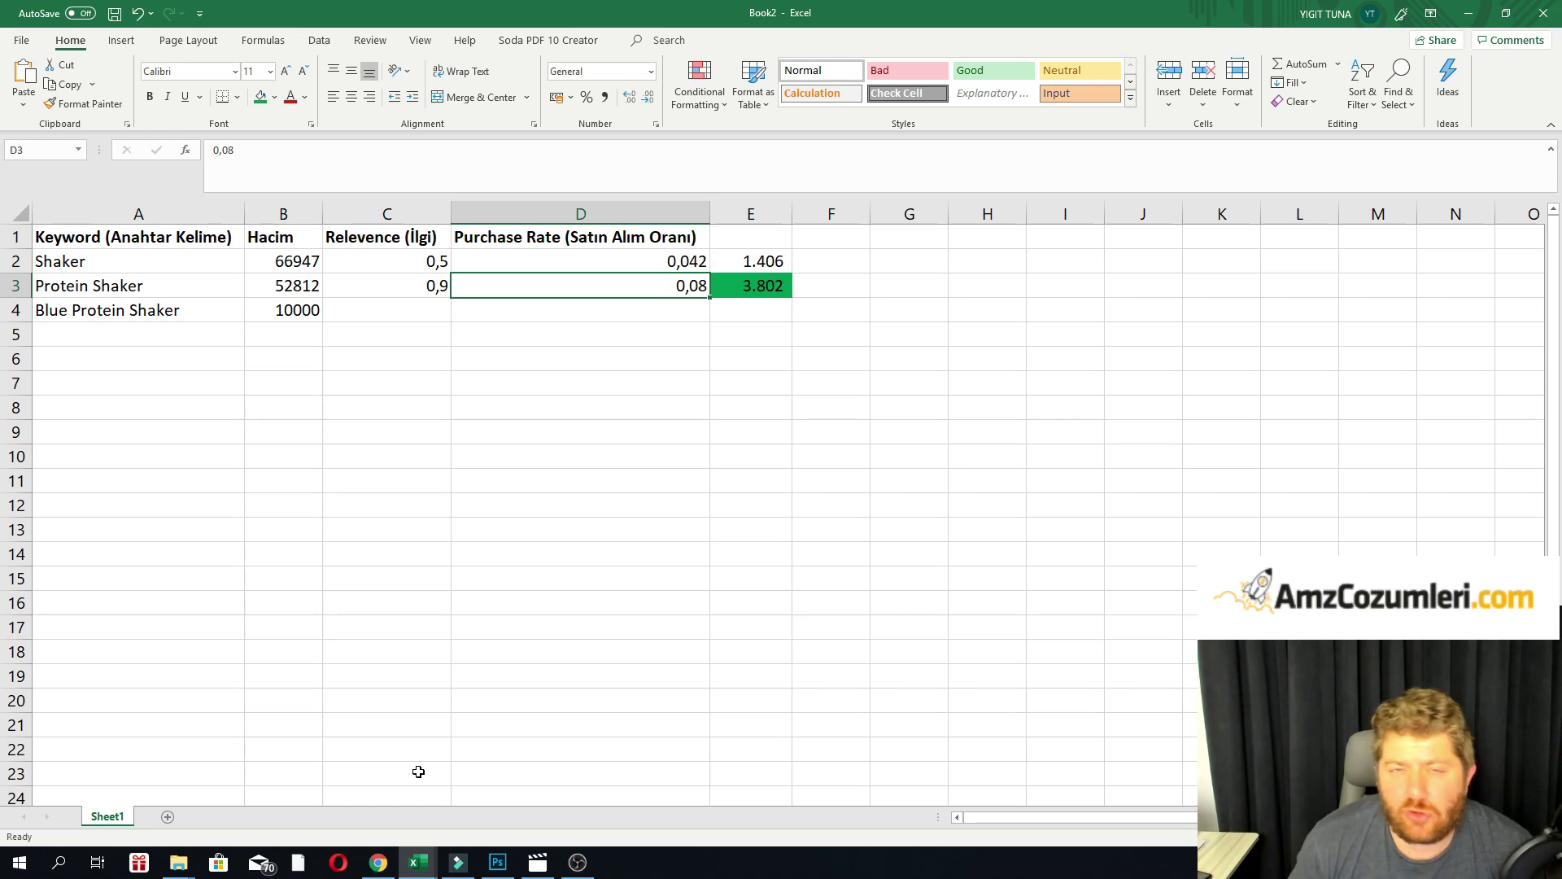
click(830, 334)
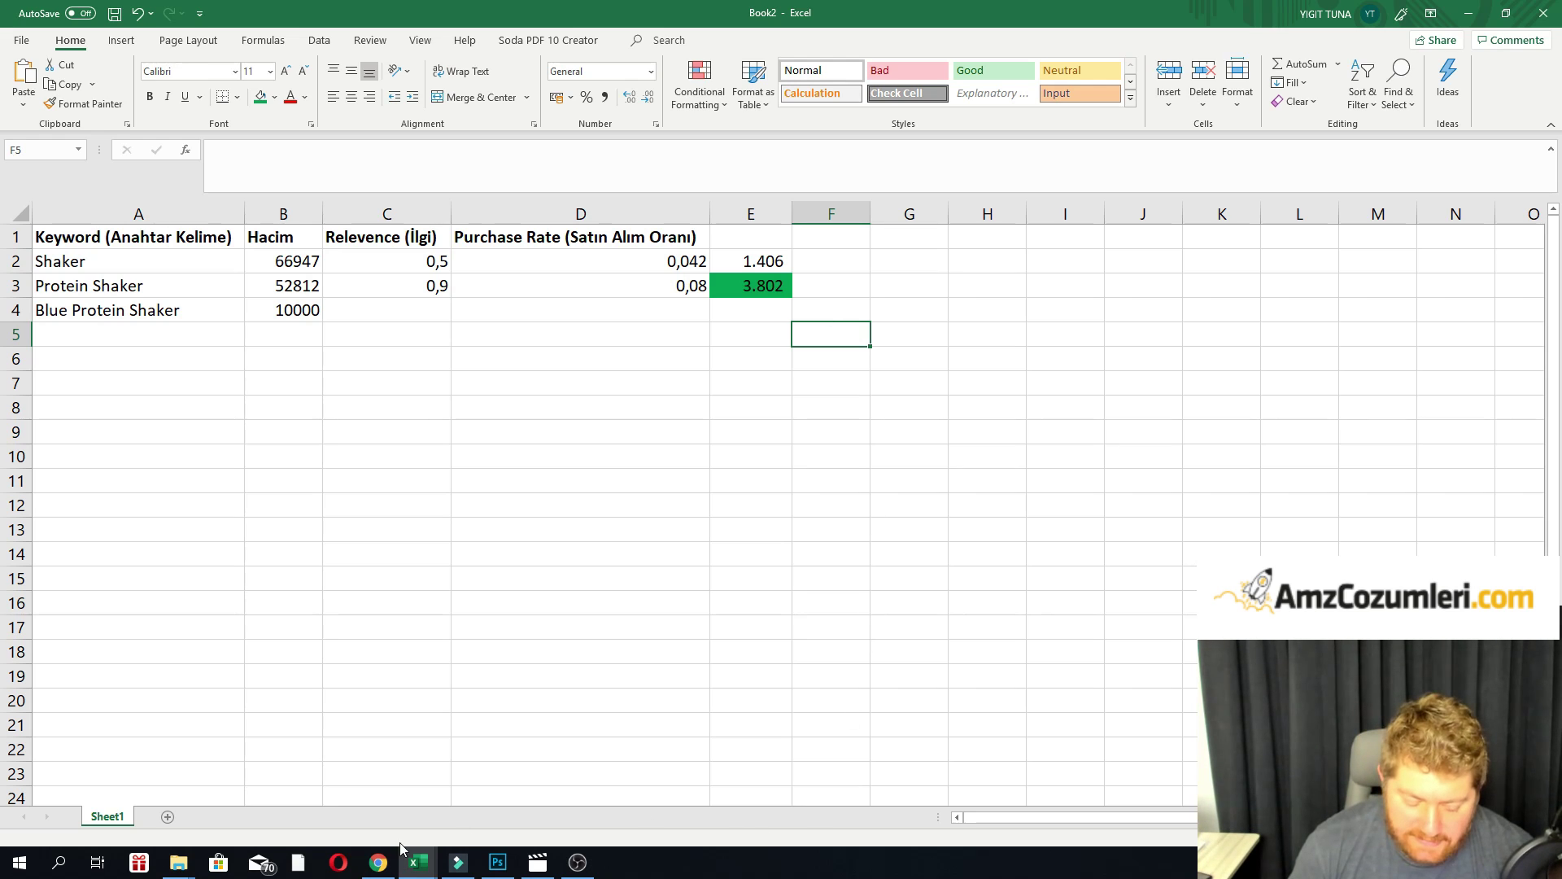
View the keyword metric columns on the 17Home and Garden sheet of the Top_Keyword_All_Files workbook, and return to the Book2 keyword list.
mouse_move(402, 850)
click(271, 812)
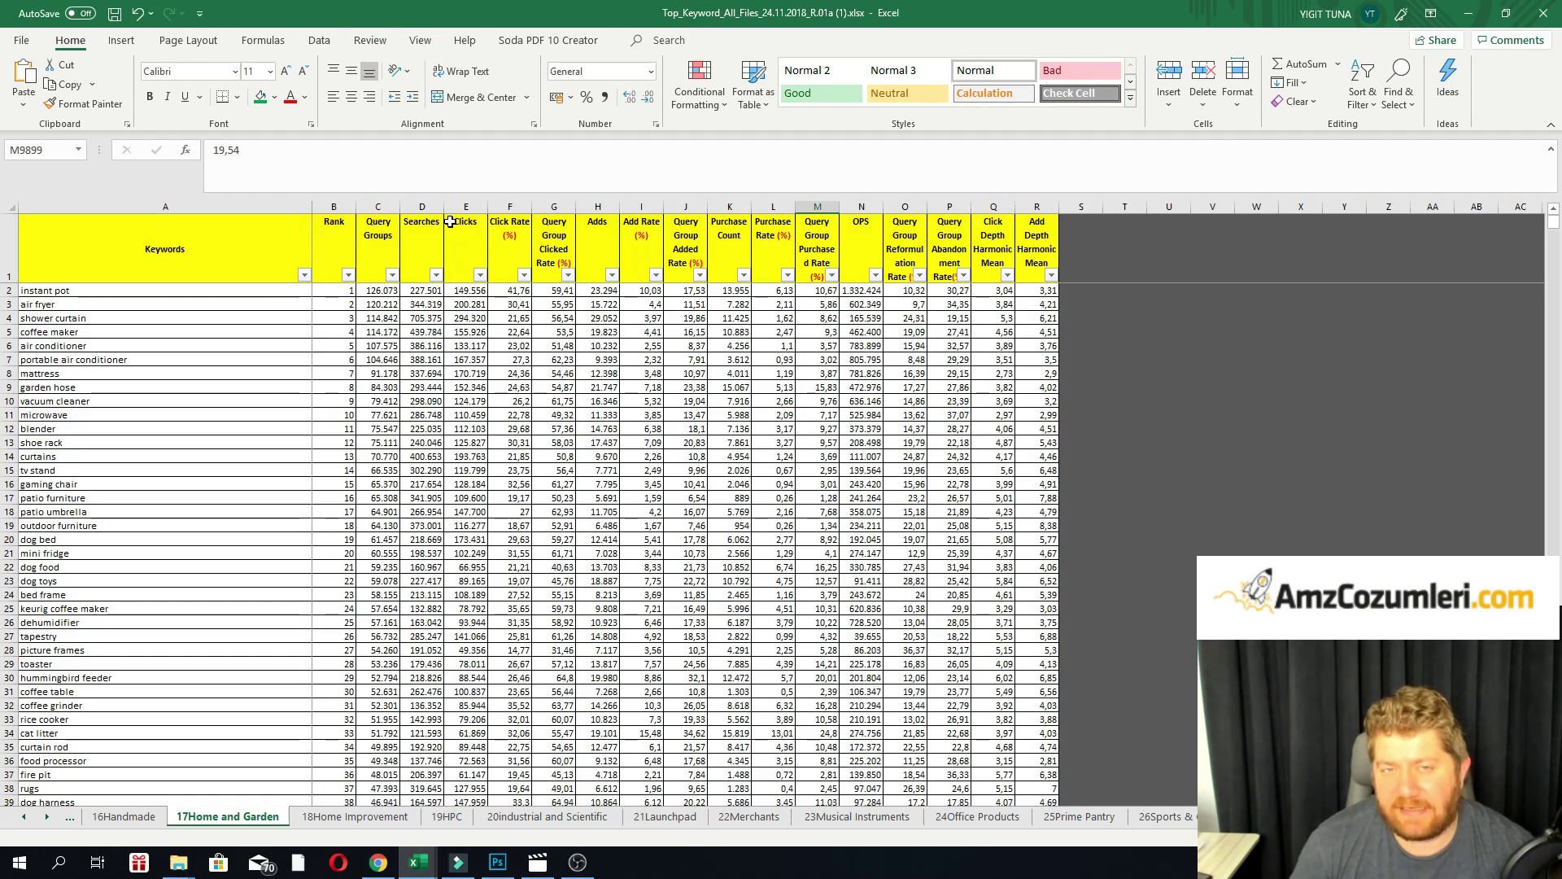
click(663, 230)
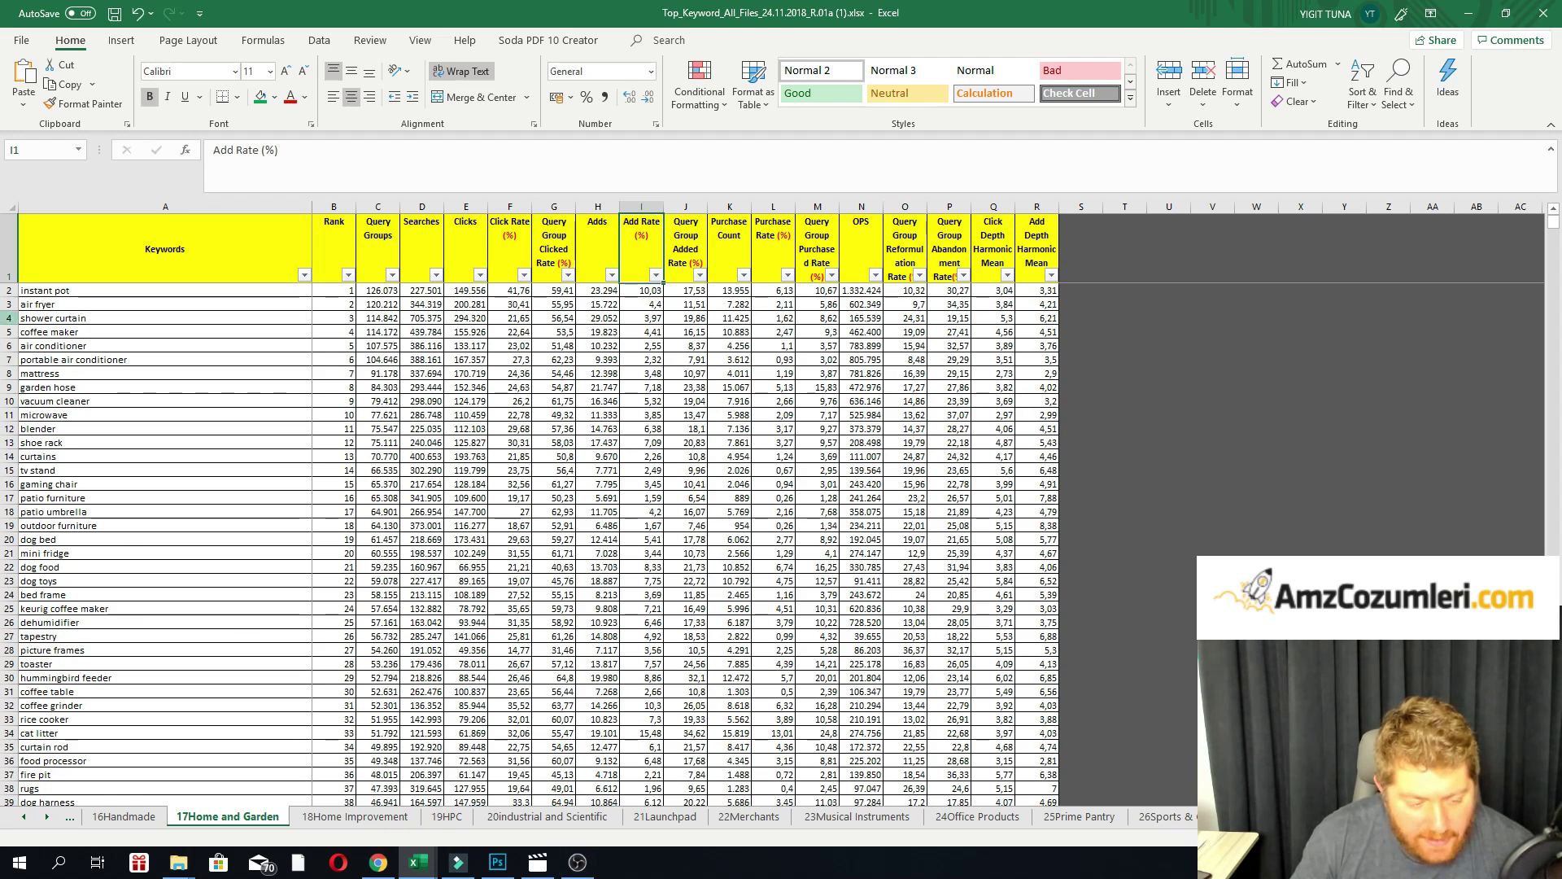
click(305, 275)
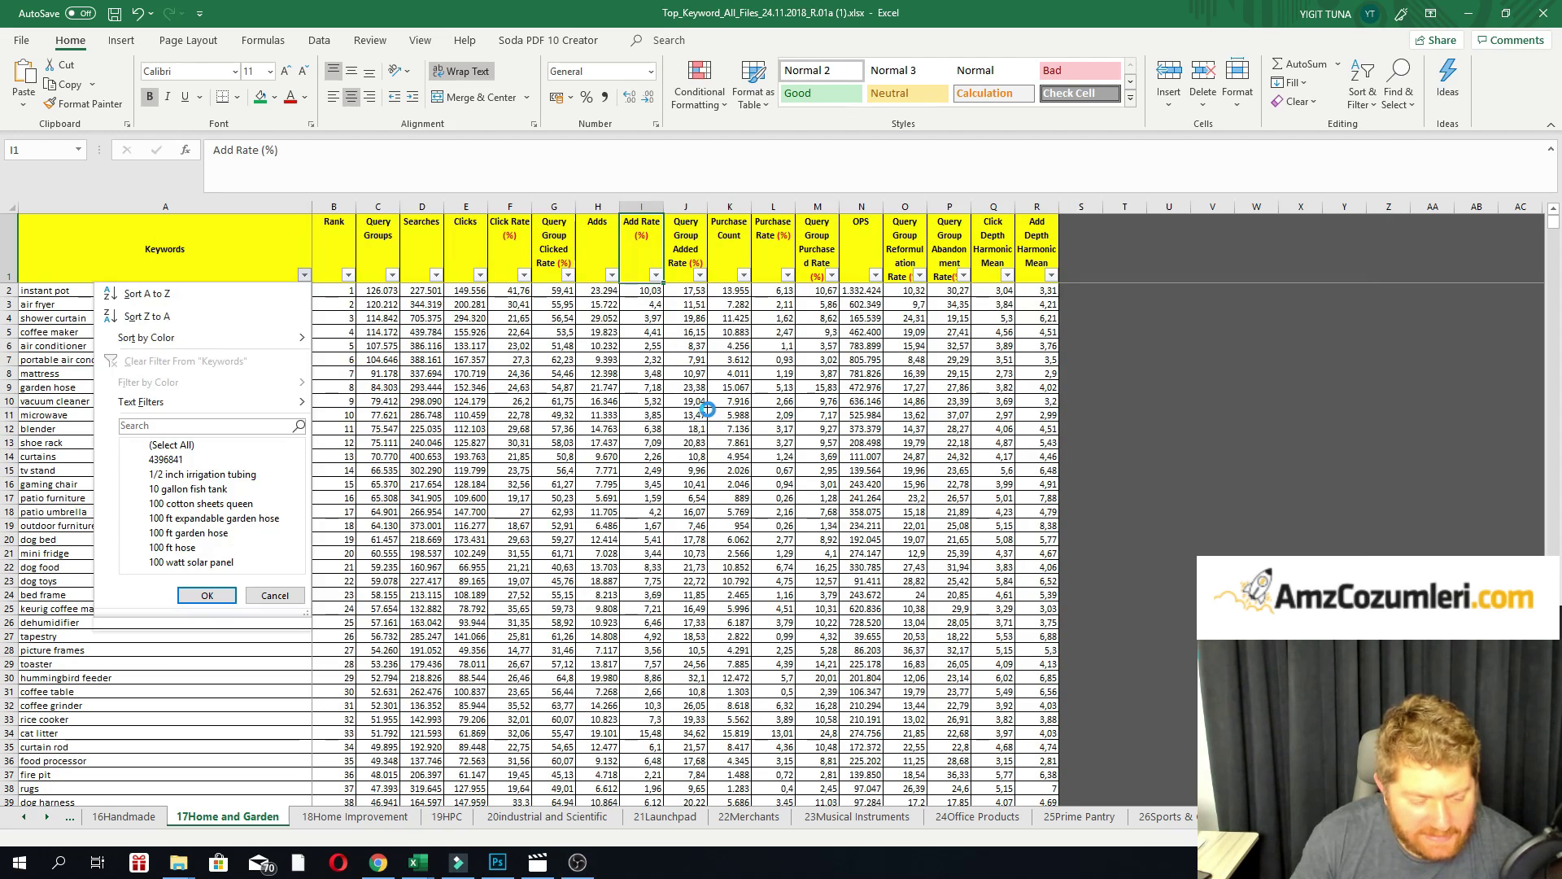
key(Escape)
key(alt+Tab)
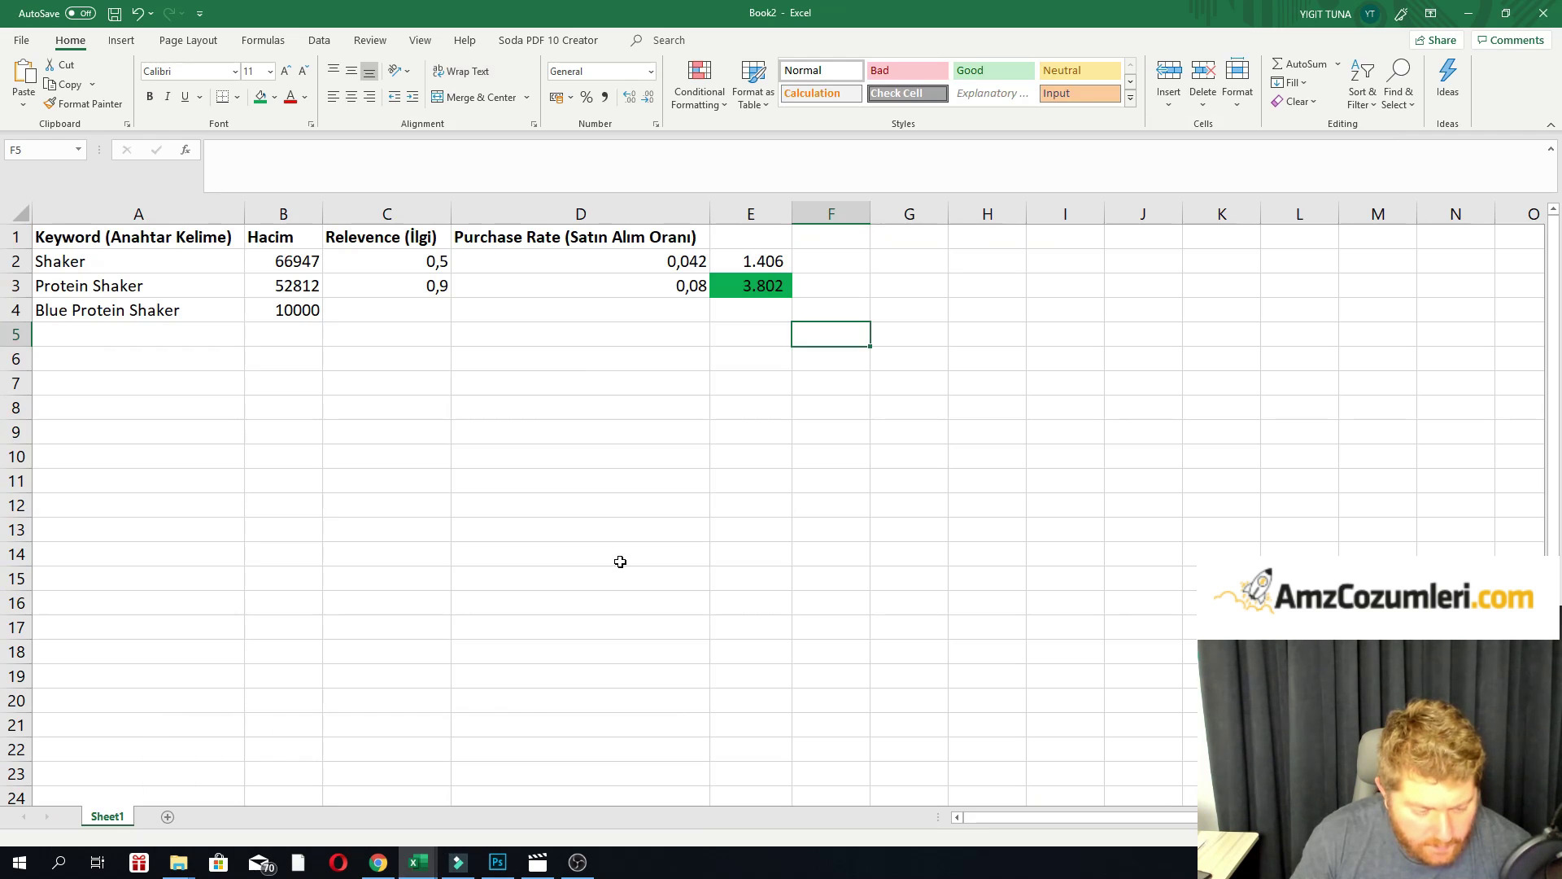
click(154, 293)
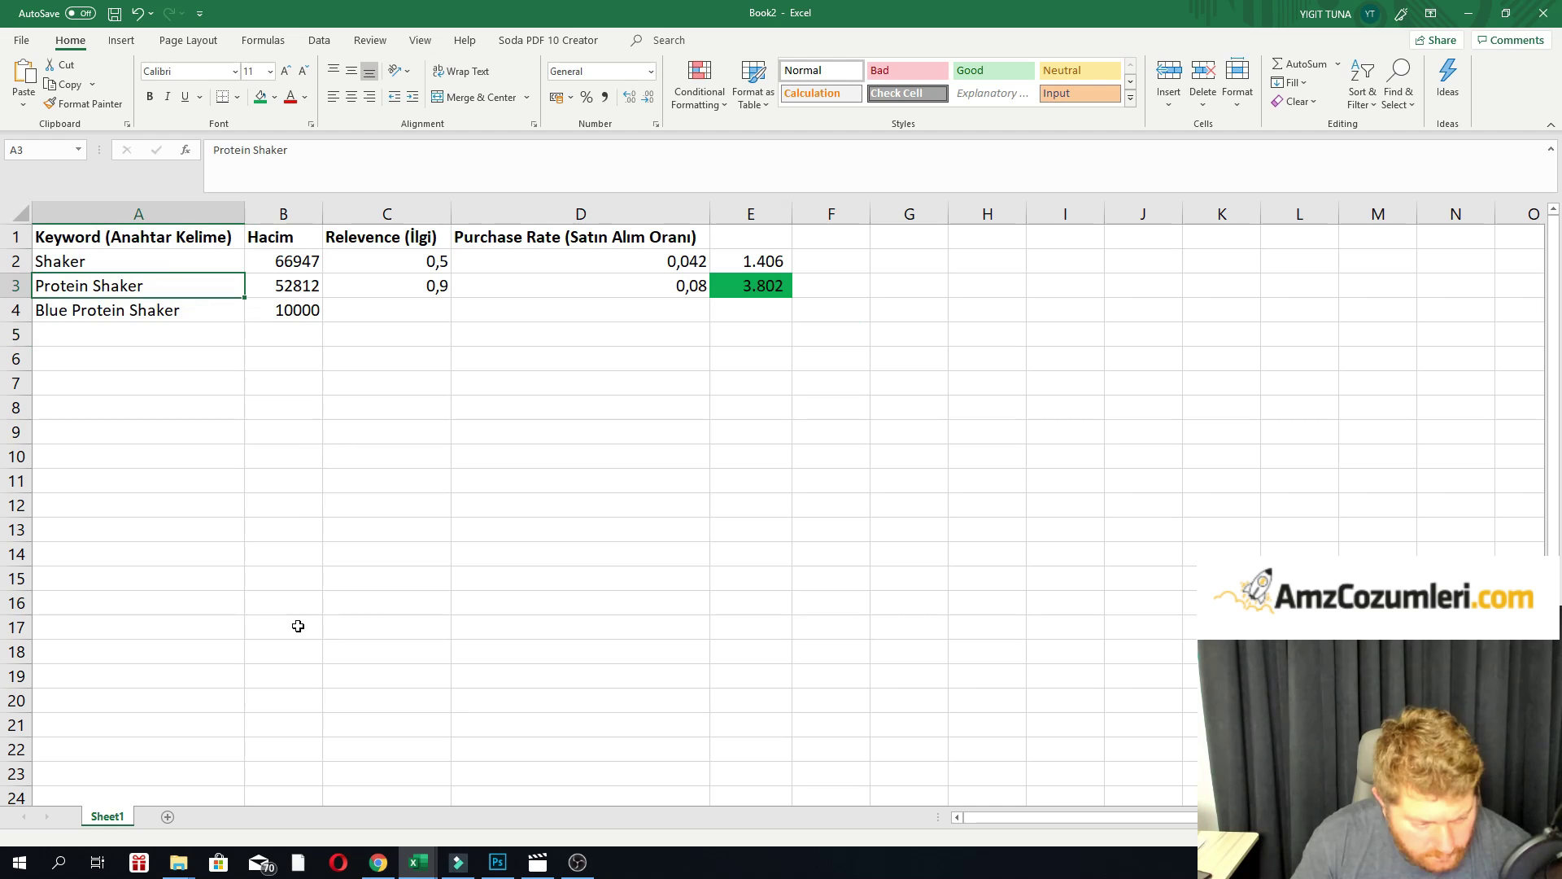
click(154, 259)
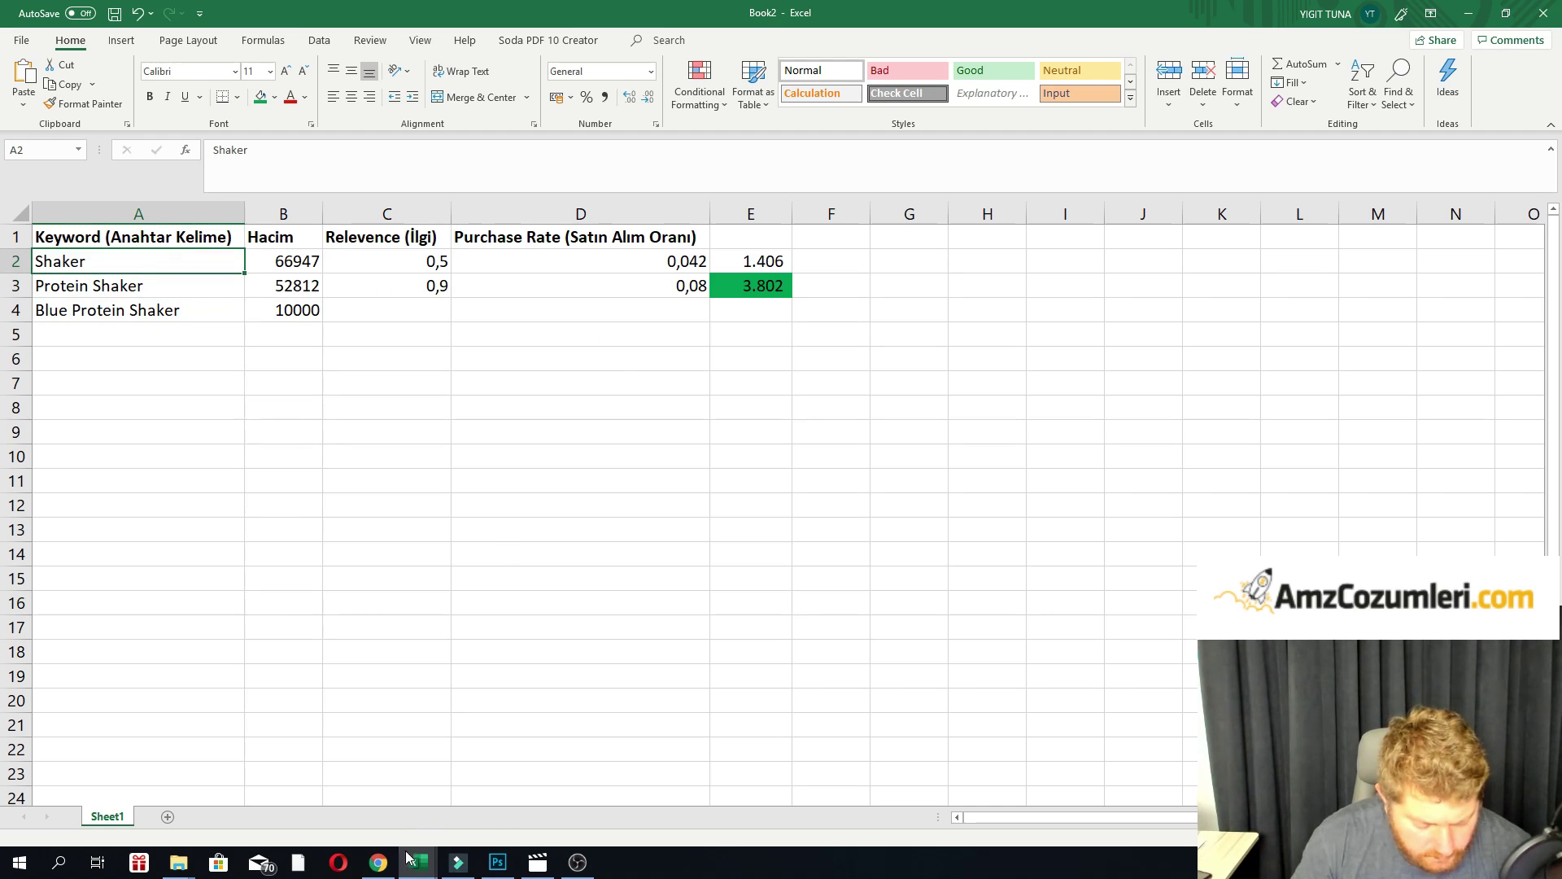
Switch to the Top_Keyword_All_Files workbook and filter the Keywords column of the 17Home and Garden sheet for "shaker".
mouse_move(411, 859)
click(301, 733)
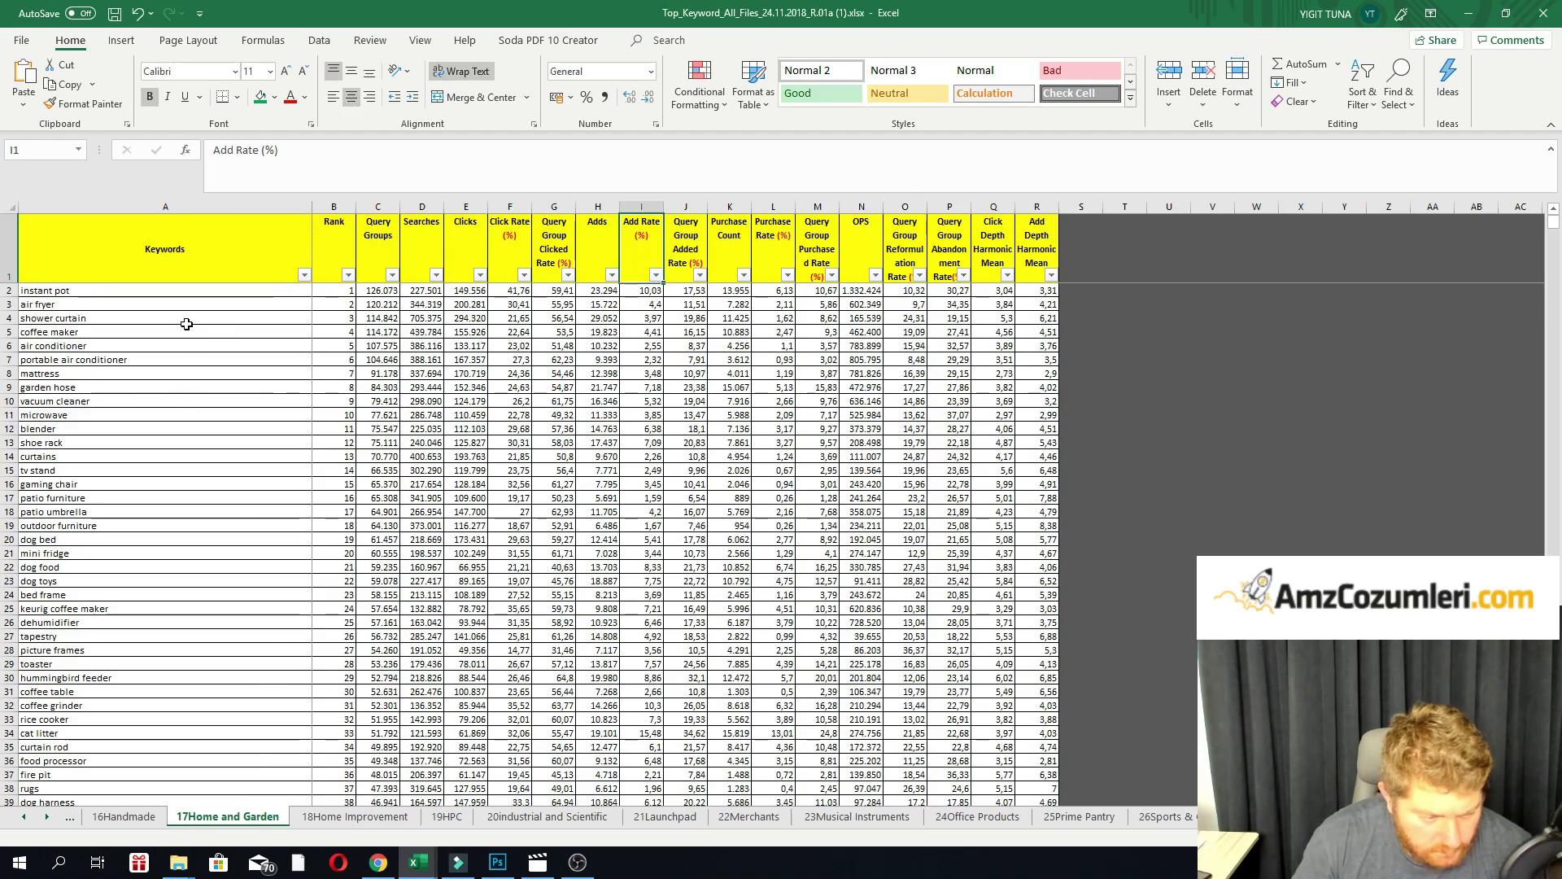
click(304, 276)
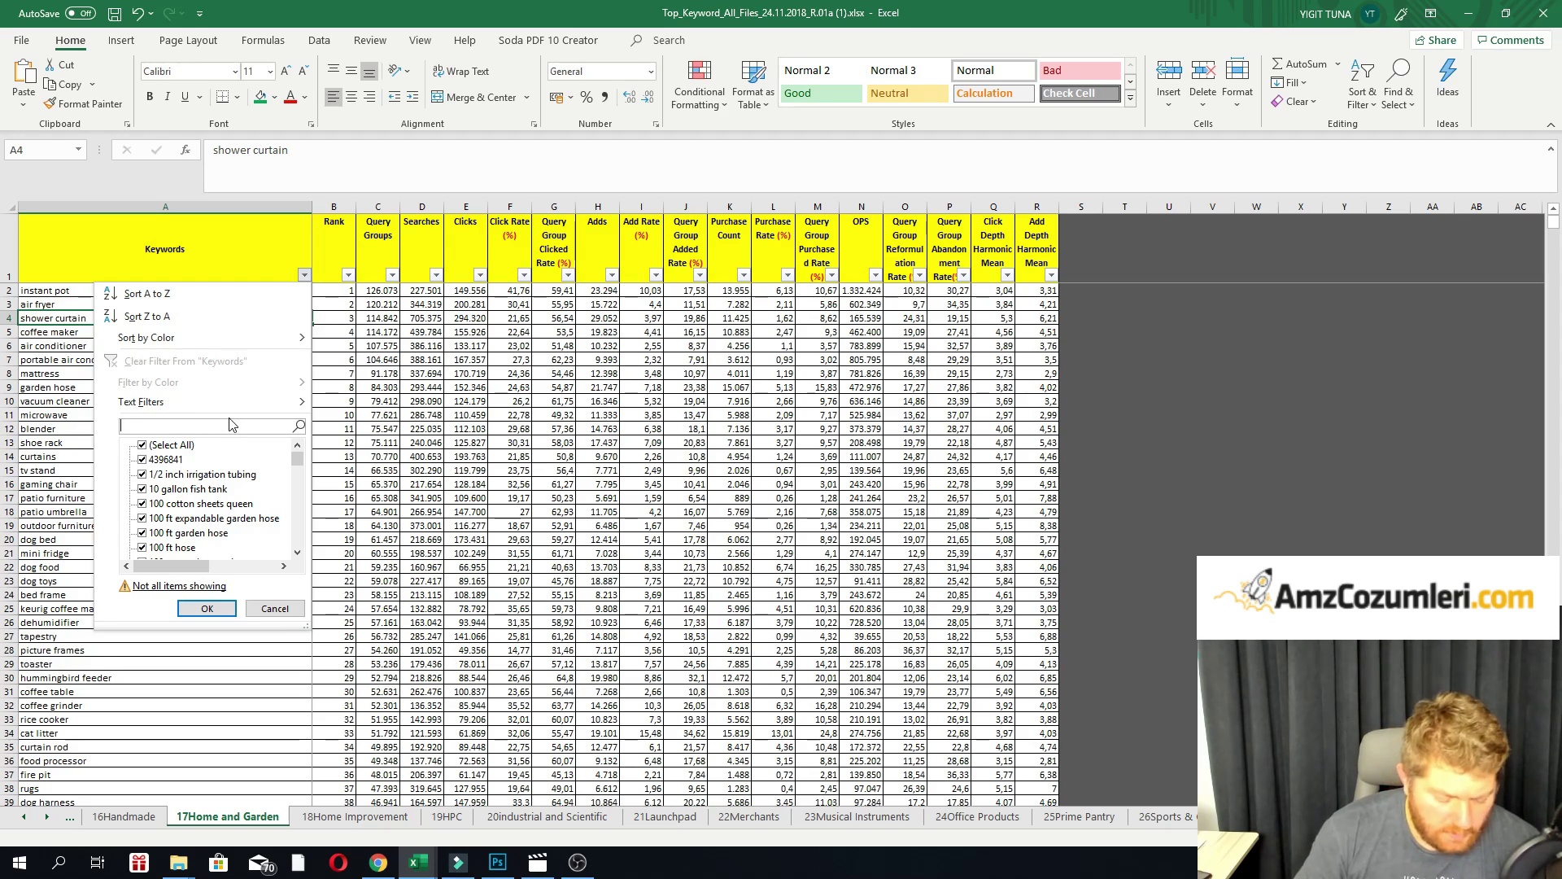
text(shaker)
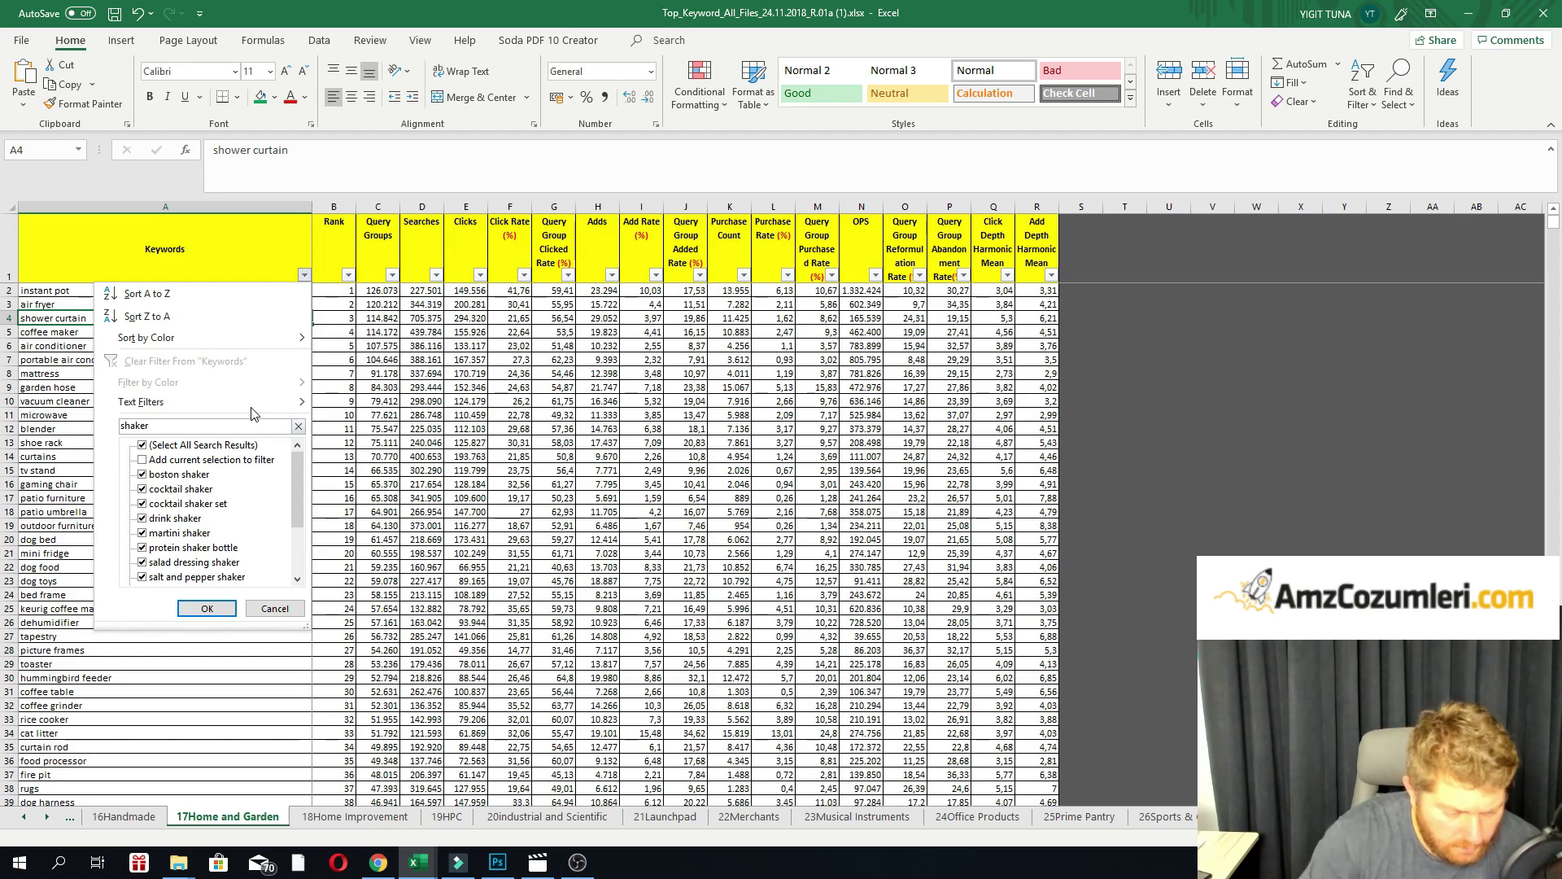
click(189, 607)
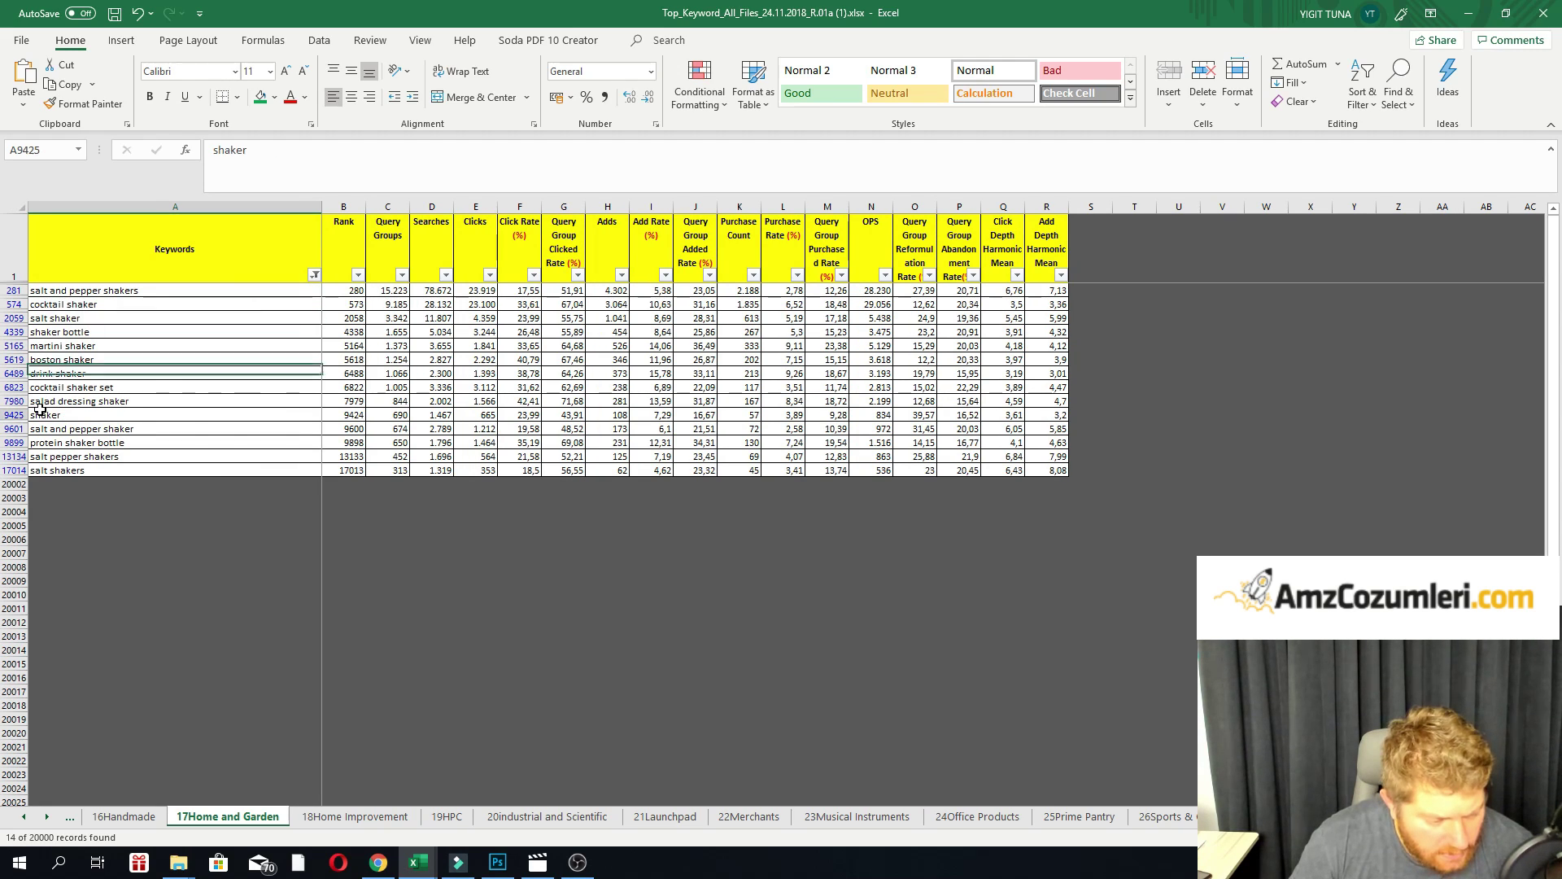
Examine the metrics of the "shaker" keyword, especially its purchase rate, and return to the Book2 workbook.
click(39, 412)
drag(85, 408, 871, 416)
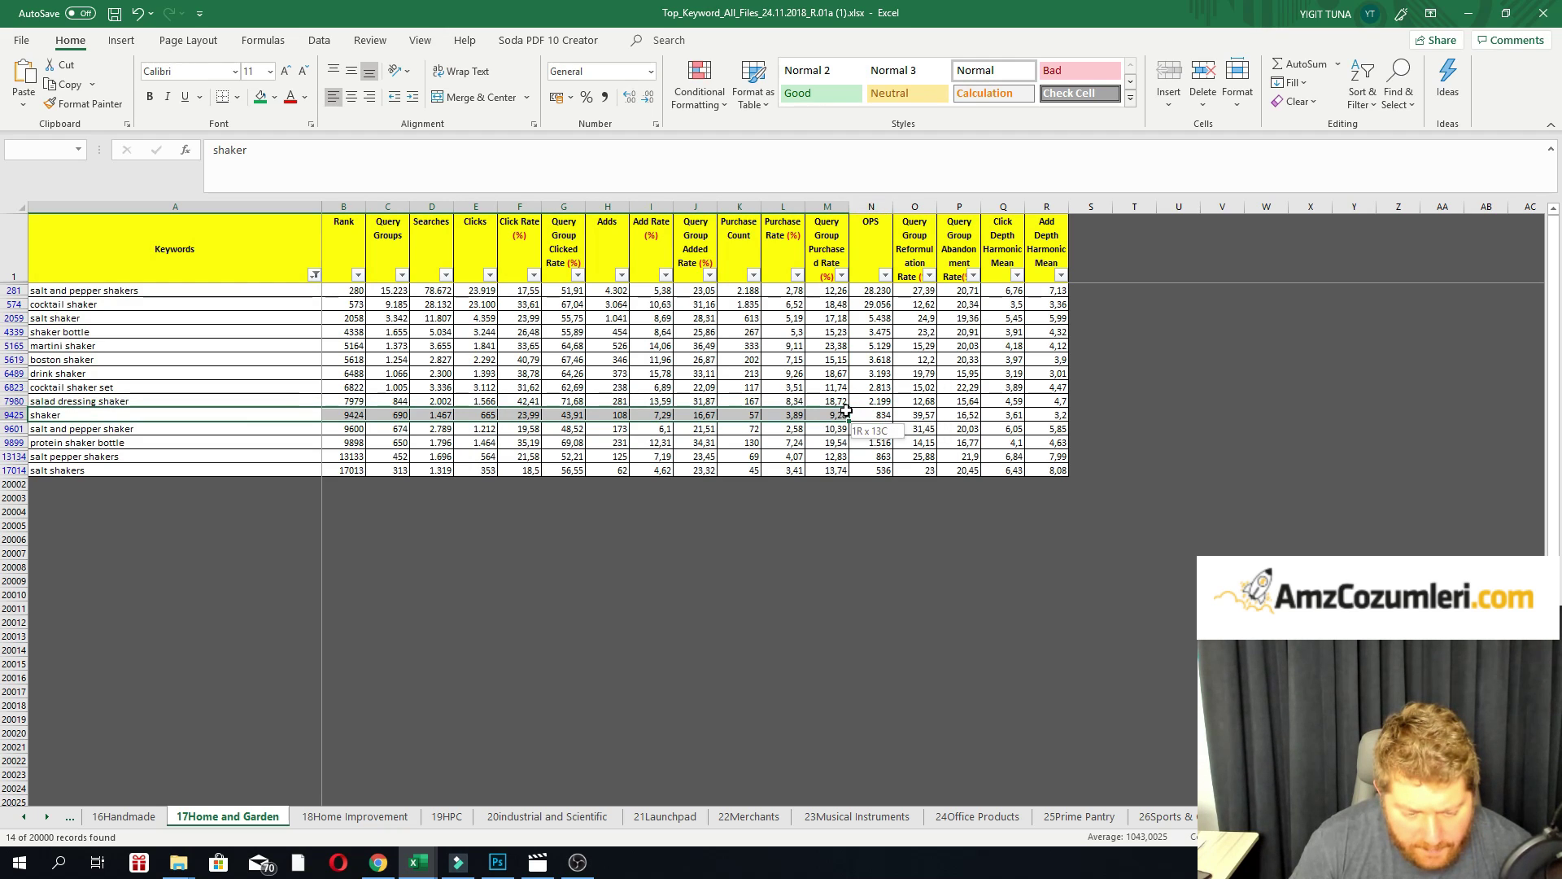
click(793, 414)
key(alt+Tab)
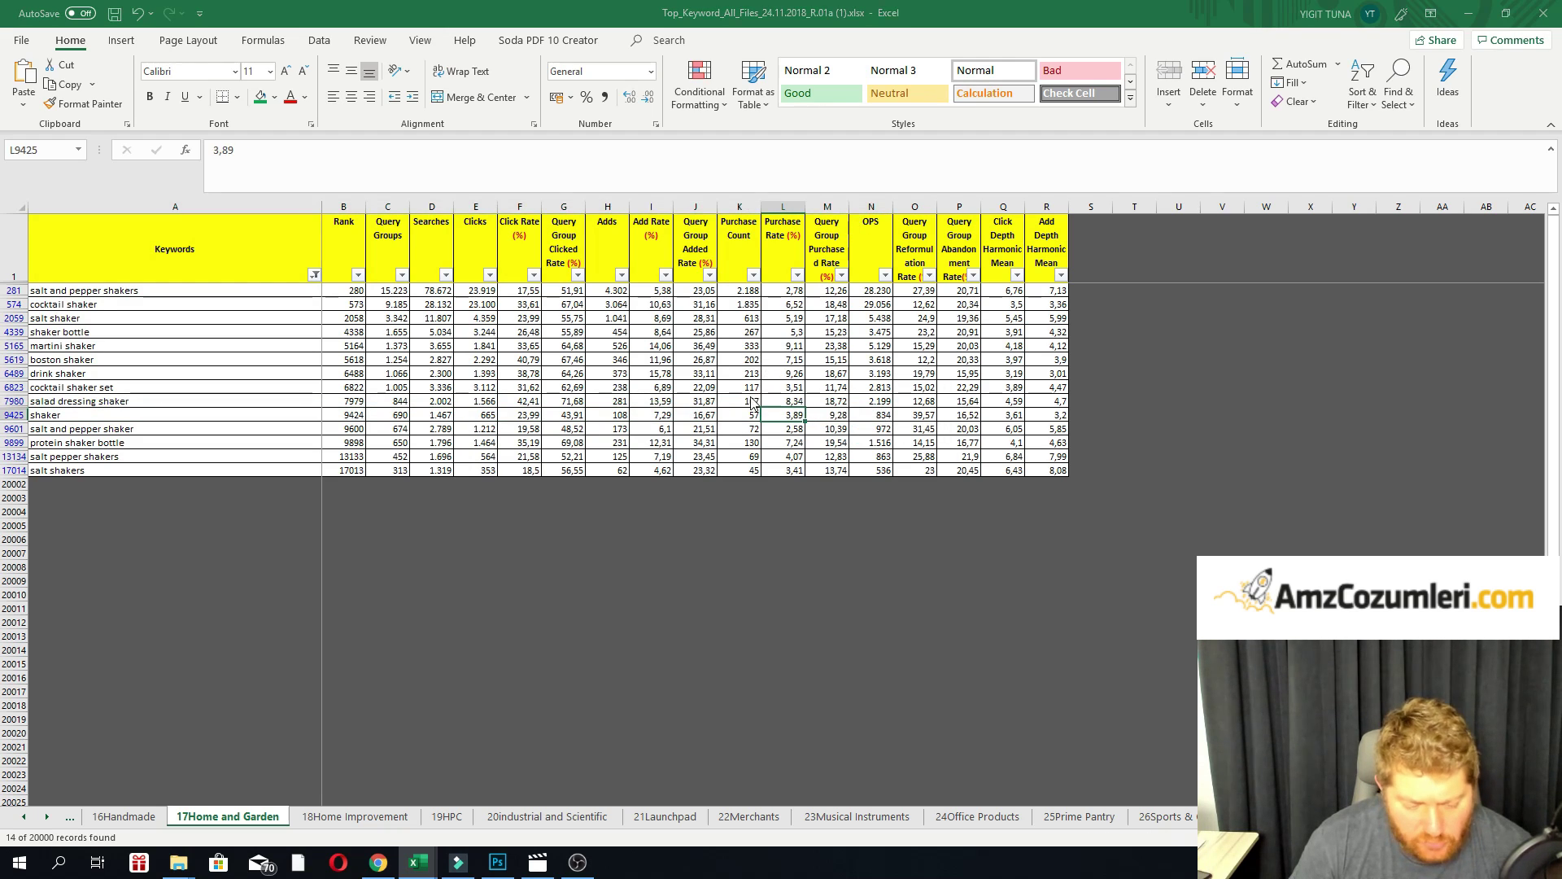
click(468, 393)
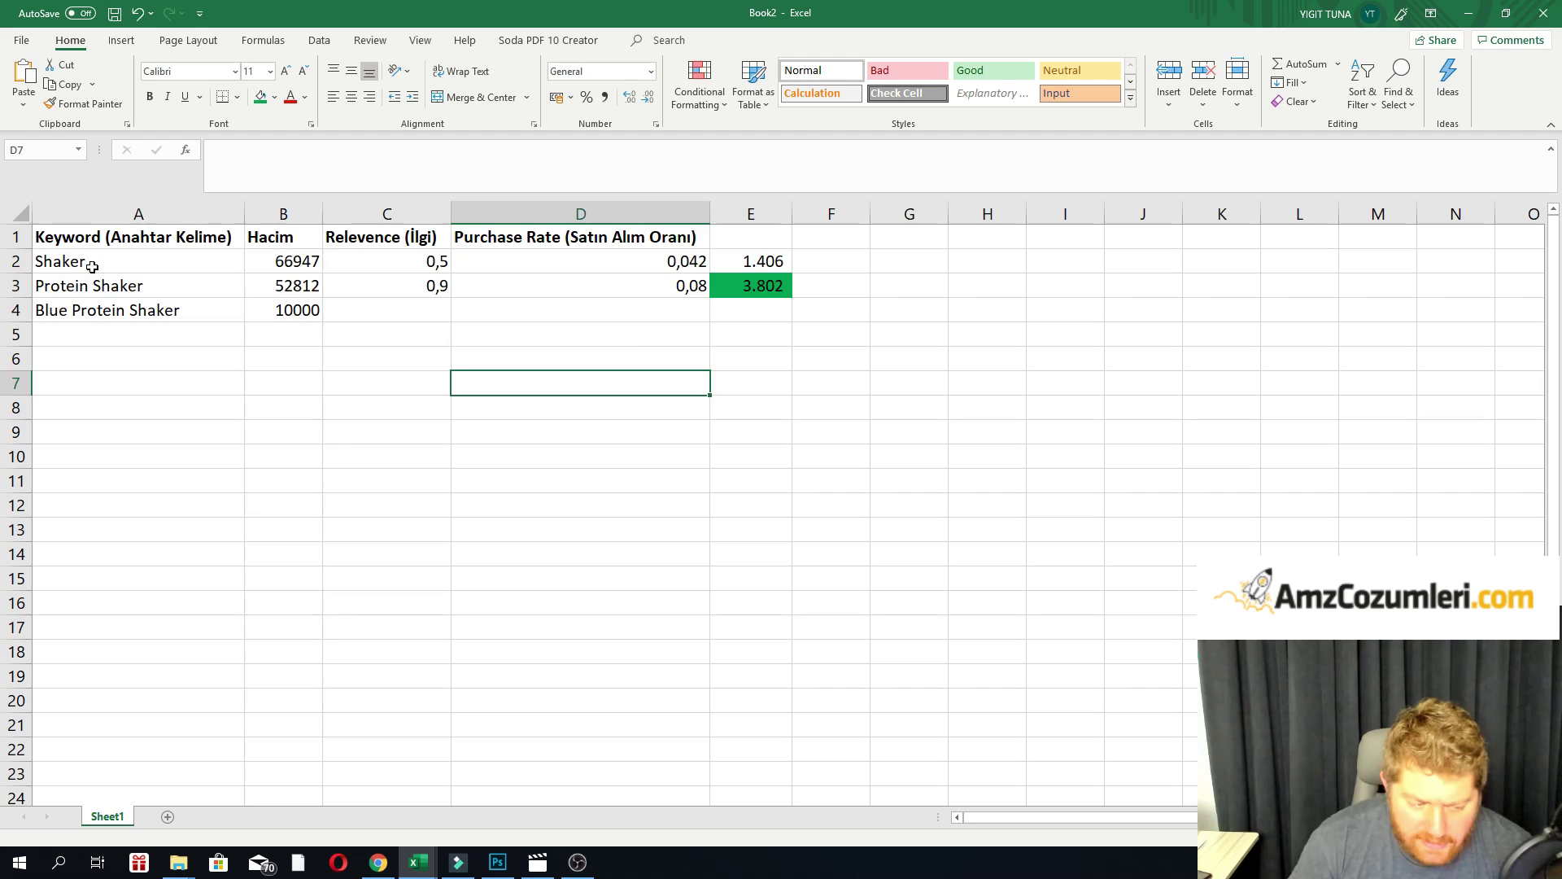
Format the purchase rates in D2:D3 as percentages with one decimal place.
drag(91, 264, 588, 268)
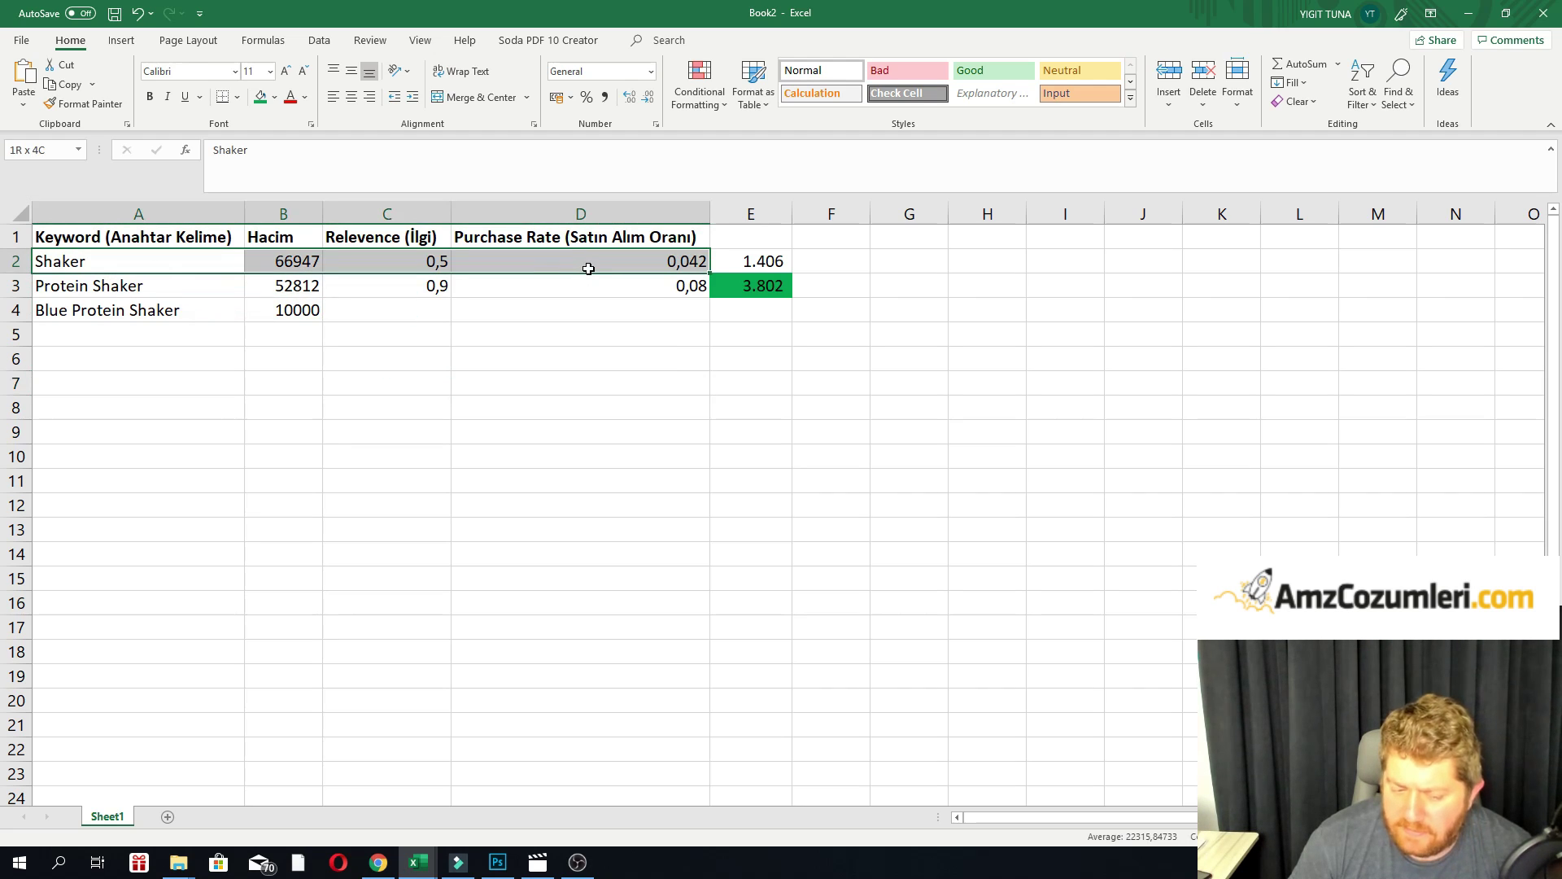
click(724, 261)
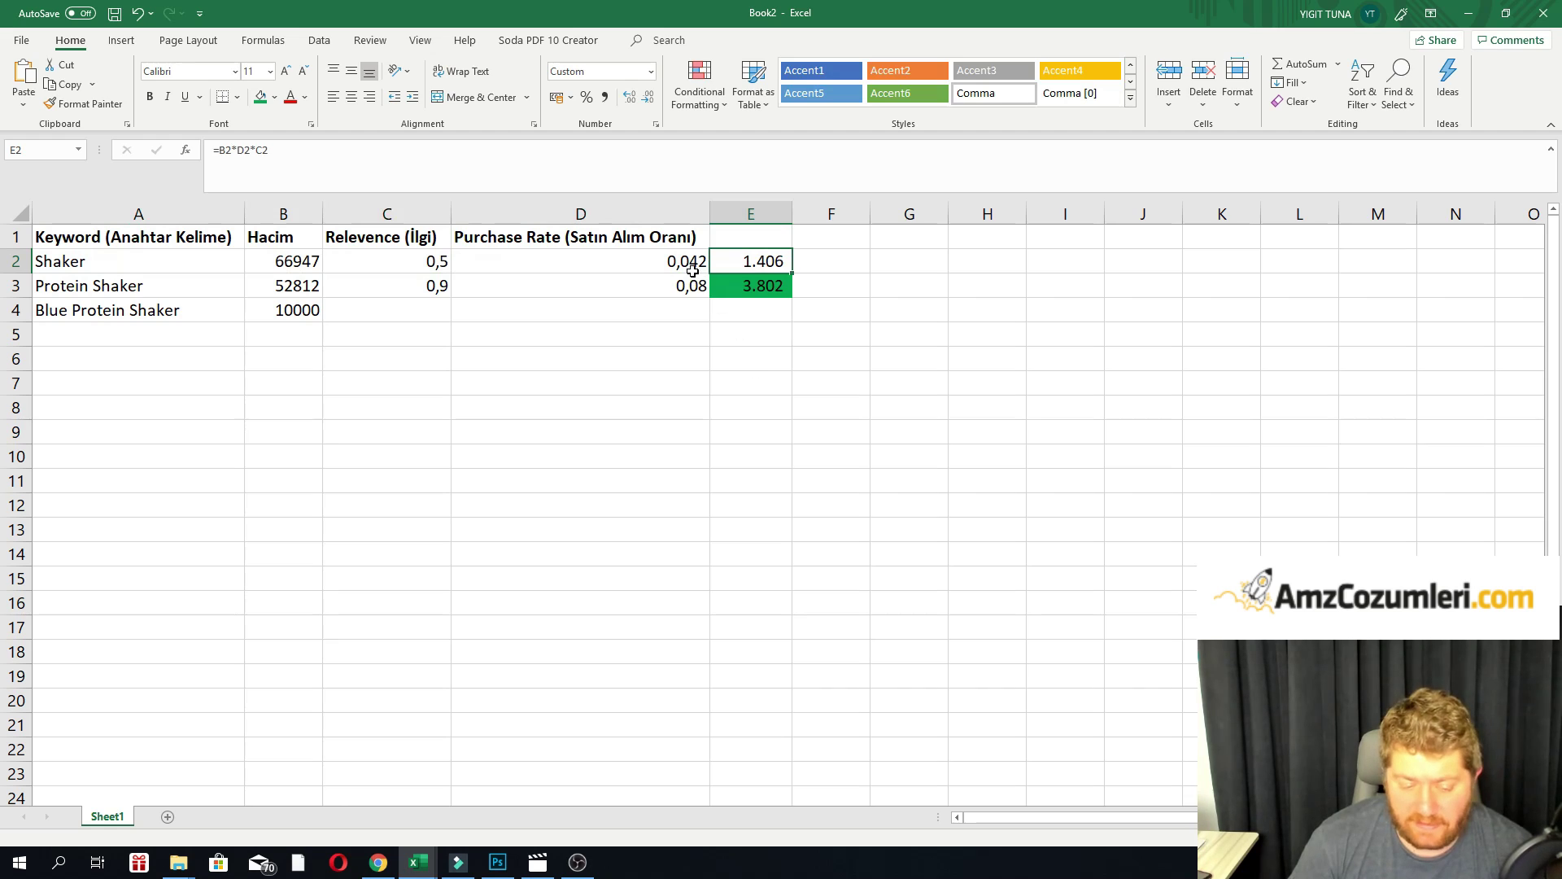
drag(687, 261, 690, 286)
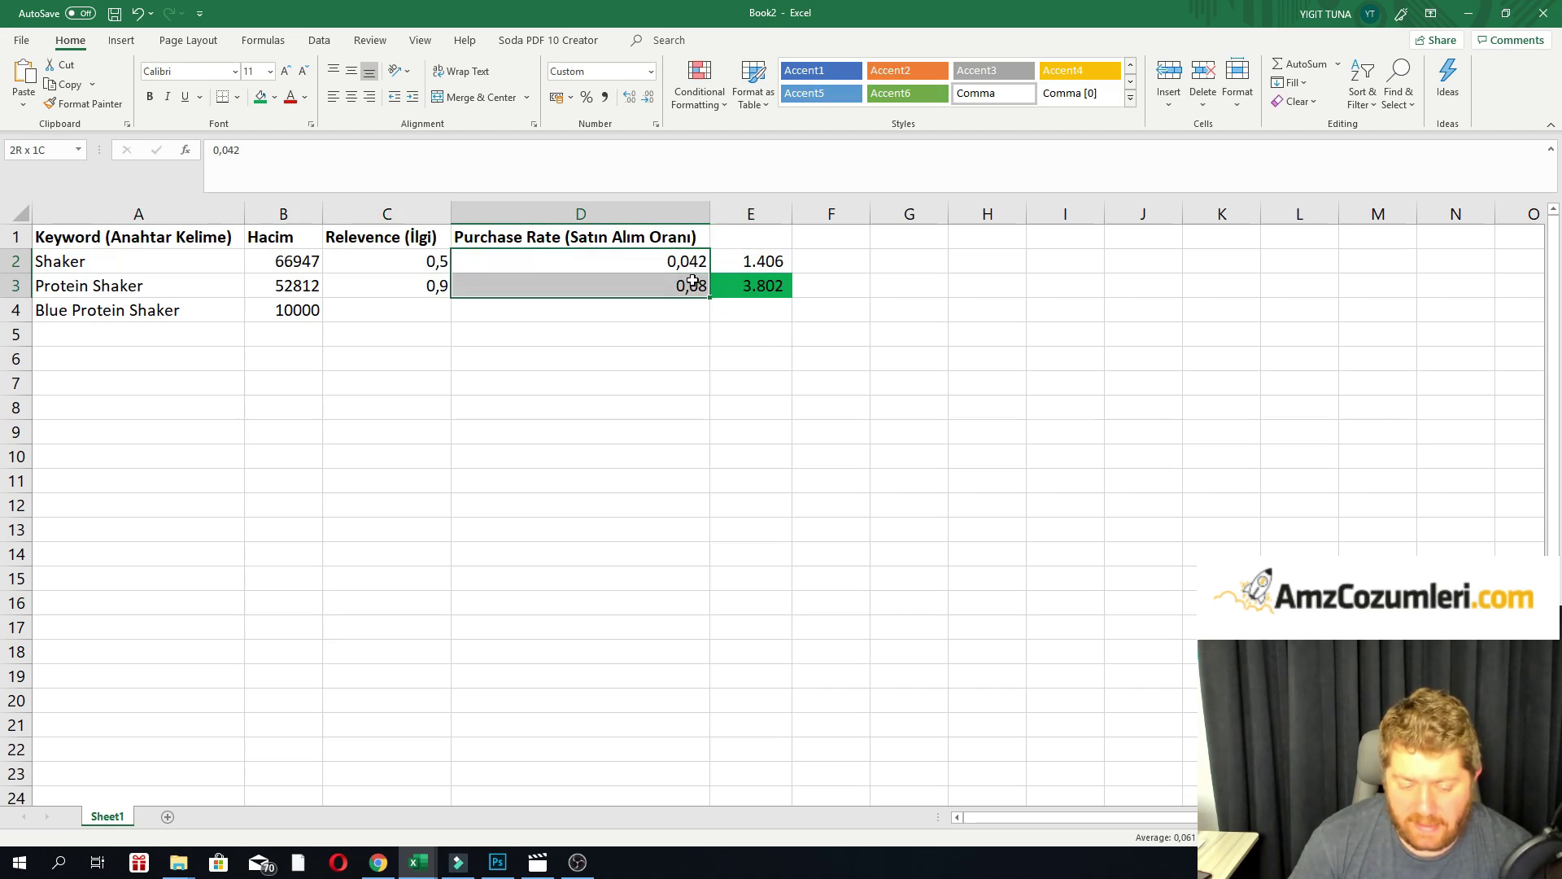
click(585, 103)
click(617, 425)
click(687, 261)
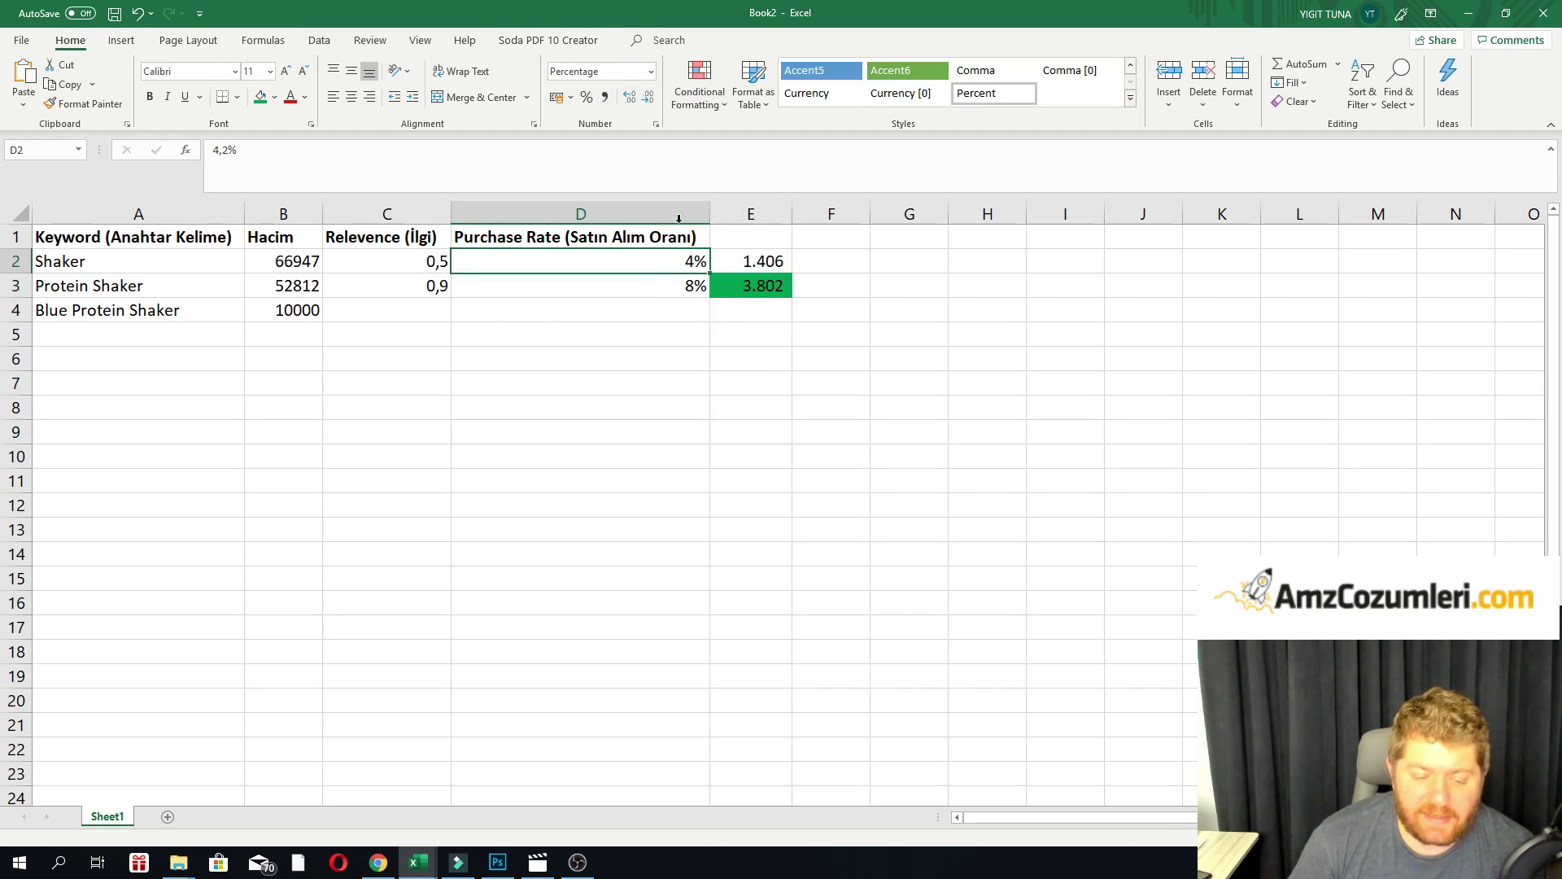
click(630, 99)
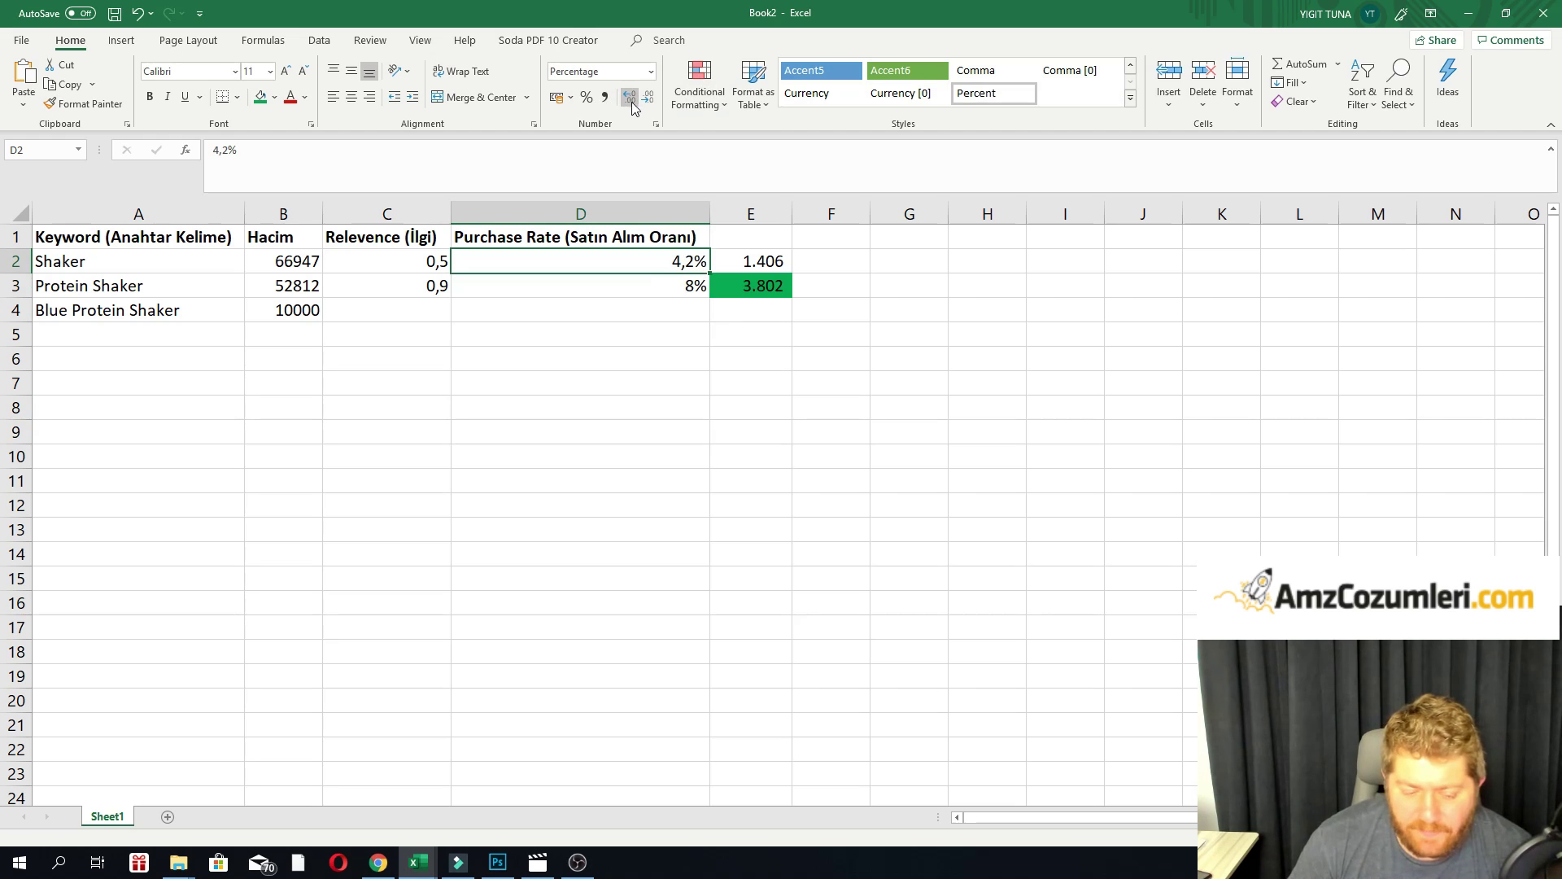
click(643, 287)
click(630, 98)
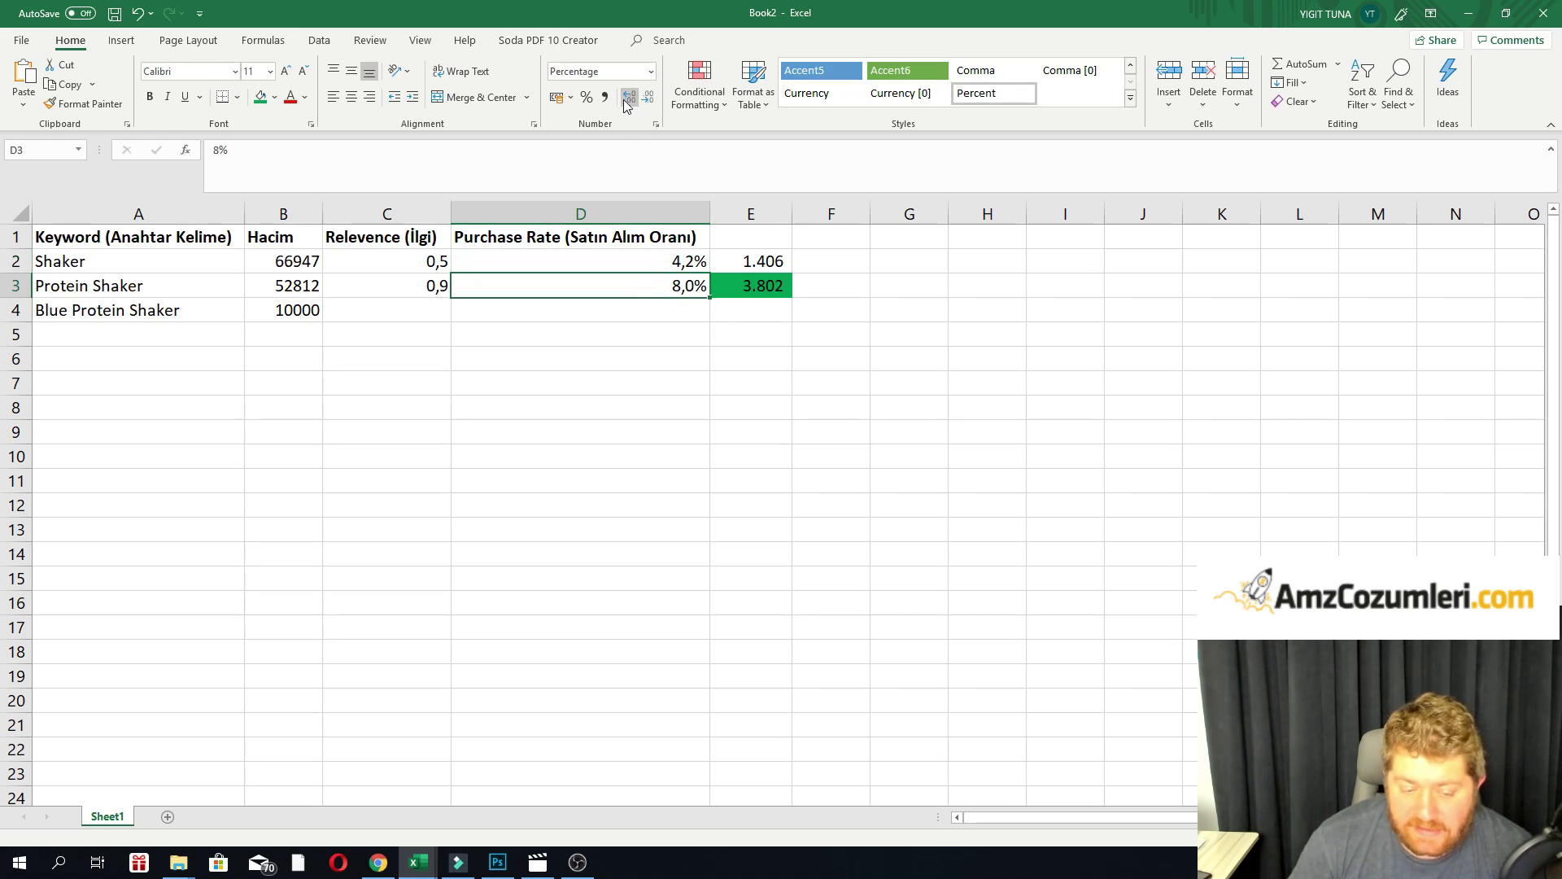
click(607, 304)
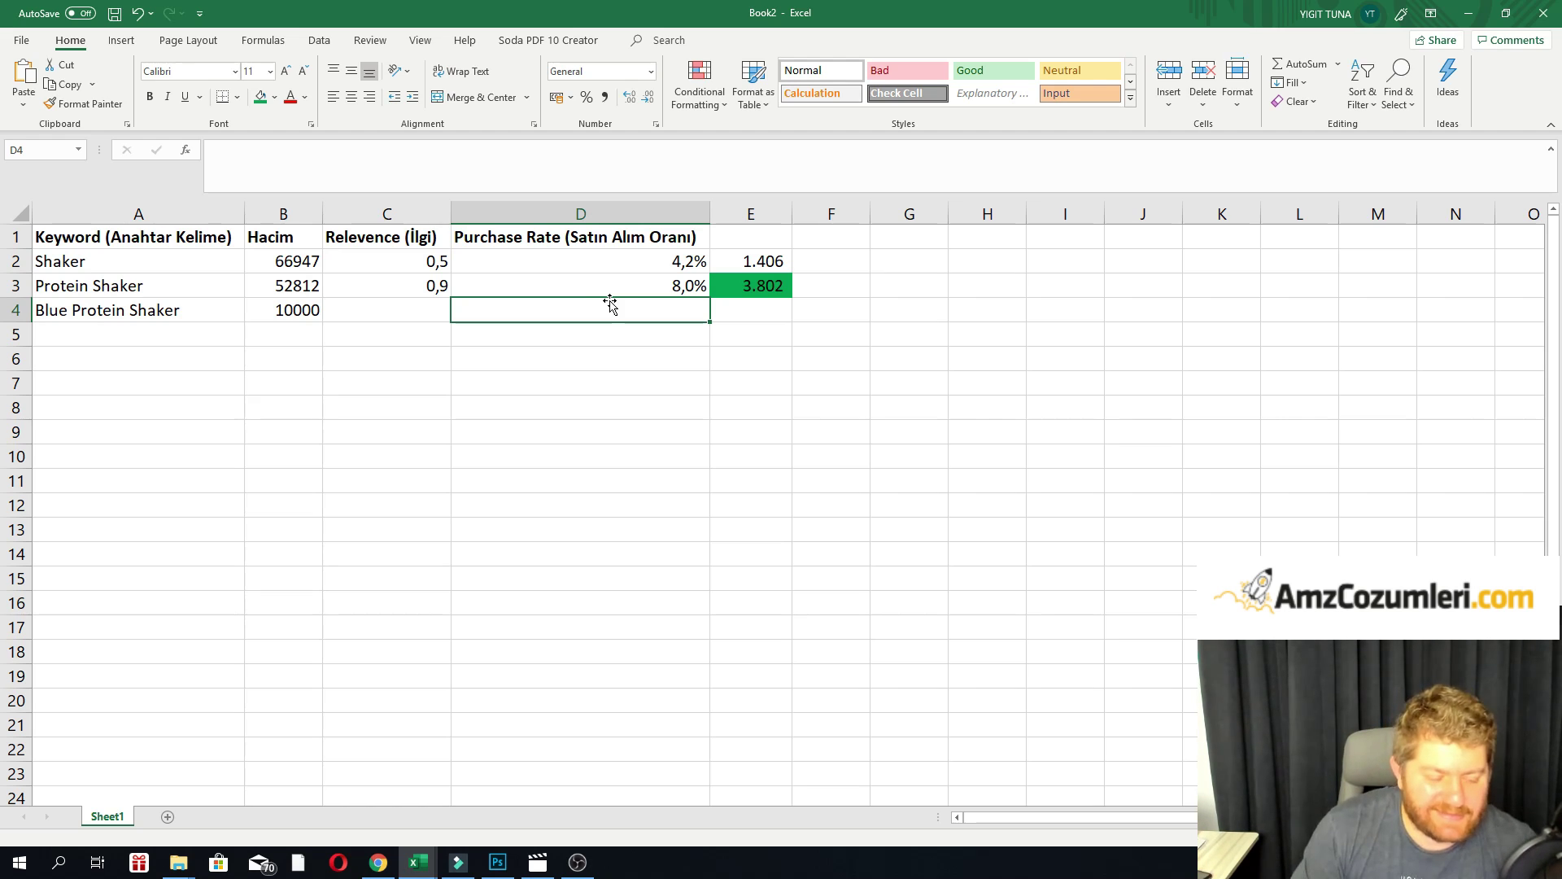
Switch to AsinSeed in Chrome, look through the traffic keywords for B01LZ2UP91, and close the "protein shaker" page search.
click(378, 862)
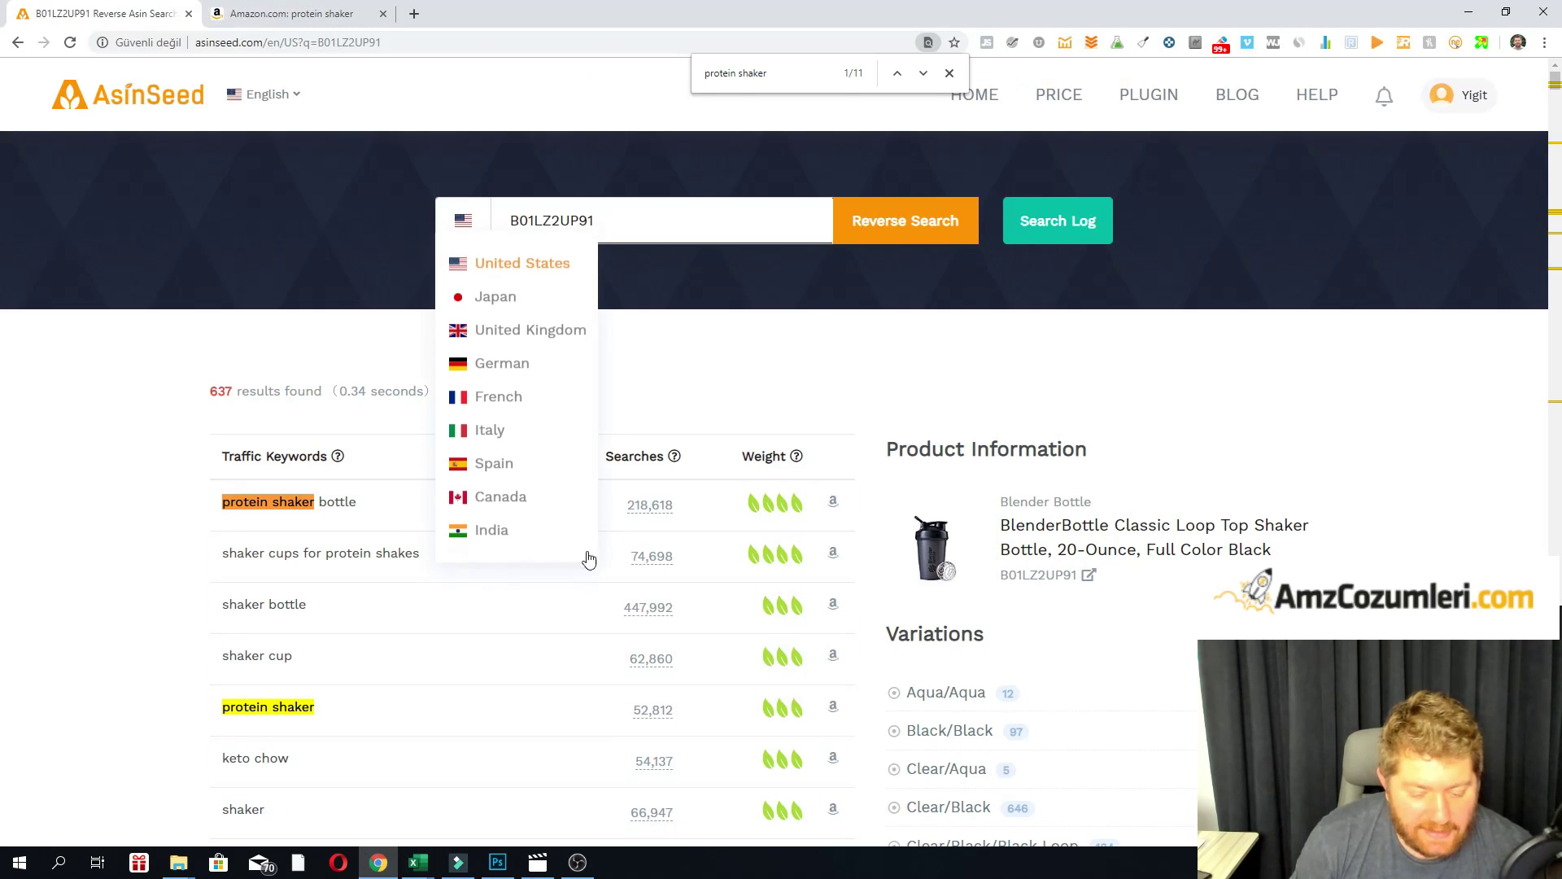
scroll(1204, 350, down, 12)
scroll(1218, 350, down, 6)
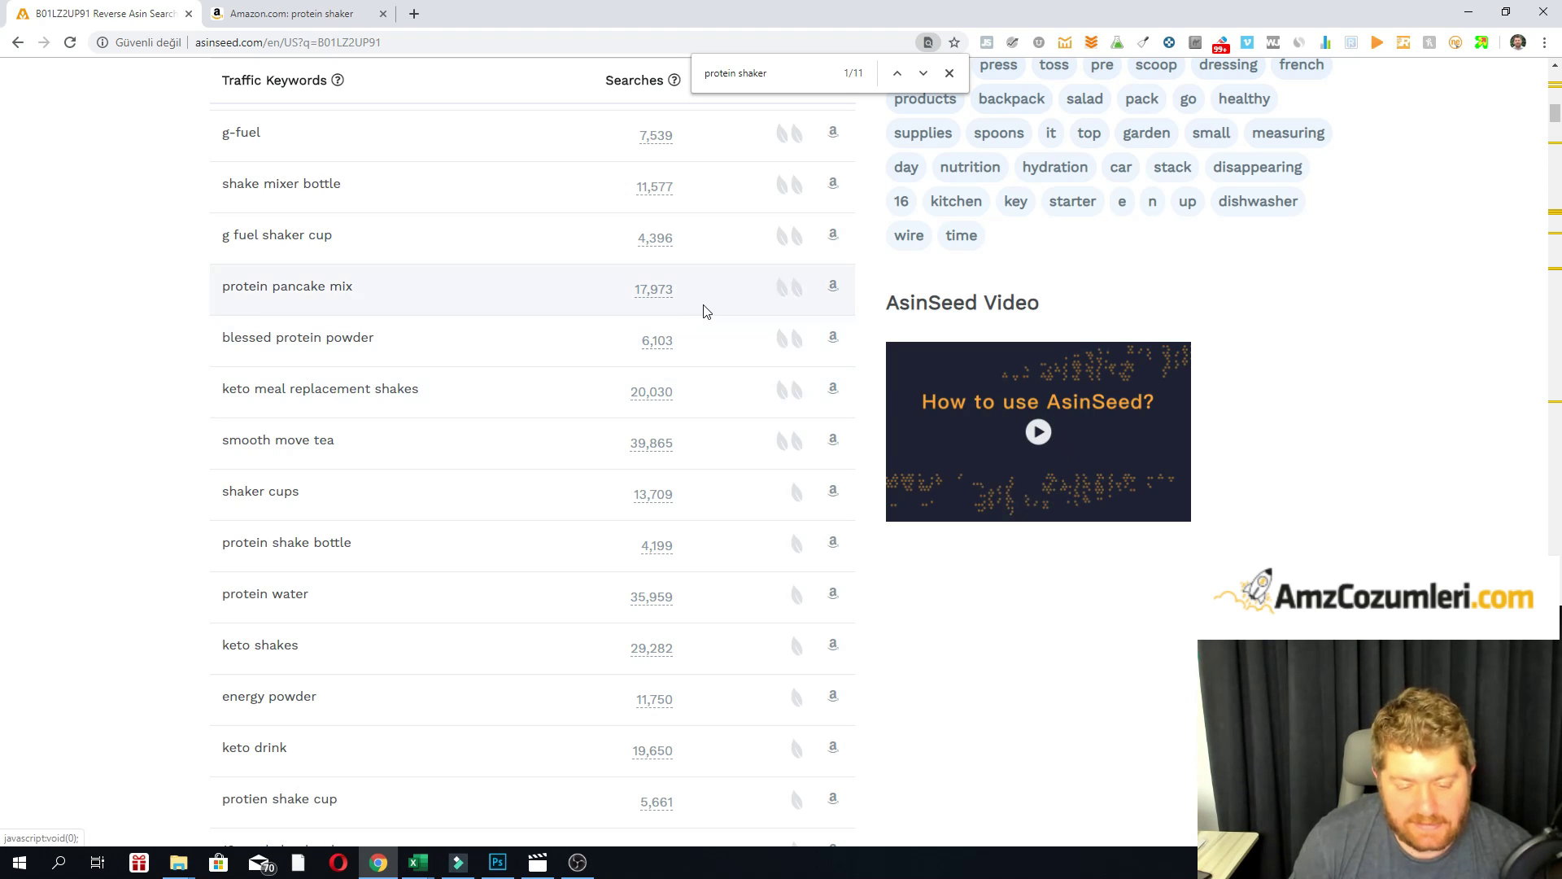
scroll(720, 331, up, 8)
scroll(778, 321, up, 7)
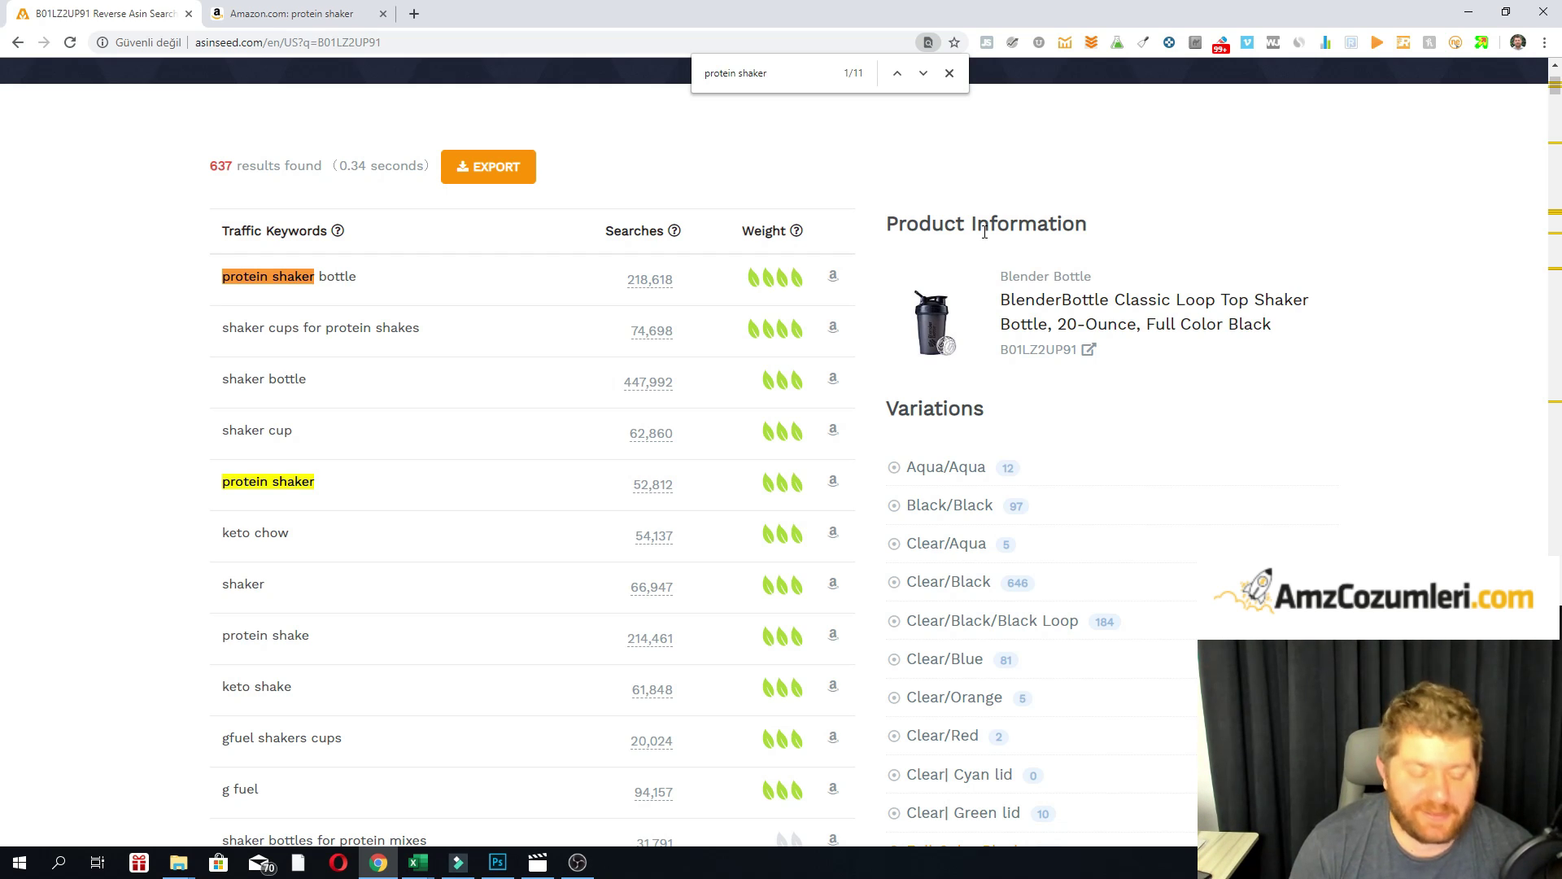
scroll(1066, 281, up, 3)
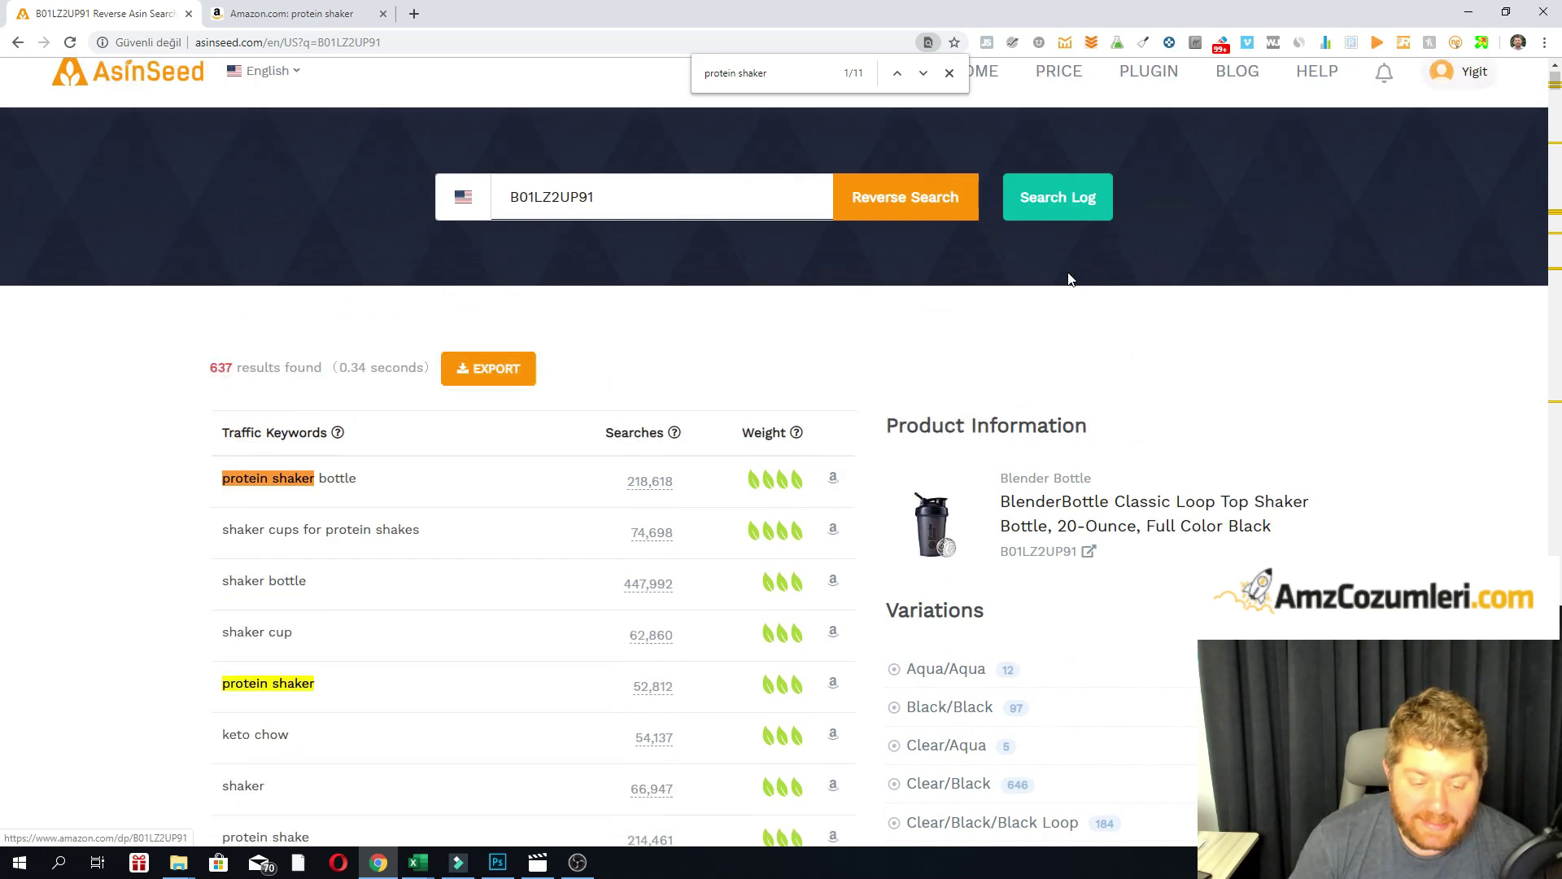
click(948, 74)
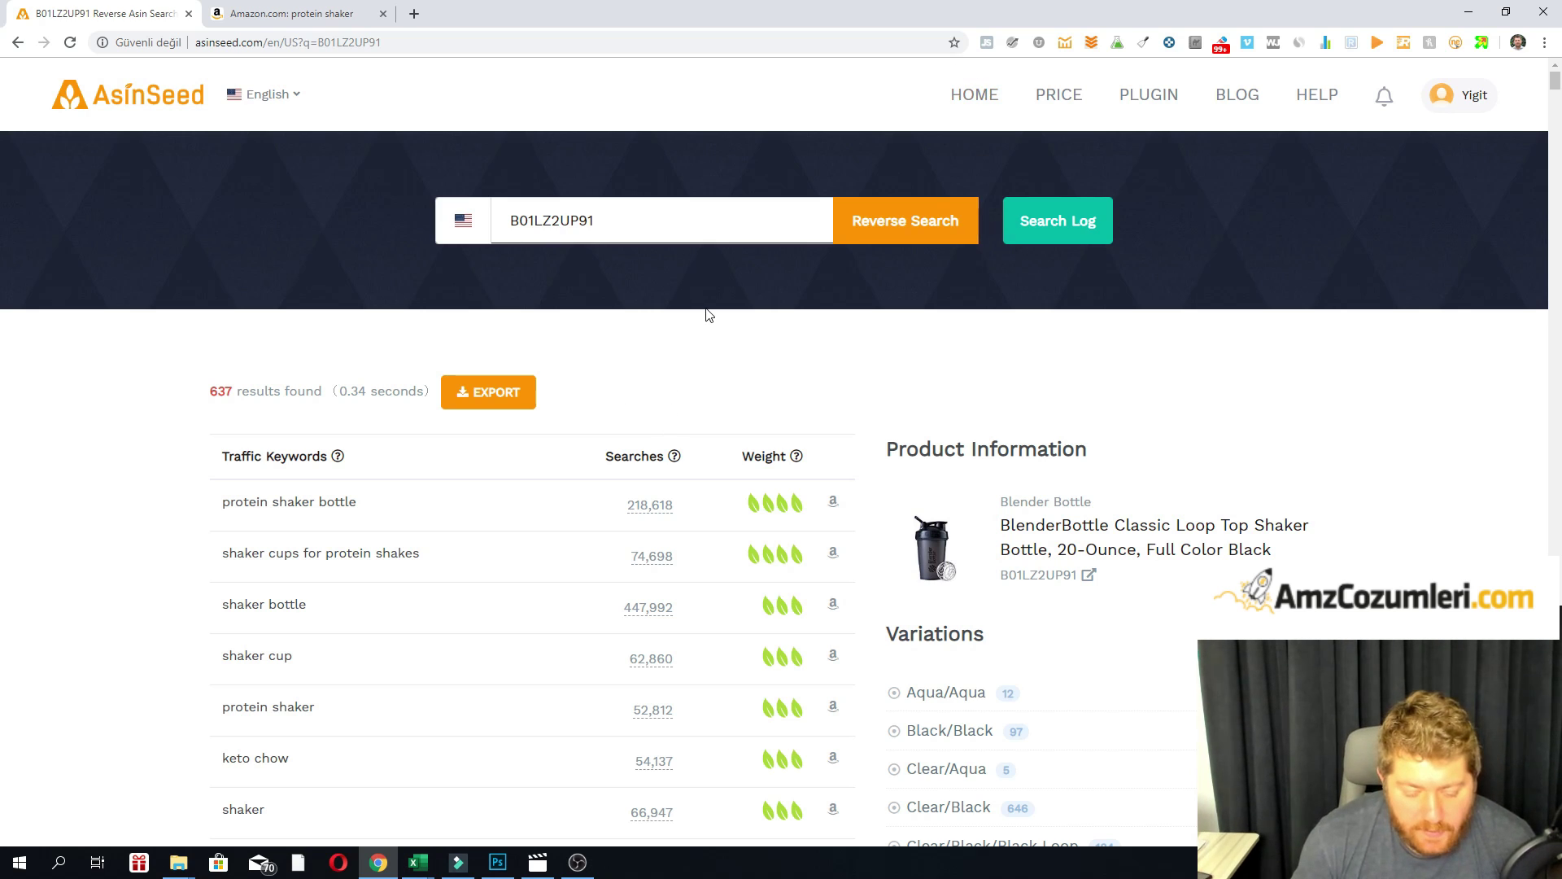
View the search volume trend and purchase rate chart for "protein shaker bottle", and return to the purchase rates in the Book2 workbook.
click(643, 505)
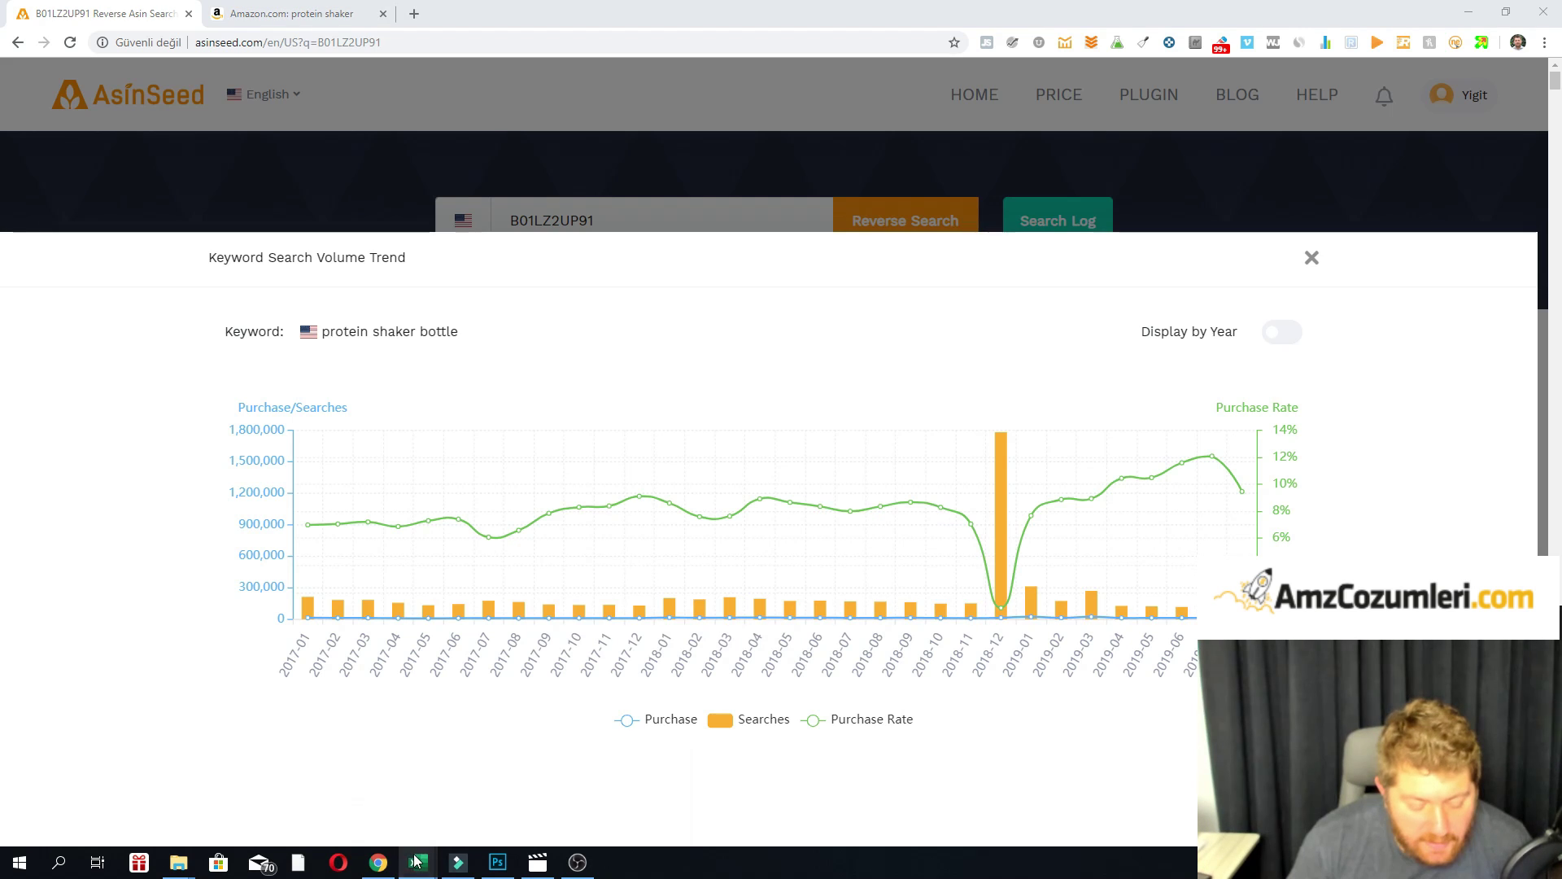
mouse_move(417, 861)
click(555, 791)
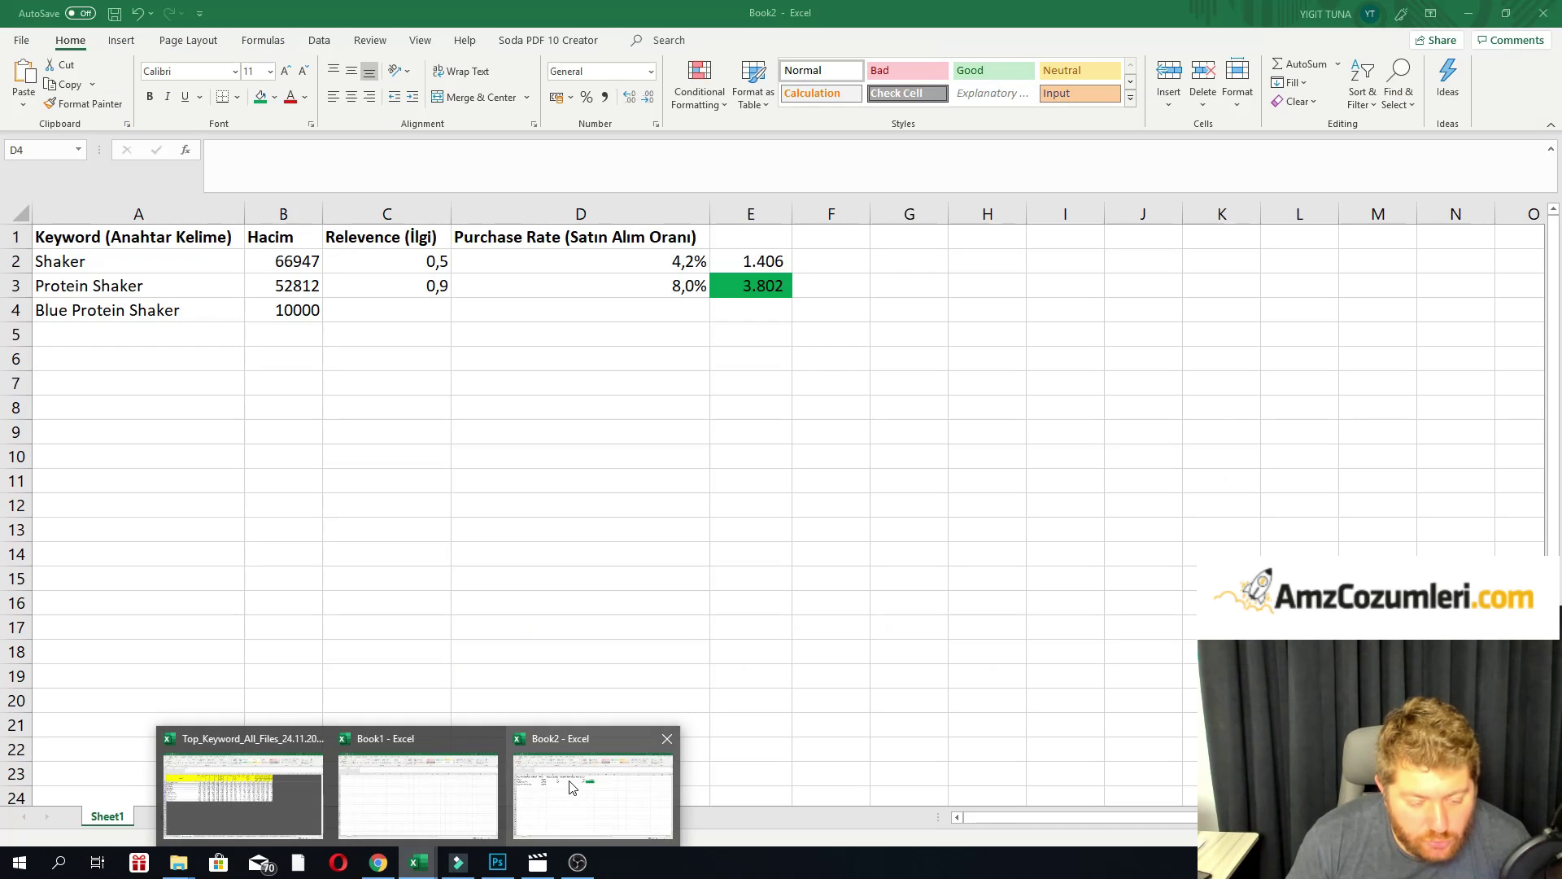
click(691, 259)
click(683, 289)
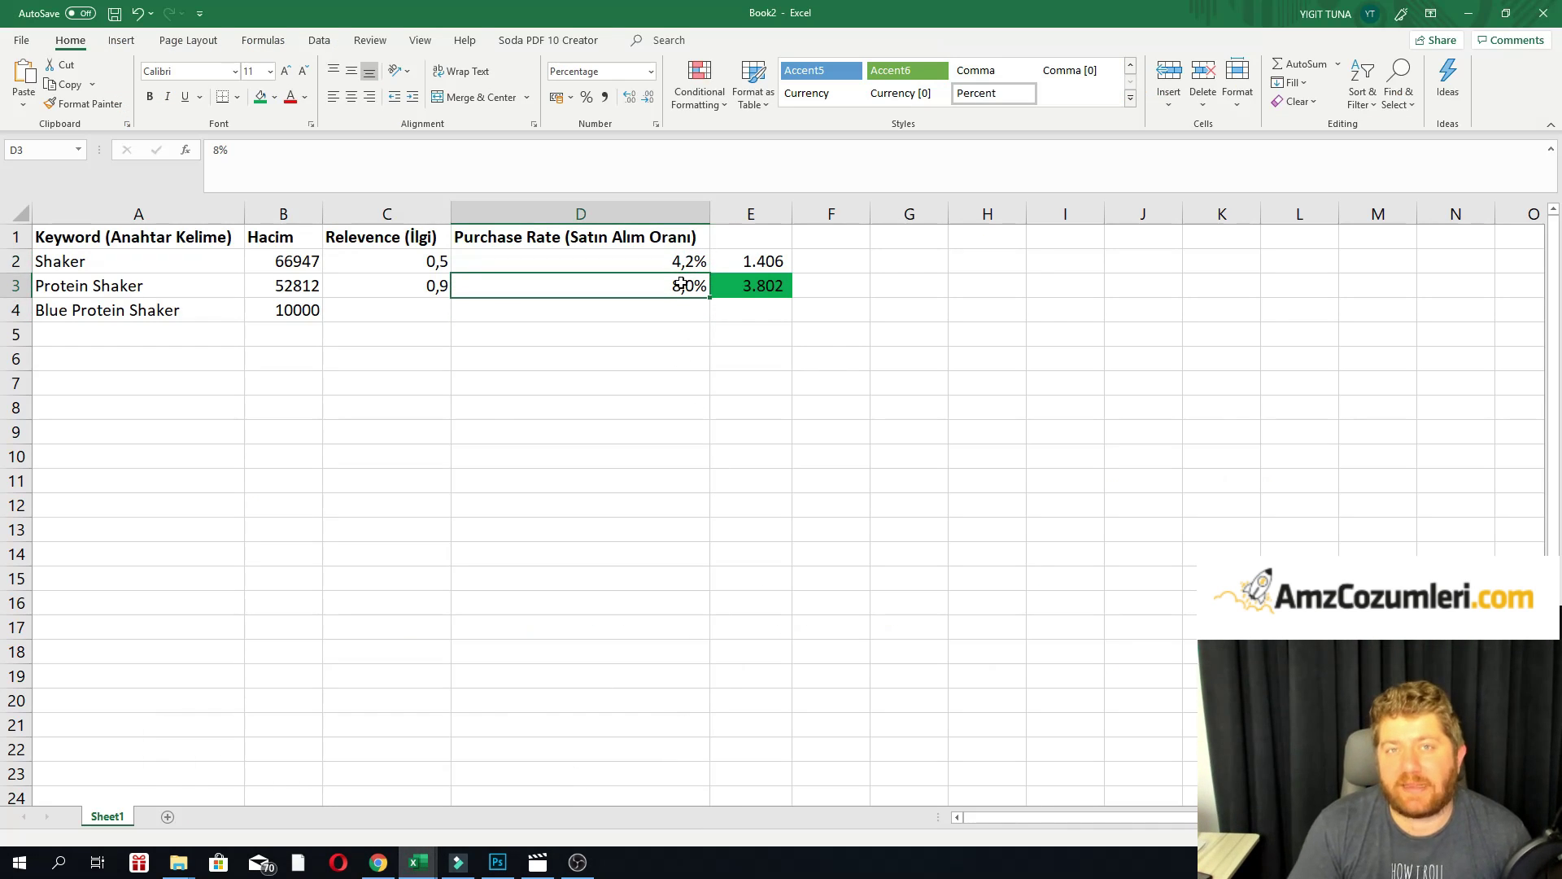